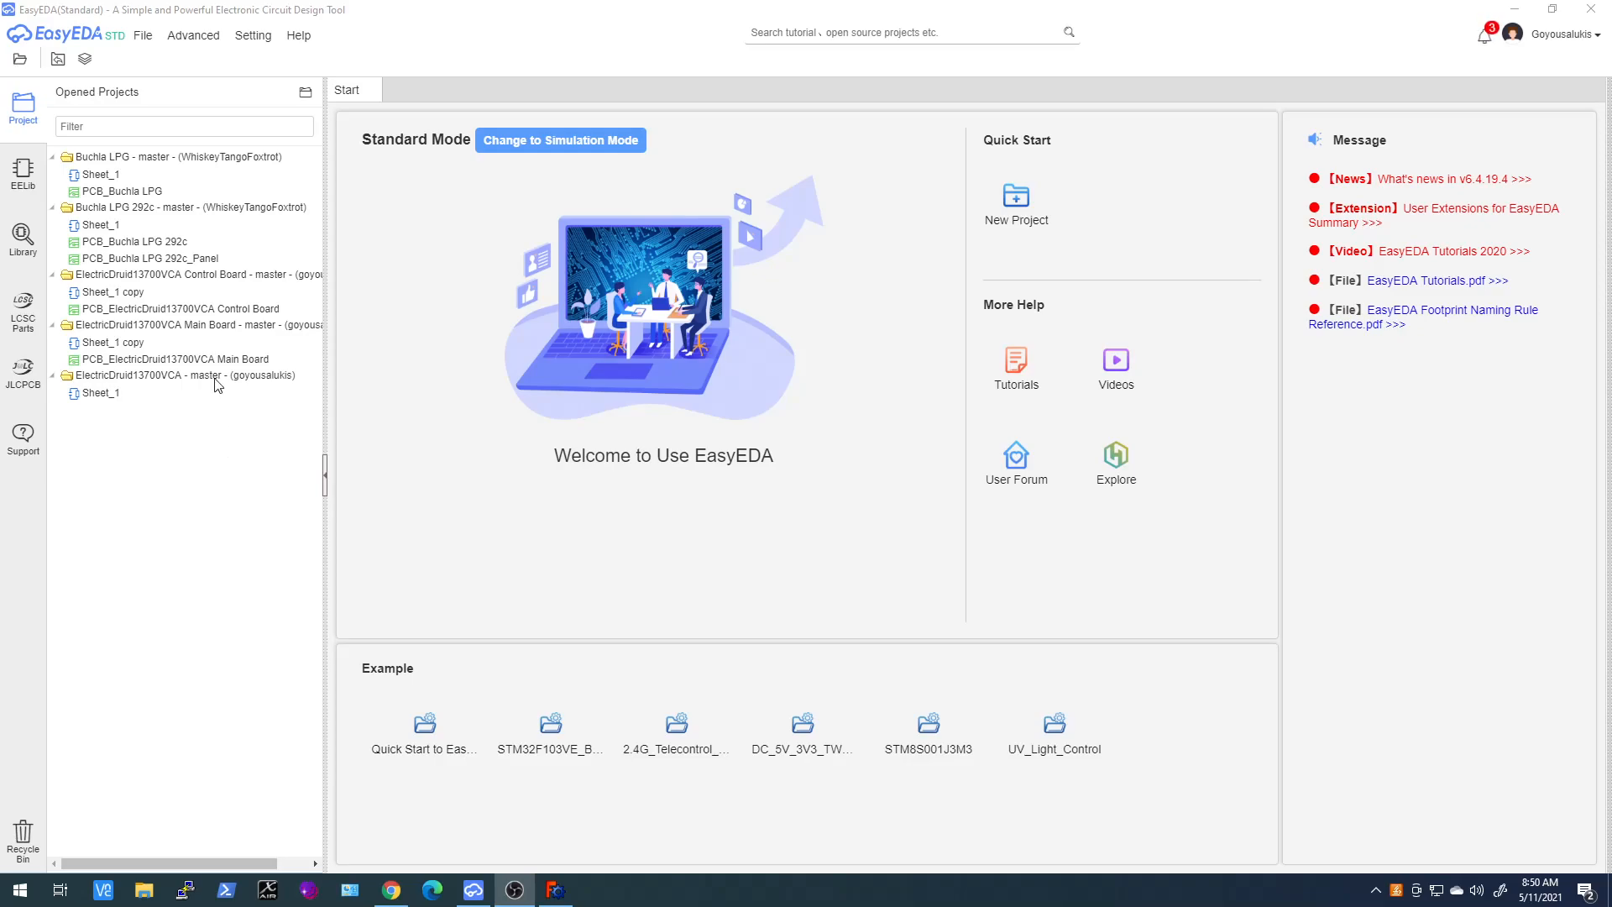
Open Sheet_1 of the Buchla LPG project, followed by Sheet_1 of the ElectricDruid13700VCA project, to view both schematics
click(116, 176)
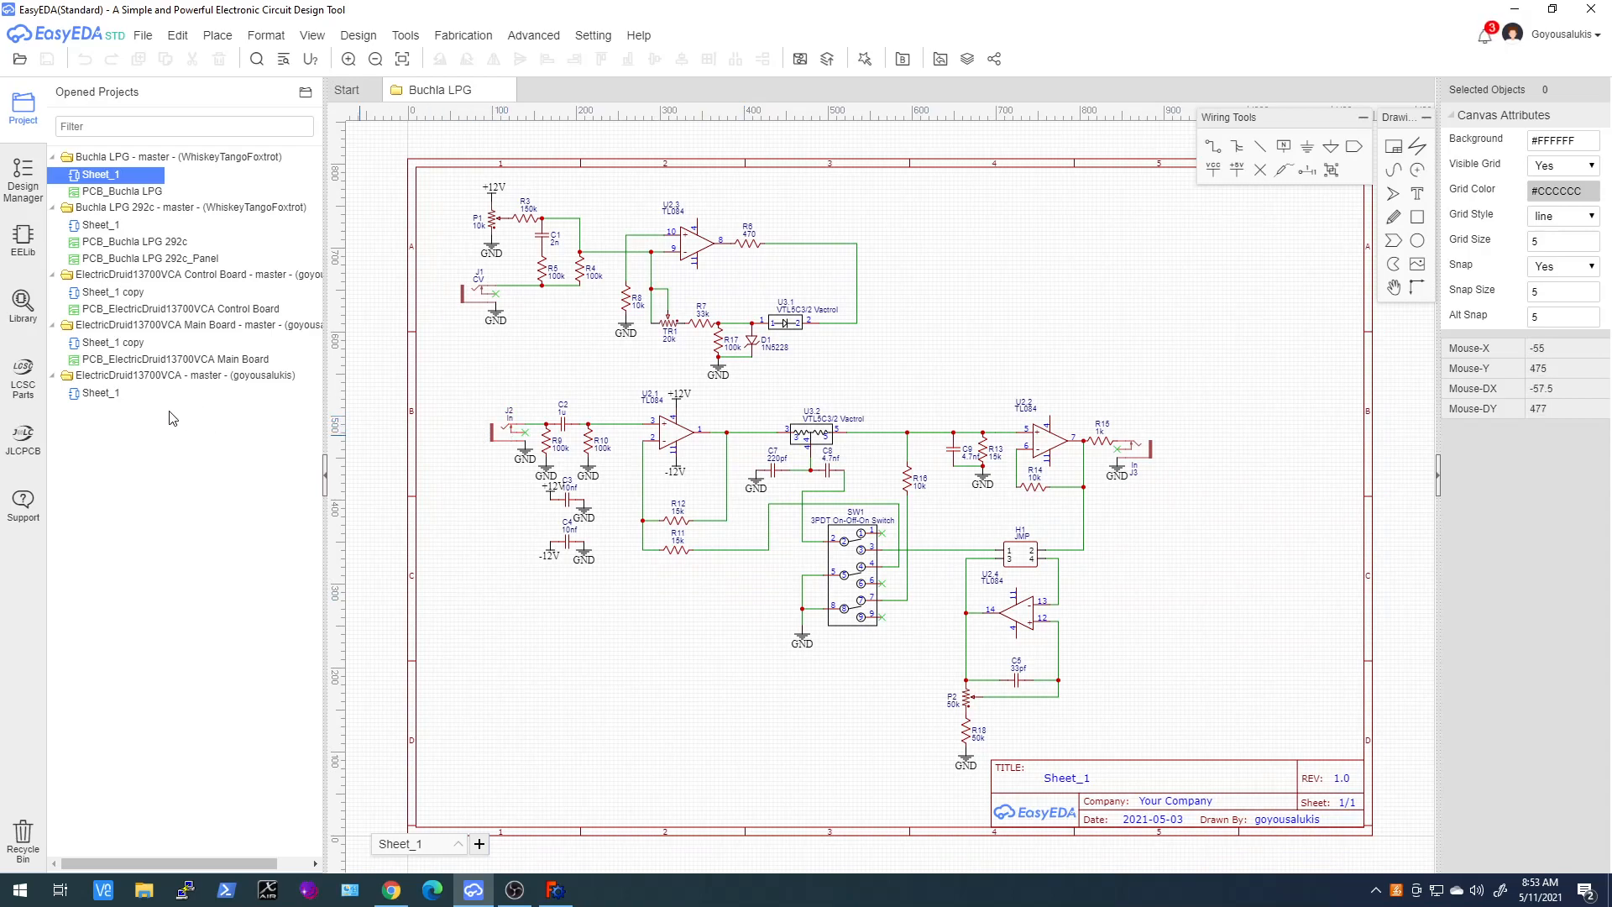
click(99, 397)
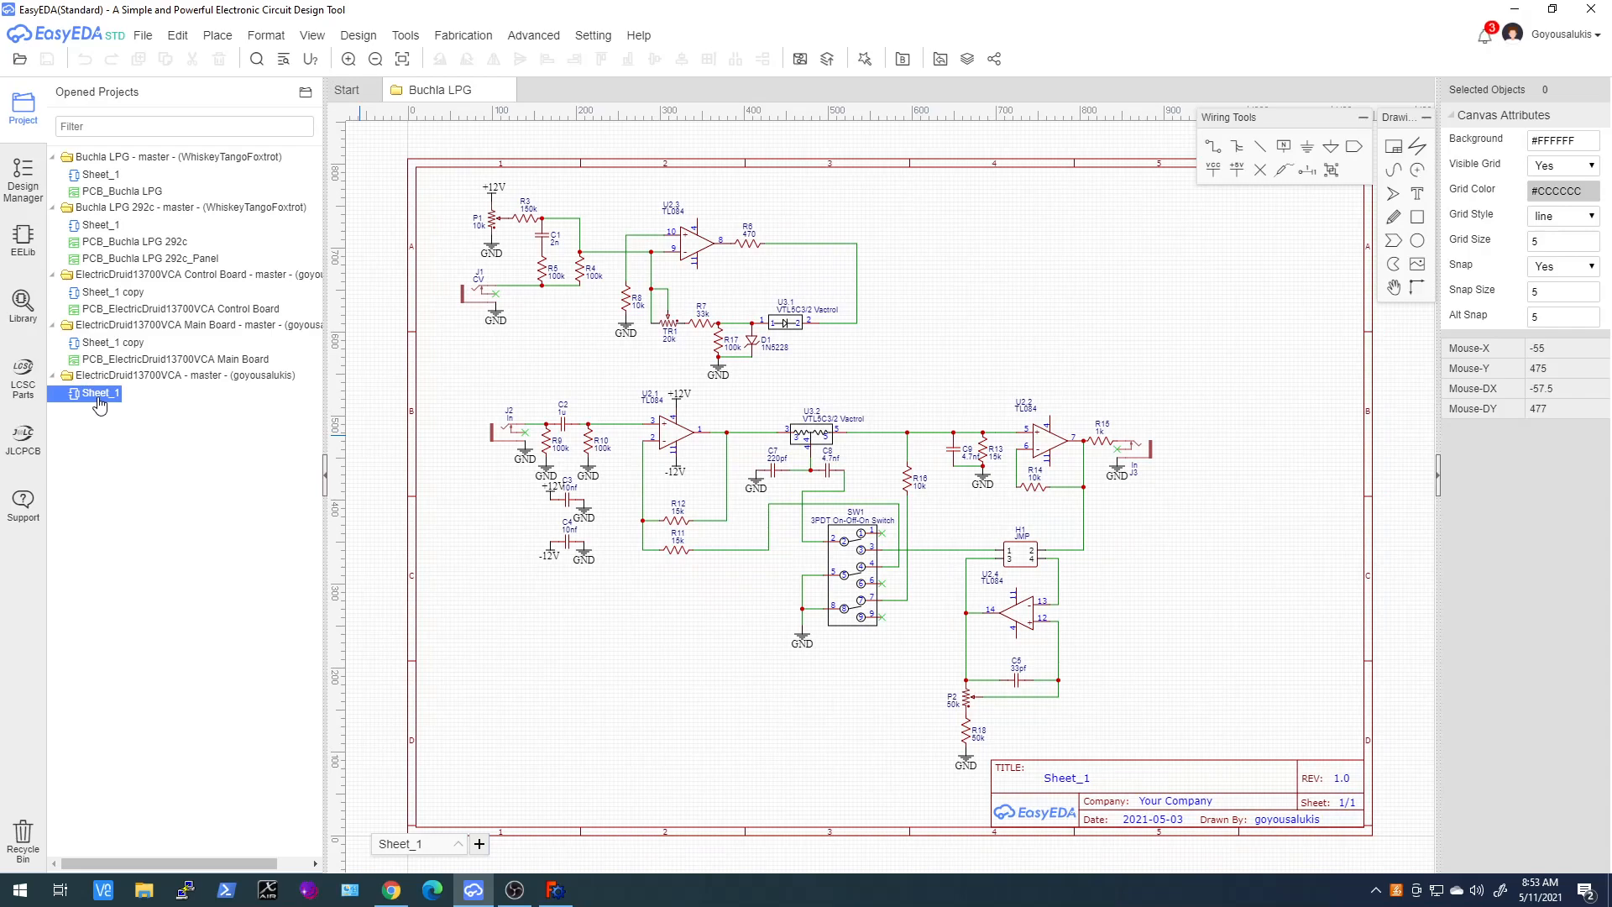
double_click(99, 394)
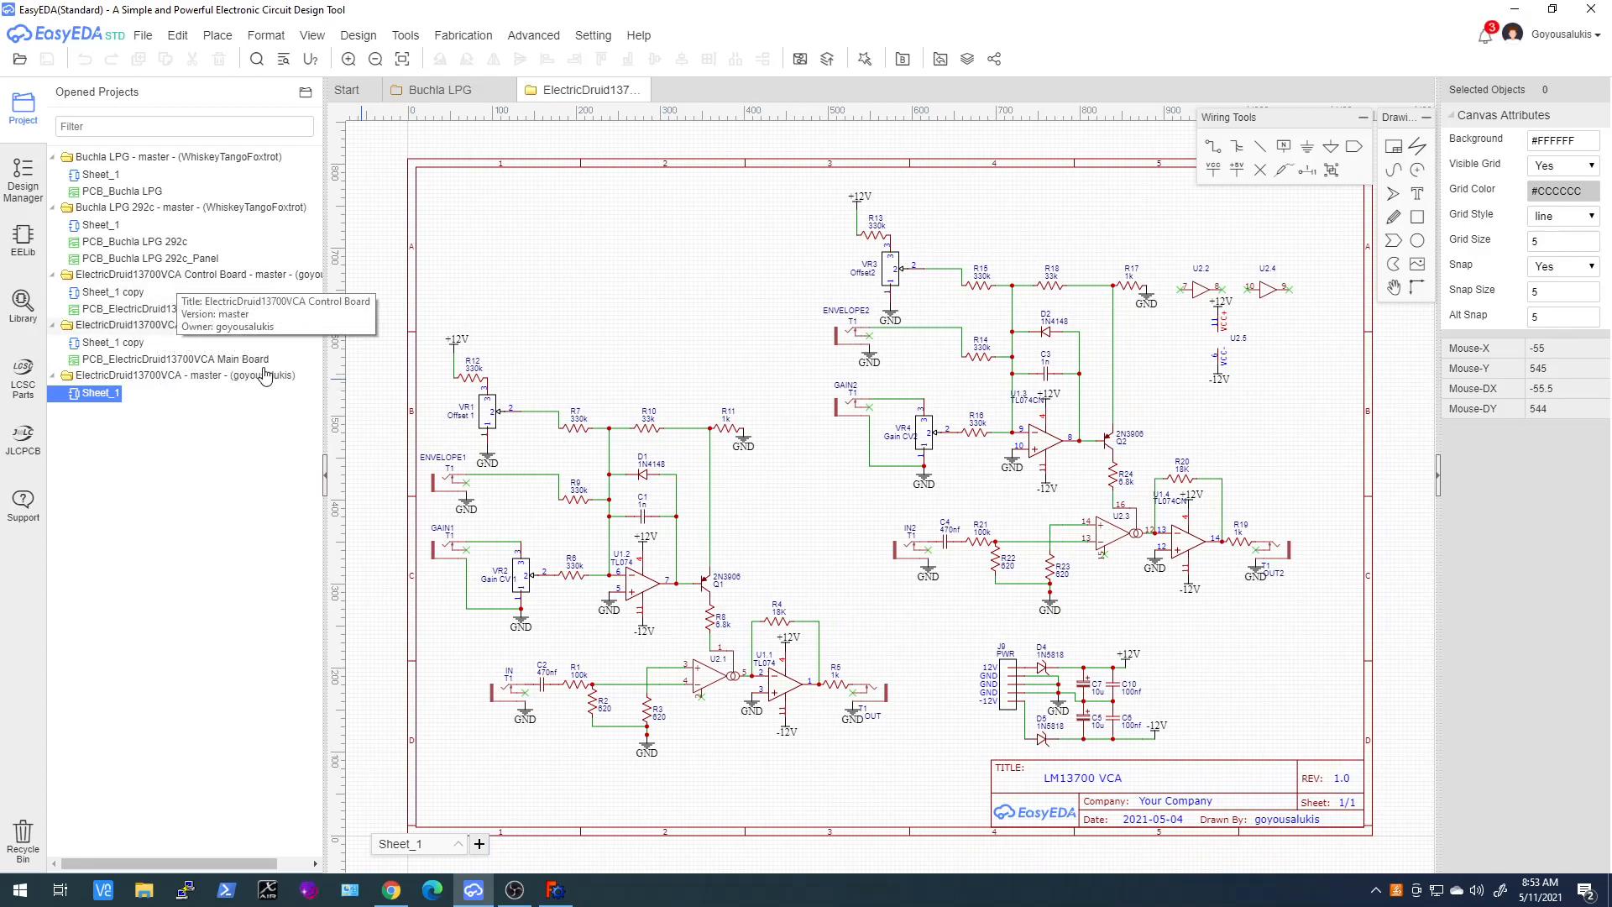
click(95, 382)
right_click(95, 382)
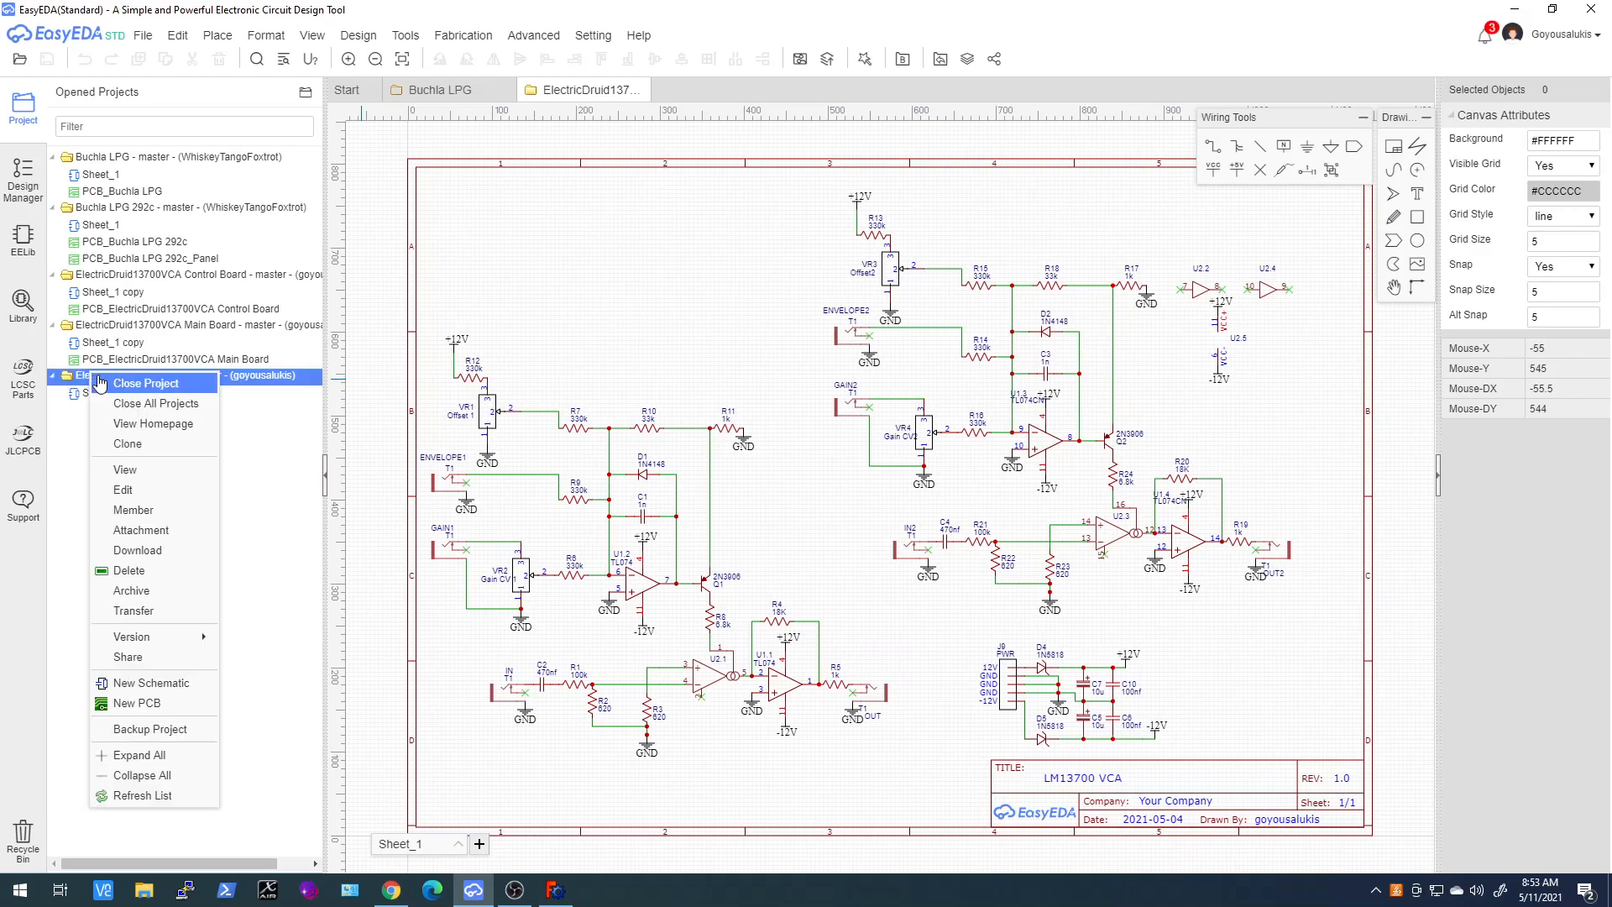
click(84, 458)
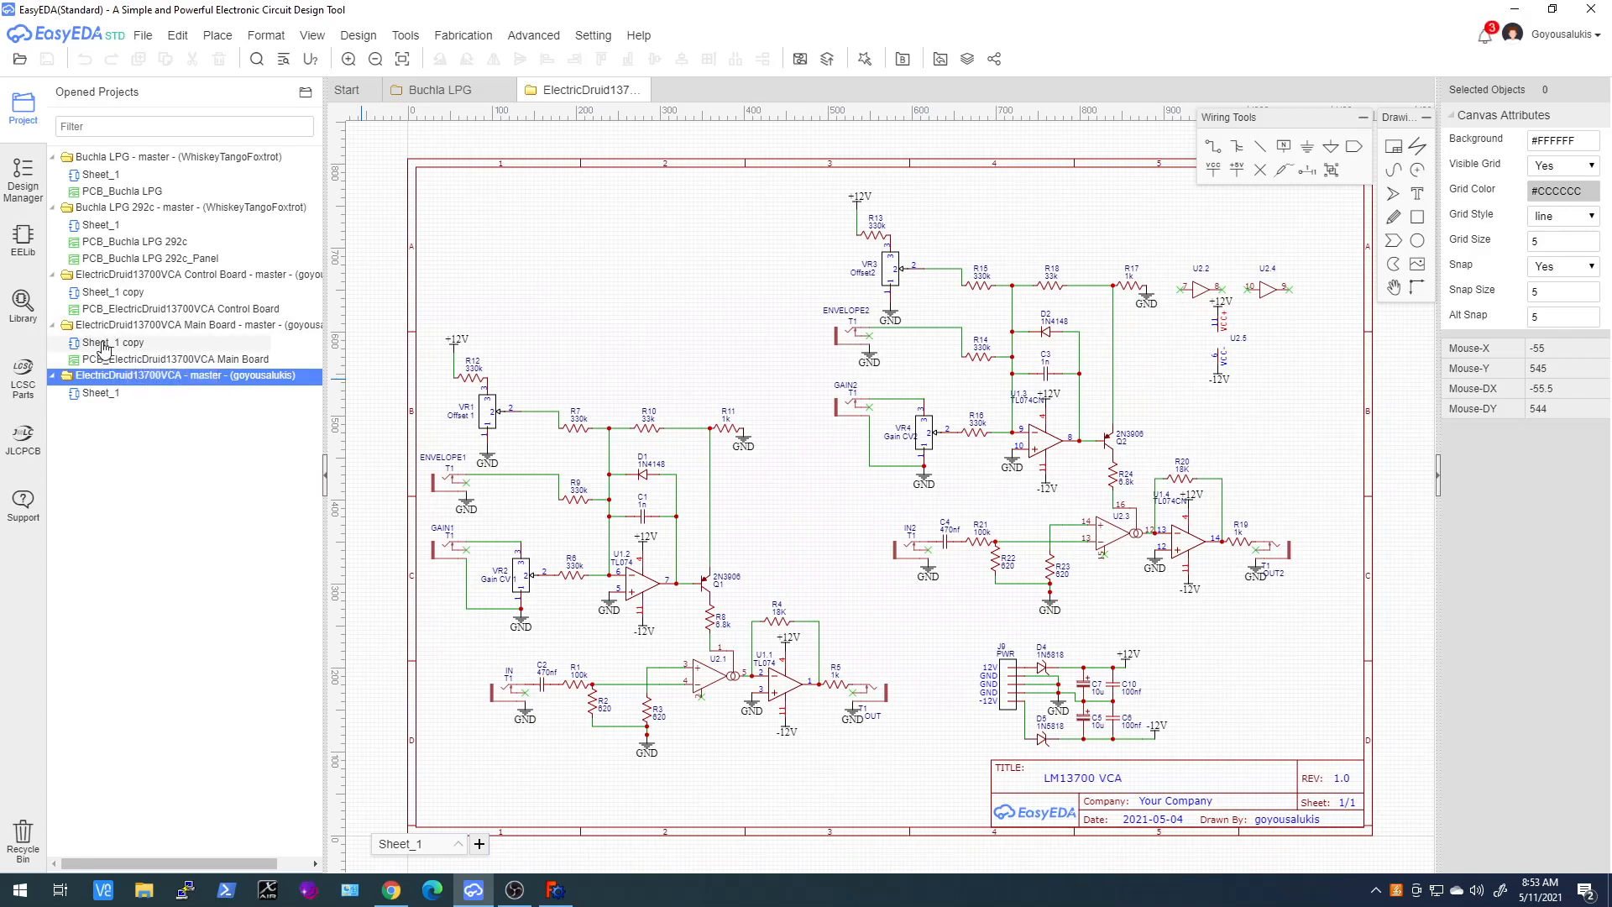
Compare the Sheet_1 copy schematics of the ElectricDruid13700VCA Control Board and Main Board, ending on the Control Board
click(109, 294)
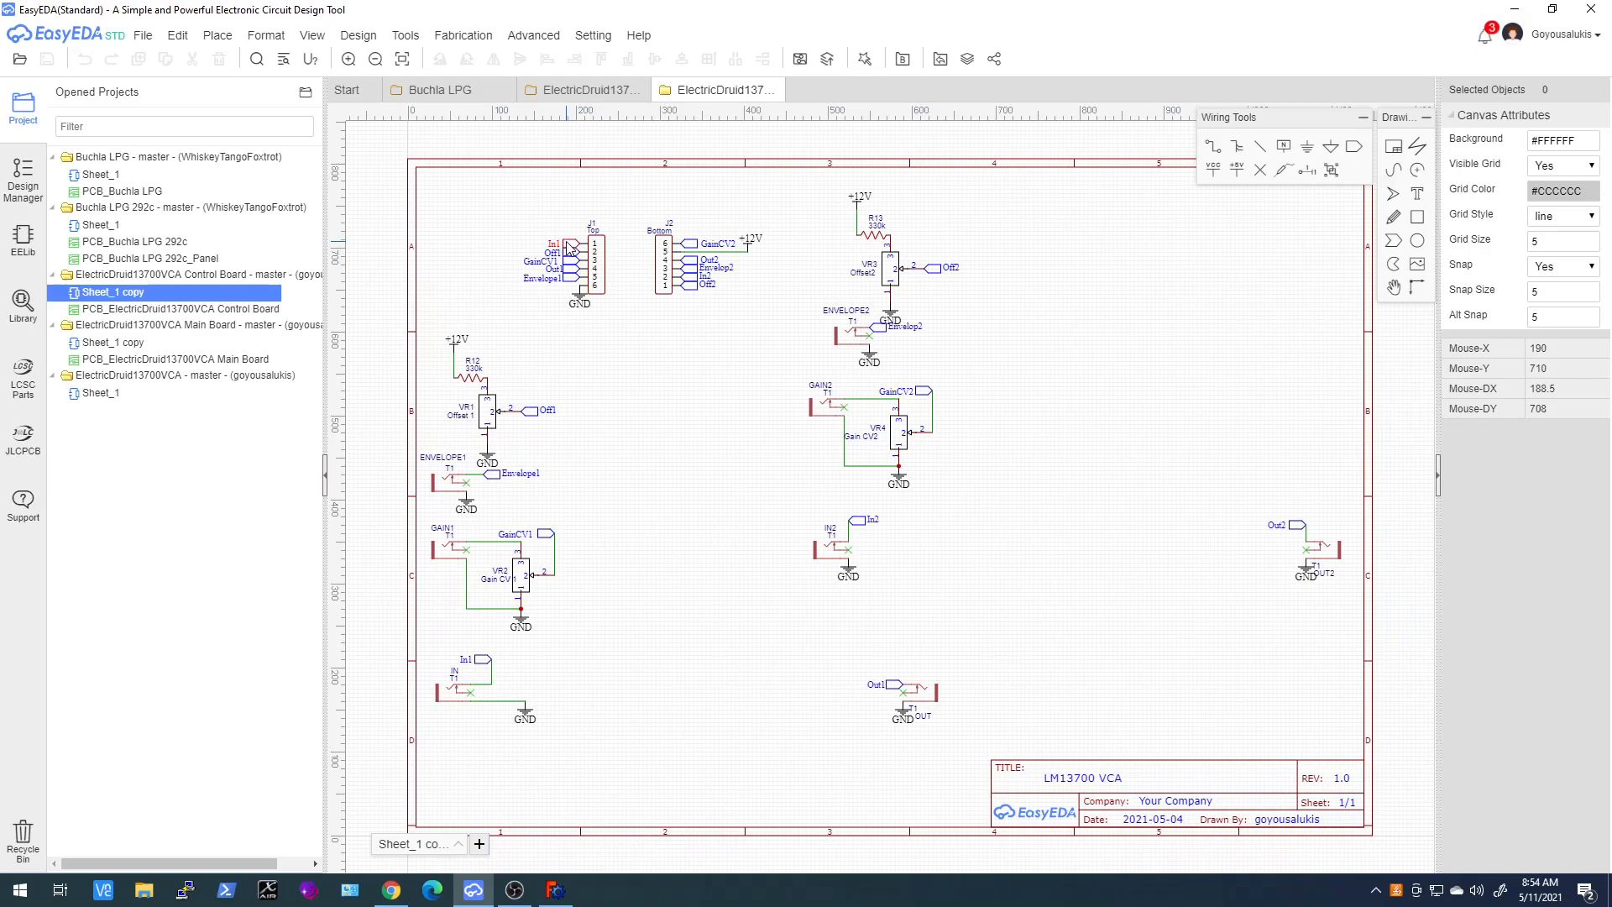
click(121, 343)
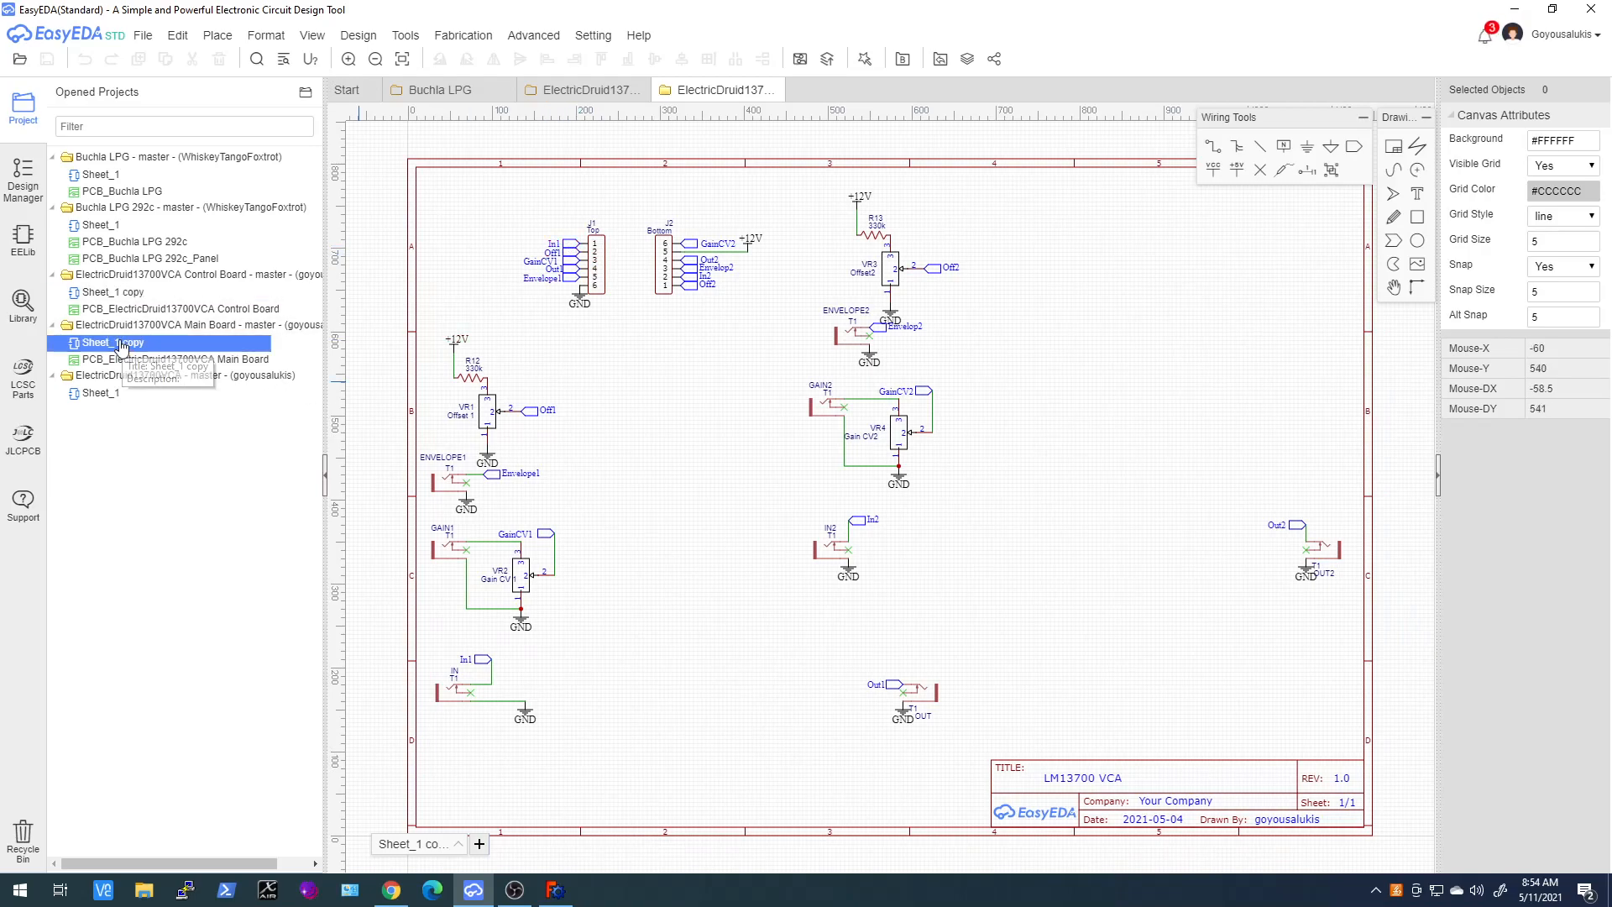
double_click(122, 345)
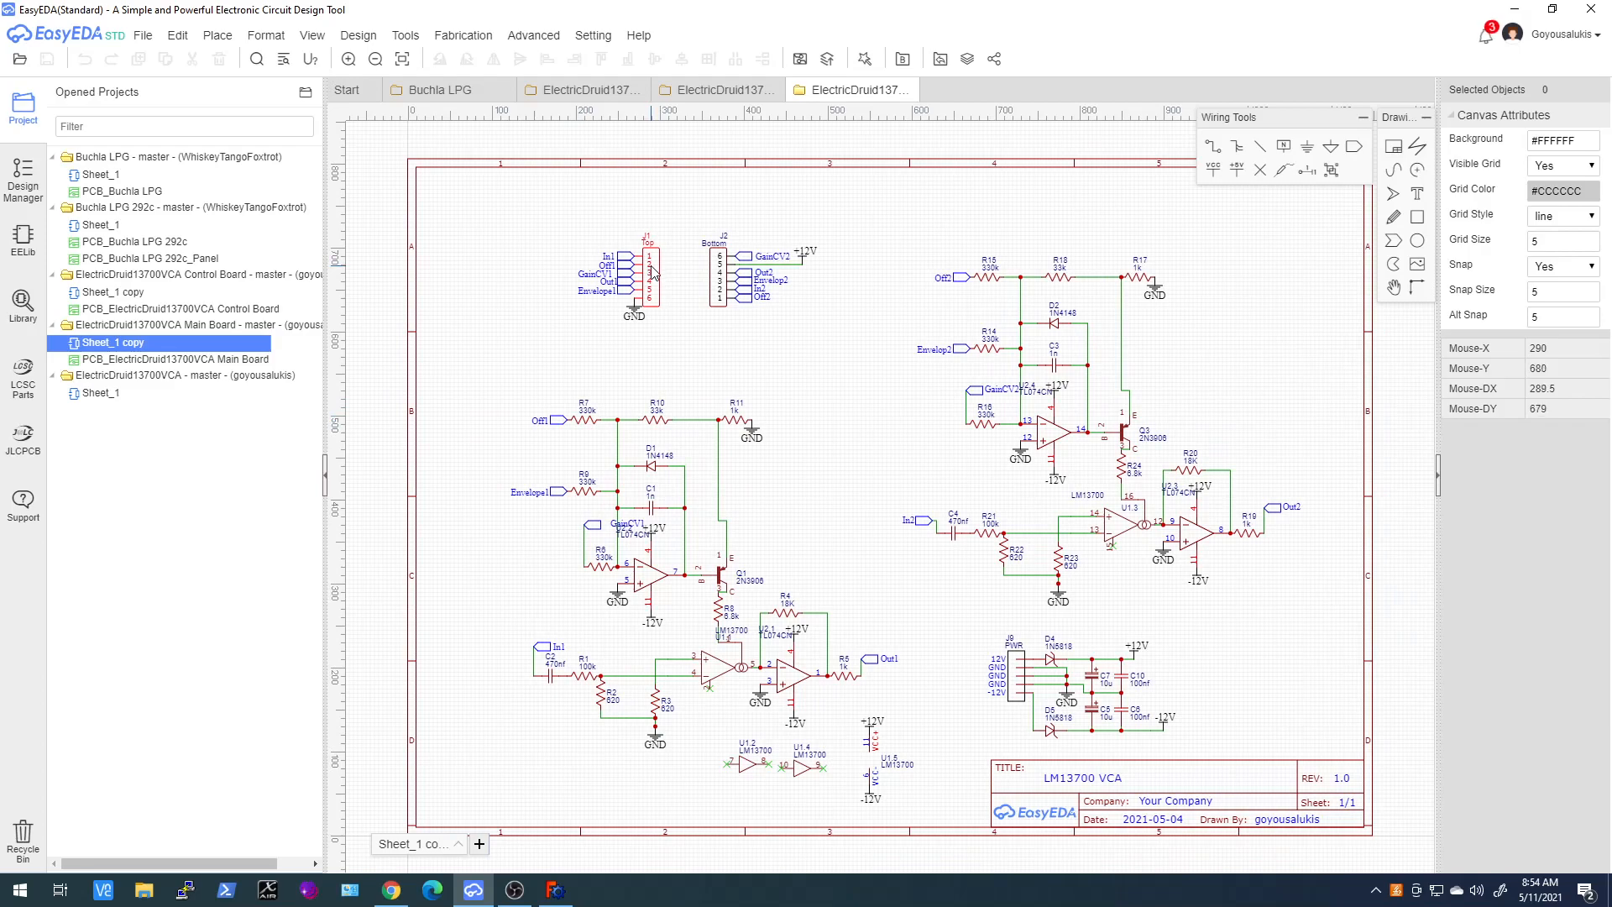
click(689, 91)
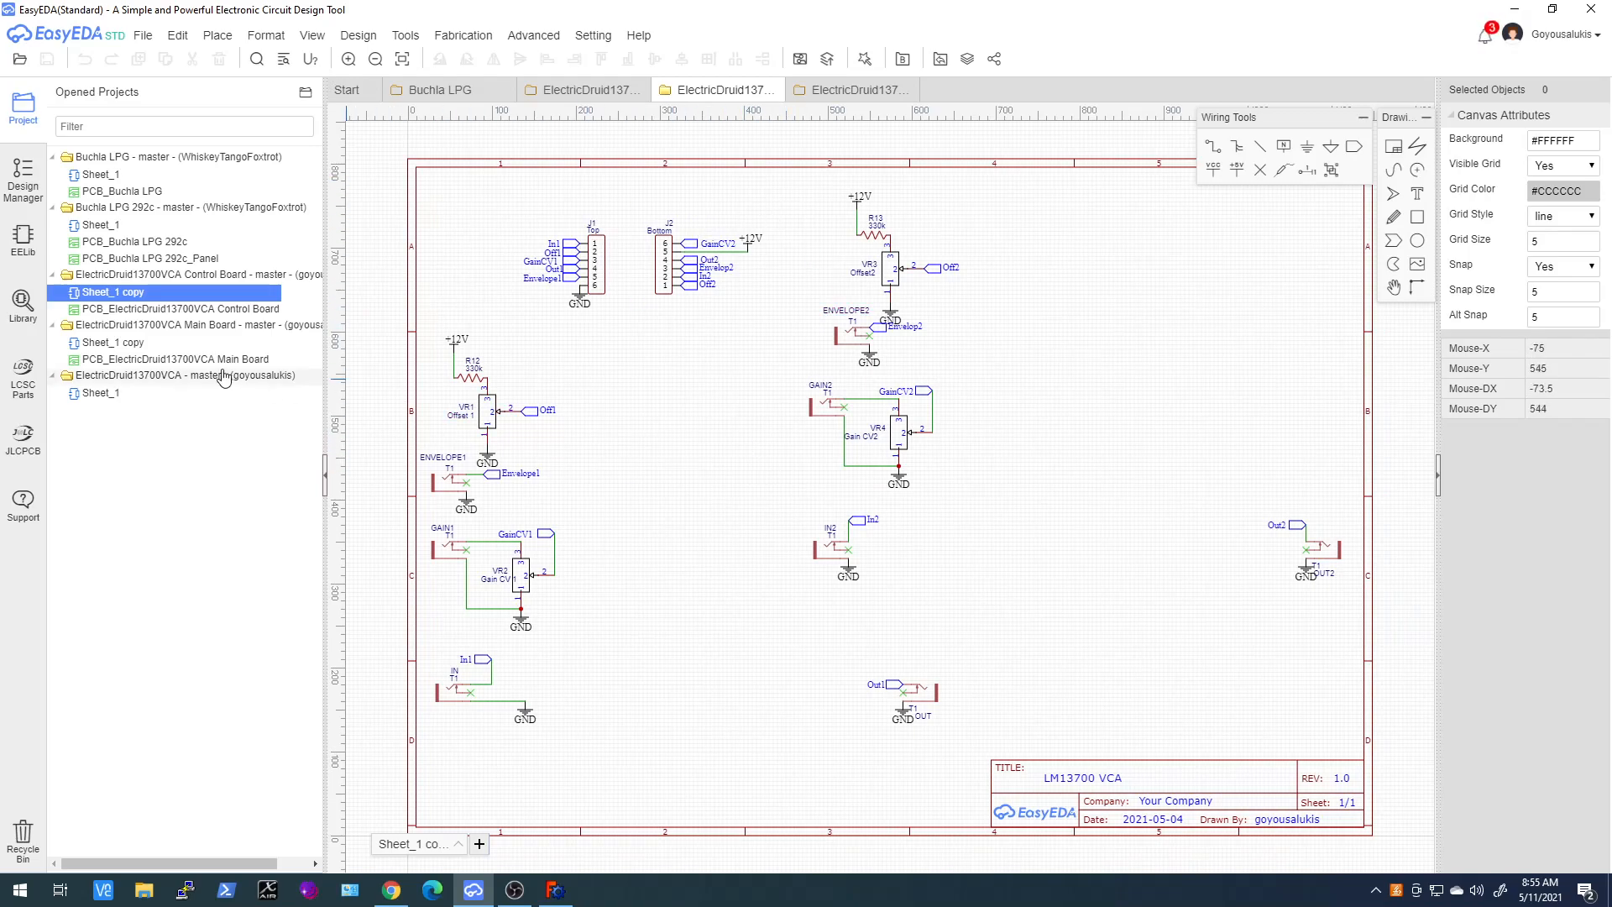
Open PCB_ElectricDruid13700VCA Control Board and select the six-pin Top header to inspect its placement and attributes
click(107, 309)
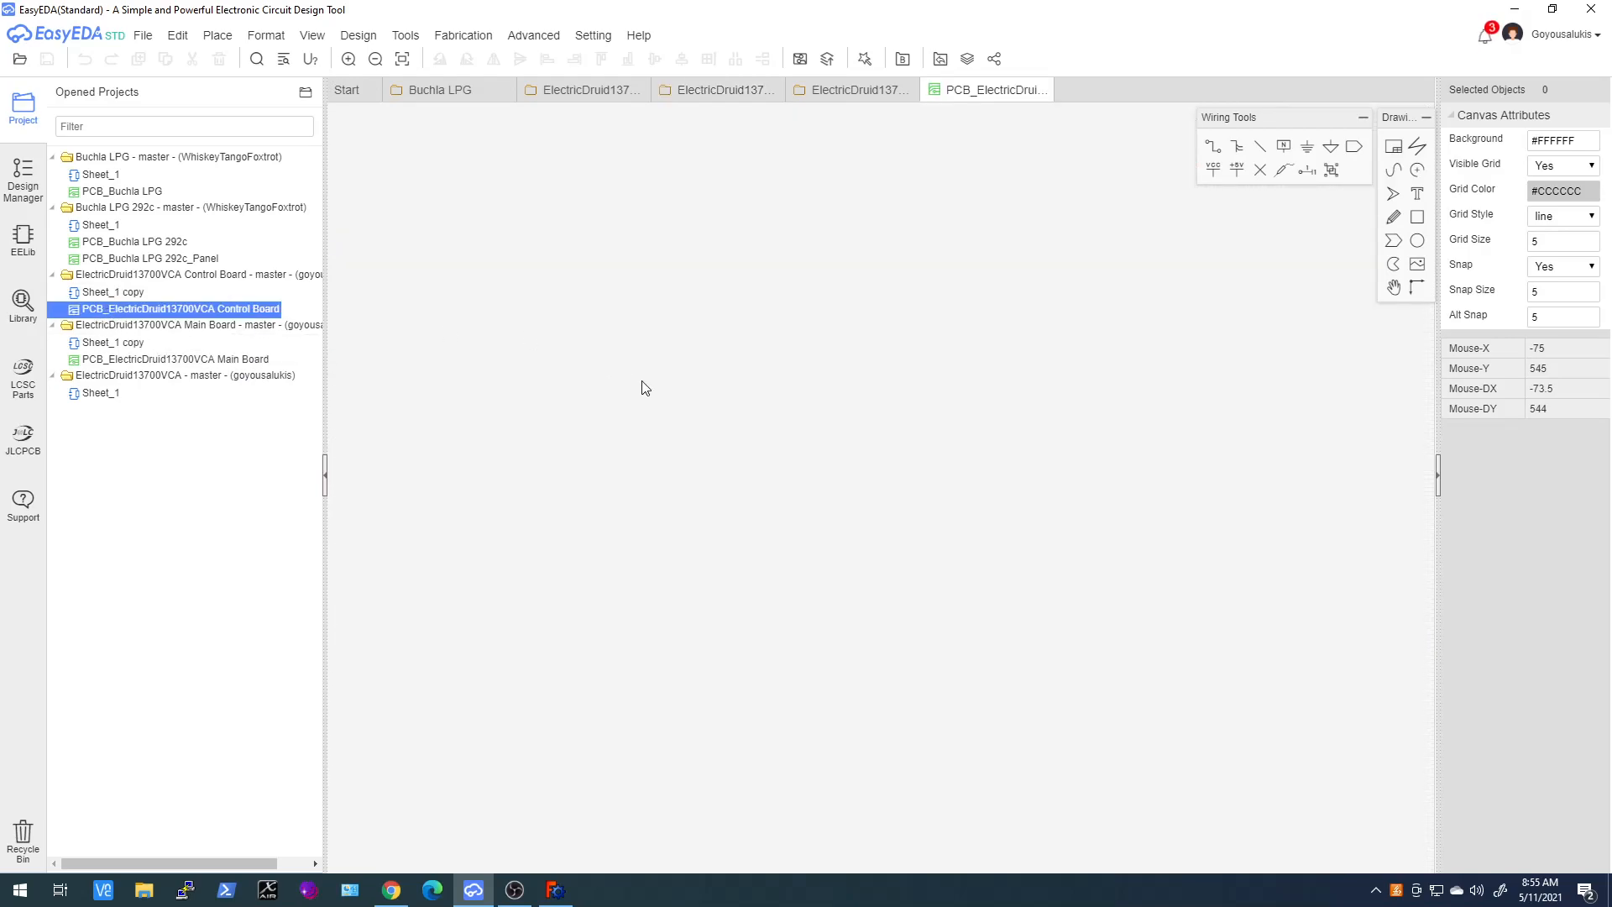
scroll(914, 472, down, 2)
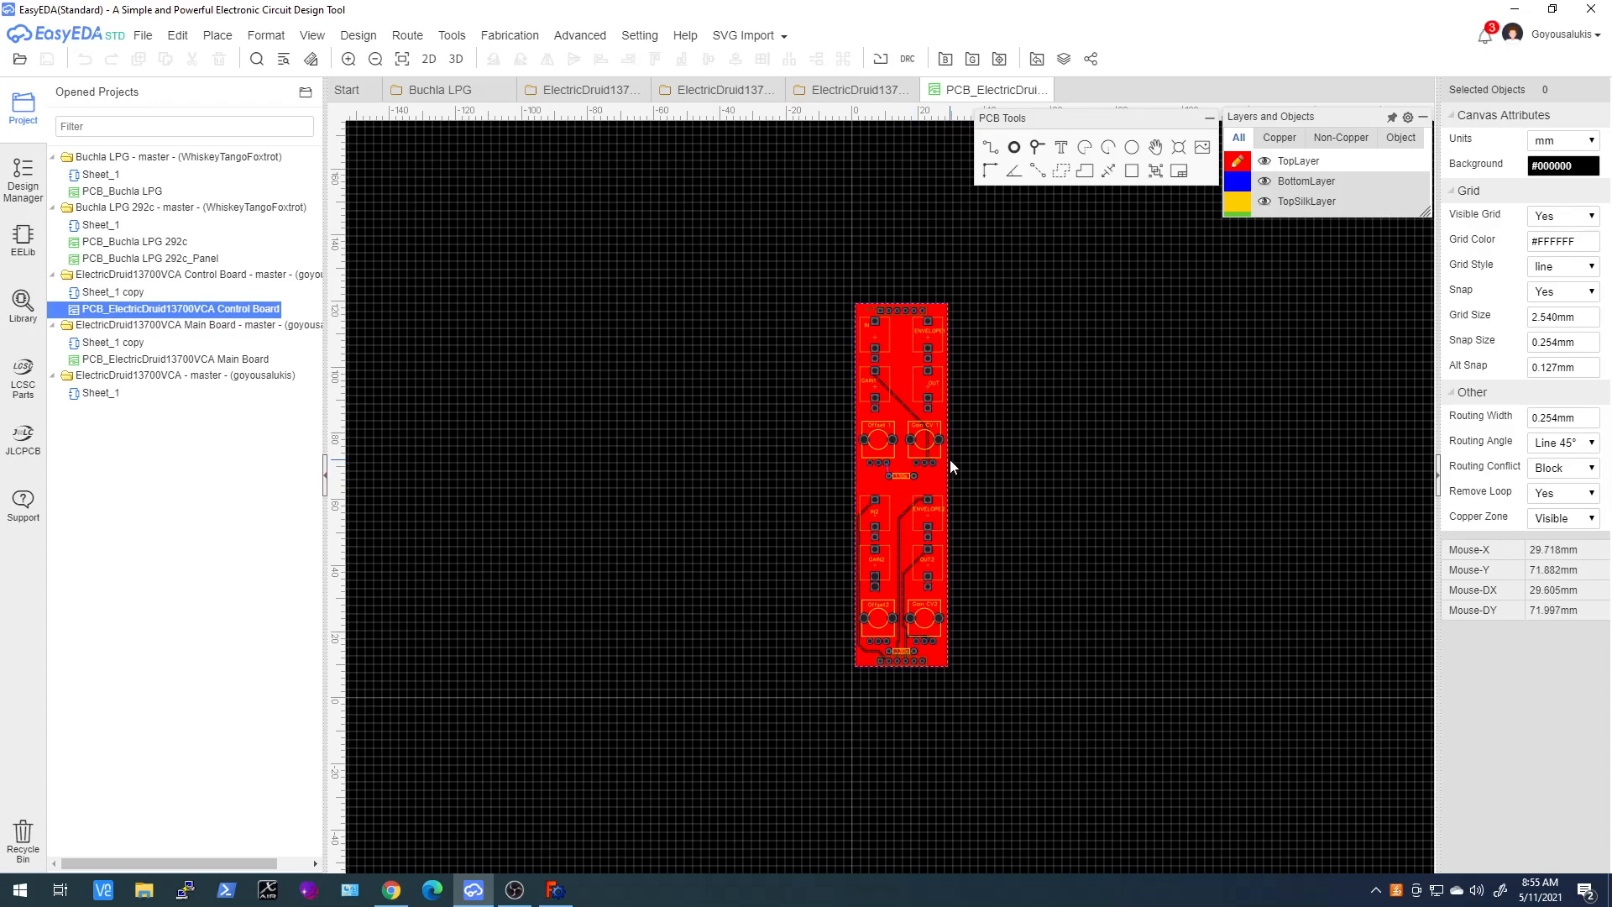
scroll(949, 460, up, 3)
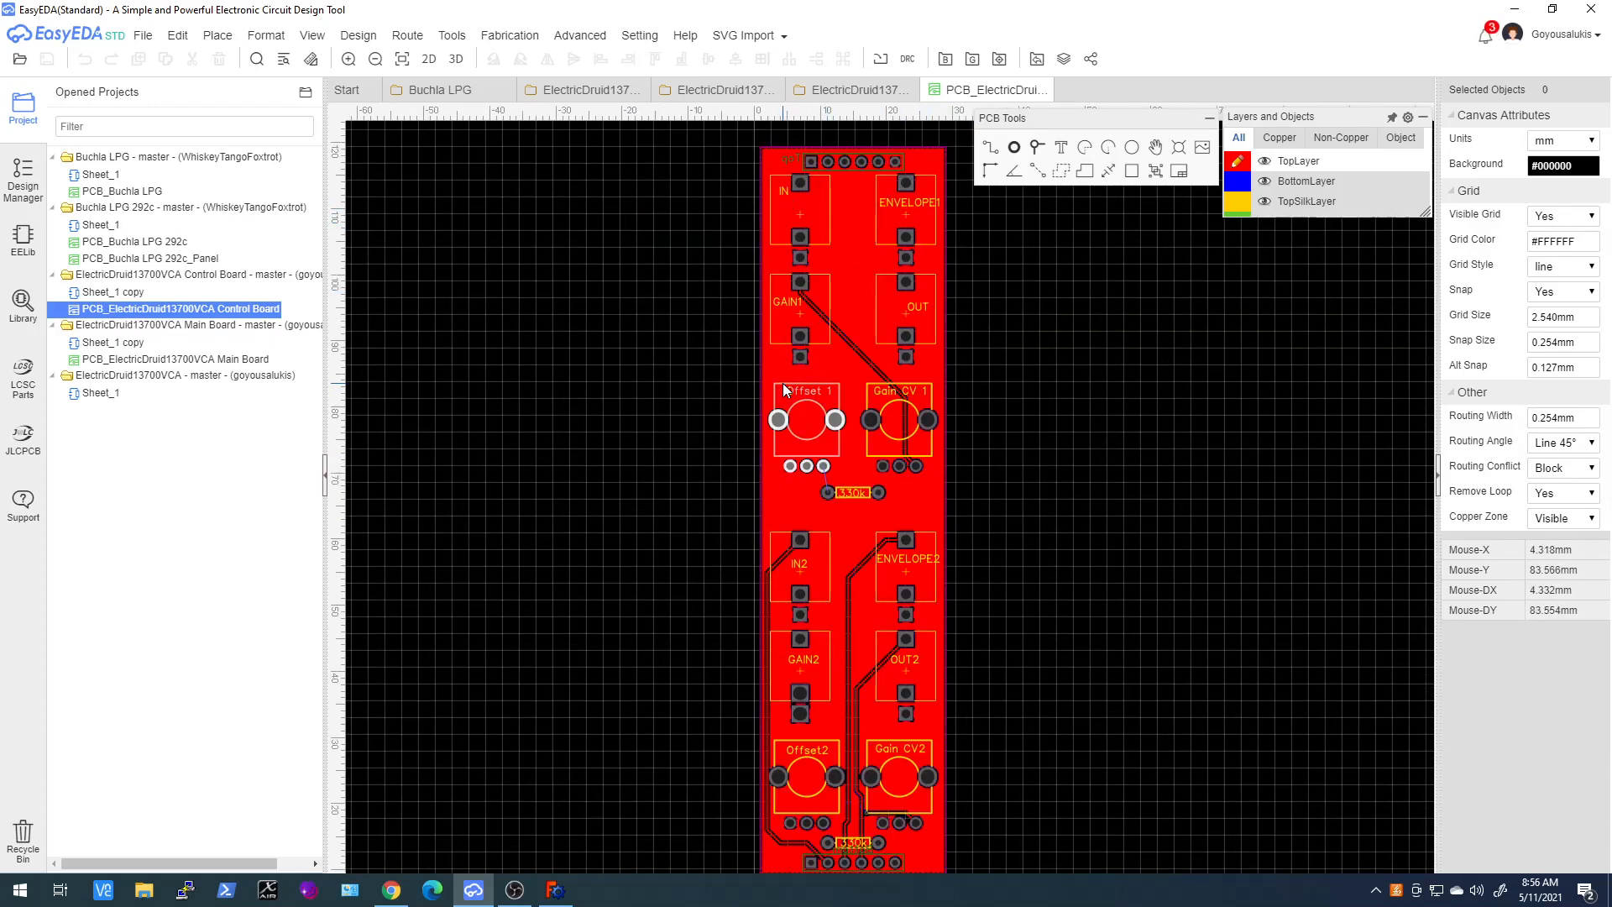
scroll(836, 151, up, 3)
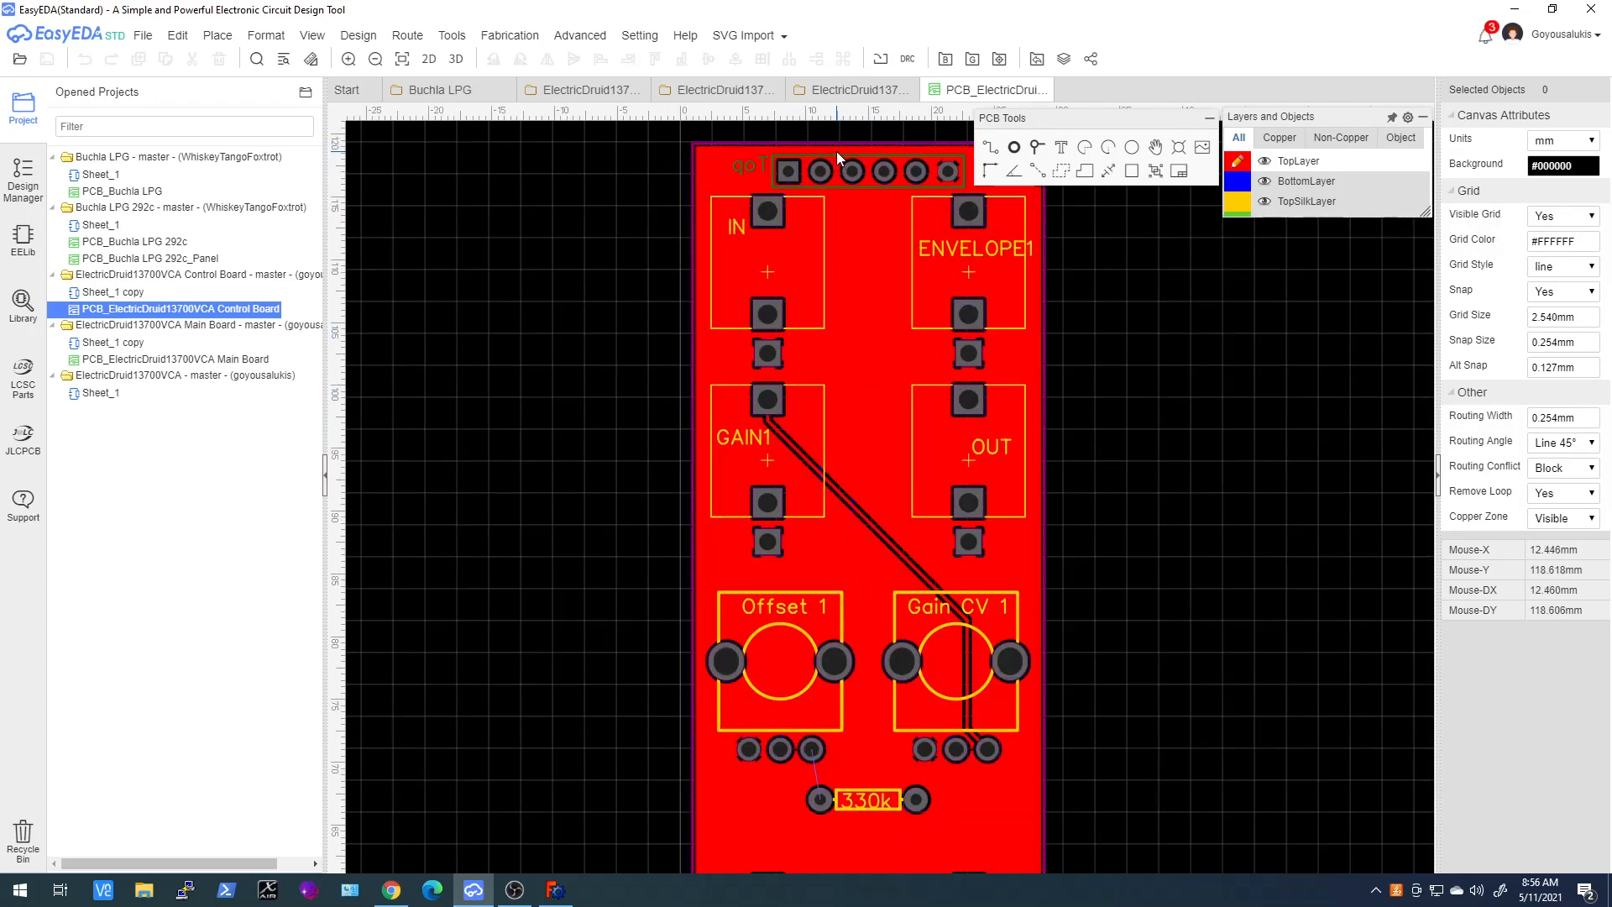
scroll(837, 151, up, 2)
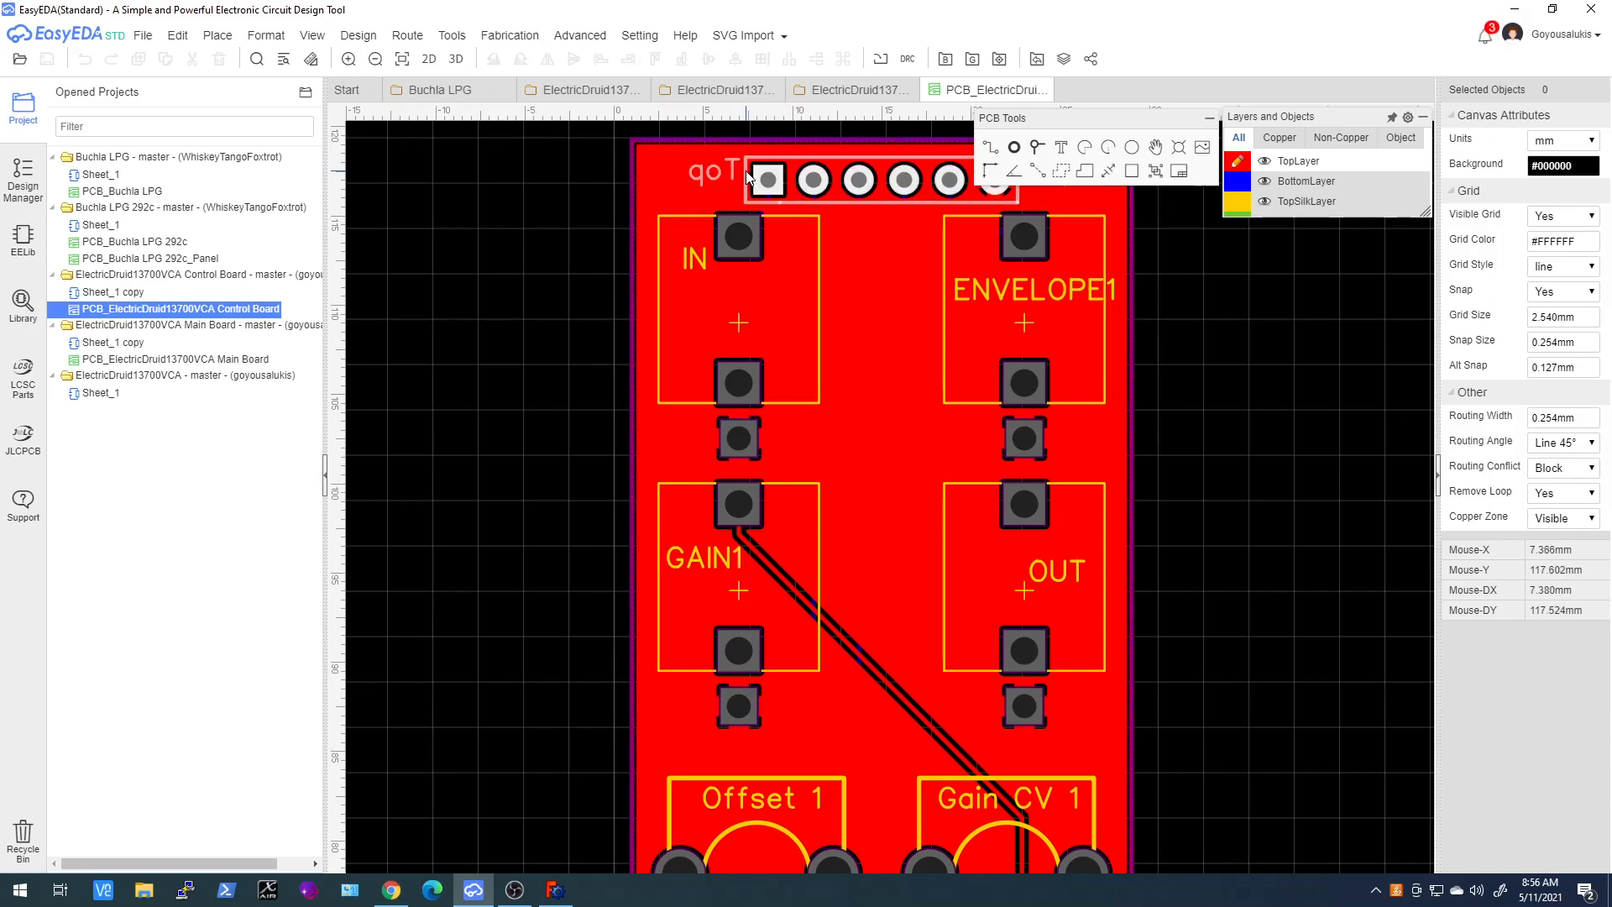
click(746, 174)
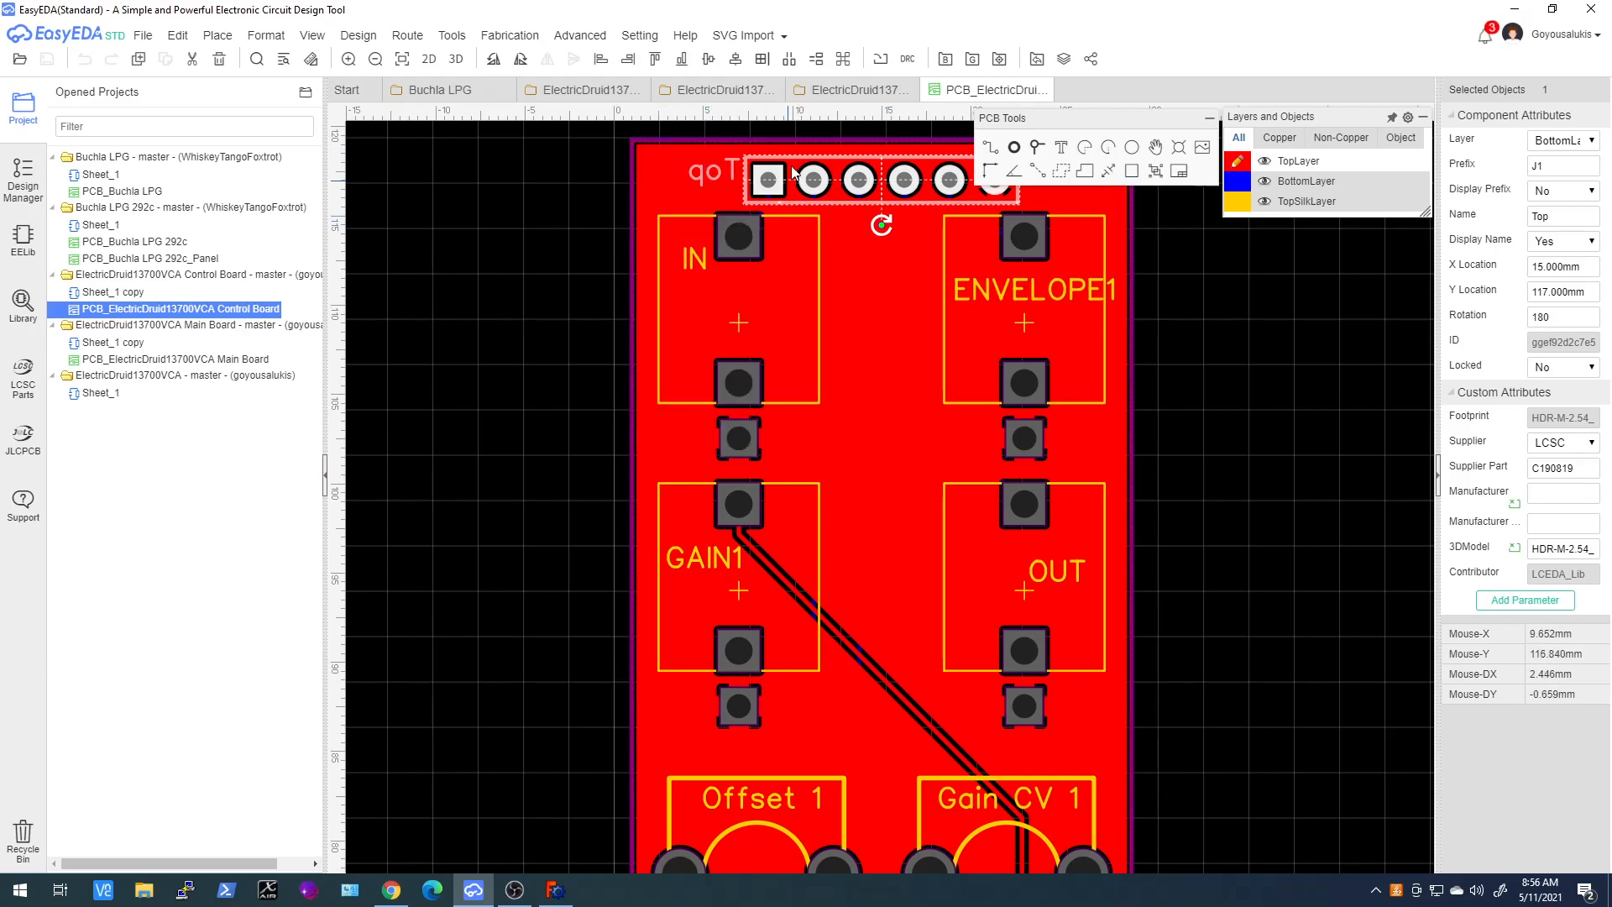
scroll(723, 180, down, 3)
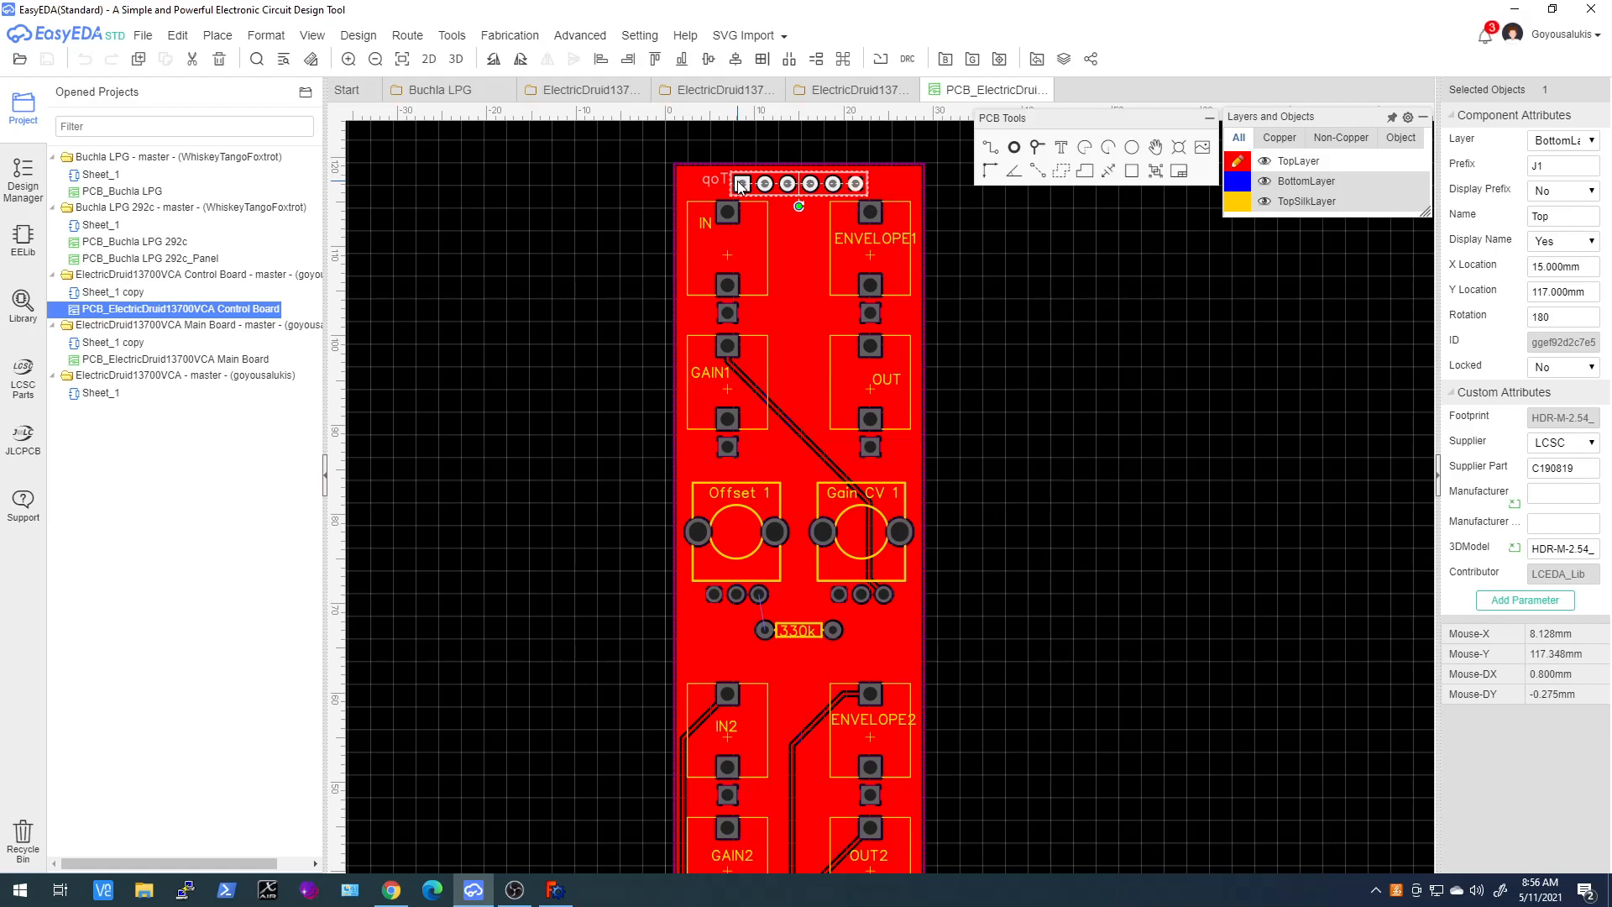
Examine the pin nets of the Control Board's Bottom header, ending with the whole board in view
scroll(752, 188, down, 3)
scroll(750, 595, up, 8)
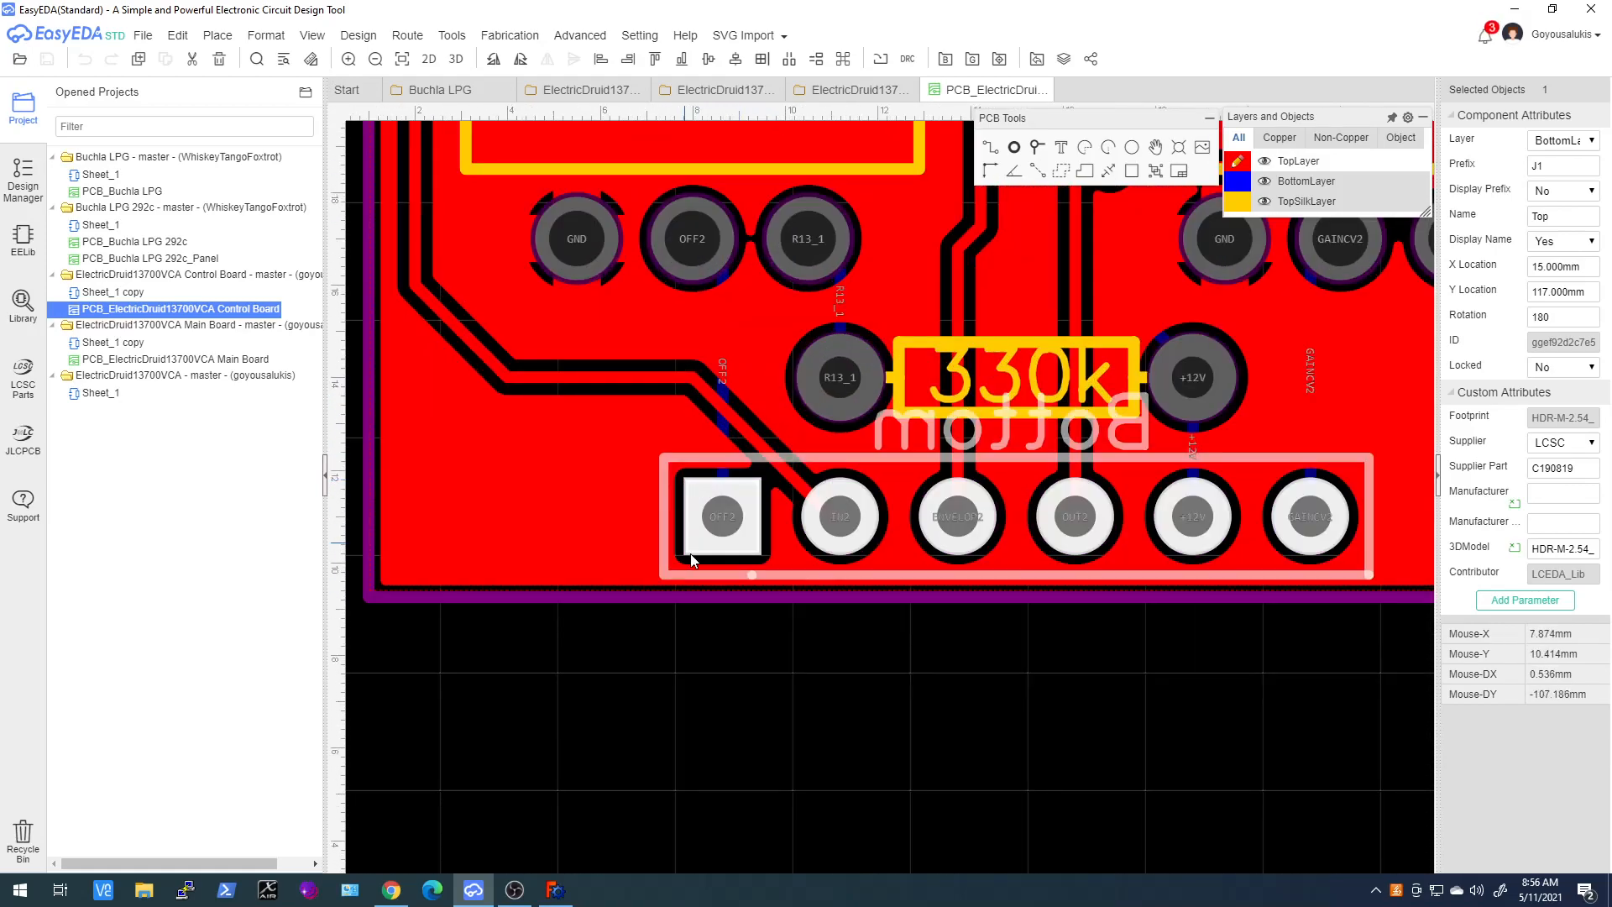
scroll(720, 519, down, 6)
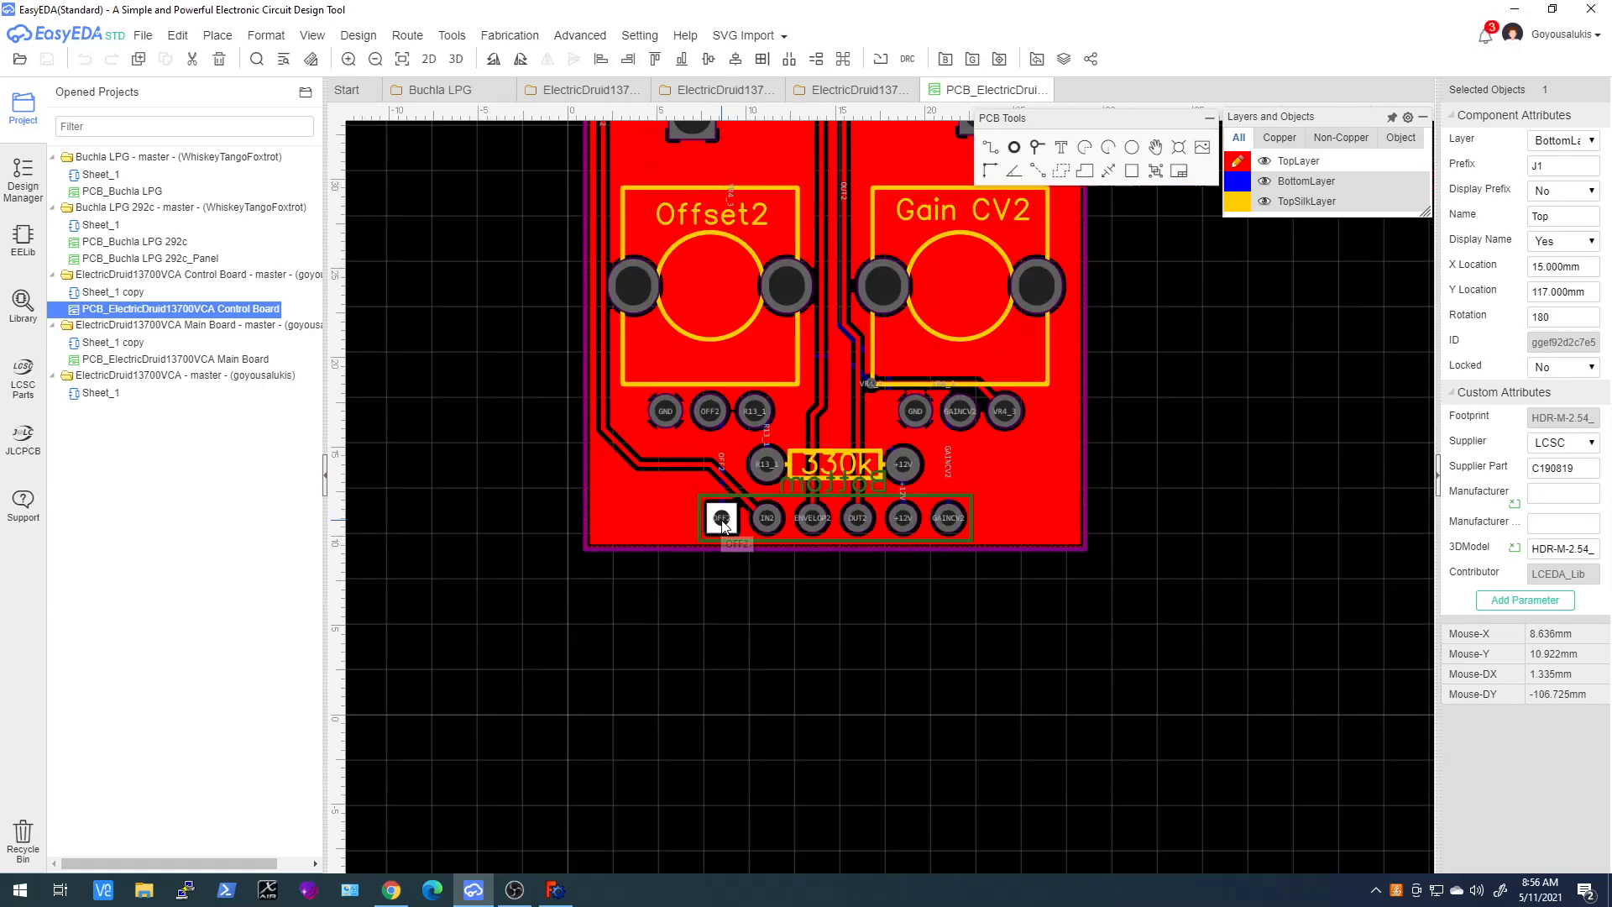
scroll(772, 288, down, 5)
scroll(763, 222, up, 5)
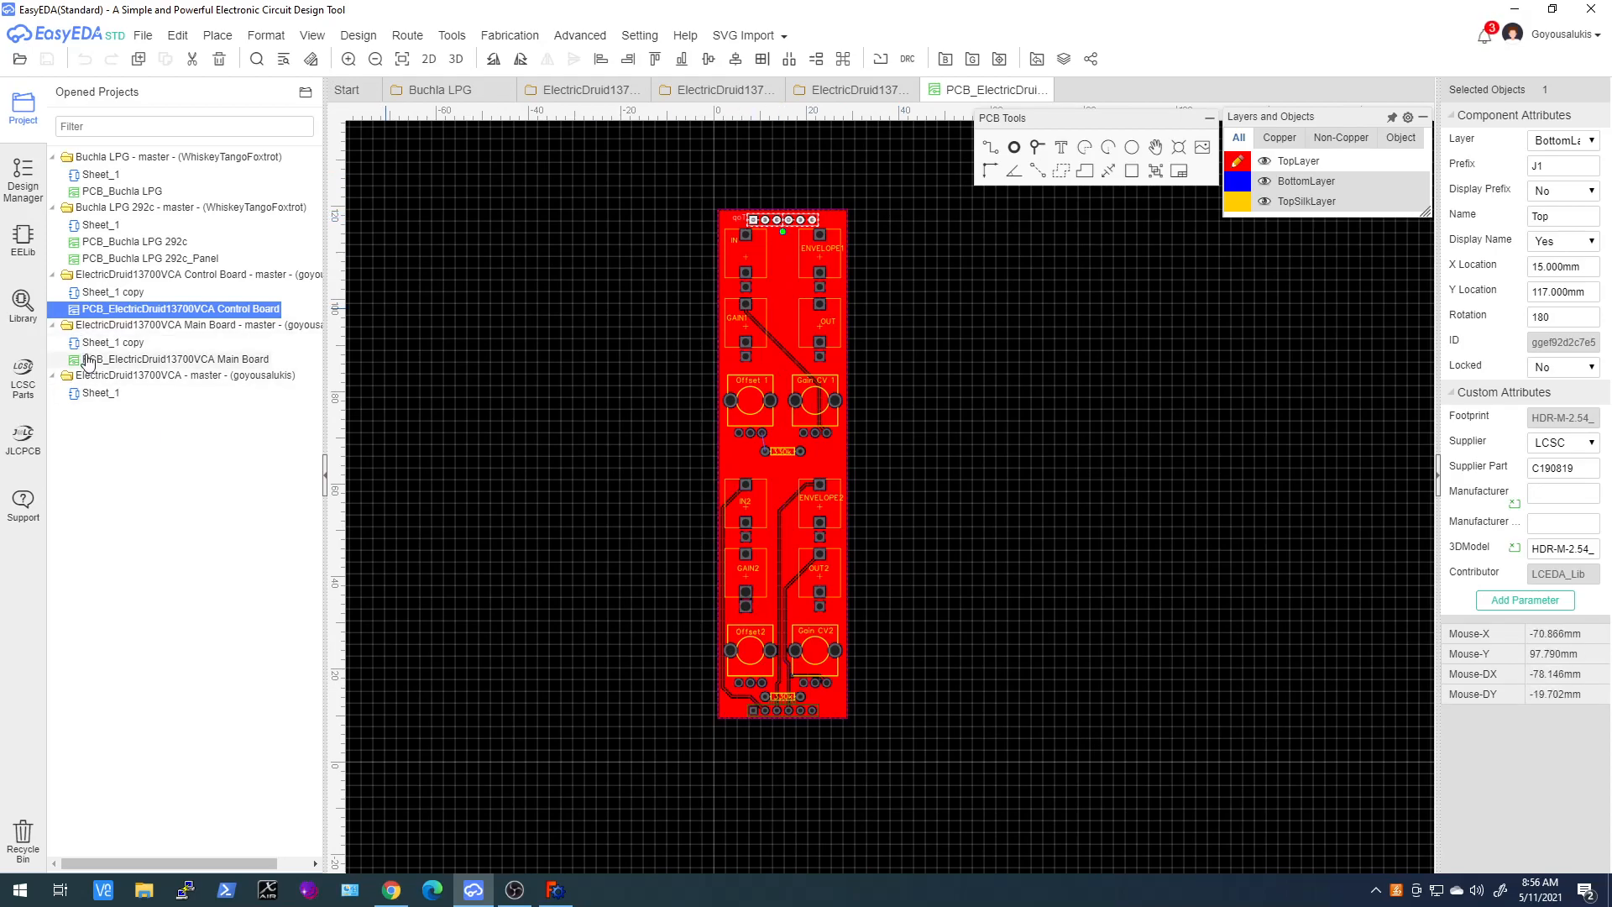
Open PCB_ElectricDruid13700VCA Main Board and examine the pin nets of its Bottom header
click(88, 360)
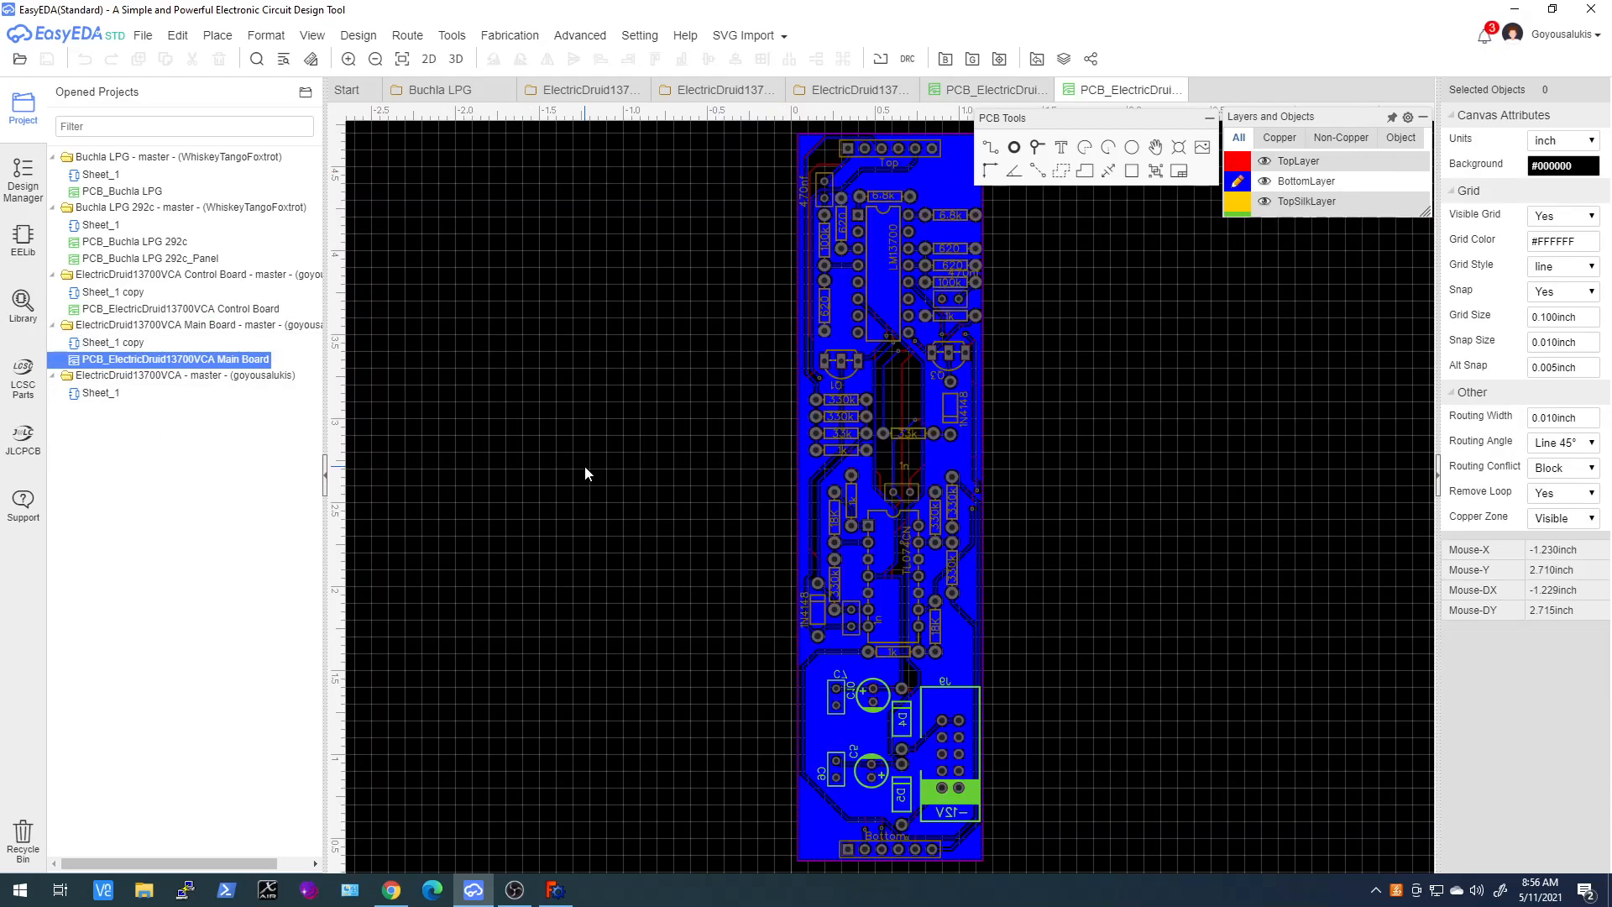
scroll(829, 542, down, 2)
scroll(880, 478, up, 2)
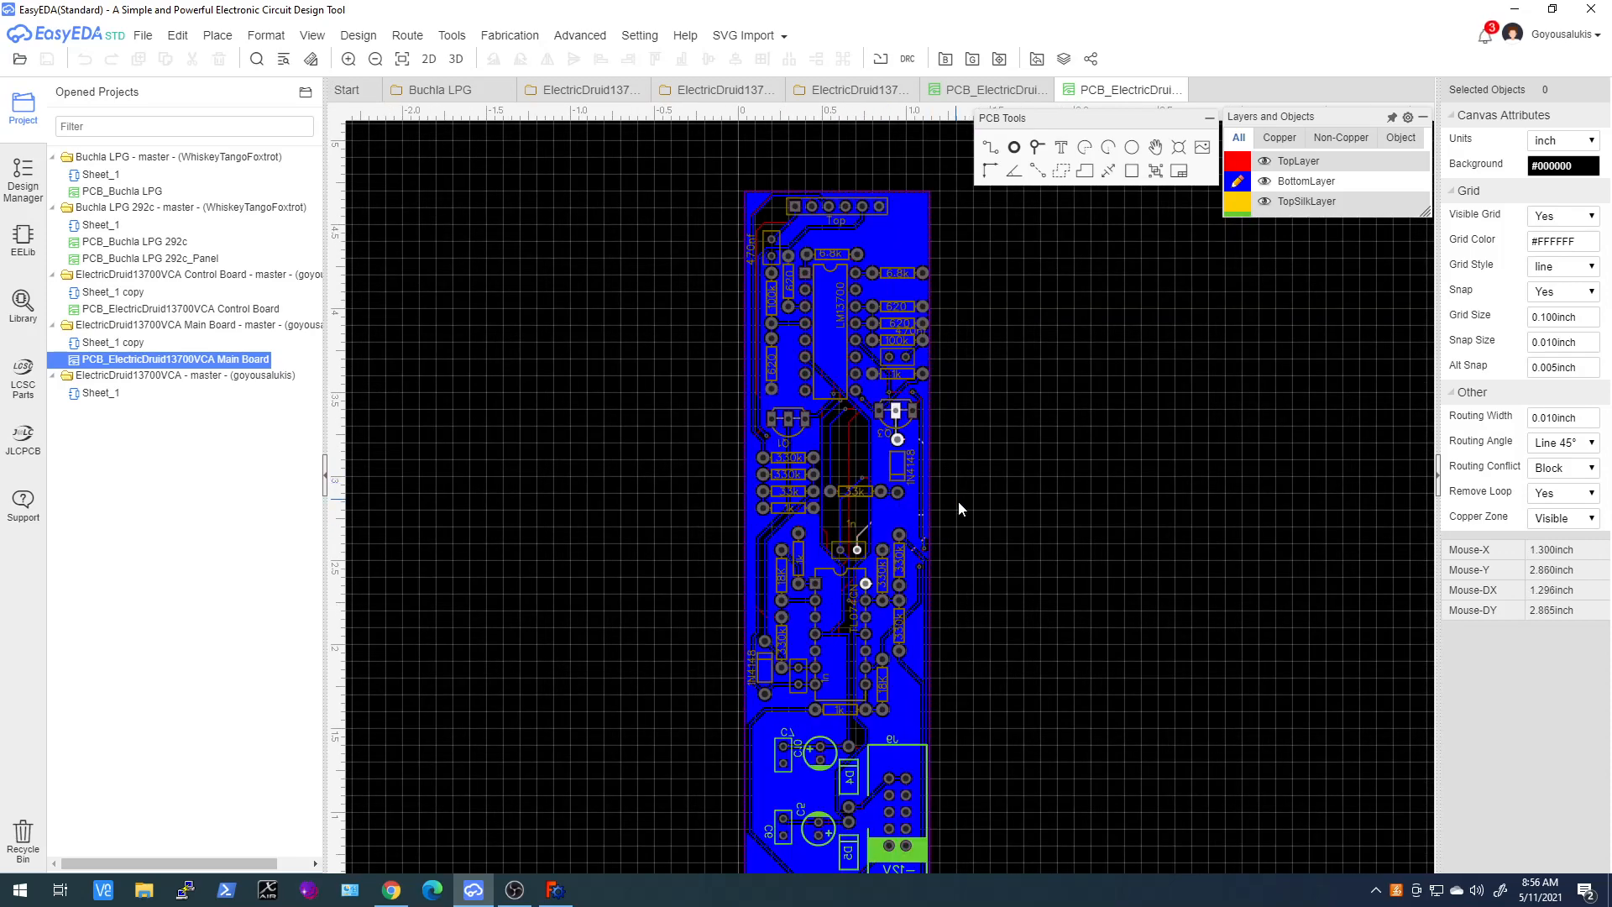
right_drag(986, 576, 924, 486)
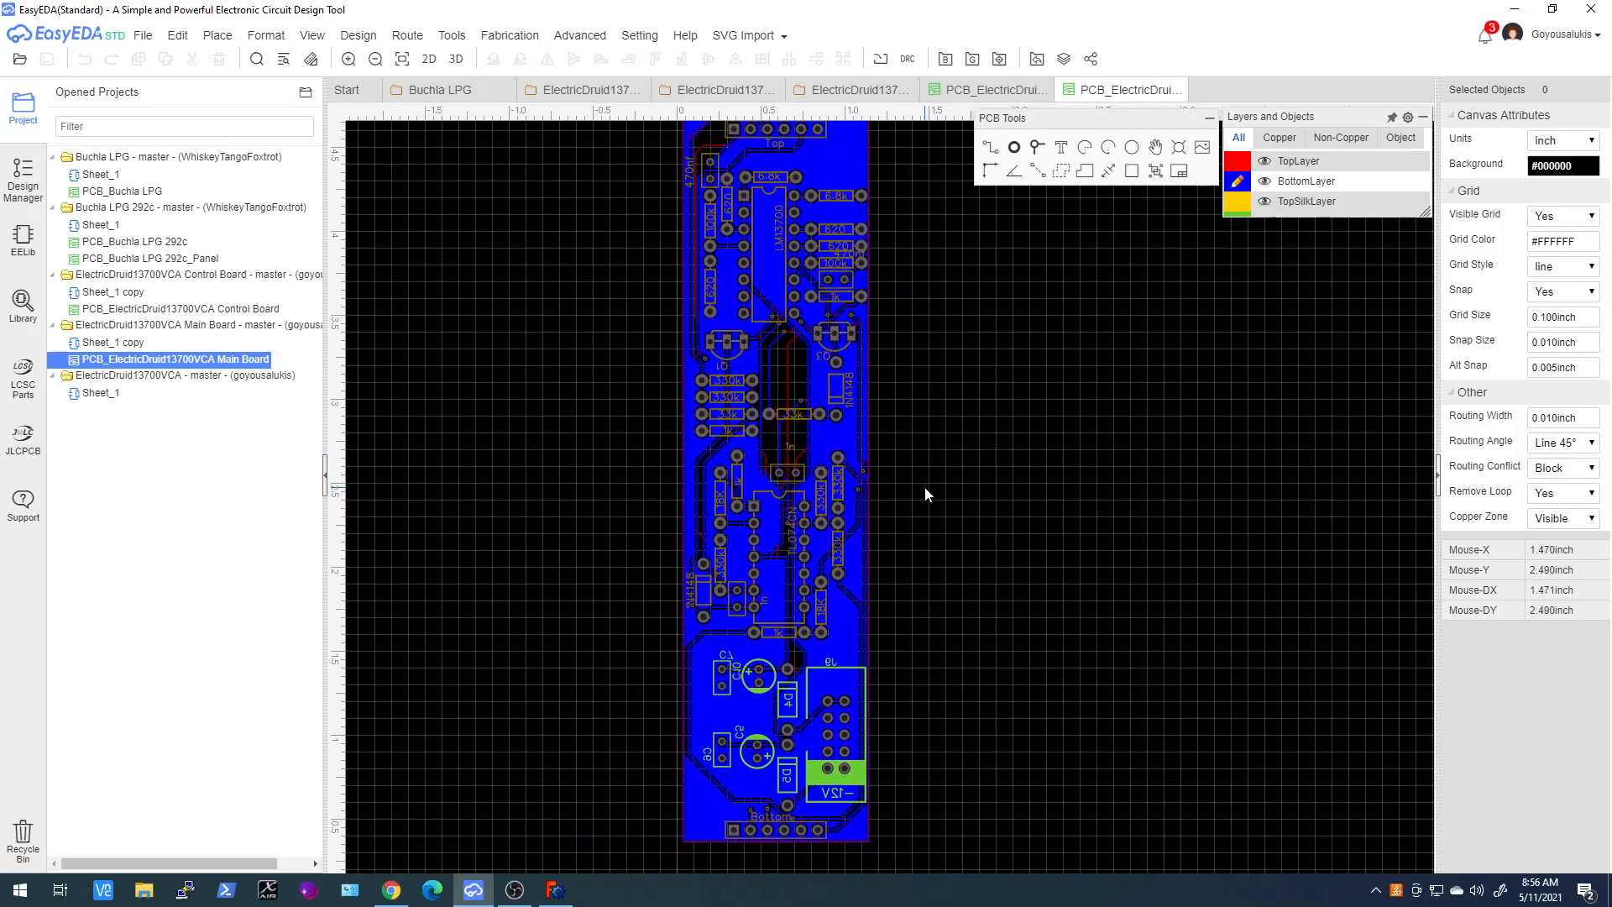
scroll(742, 849, up, 5)
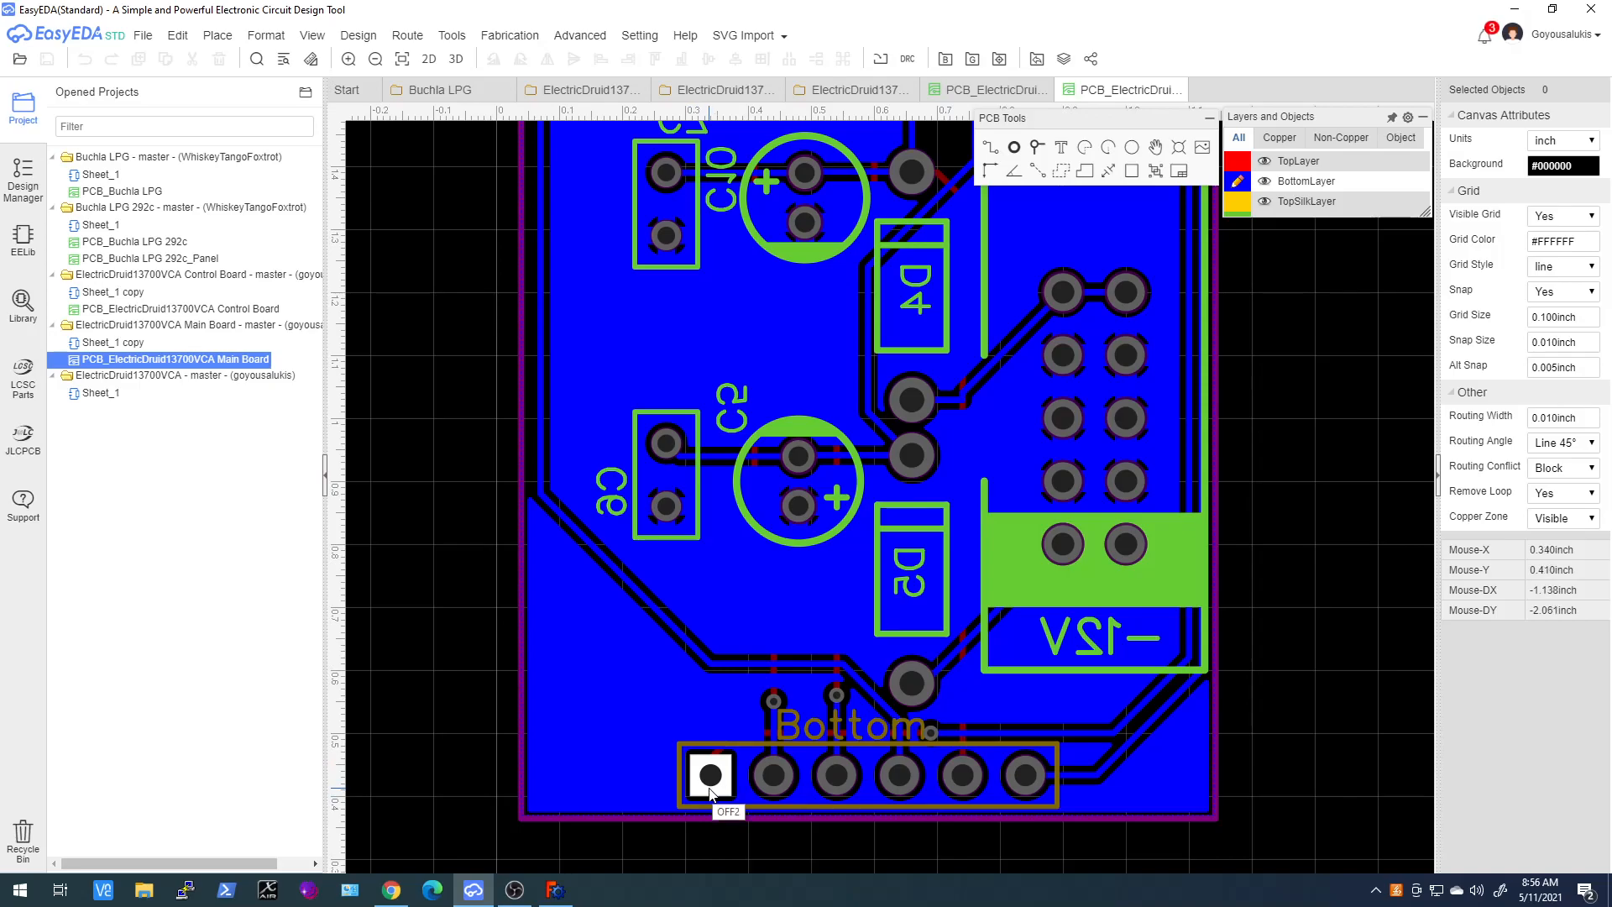
scroll(710, 789, up, 5)
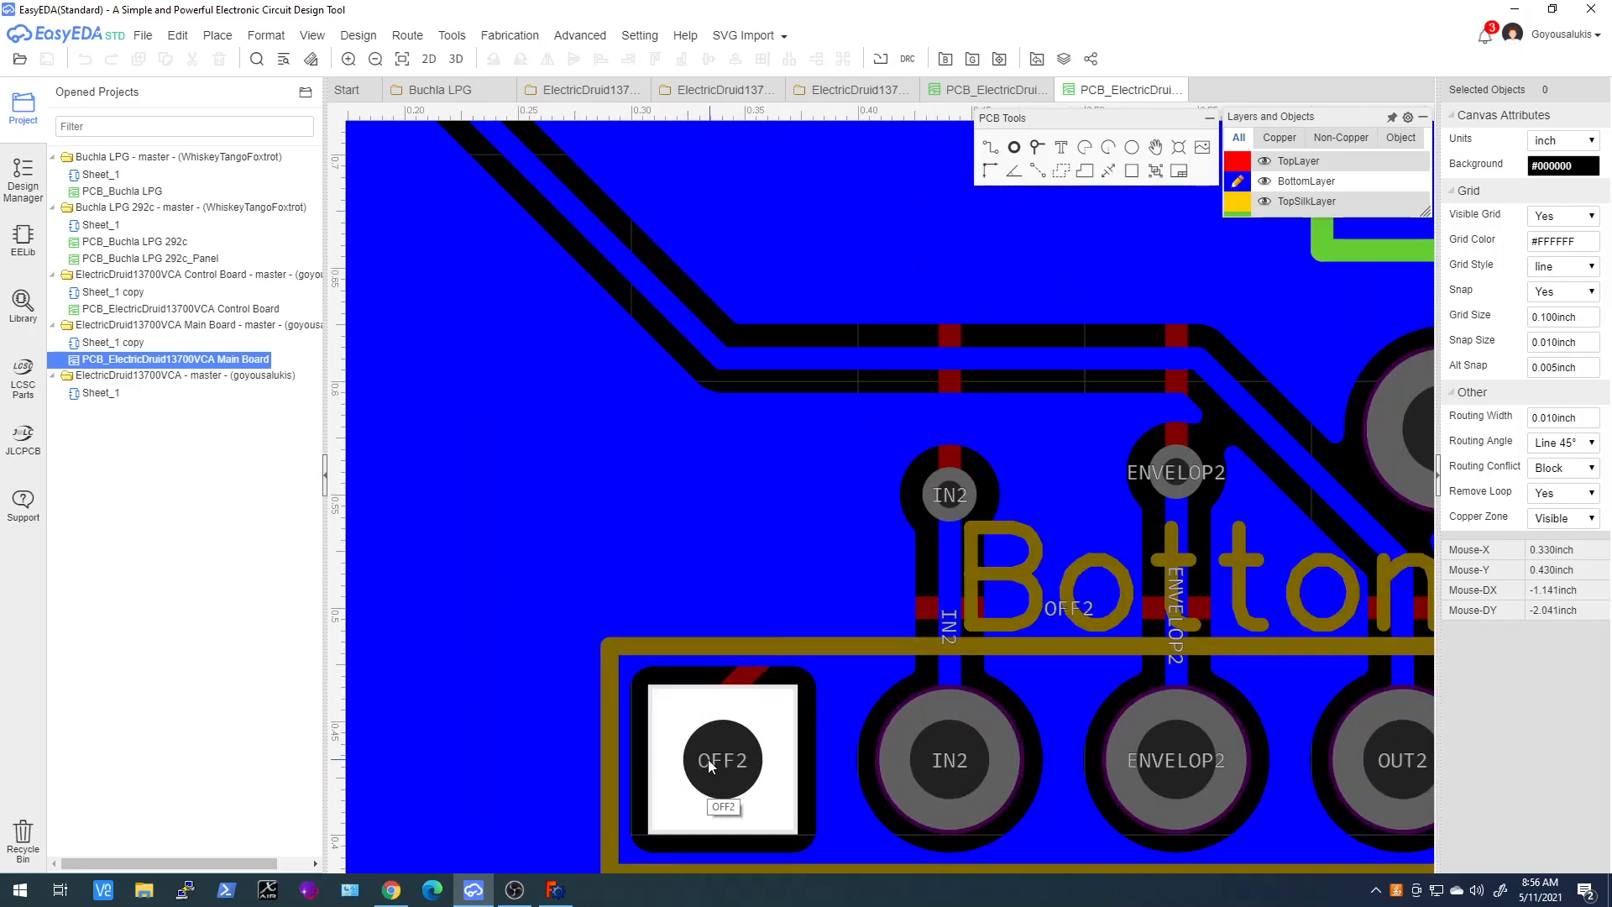
scroll(729, 766, down, 5)
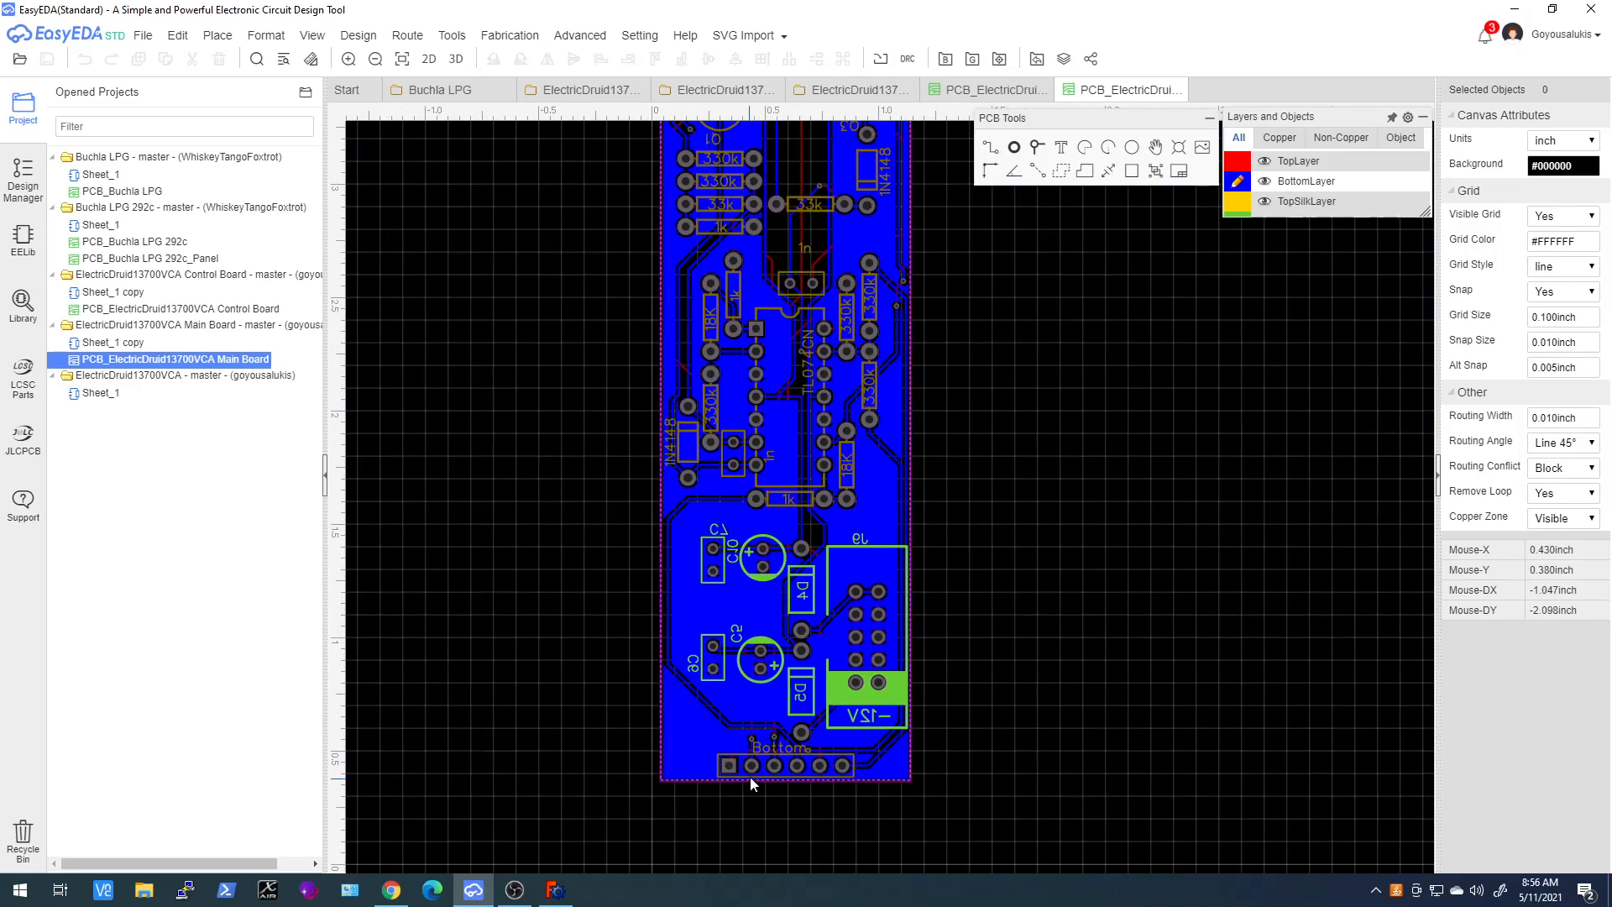
Examine the pin nets of the Main Board's Top header, ending with the whole board in view
scroll(753, 778, down, 3)
scroll(763, 395, up, 8)
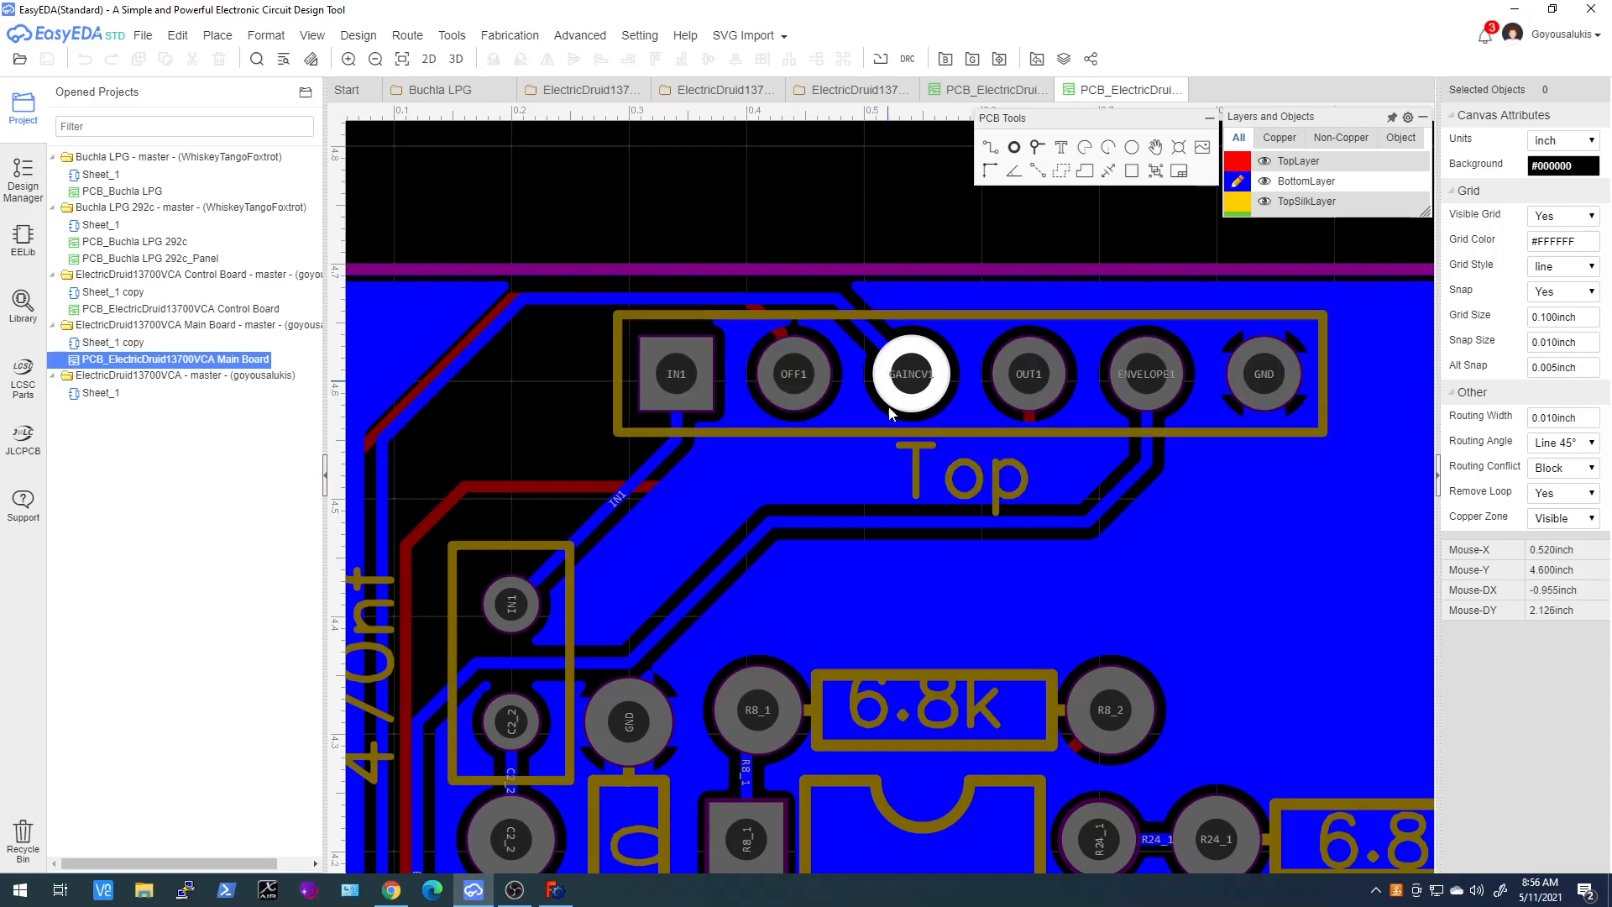
scroll(892, 393, down, 7)
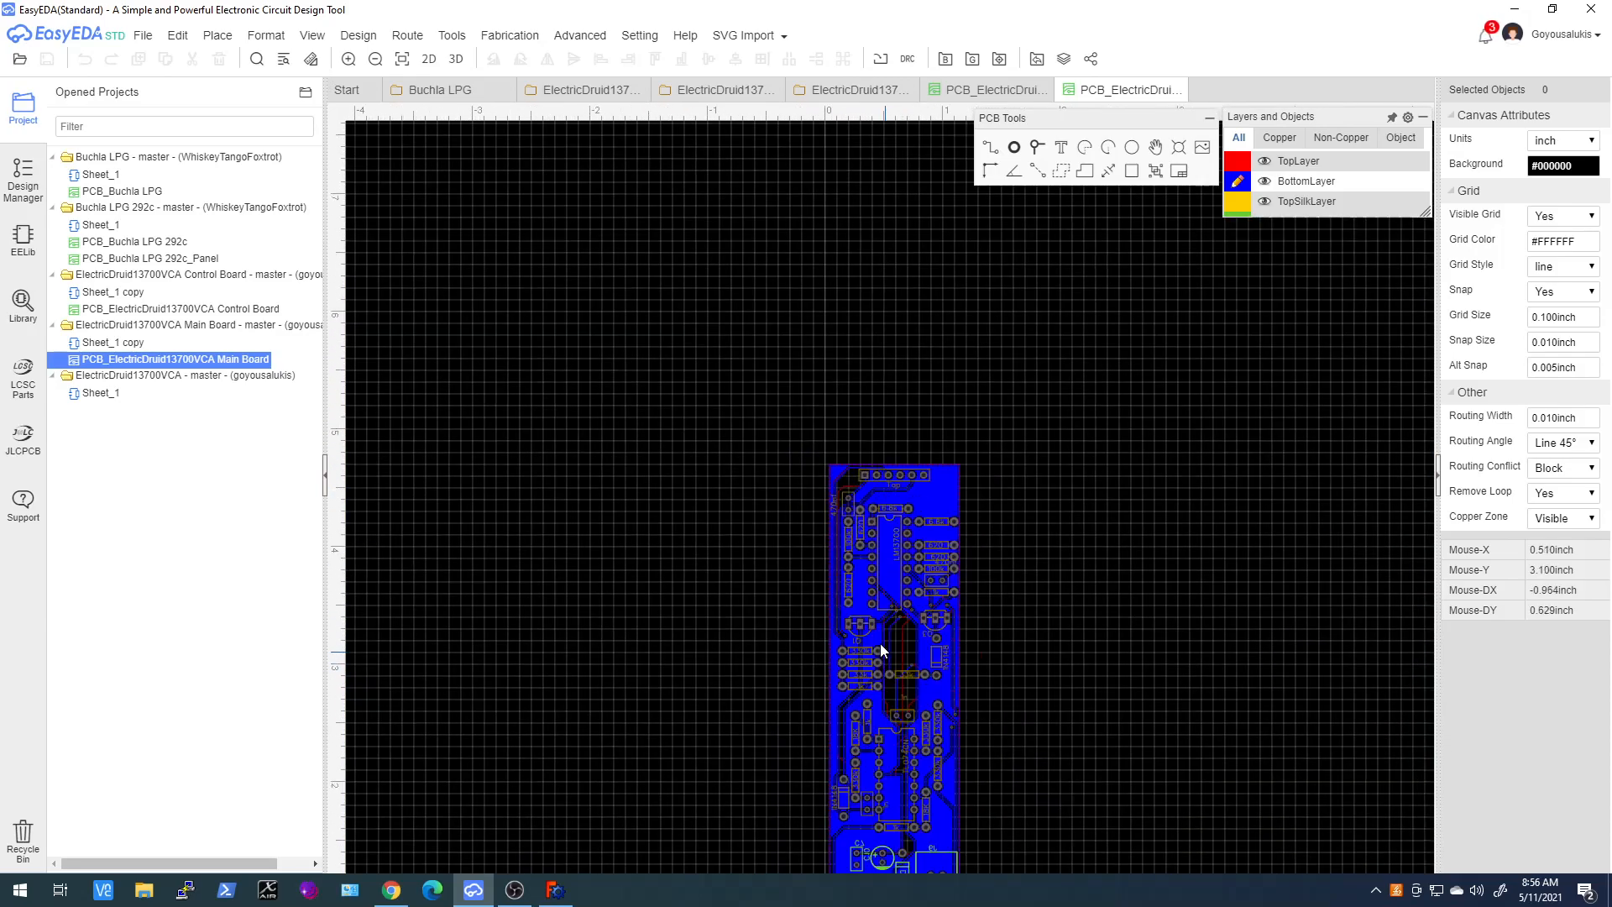
right_drag(880, 643, 851, 471)
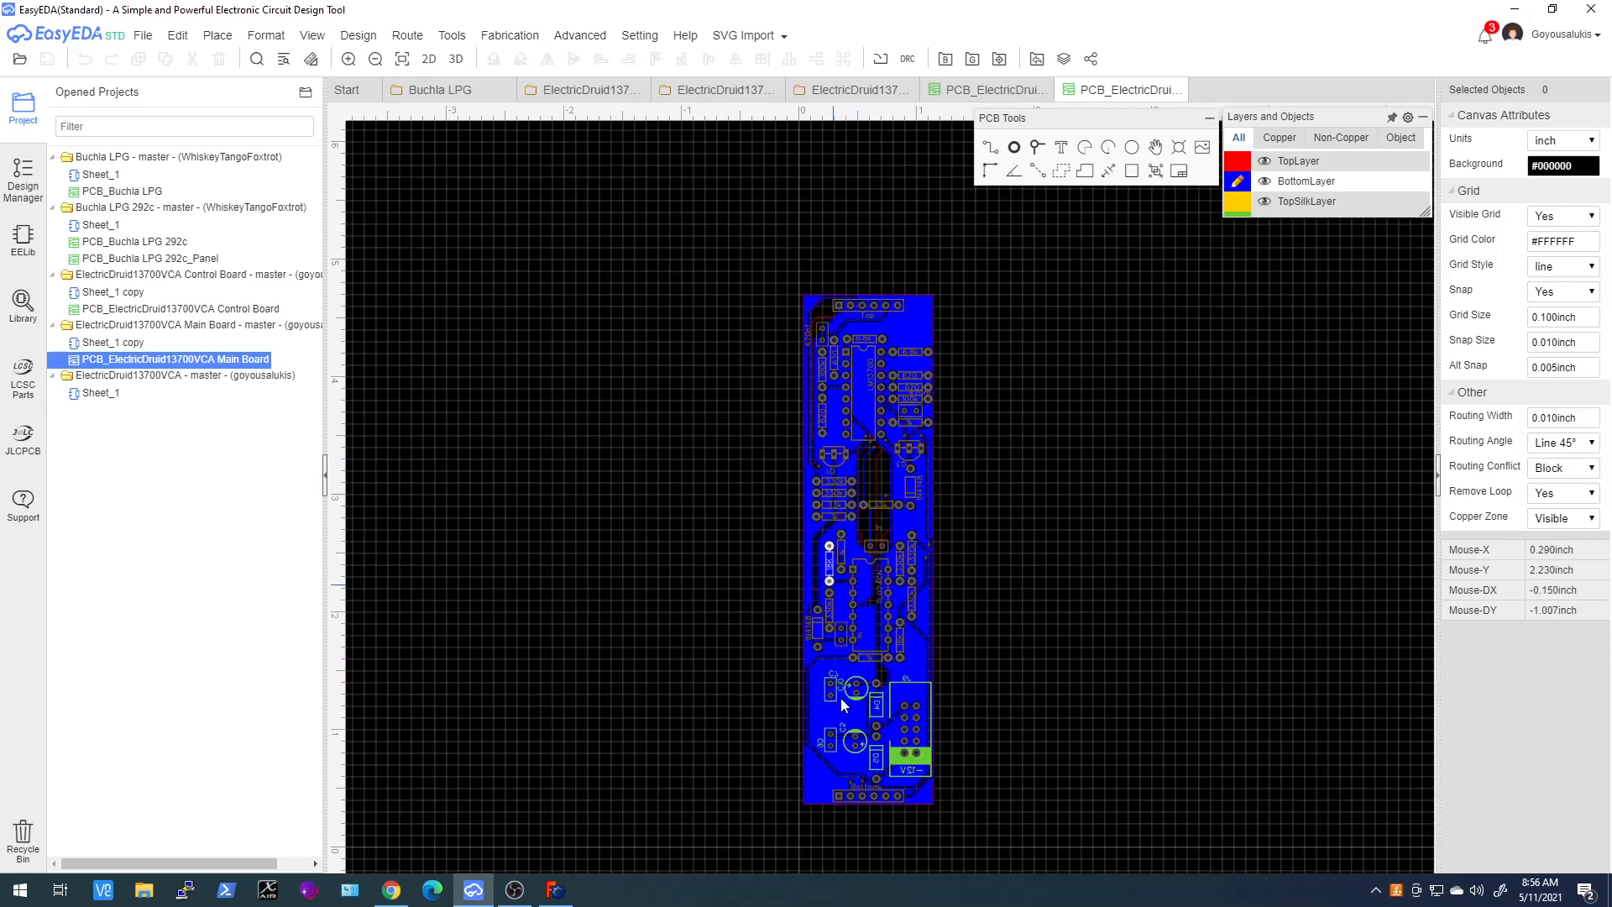
Examine the Main Board's power section and select the J9 power header to inspect its pins and attributes
scroll(851, 799, up, 4)
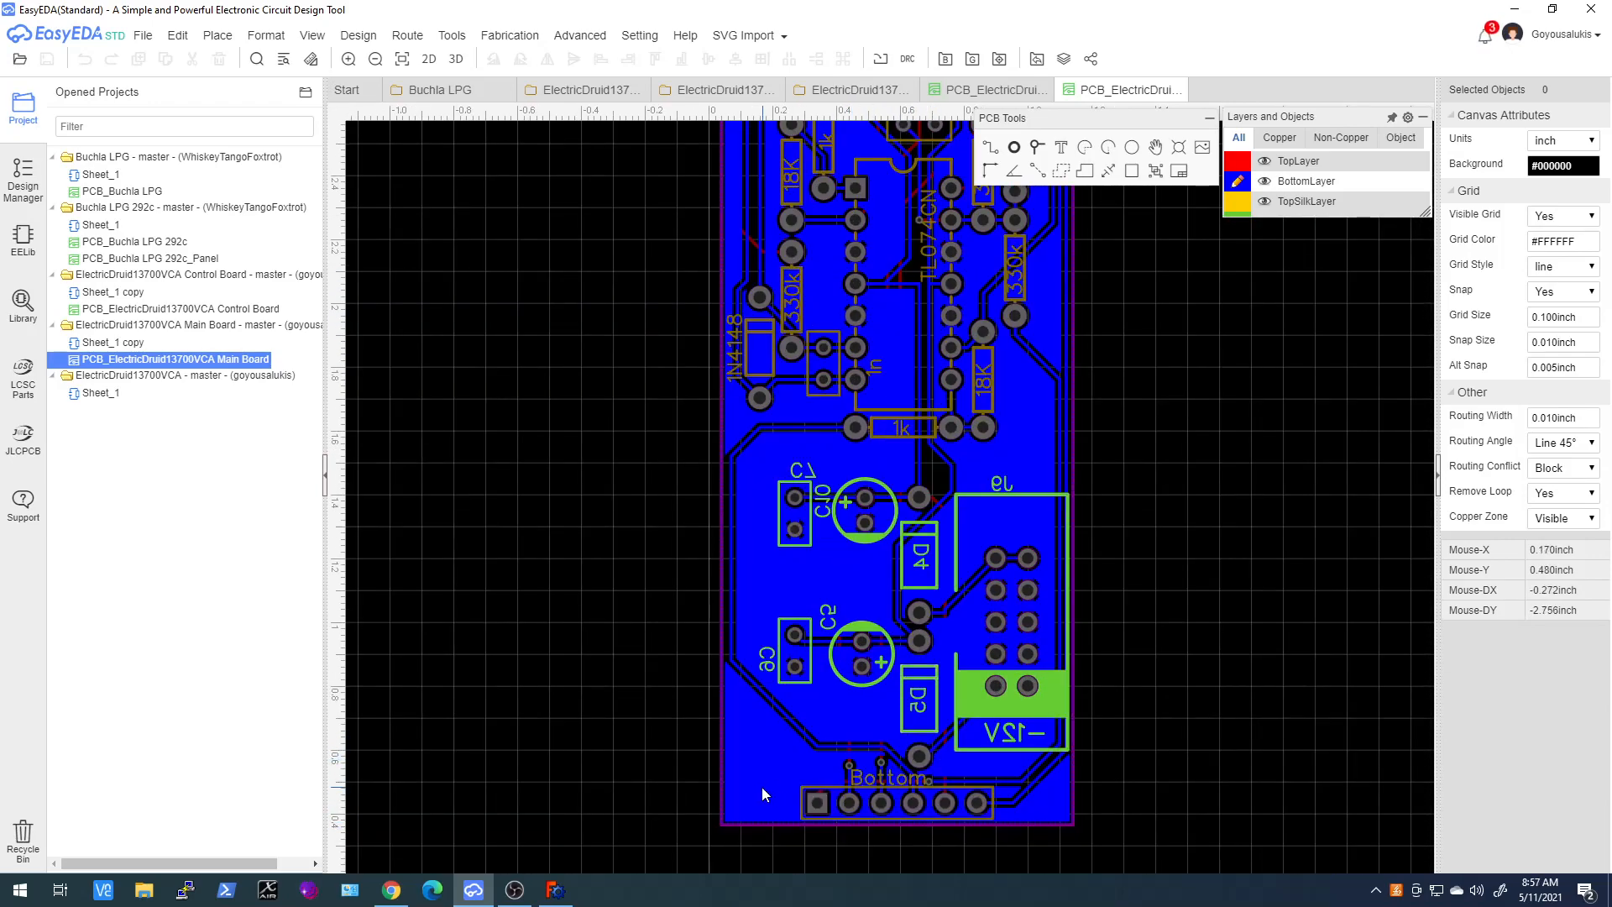
scroll(789, 775, down, 2)
scroll(789, 775, up, 1)
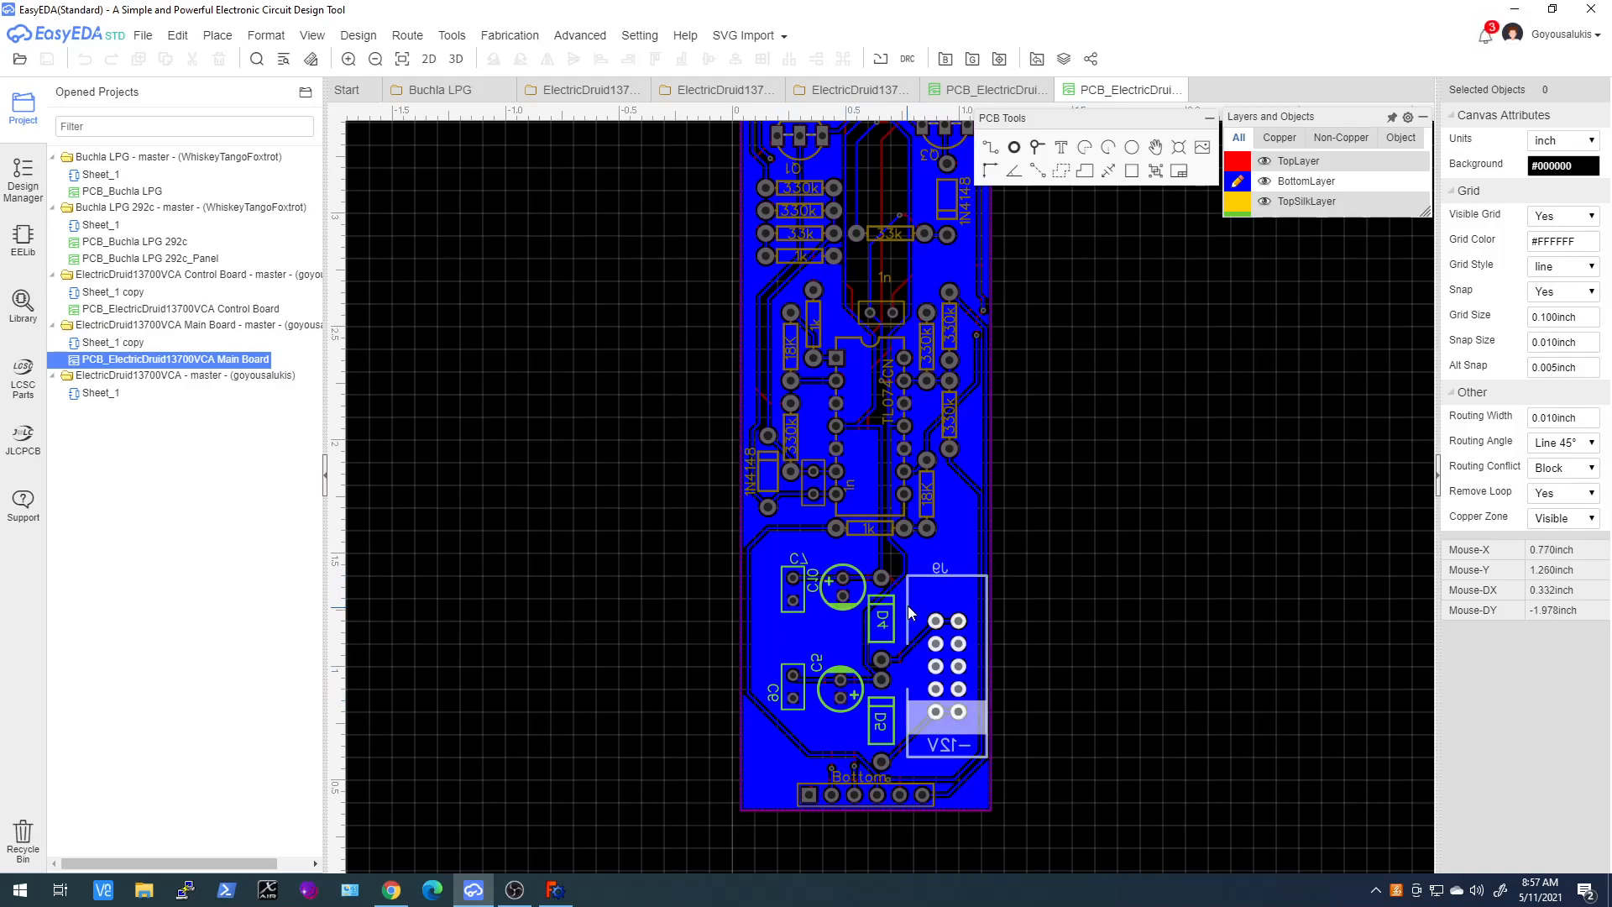
scroll(899, 617, down, 4)
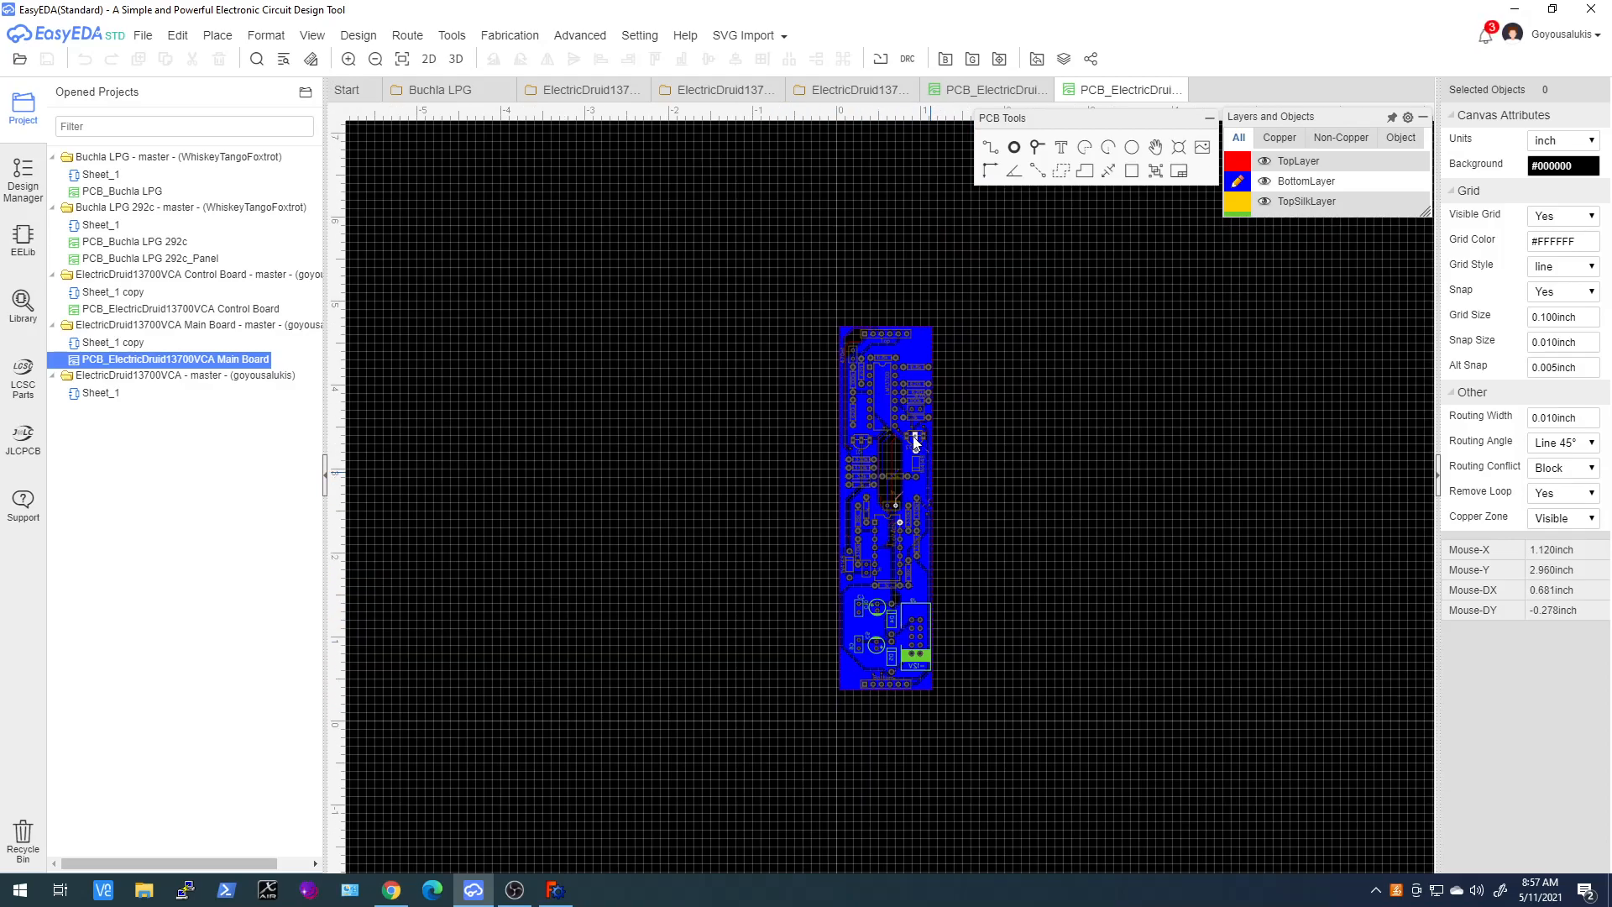
scroll(910, 613, up, 4)
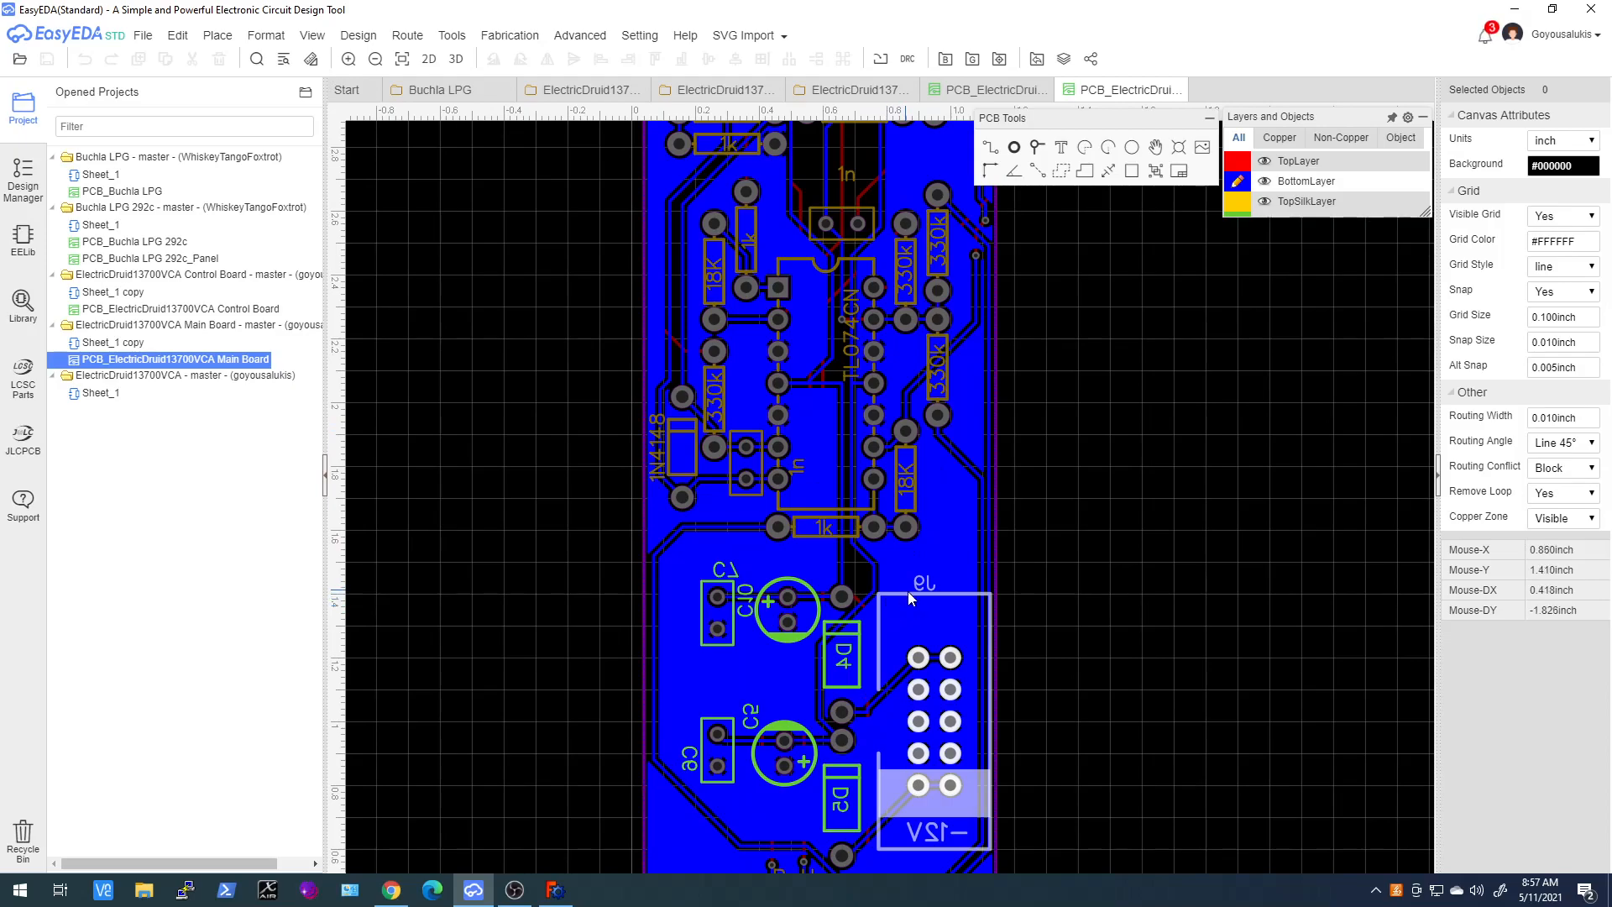
click(904, 592)
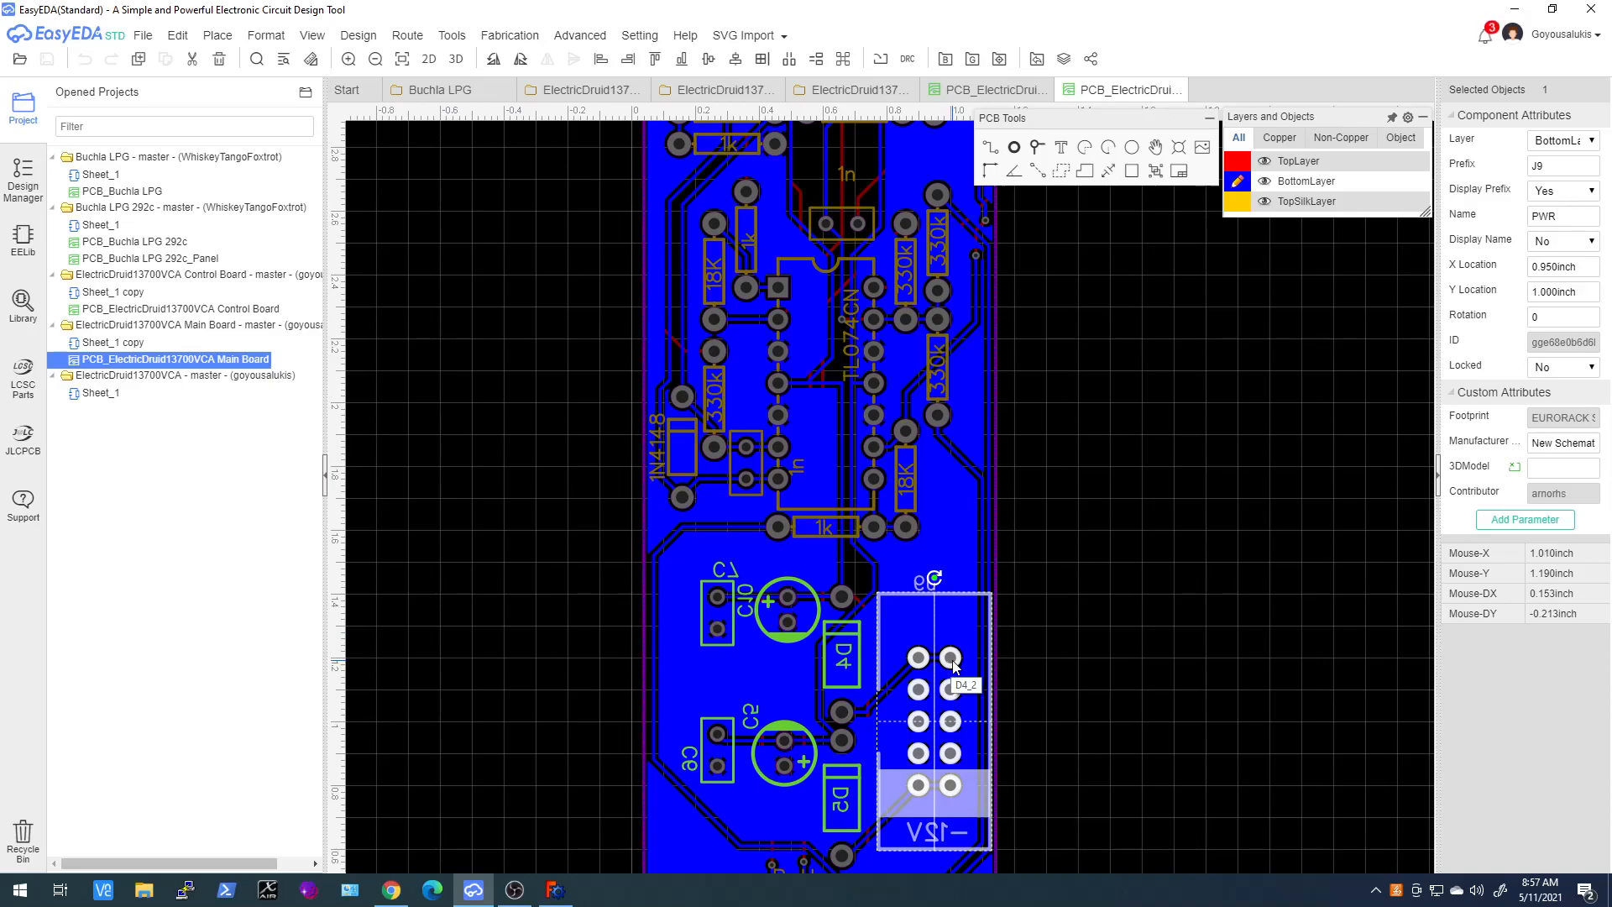
scroll(930, 671, down, 4)
scroll(936, 669, up, 2)
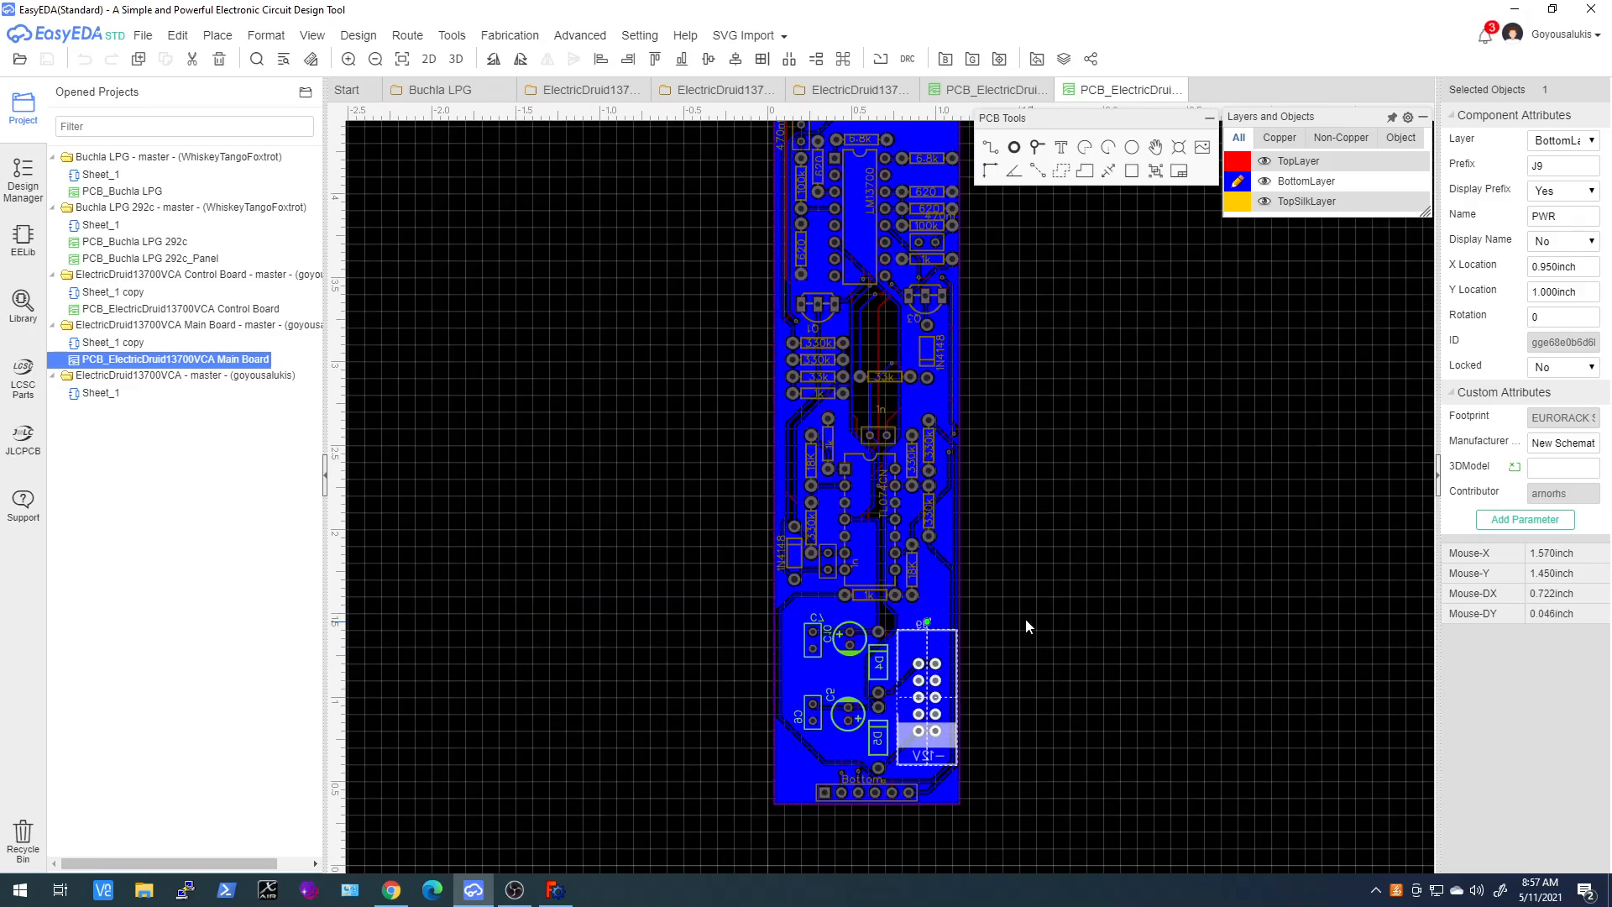
right_drag(680, 468, 618, 570)
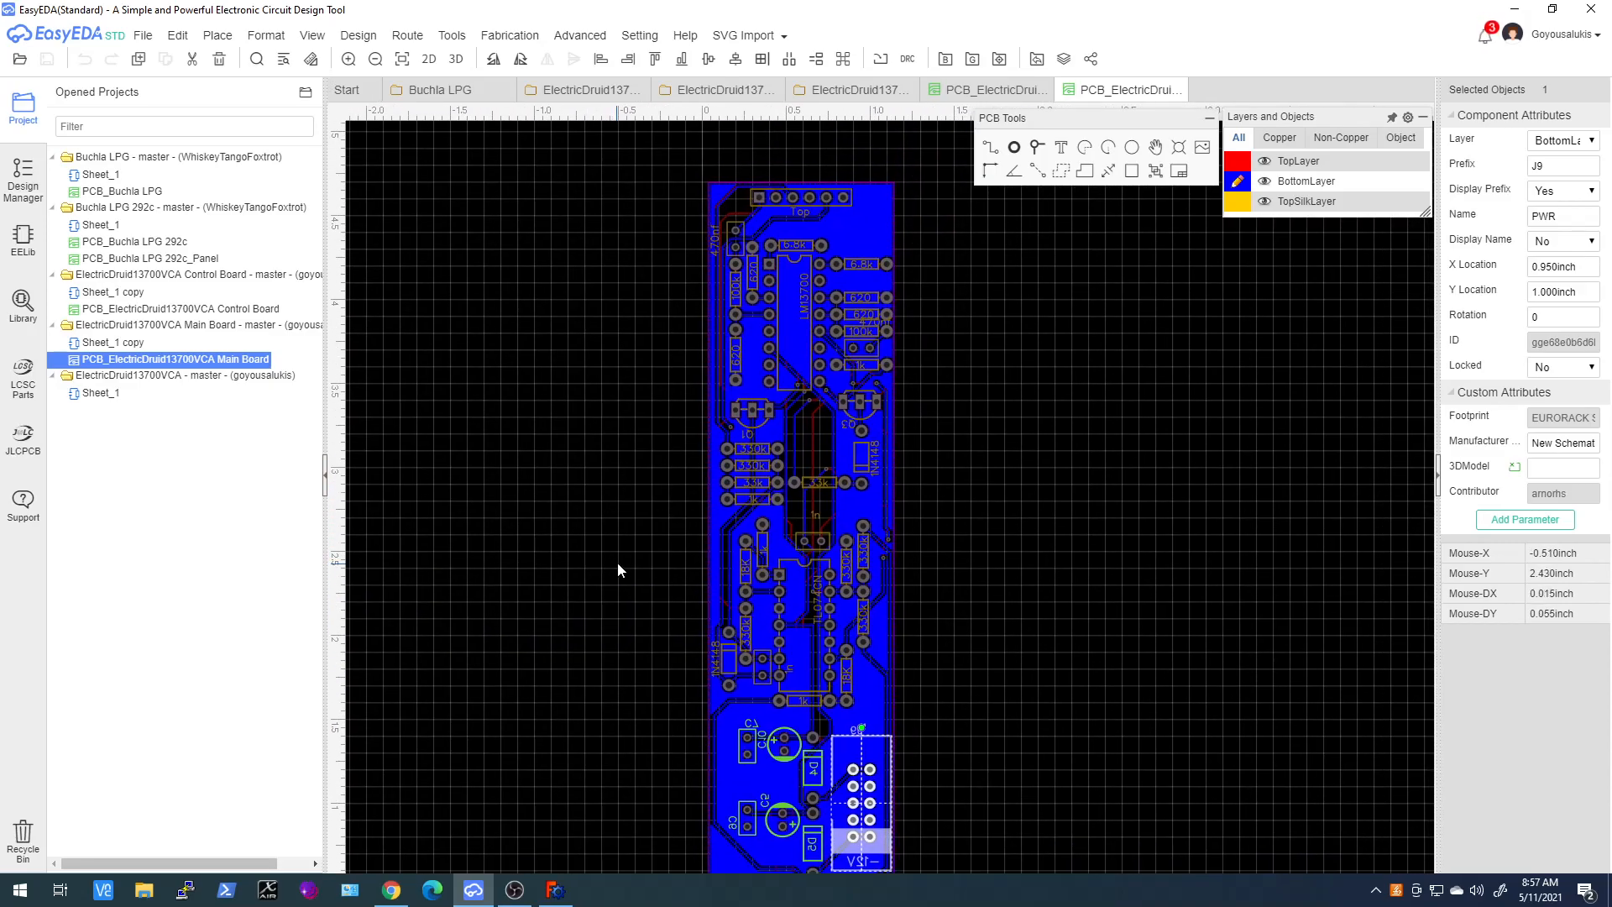
Inspect the Main Board's Bottom header, checking its attributes, the adjacent board outline and the header's third pin
scroll(617, 561, down, 2)
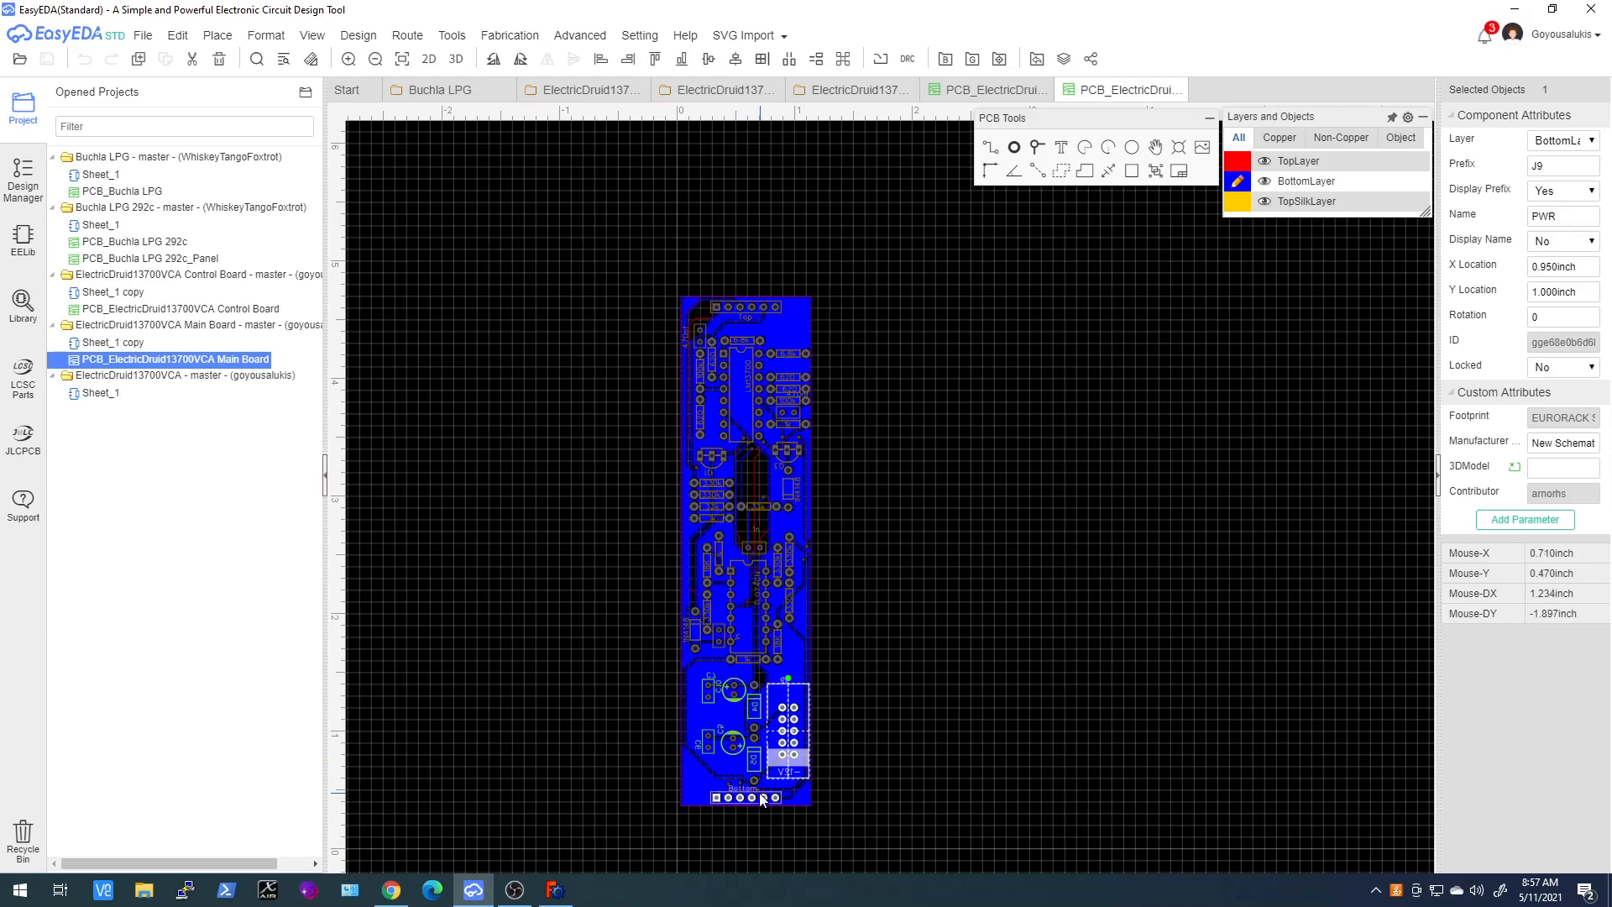
scroll(763, 799, up, 5)
click(733, 797)
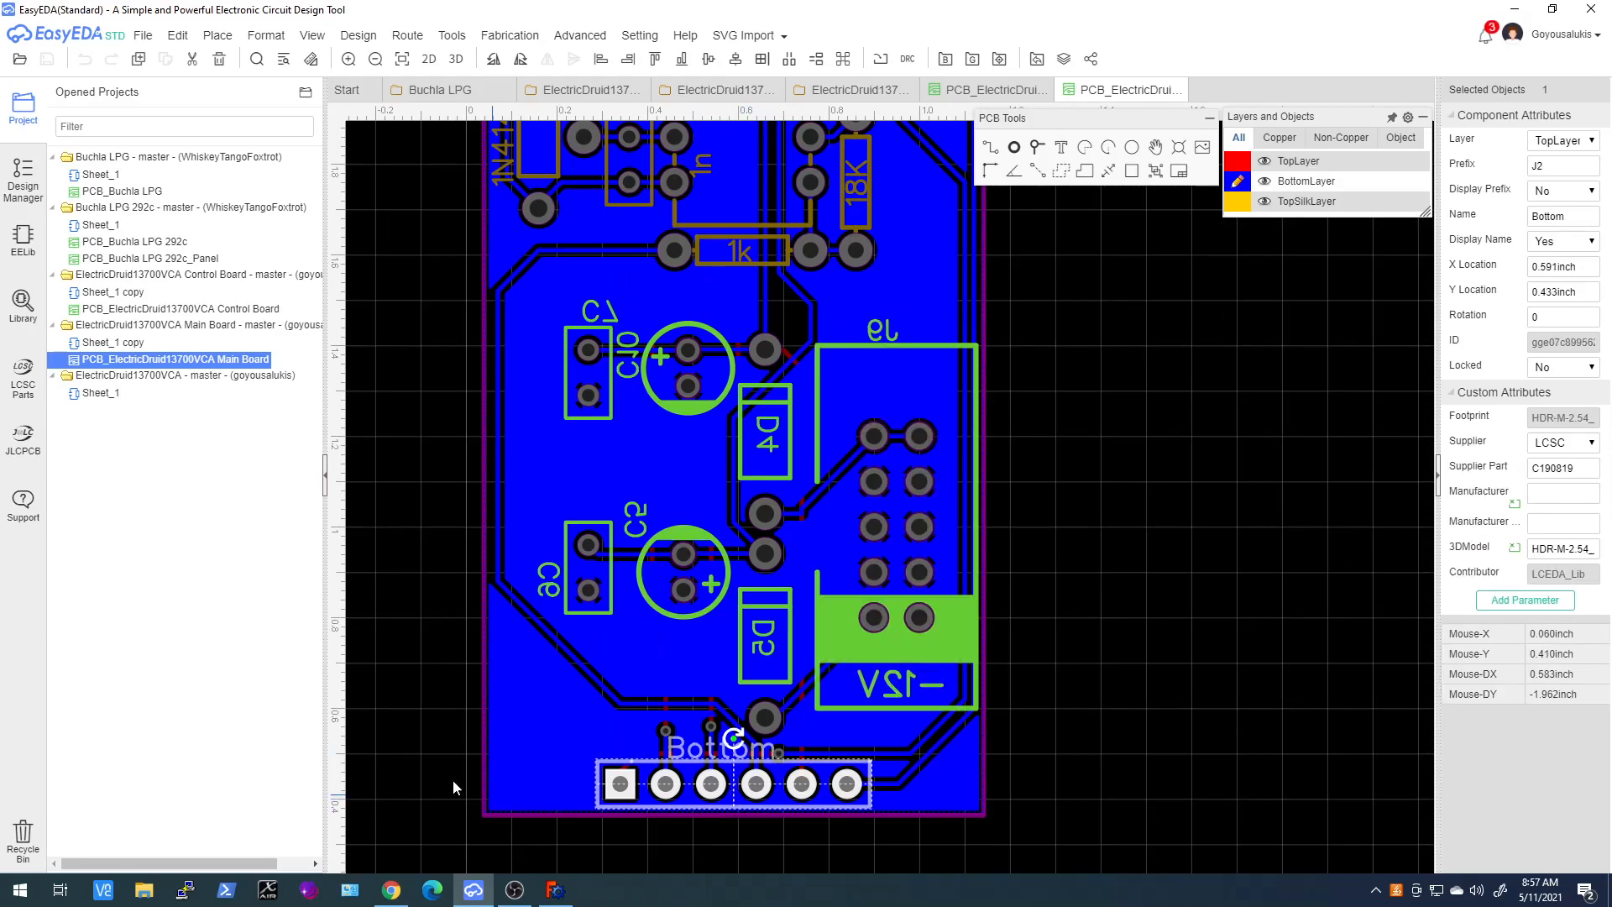
click(486, 713)
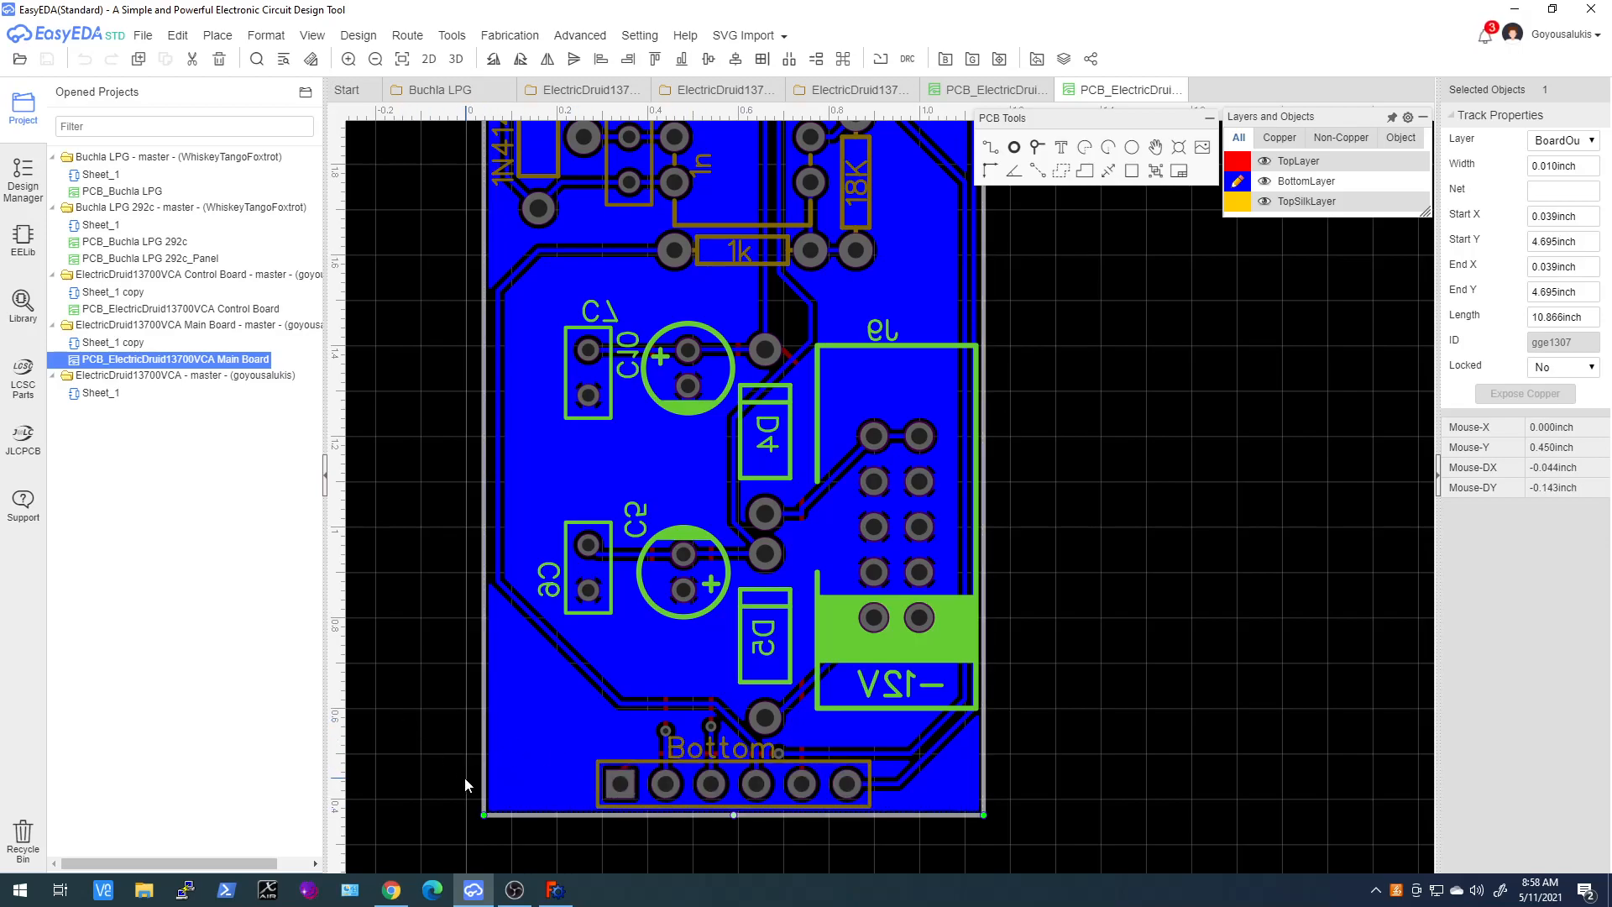
click(710, 784)
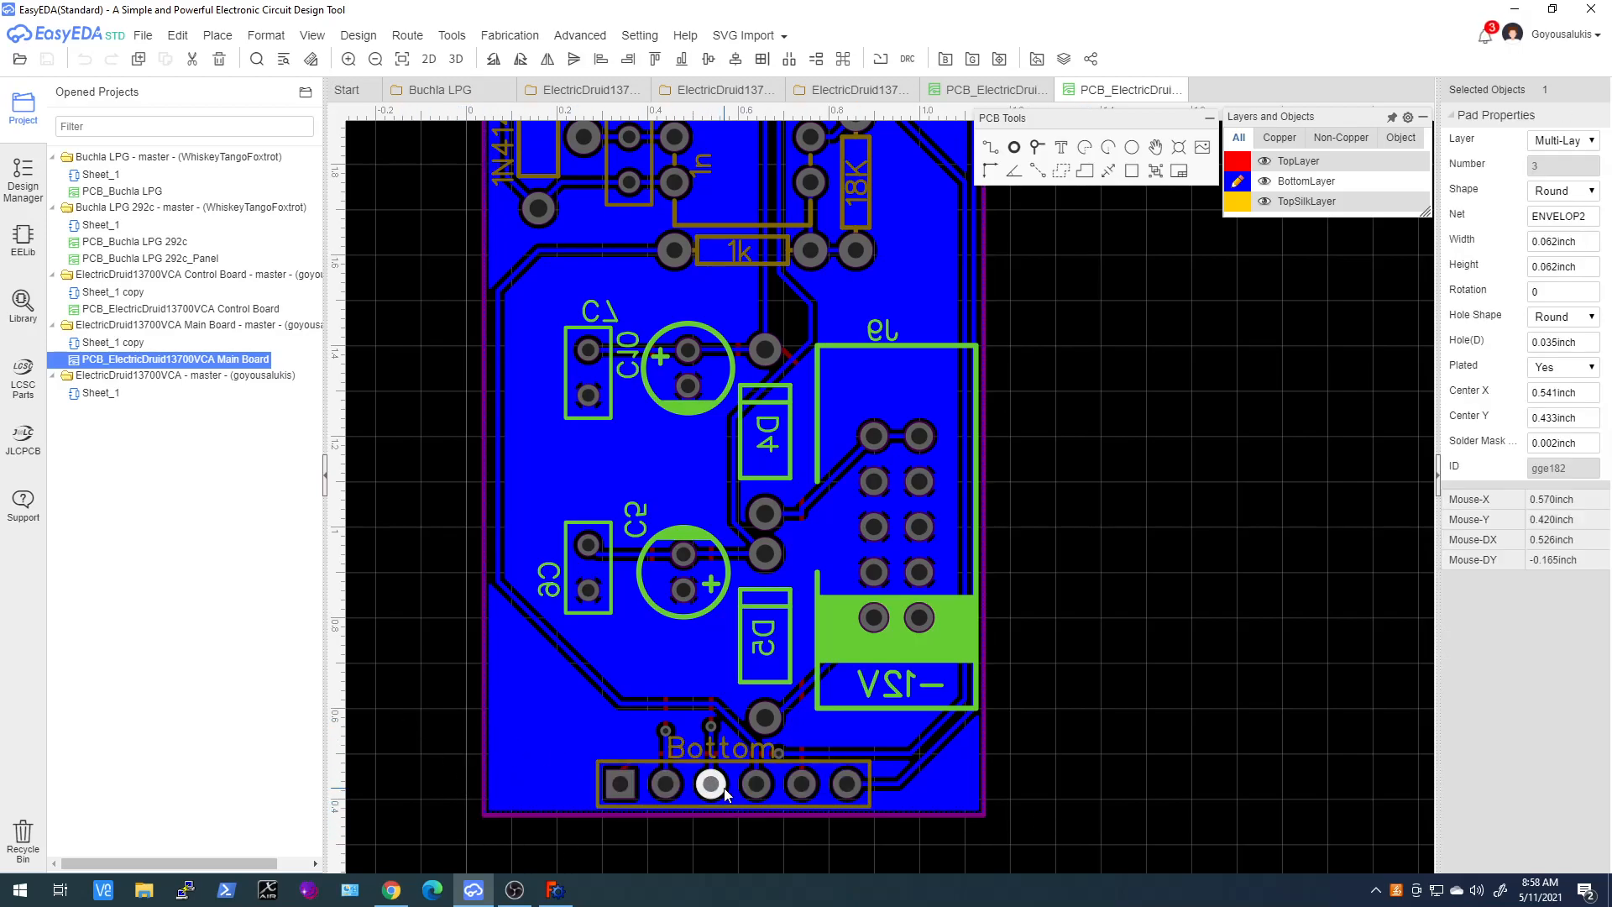
click(640, 759)
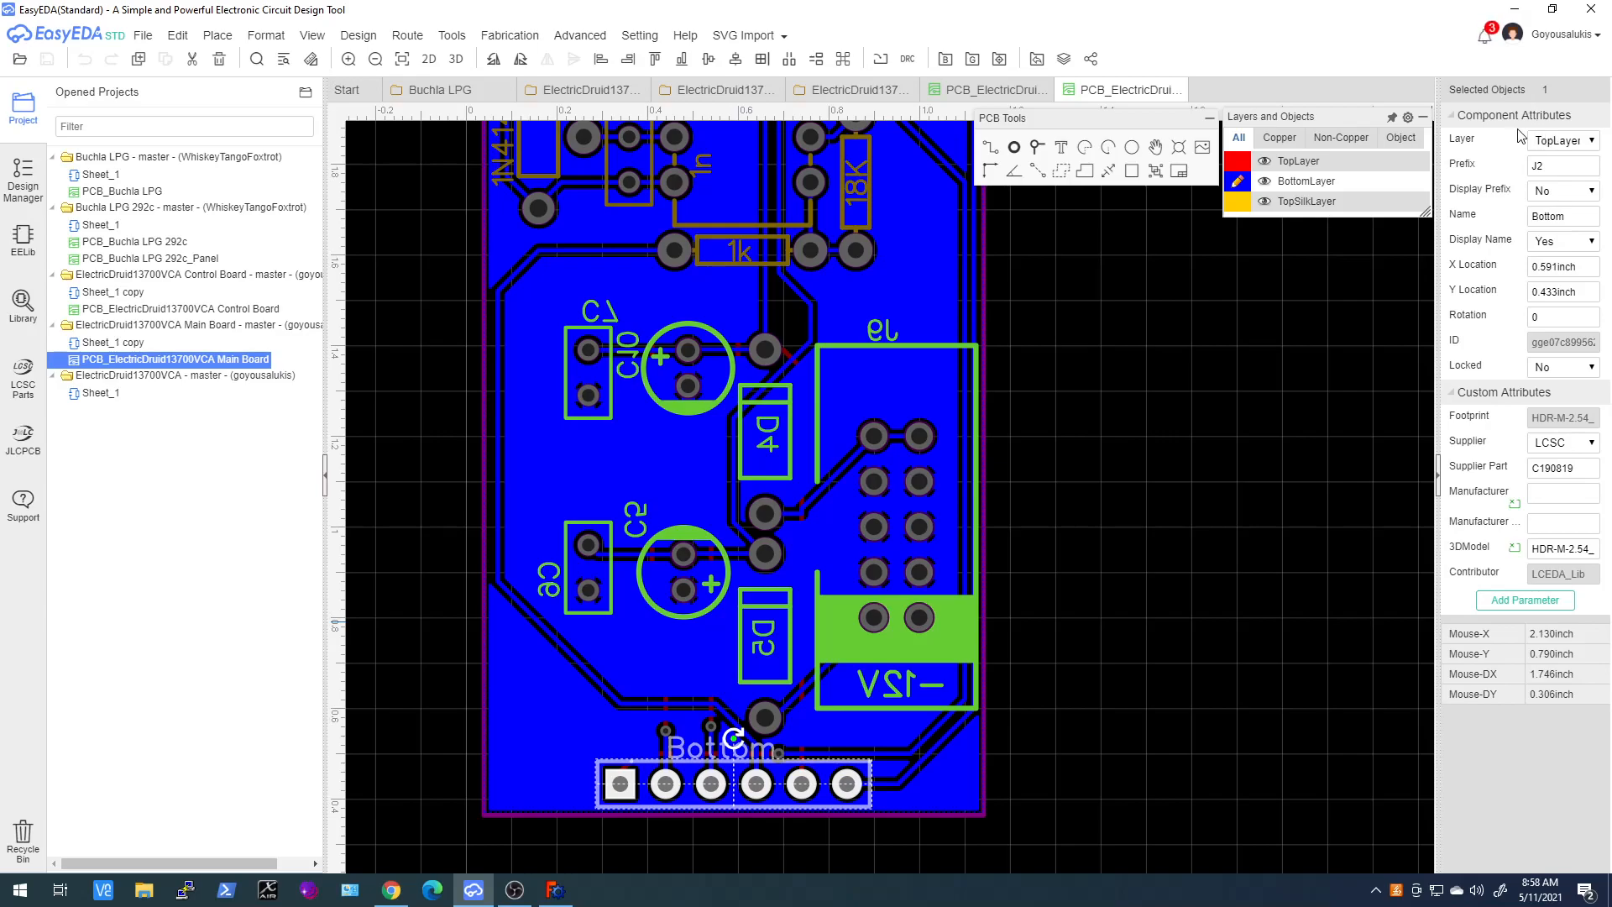
Set the Main Board PCB's canvas units to mm
click(1290, 419)
click(1567, 140)
click(1557, 174)
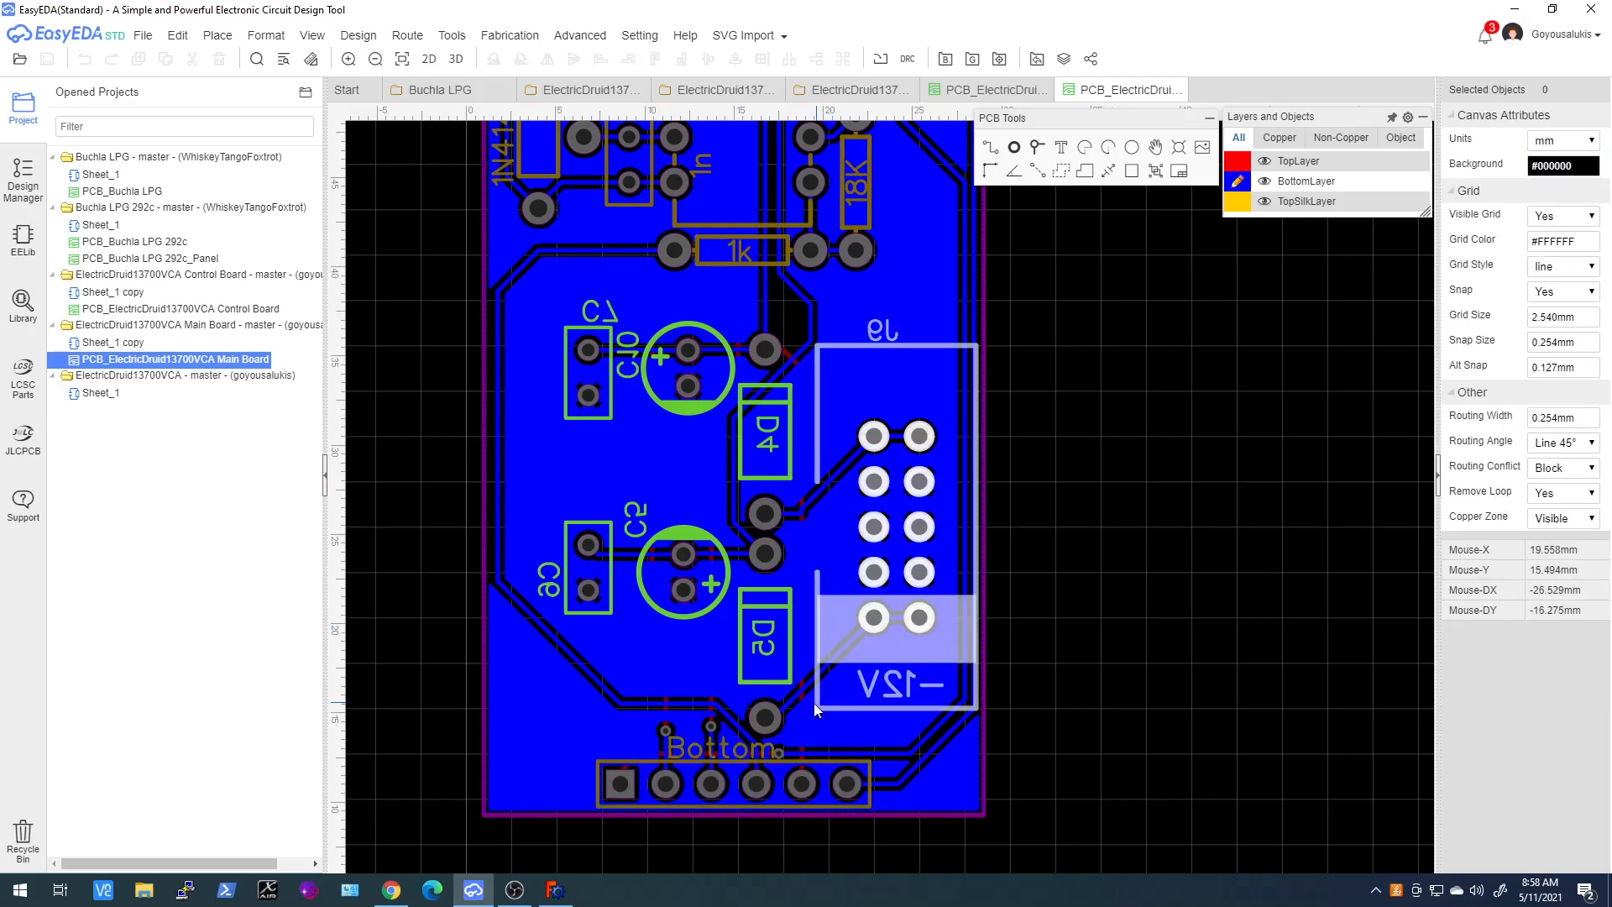
Check the X and Y locations of the Main Board's Bottom and Top headers in millimetres
click(802, 777)
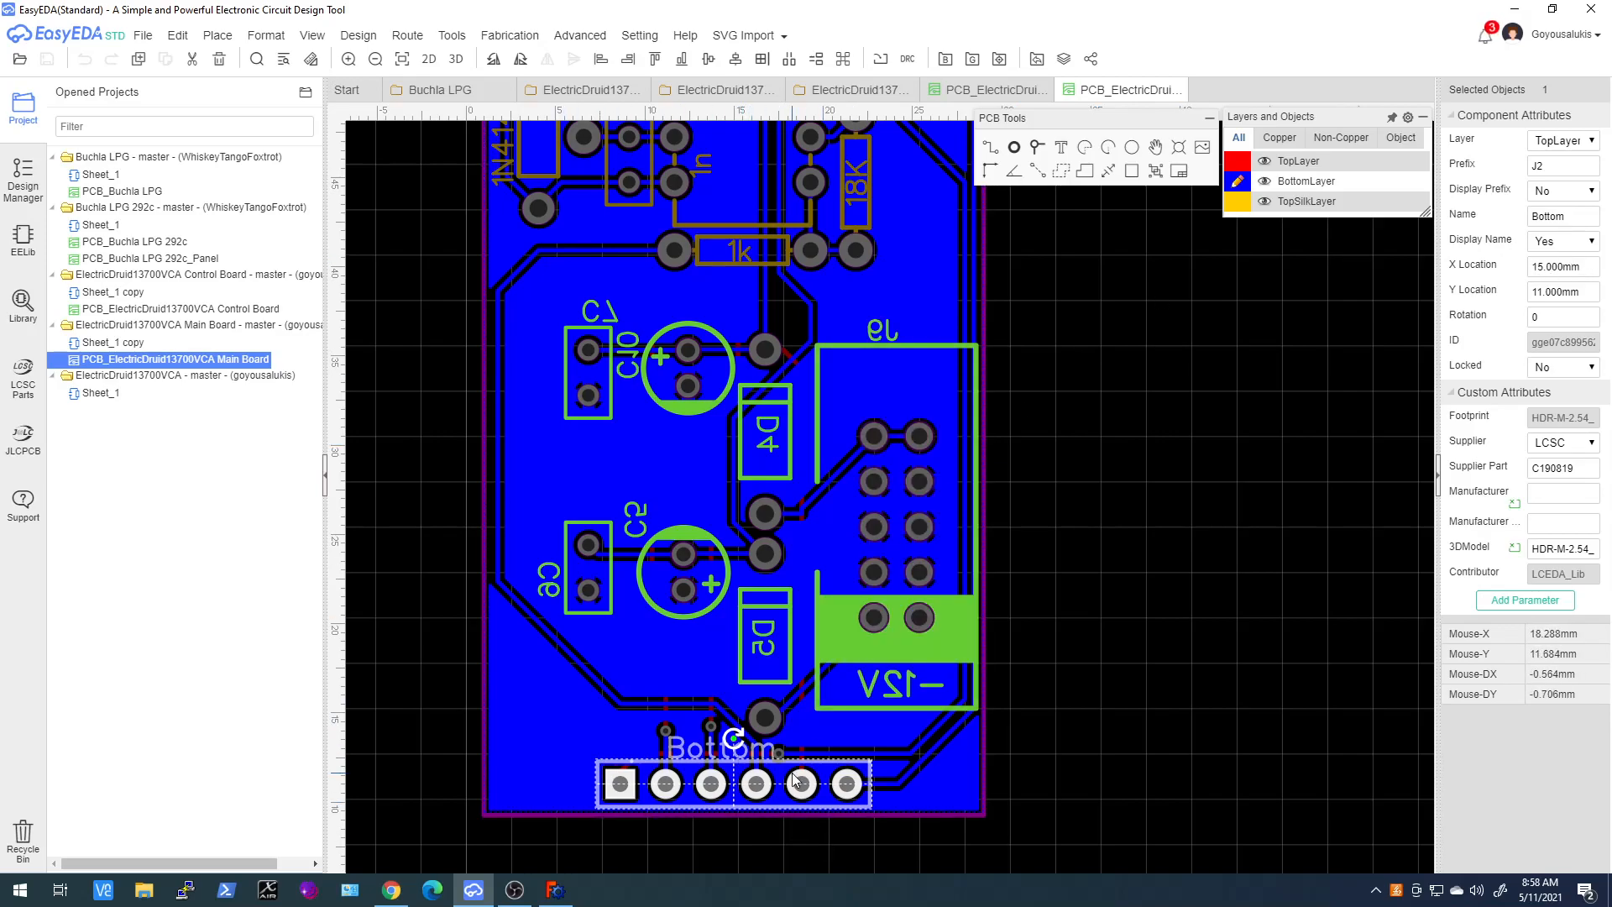
scroll(798, 785, down, 5)
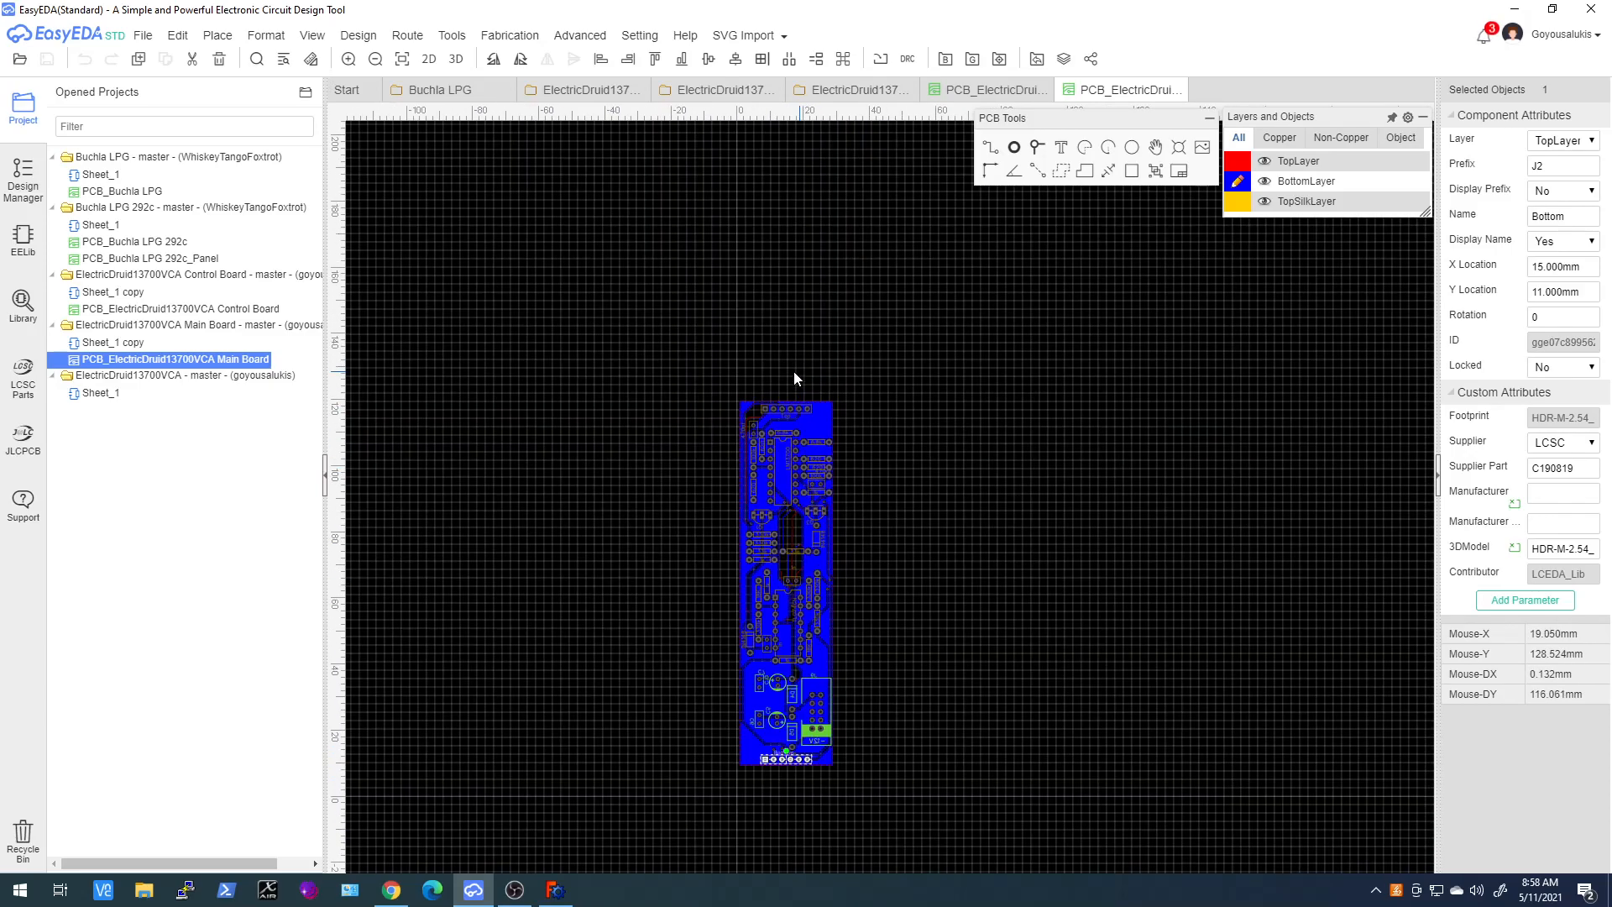
scroll(794, 371, up, 6)
click(776, 456)
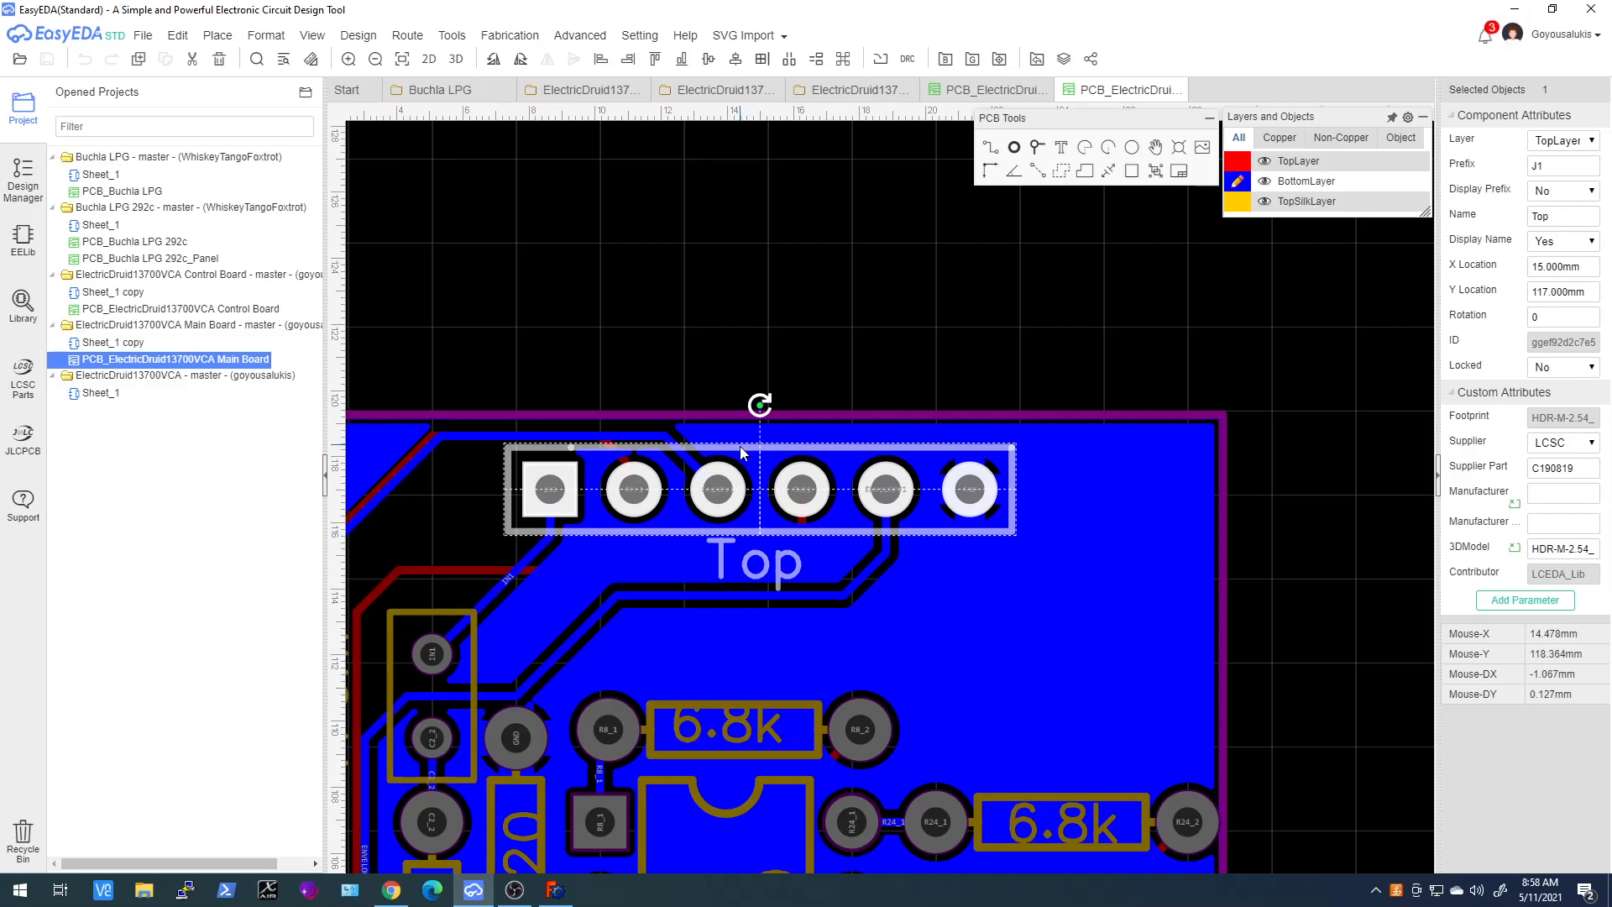
scroll(739, 446, down, 10)
scroll(744, 630, up, 2)
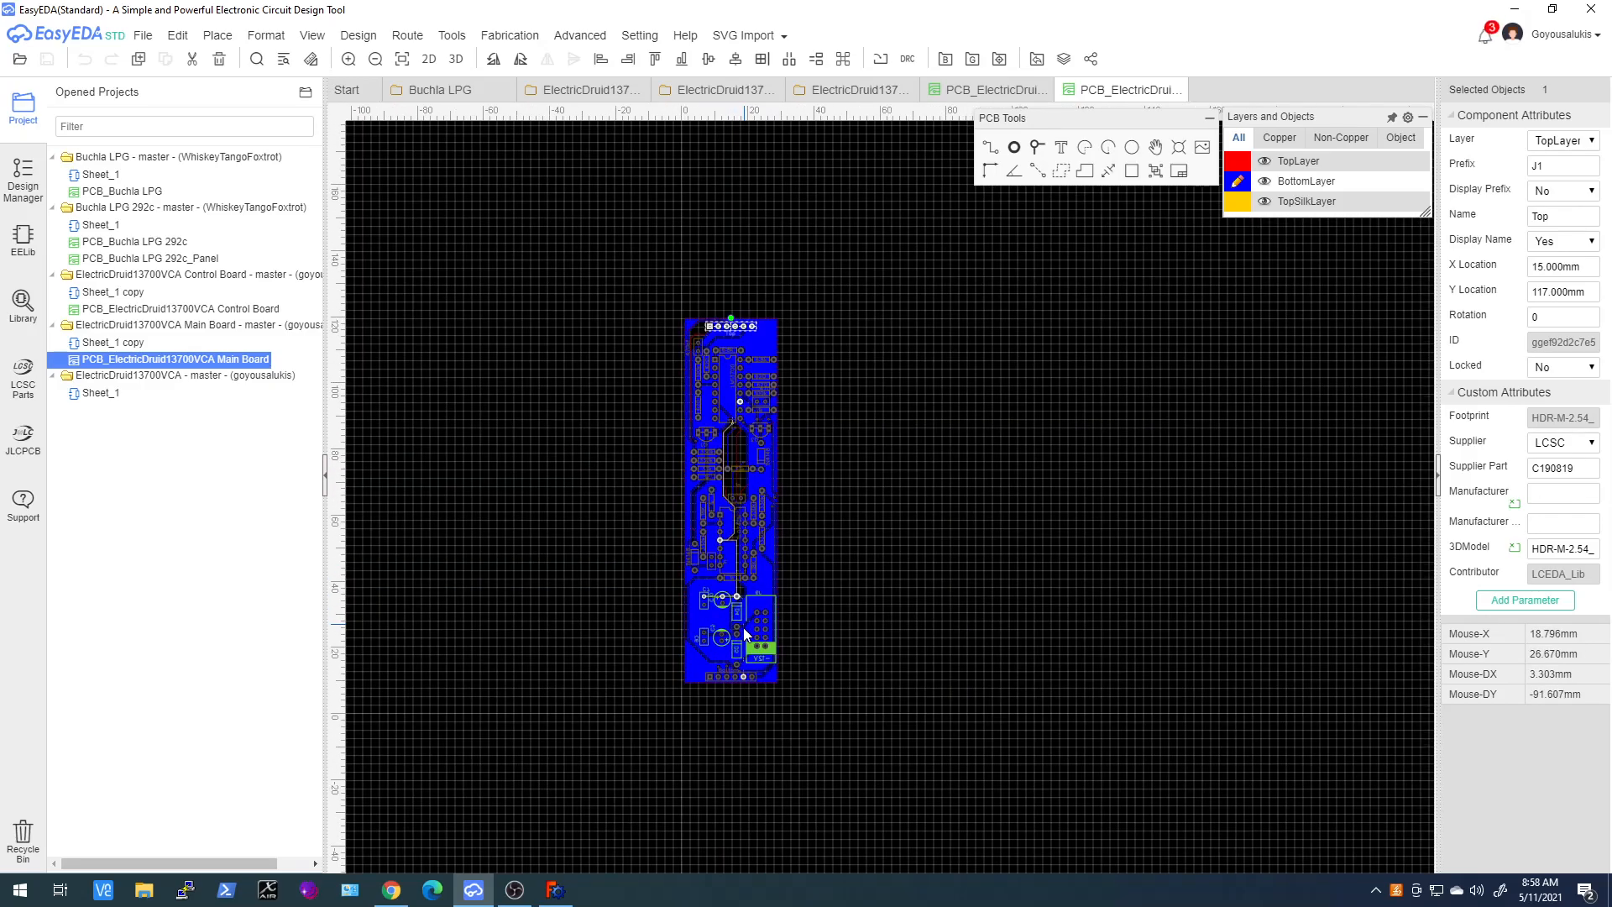
scroll(744, 634, up, 6)
scroll(716, 750, down, 3)
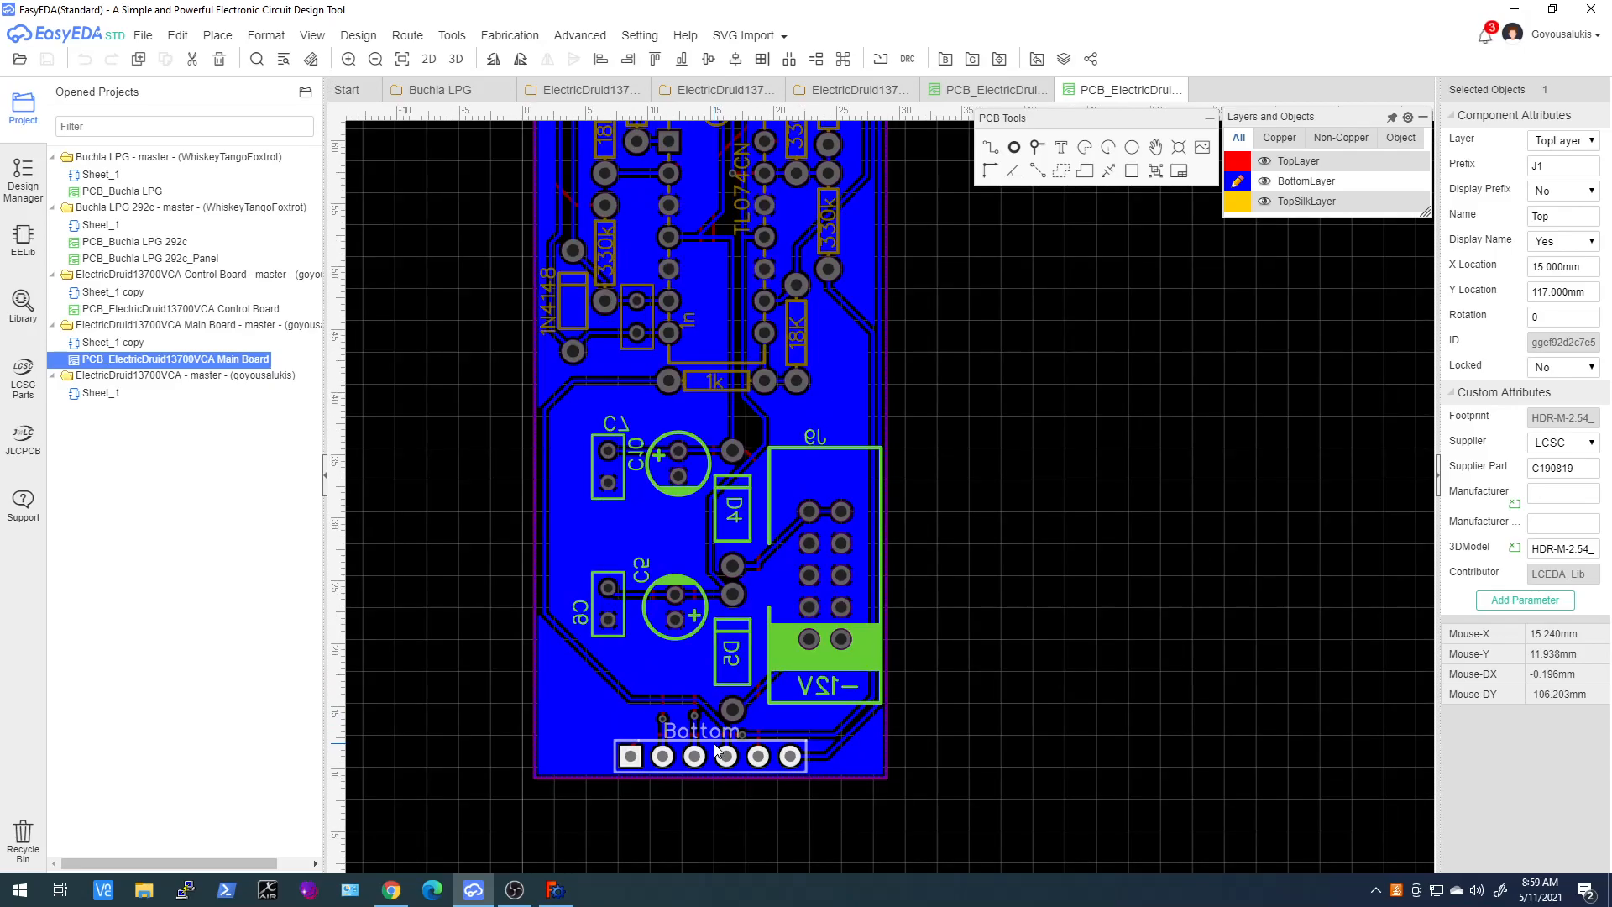
Switch to the Control Board PCB and check the X and Y location of its Bottom header
click(966, 92)
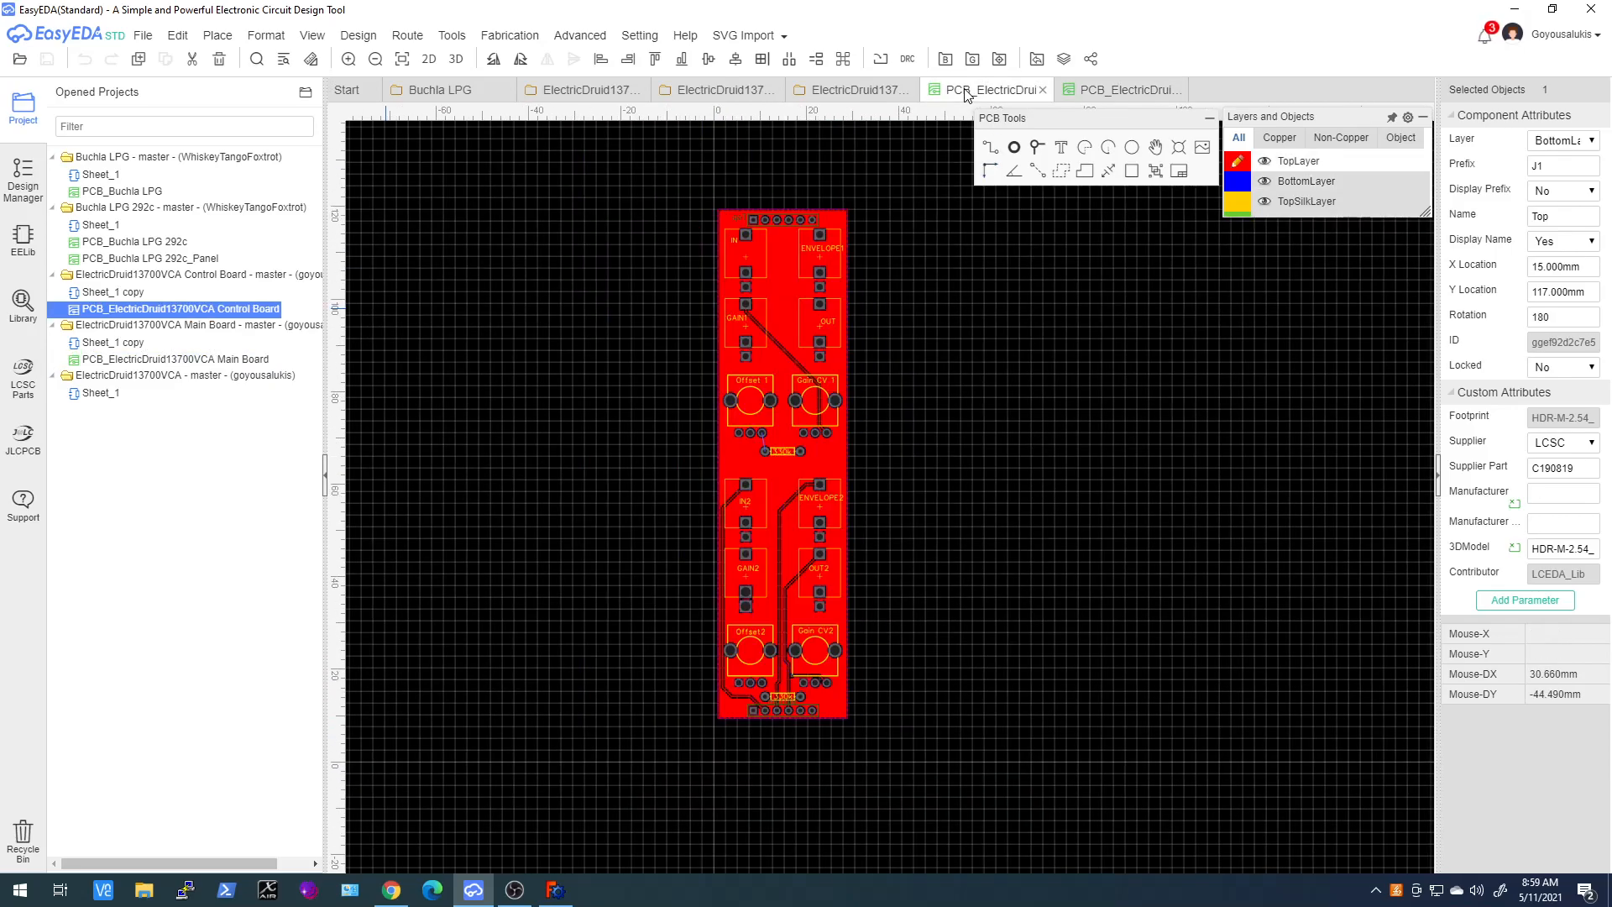
scroll(810, 667, up, 5)
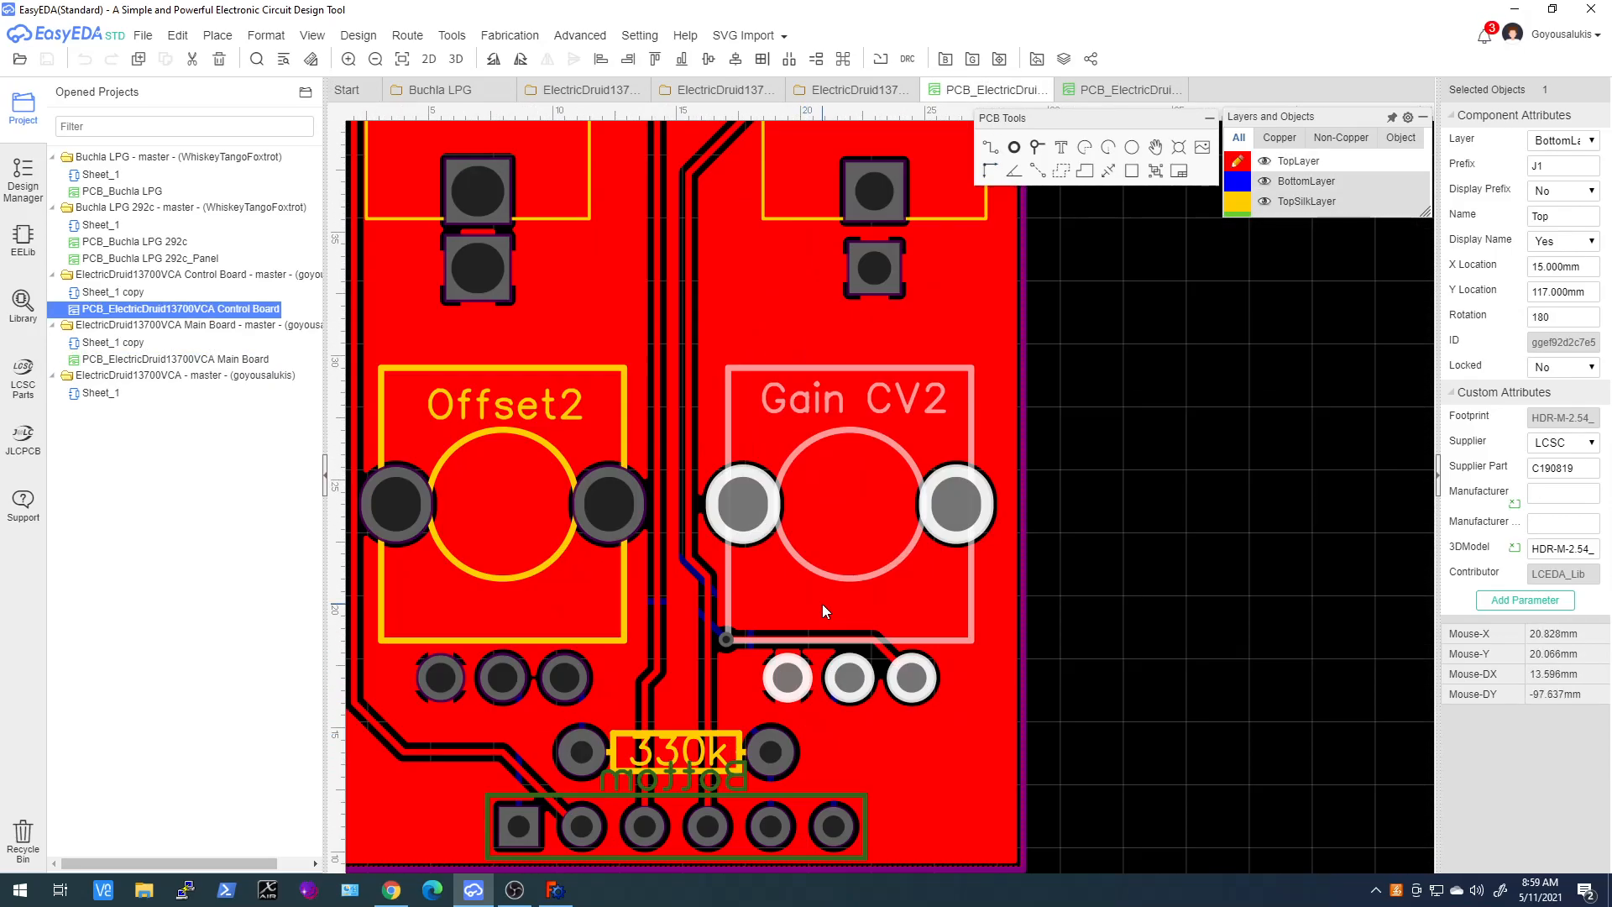
click(669, 855)
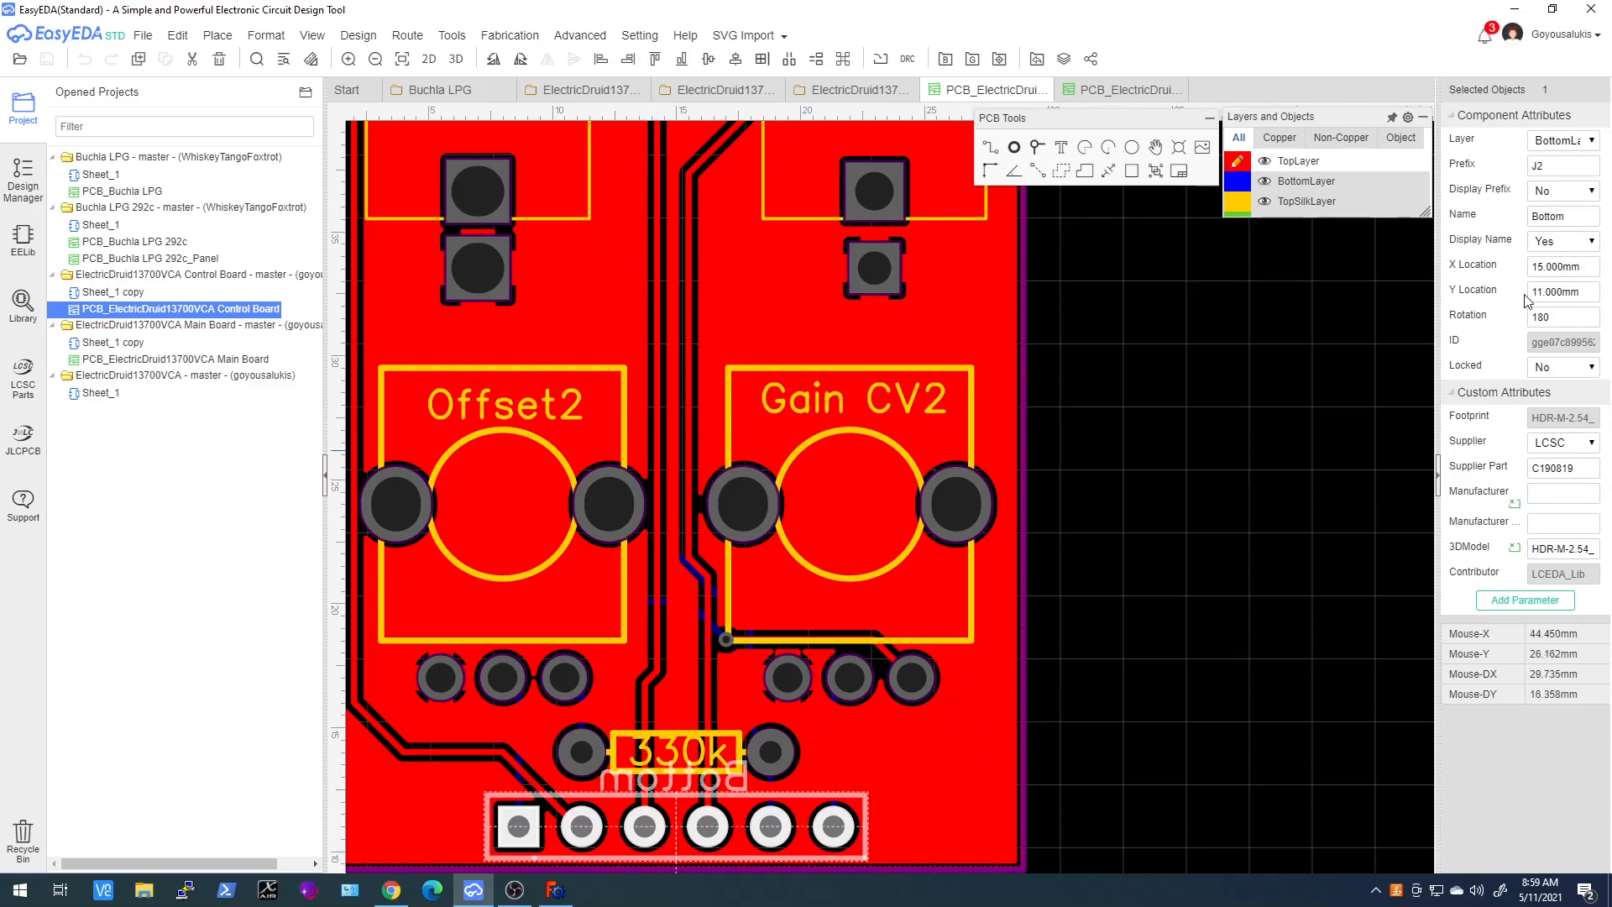
scroll(862, 483, down, 3)
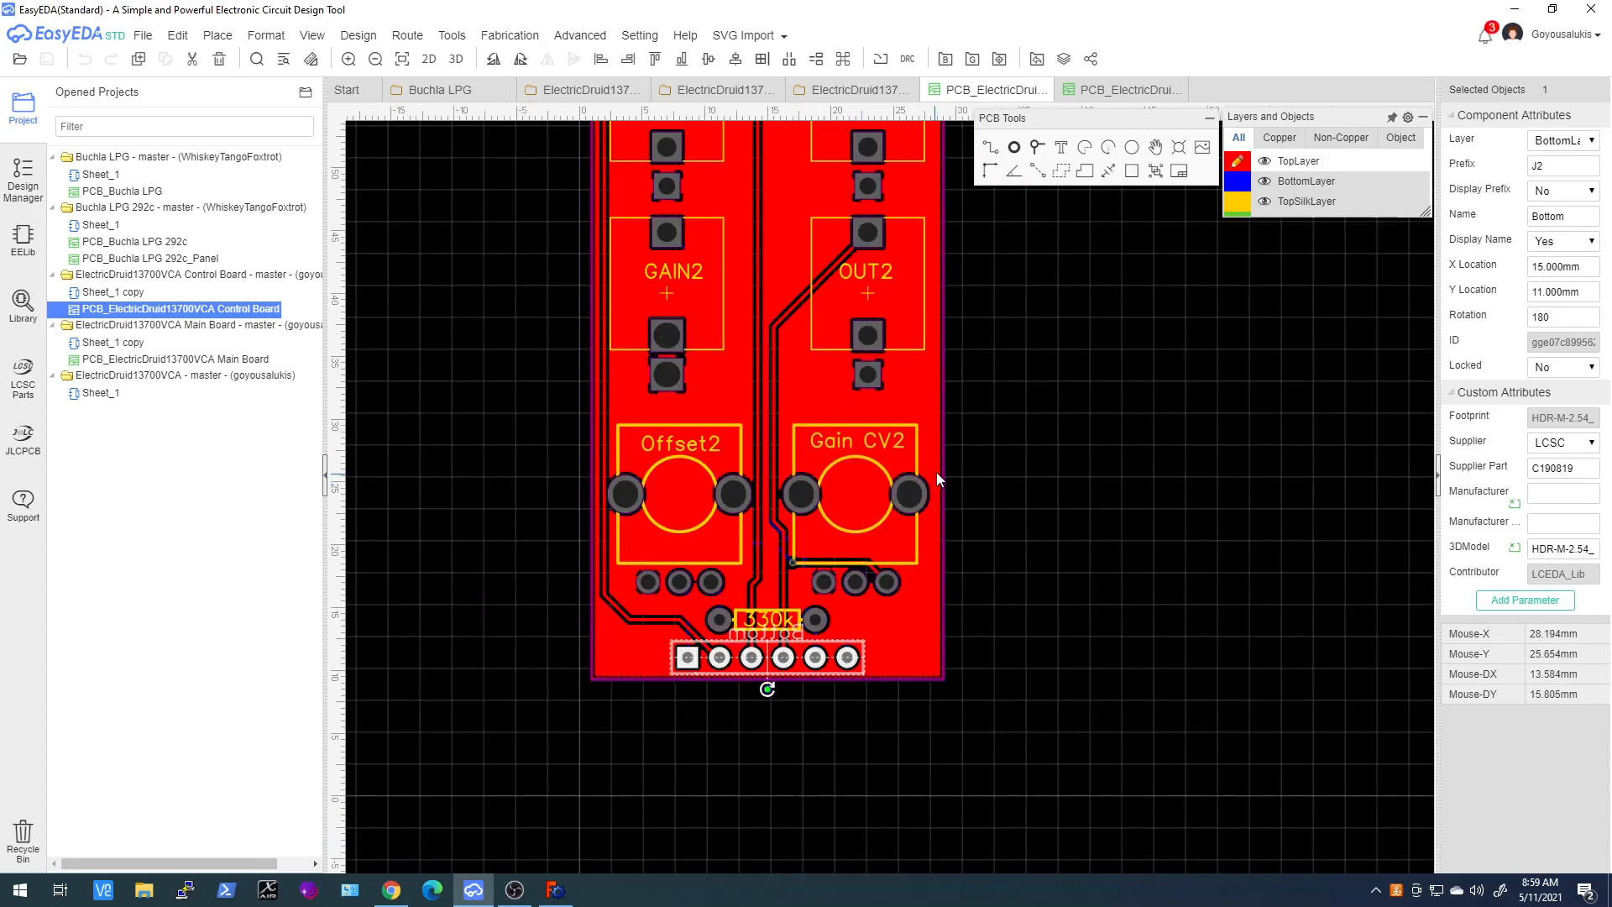
Return to the Main Board PCB and compare its Bottom header's location, ending with the whole board in view
click(1091, 90)
click(693, 757)
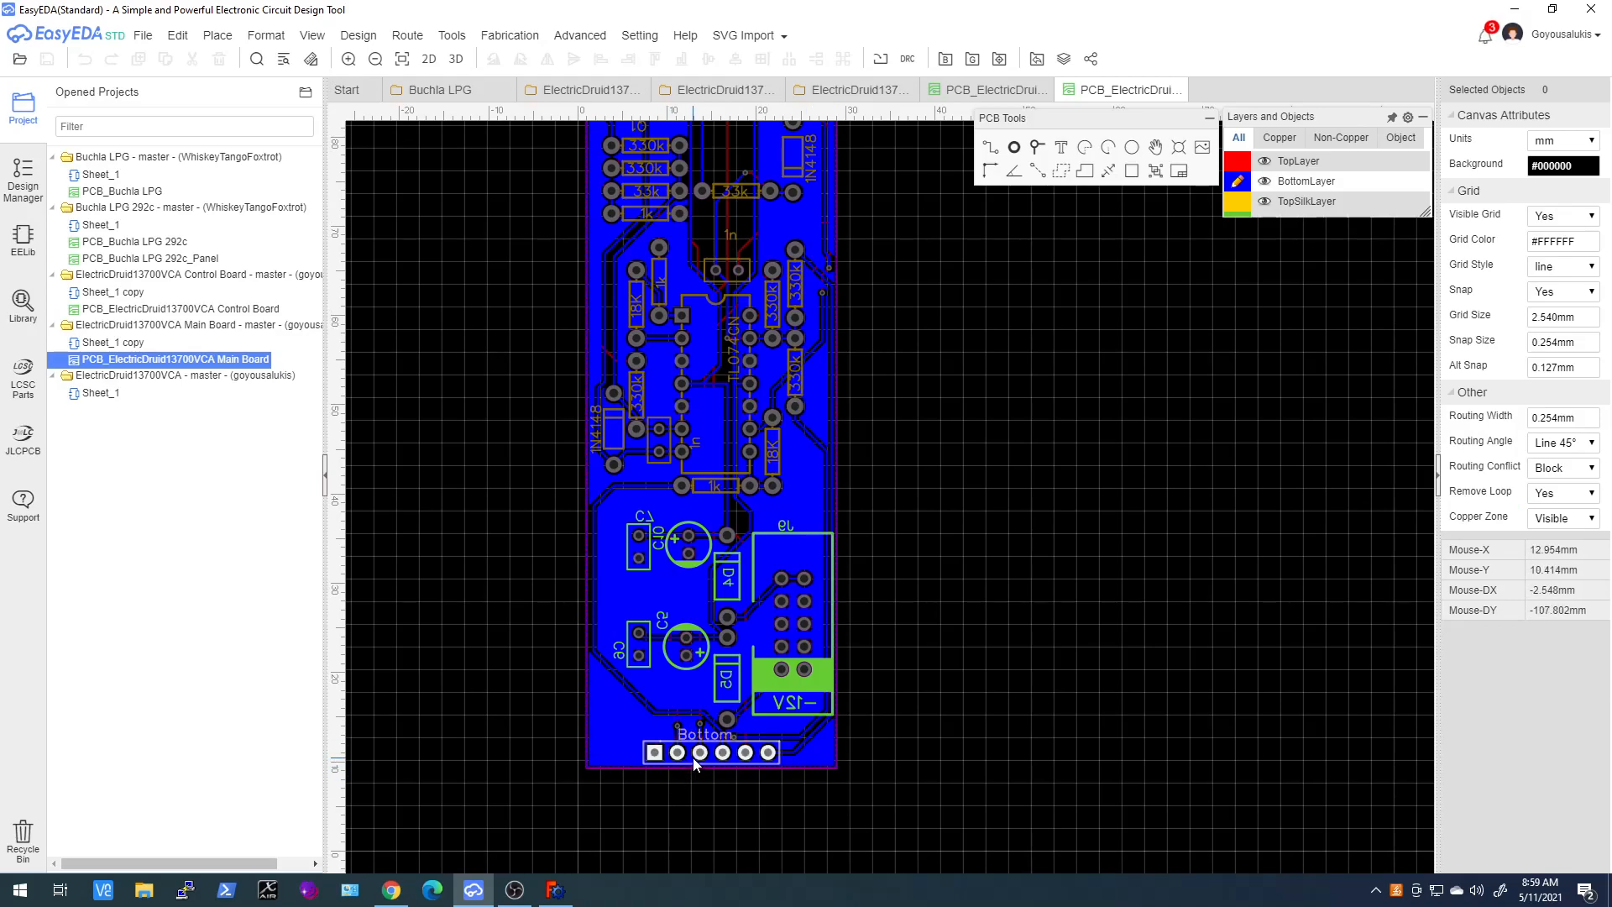
click(693, 758)
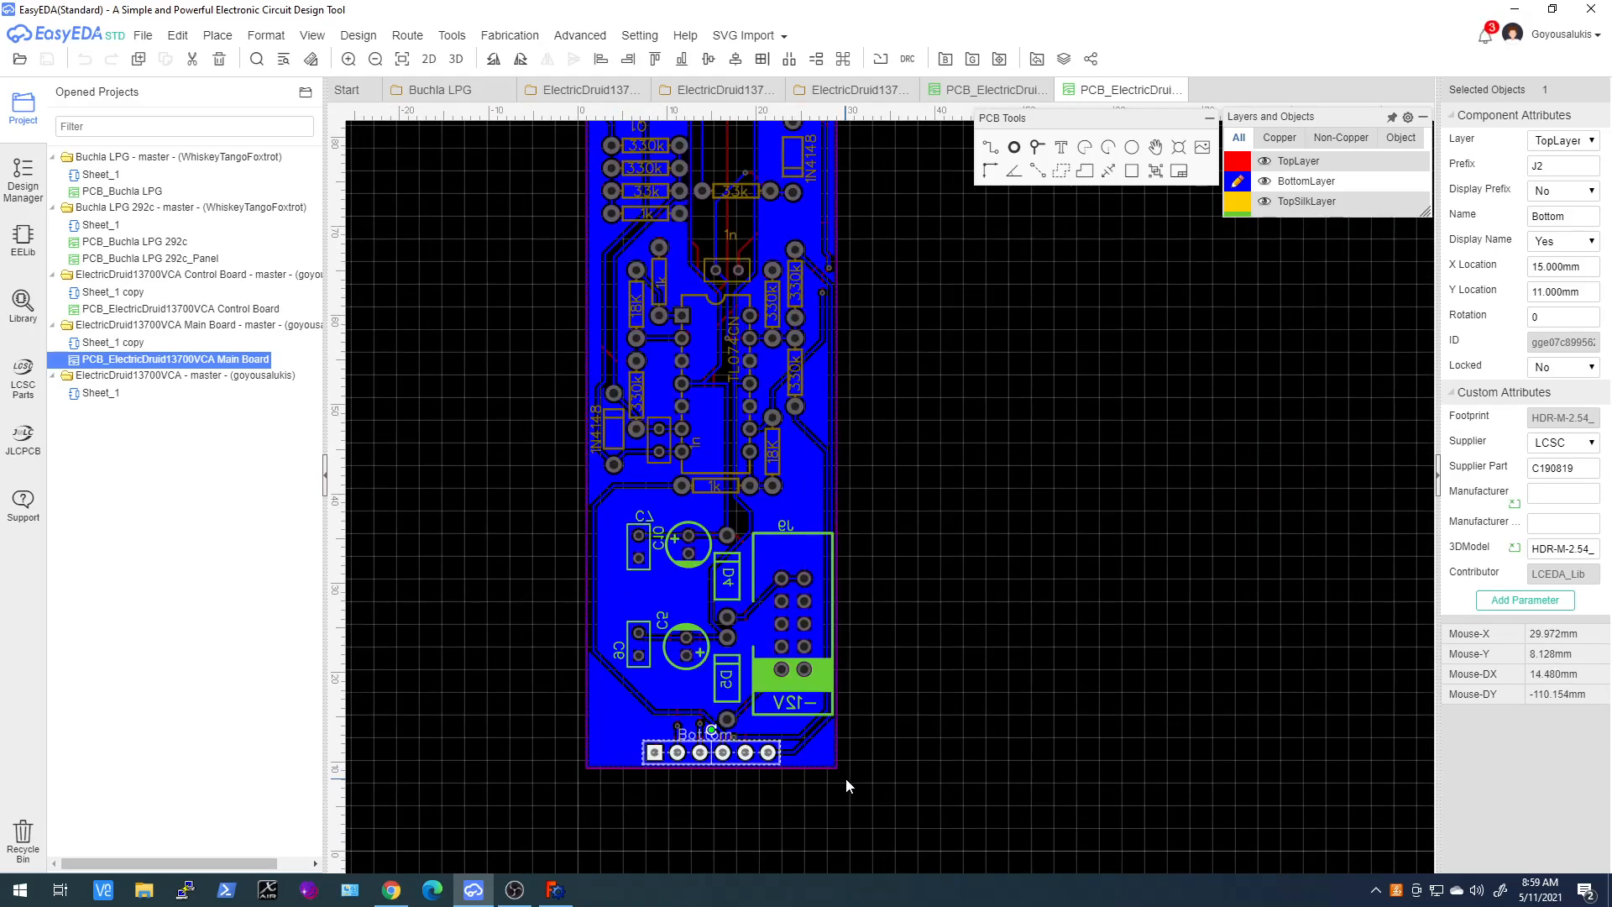
scroll(577, 506, down, 1)
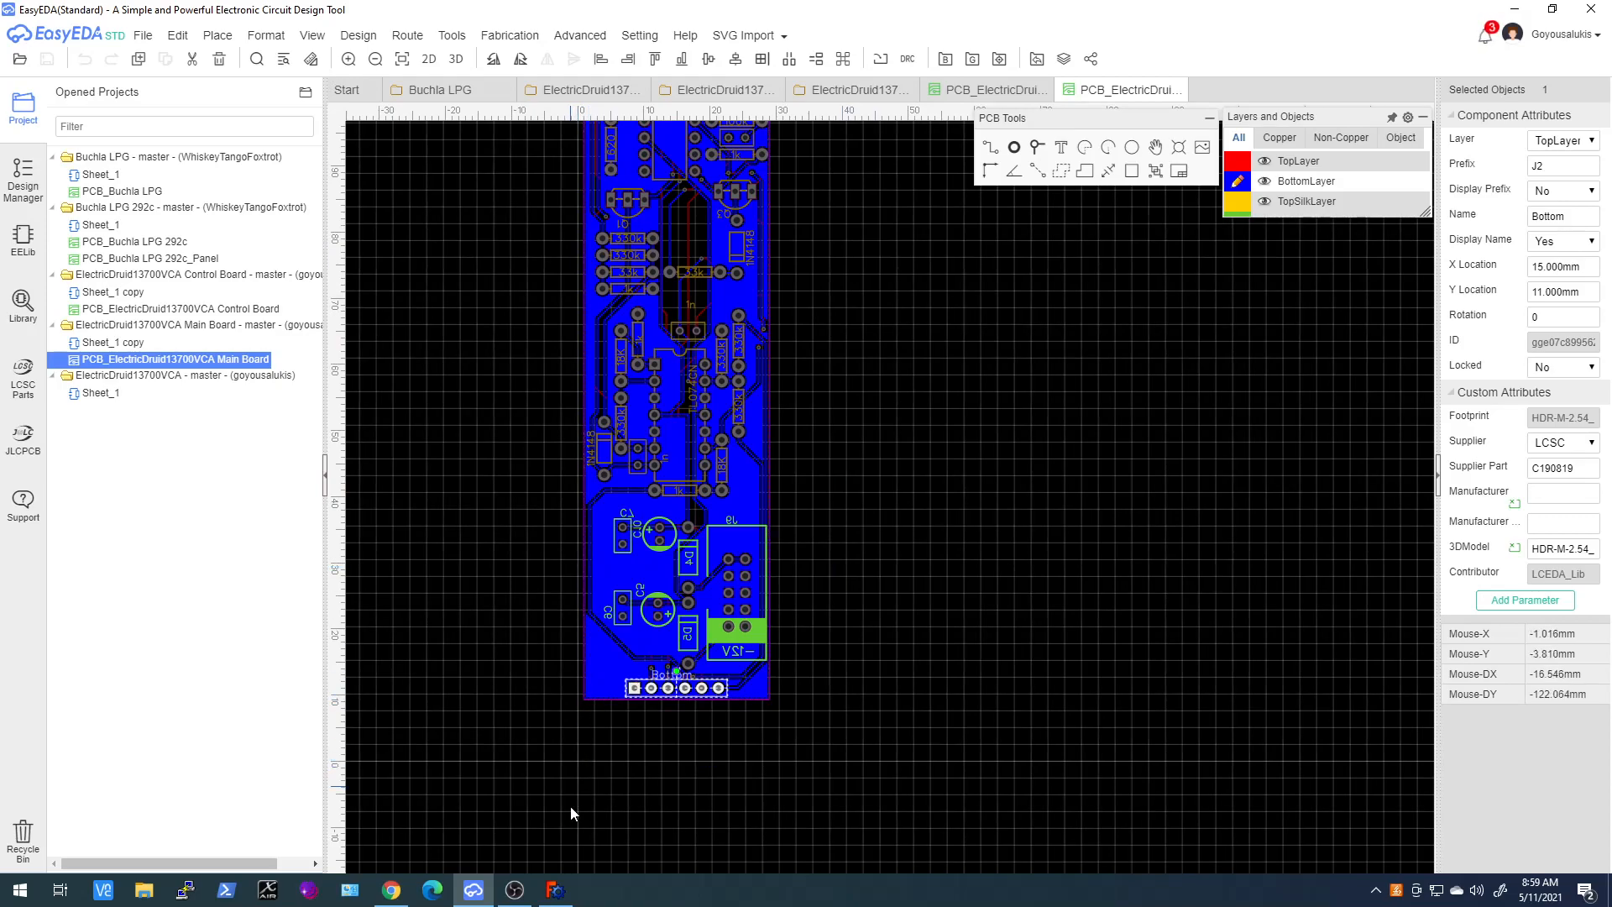
scroll(779, 537, down, 1)
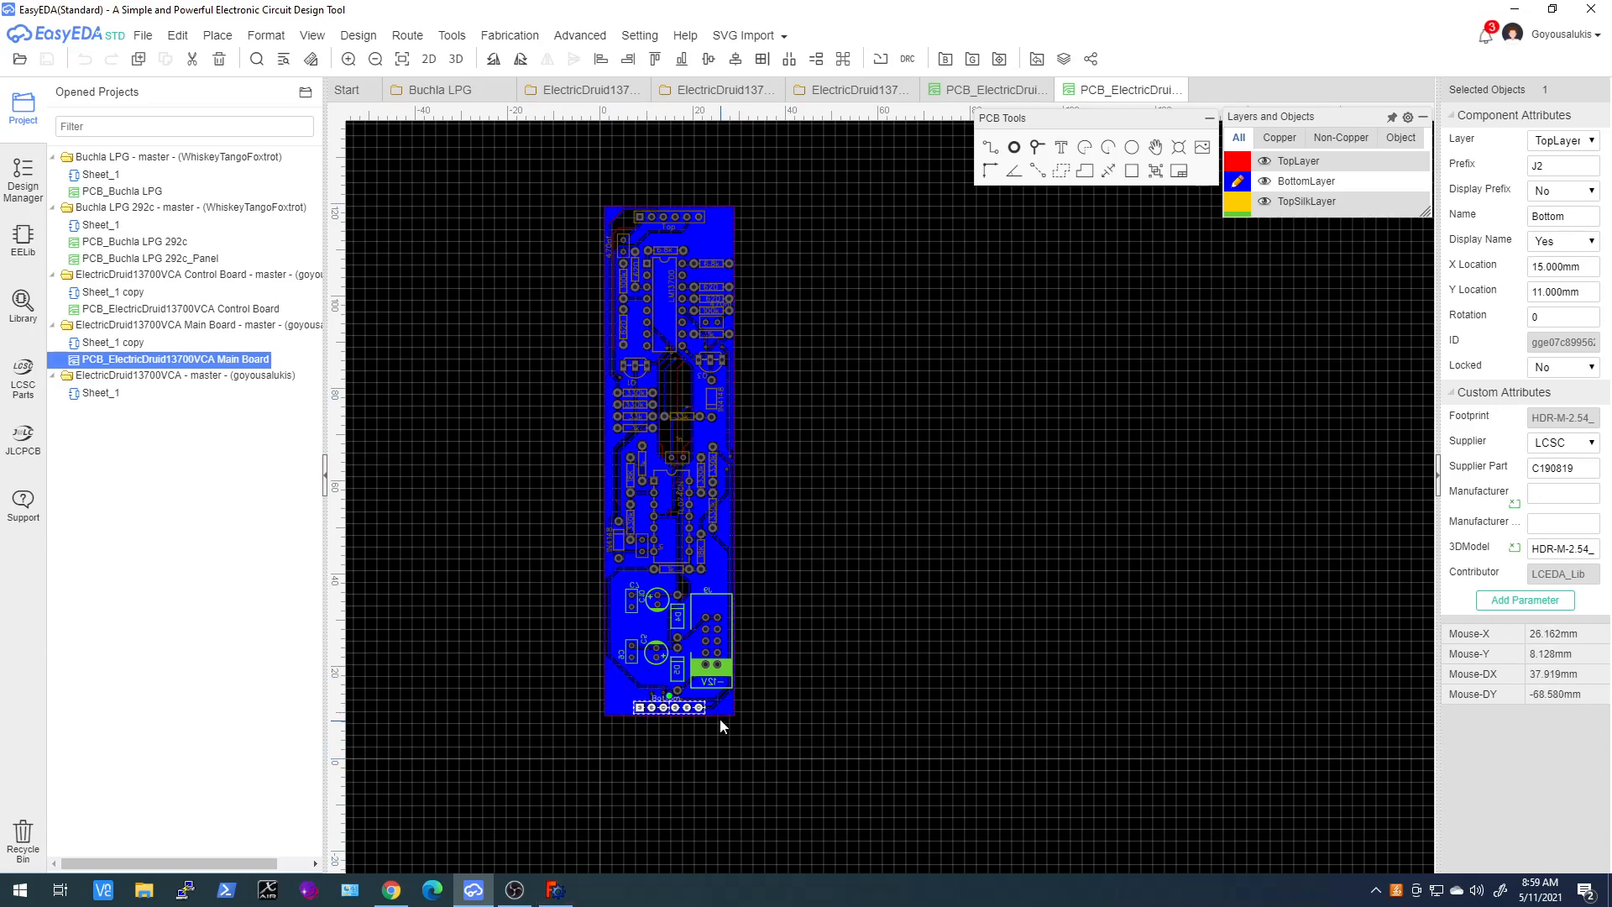
Switch to FreeCAD and examine the eurorack panel sketch with its mounting slots and inner board area
click(555, 889)
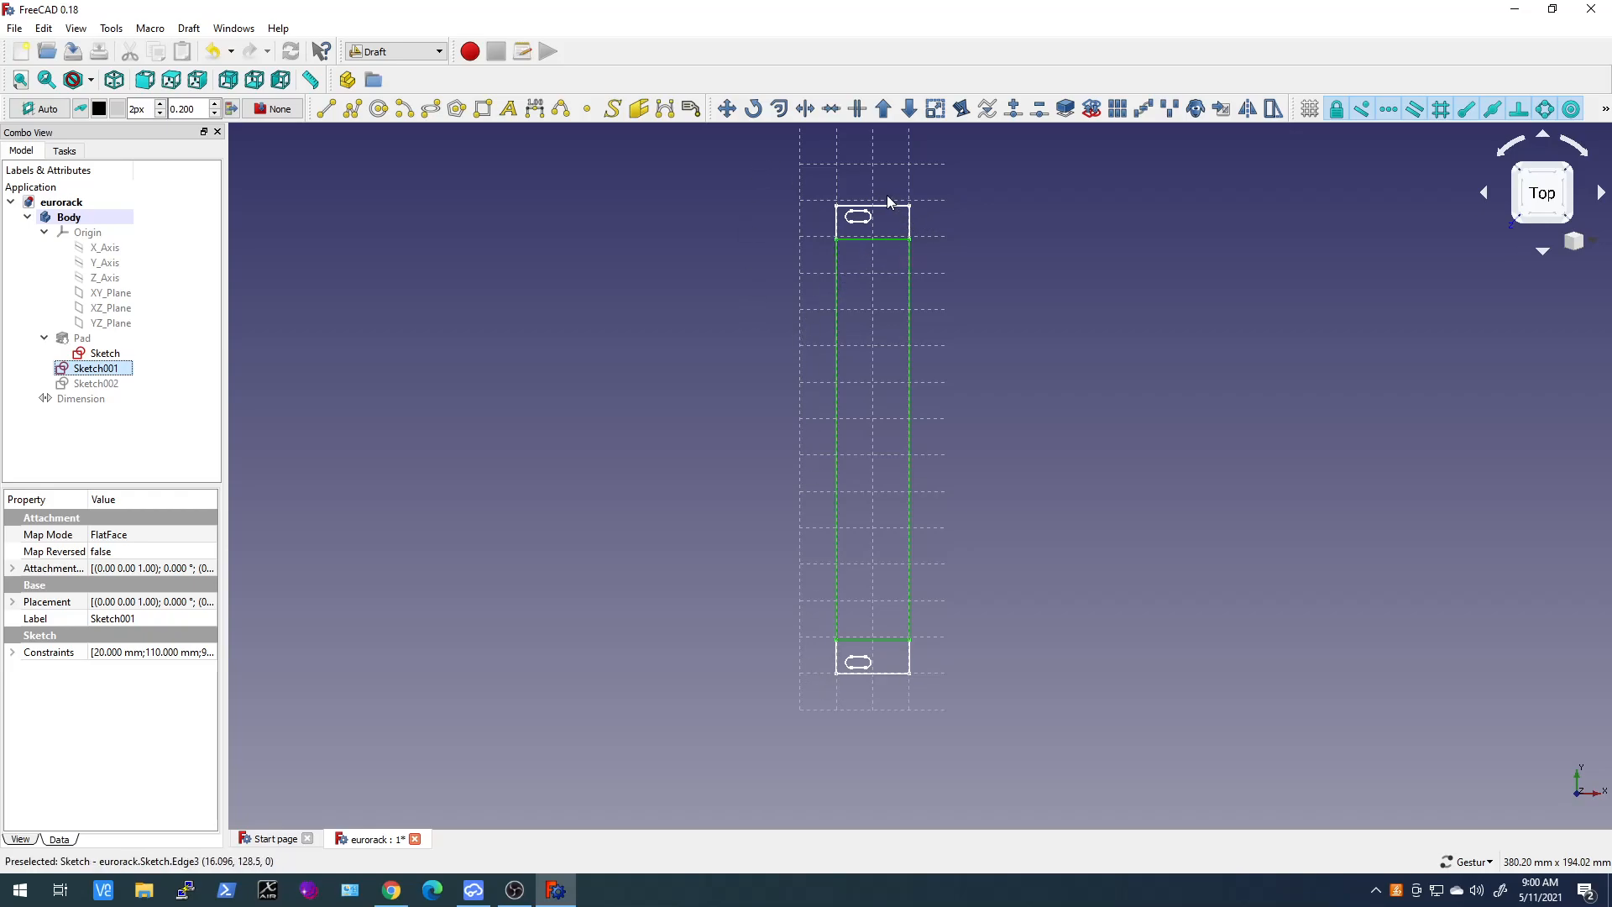
scroll(849, 215, up, 3)
scroll(854, 219, down, 3)
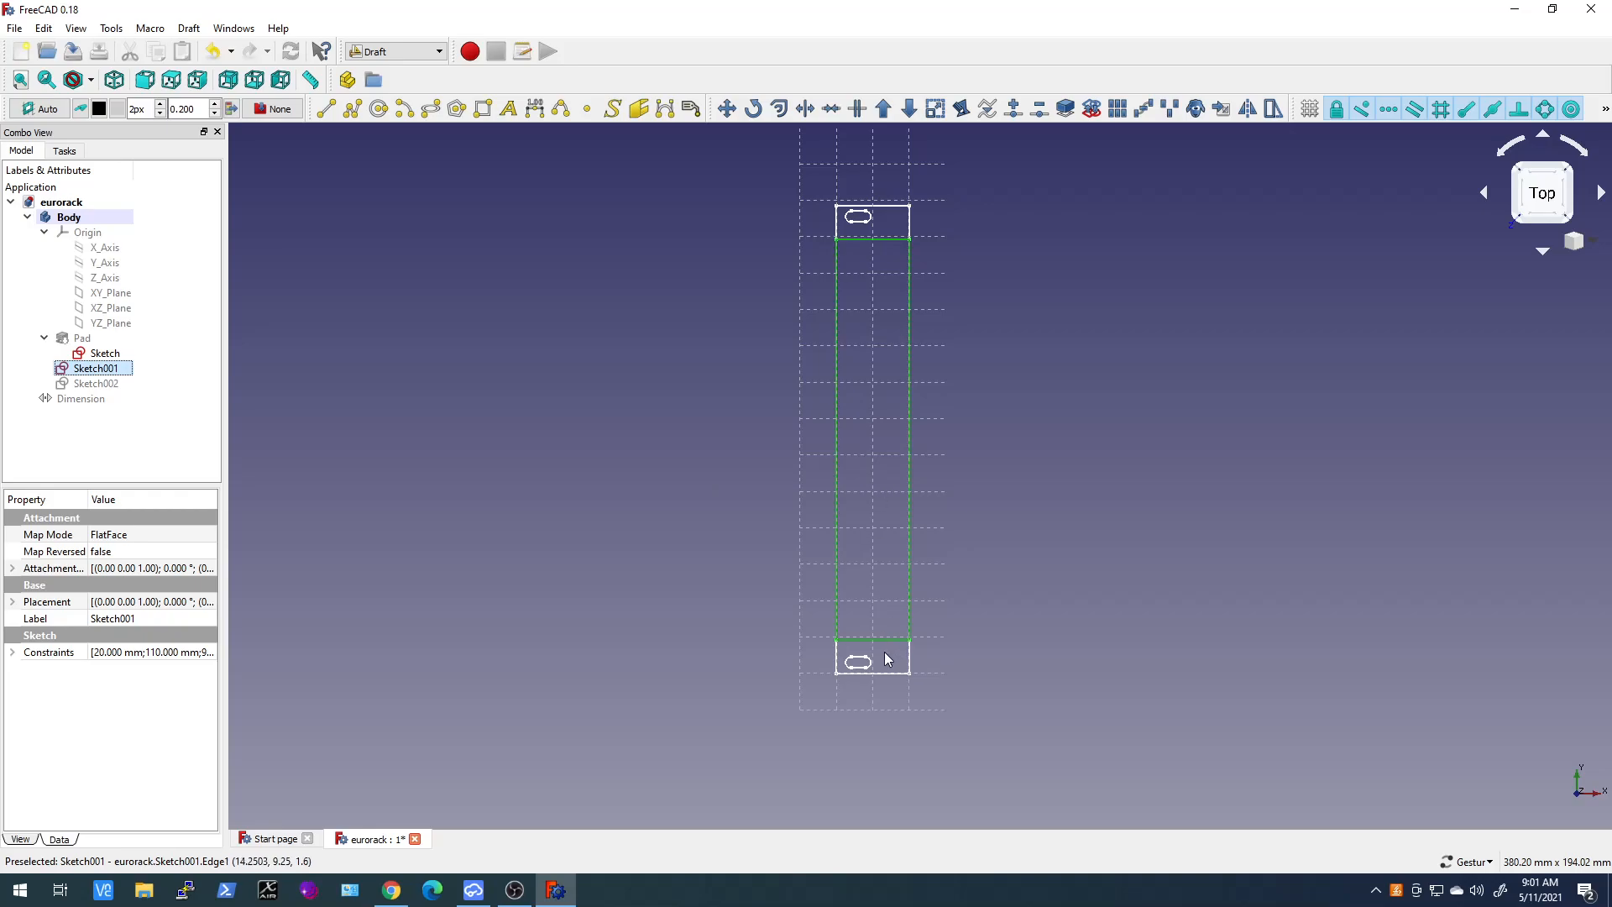
Switch back to EasyEDA and review the Main Board's rectangular board outline settings without applying changes
click(473, 890)
click(451, 36)
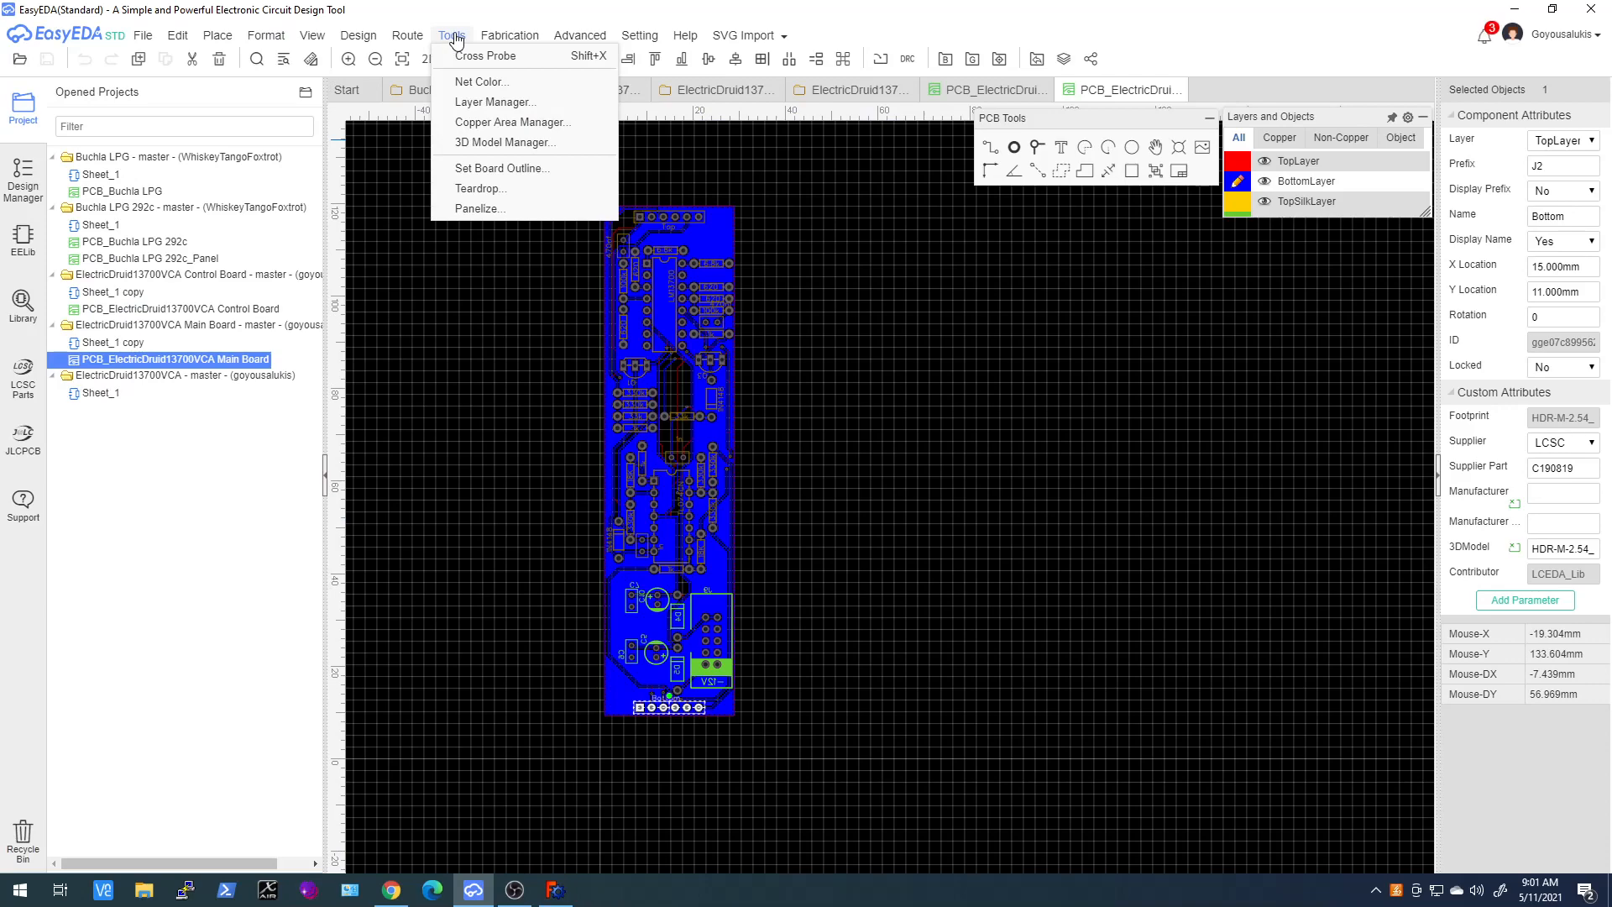
click(466, 170)
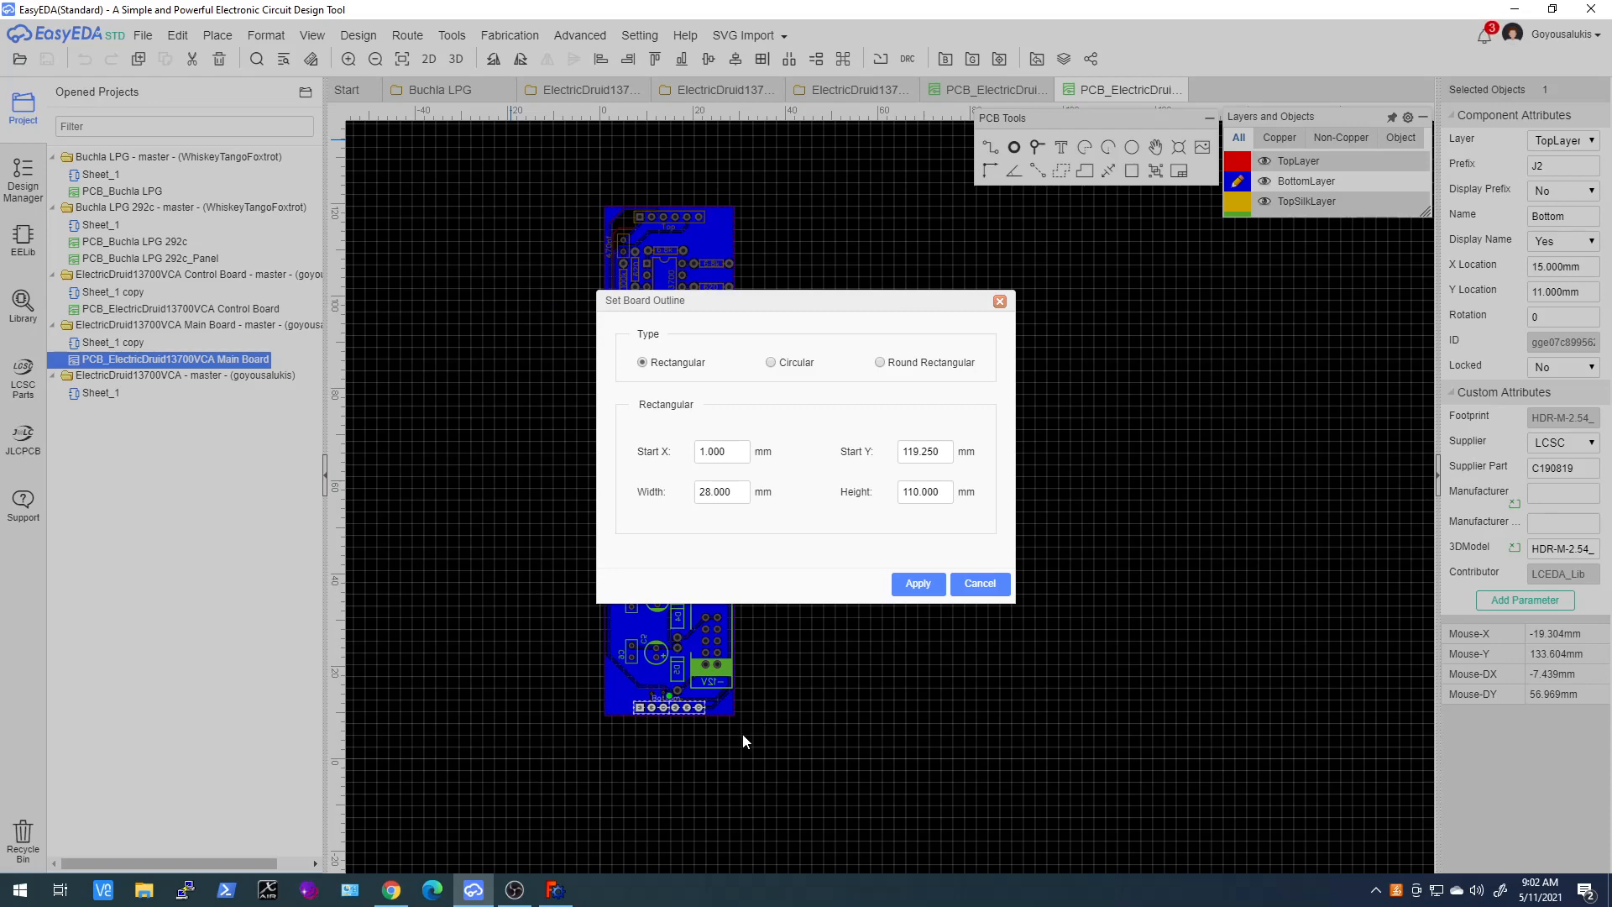
click(994, 583)
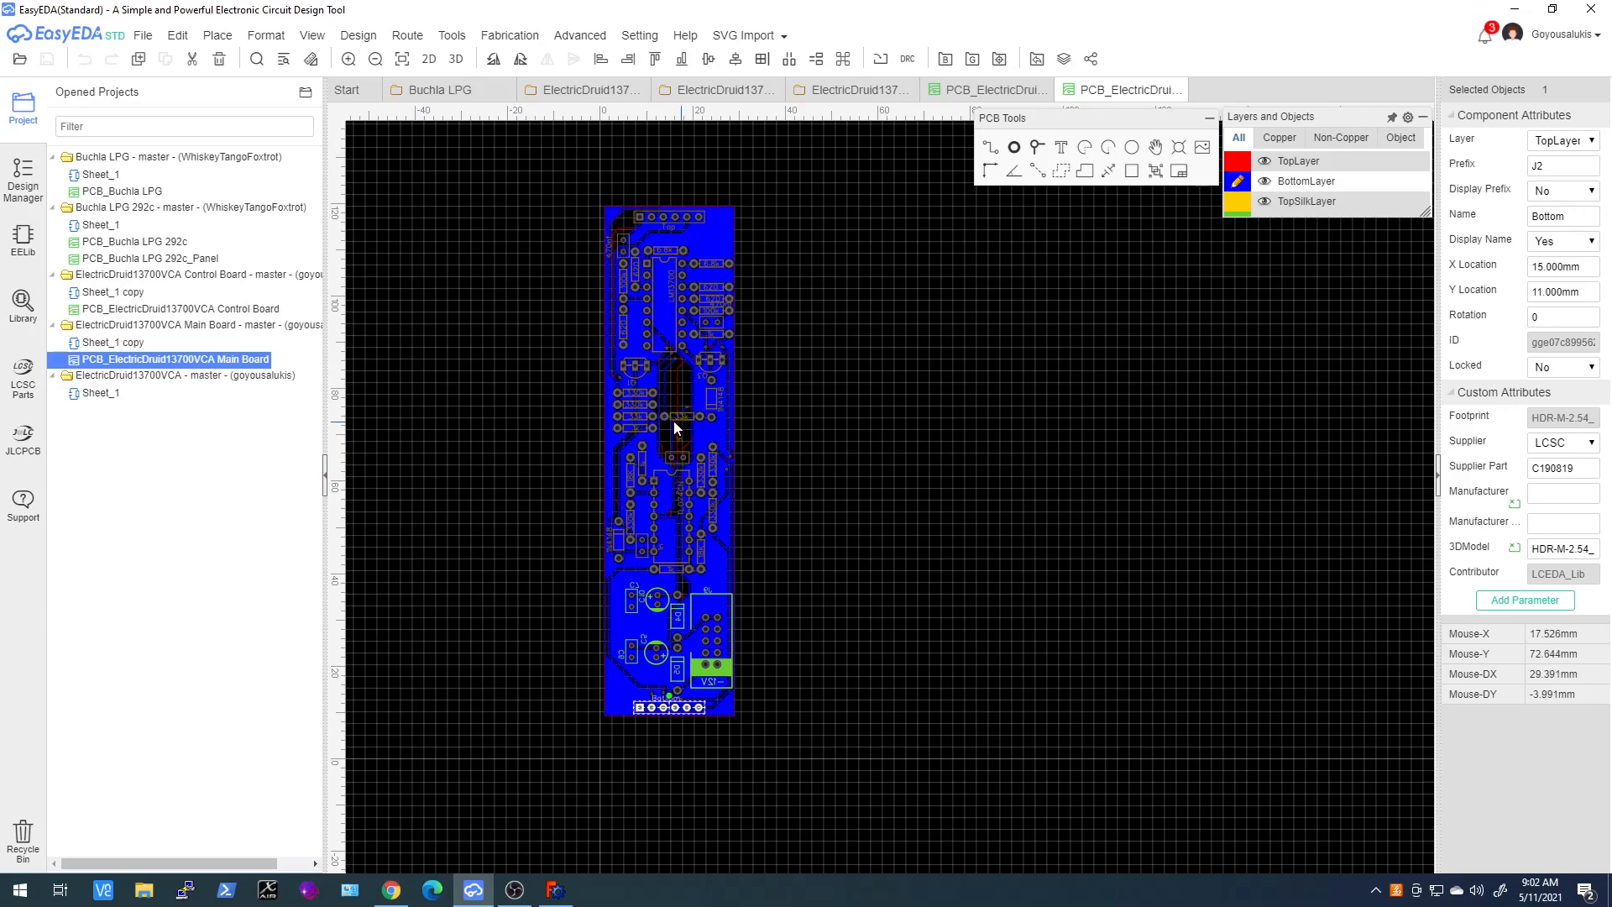
scroll(666, 420, down, 1)
scroll(666, 420, up, 1)
scroll(666, 420, up, 2)
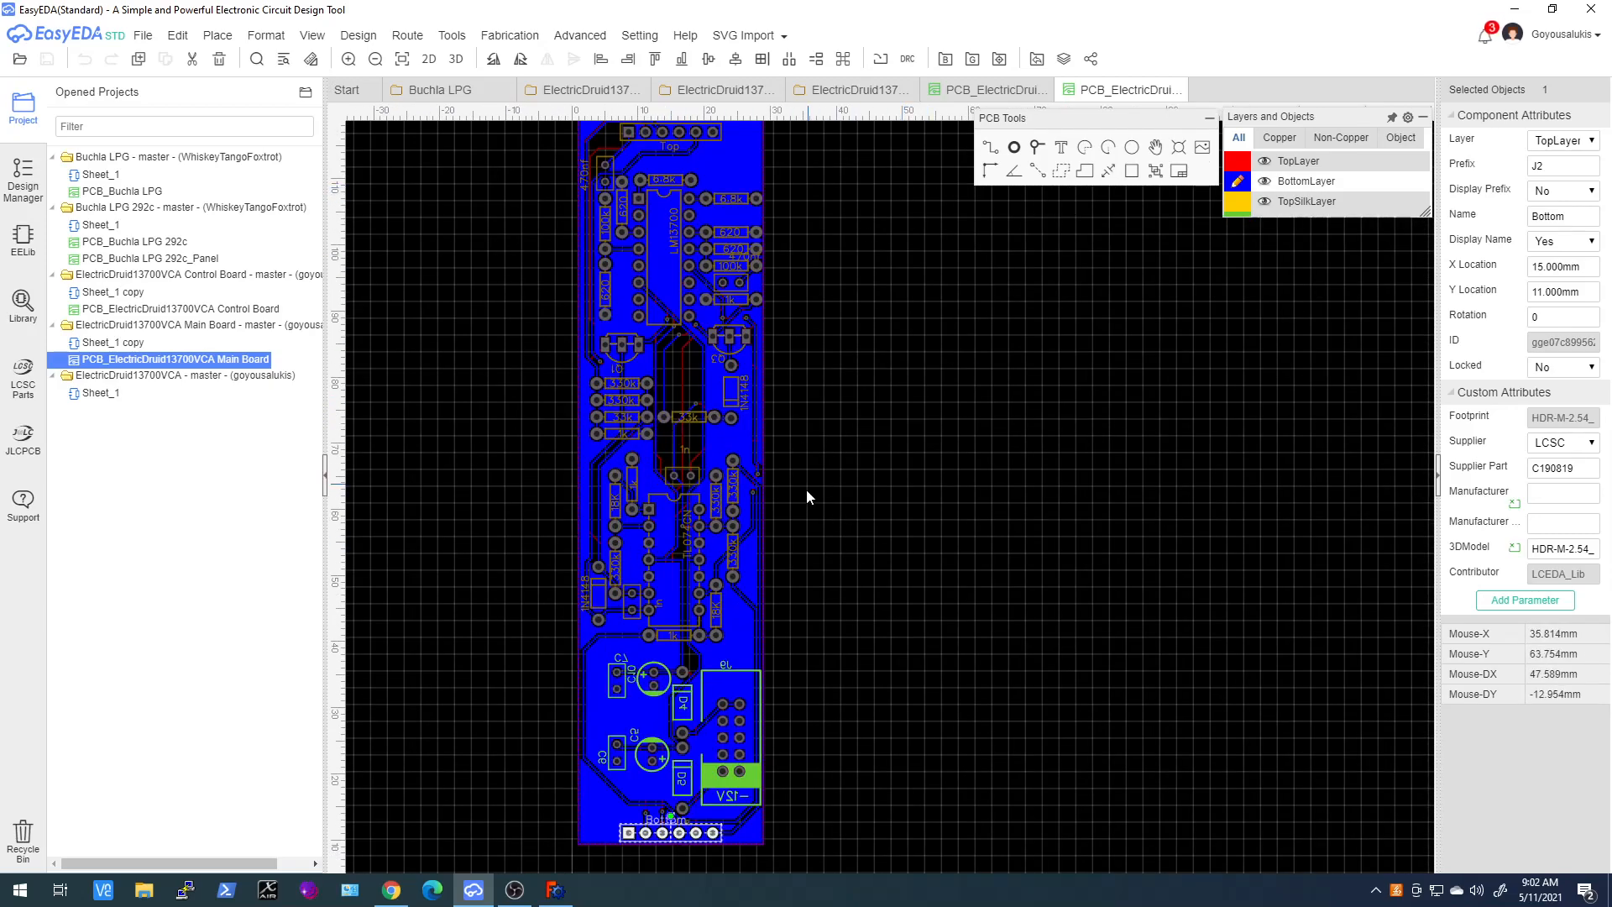
scroll(806, 489, down, 1)
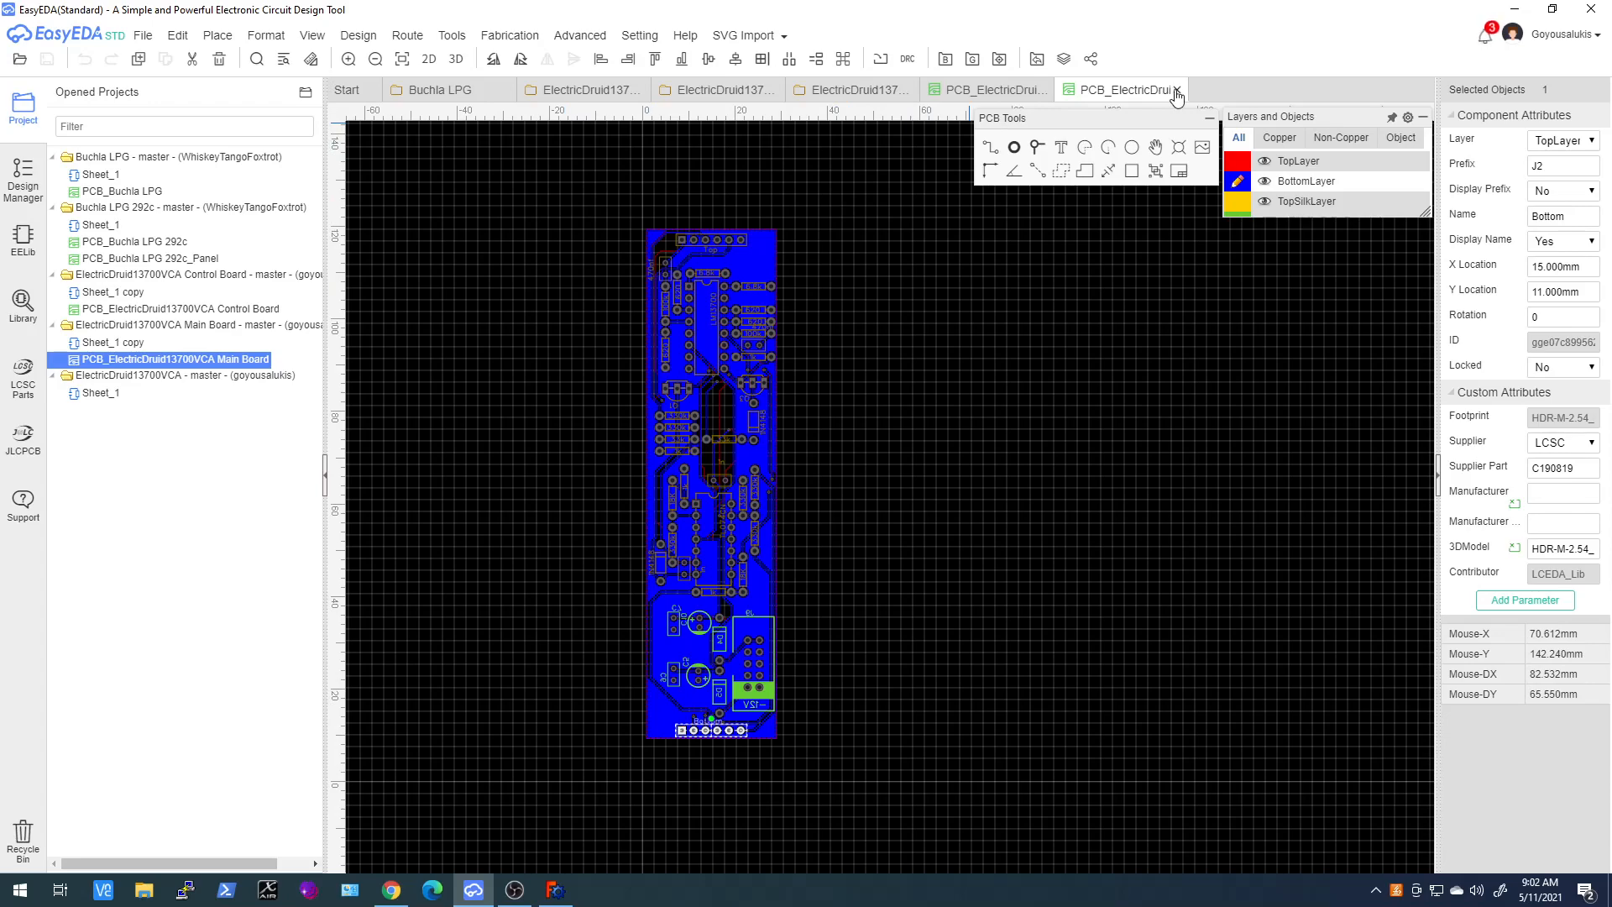
Close both ElectricDruid13700VCA PCBs and all of its open schematics, leaving the Buchla LPG schematic open
click(1177, 90)
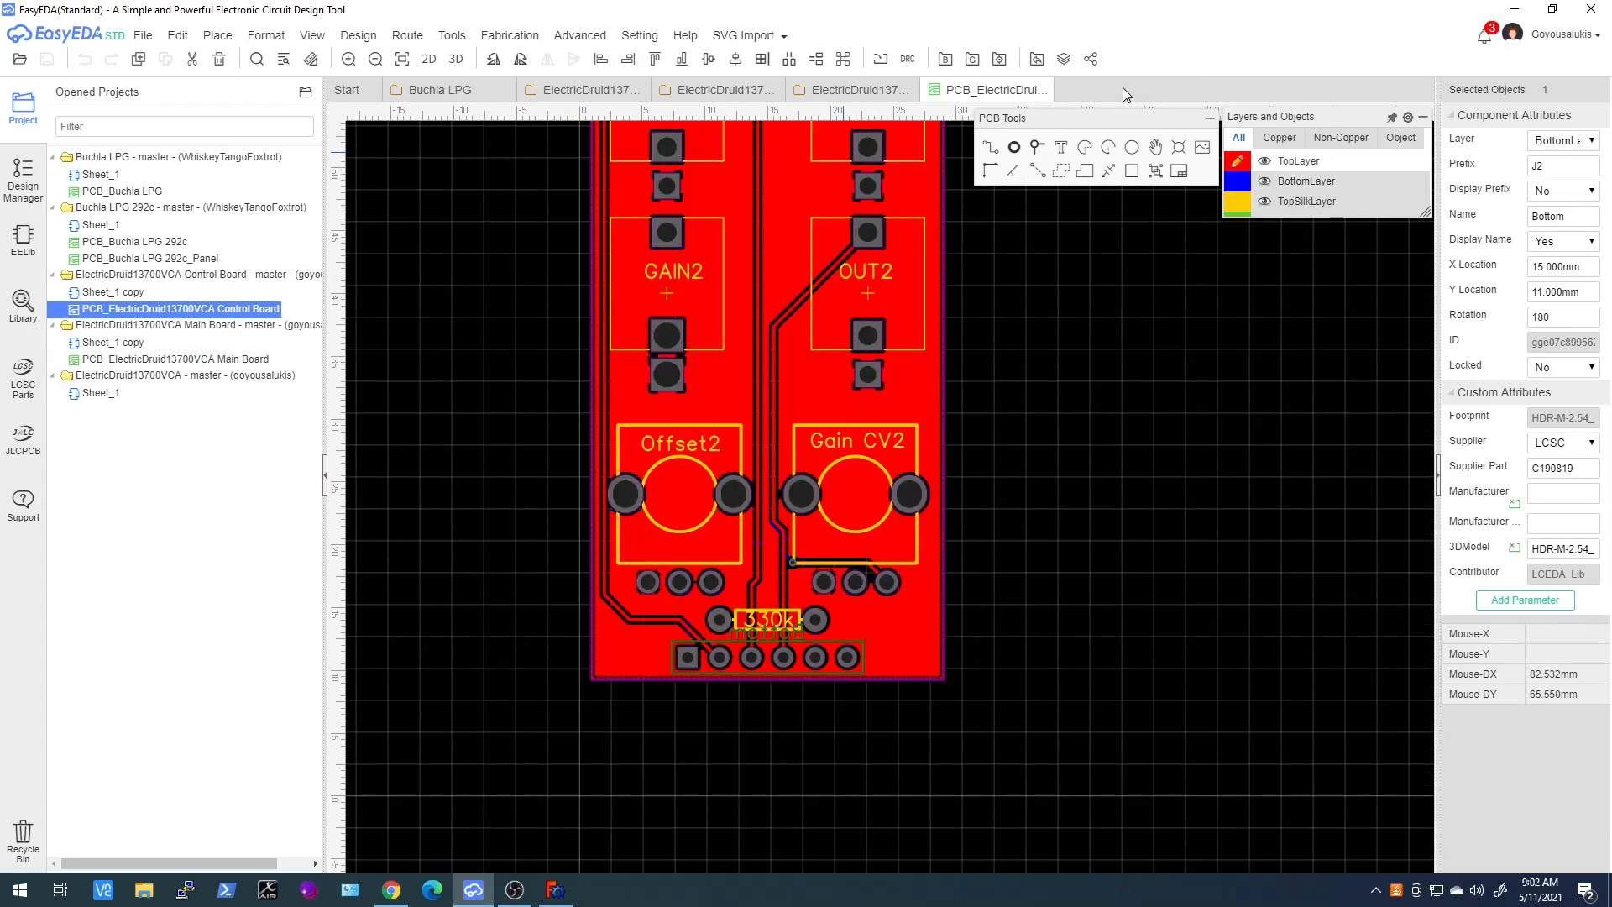
click(1045, 90)
click(906, 90)
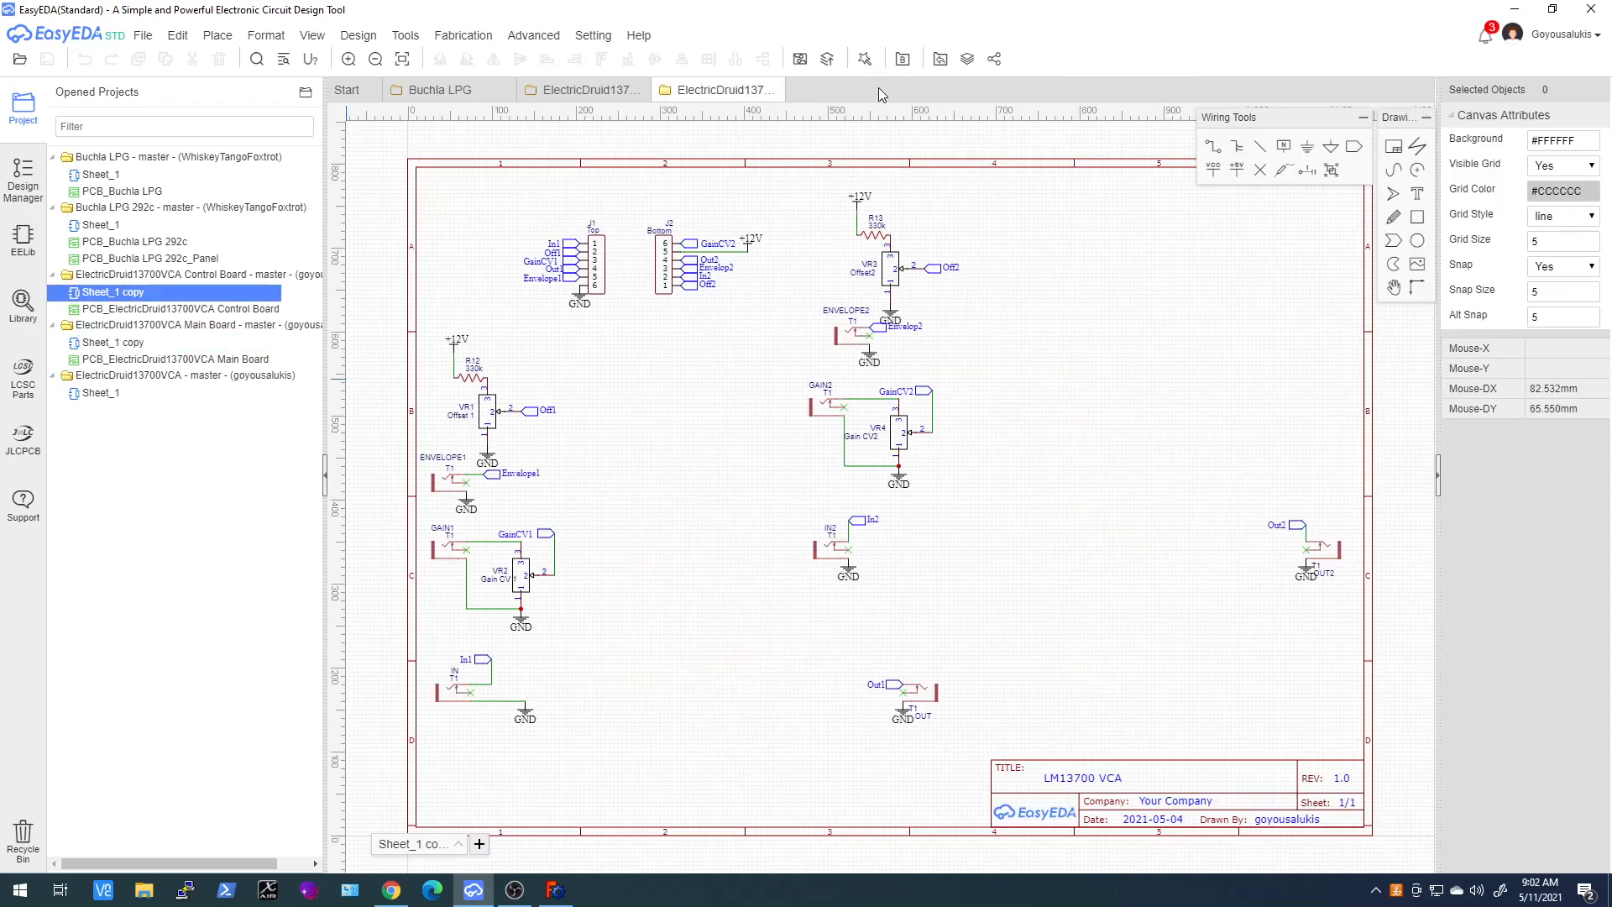
click(774, 90)
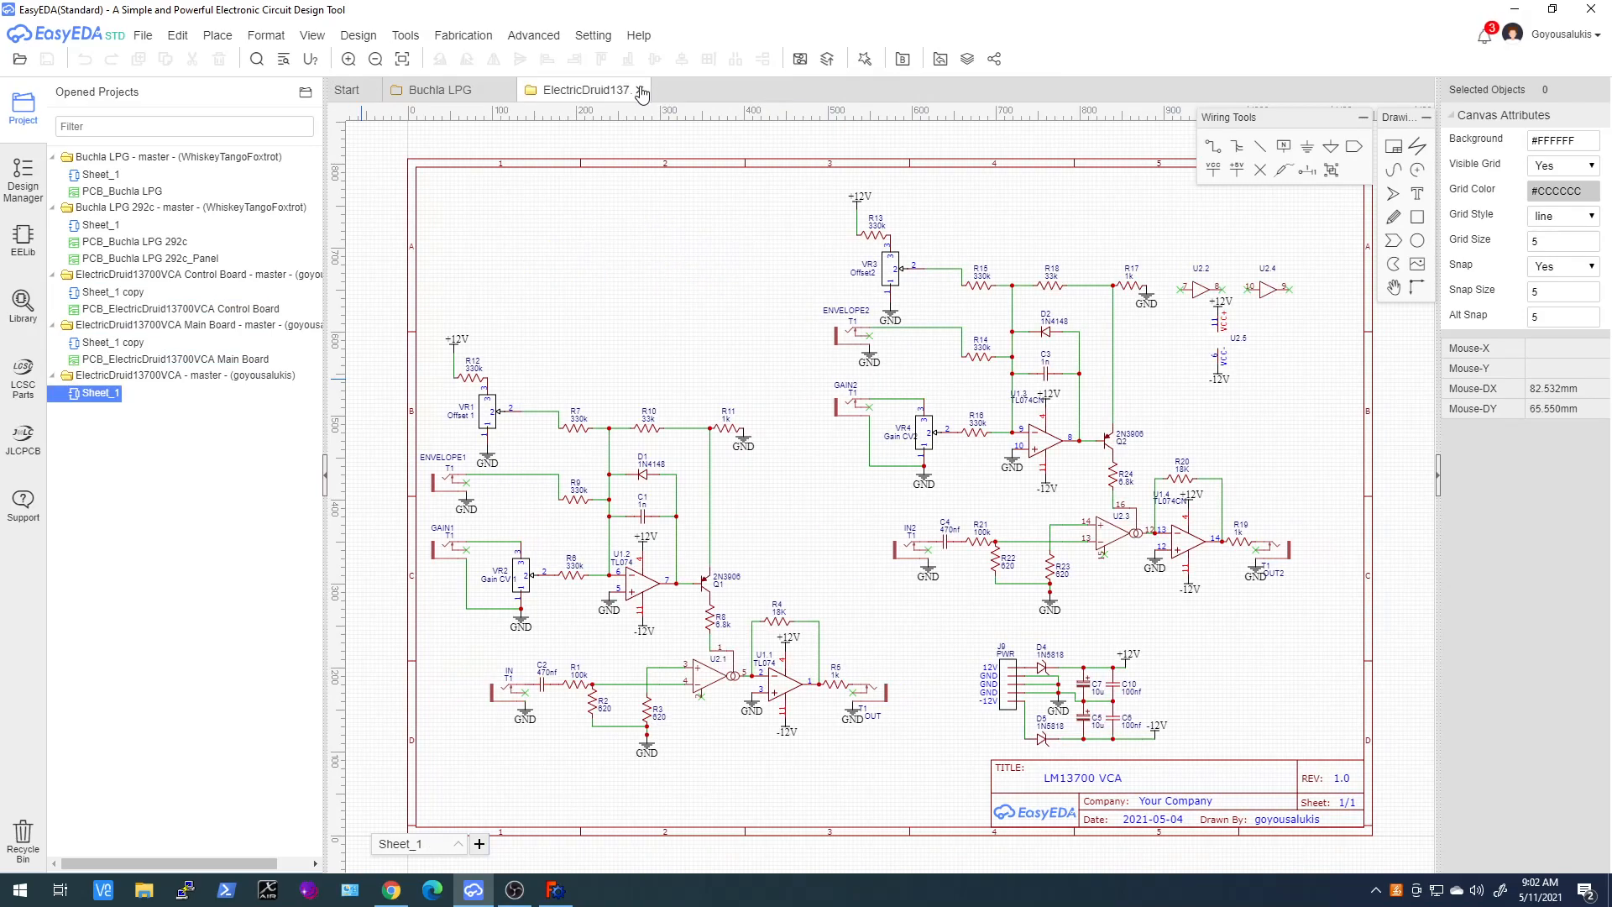
click(642, 90)
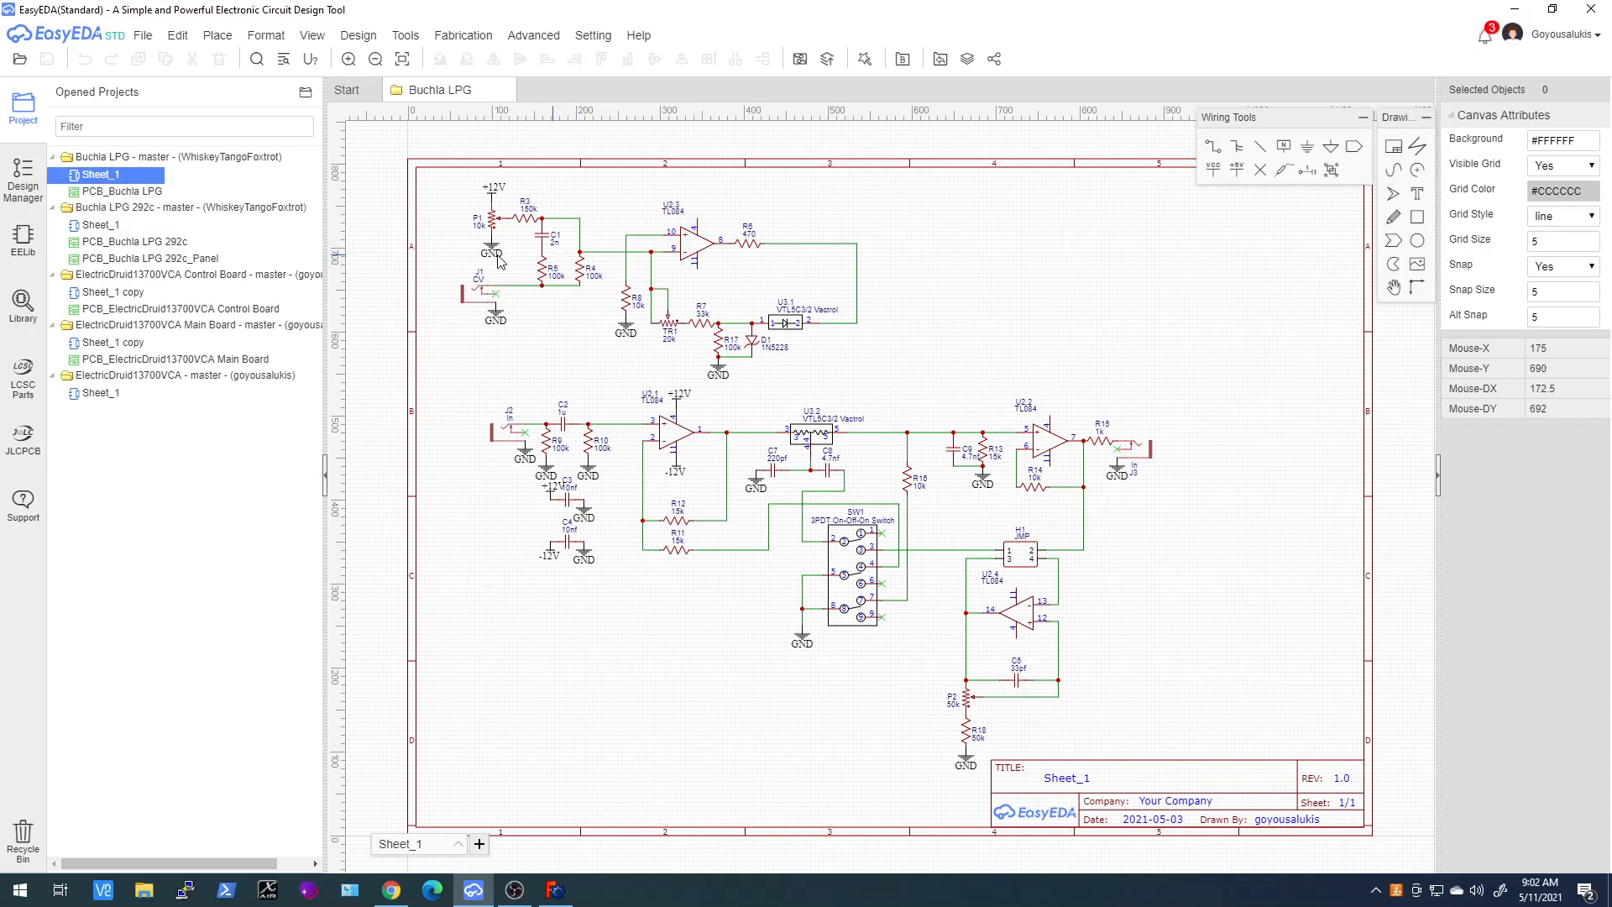
Open Sheet_1 of the Buchla LPG 292c project and examine the split CVA and CVB nets around op-amp U2.3
click(94, 227)
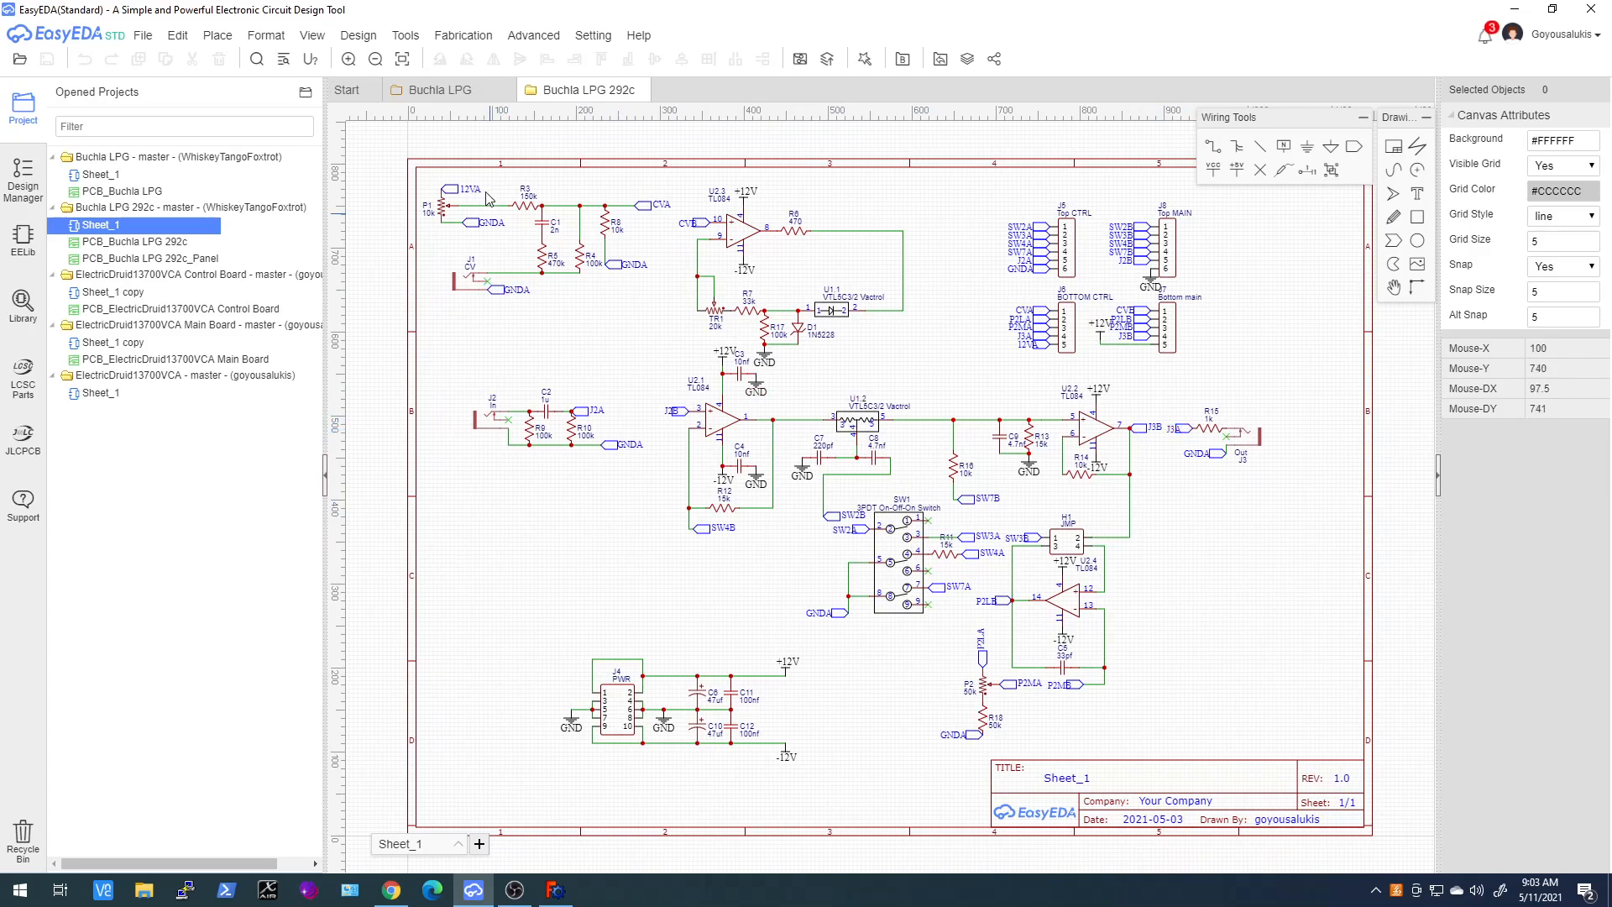
scroll(669, 210, up, 2)
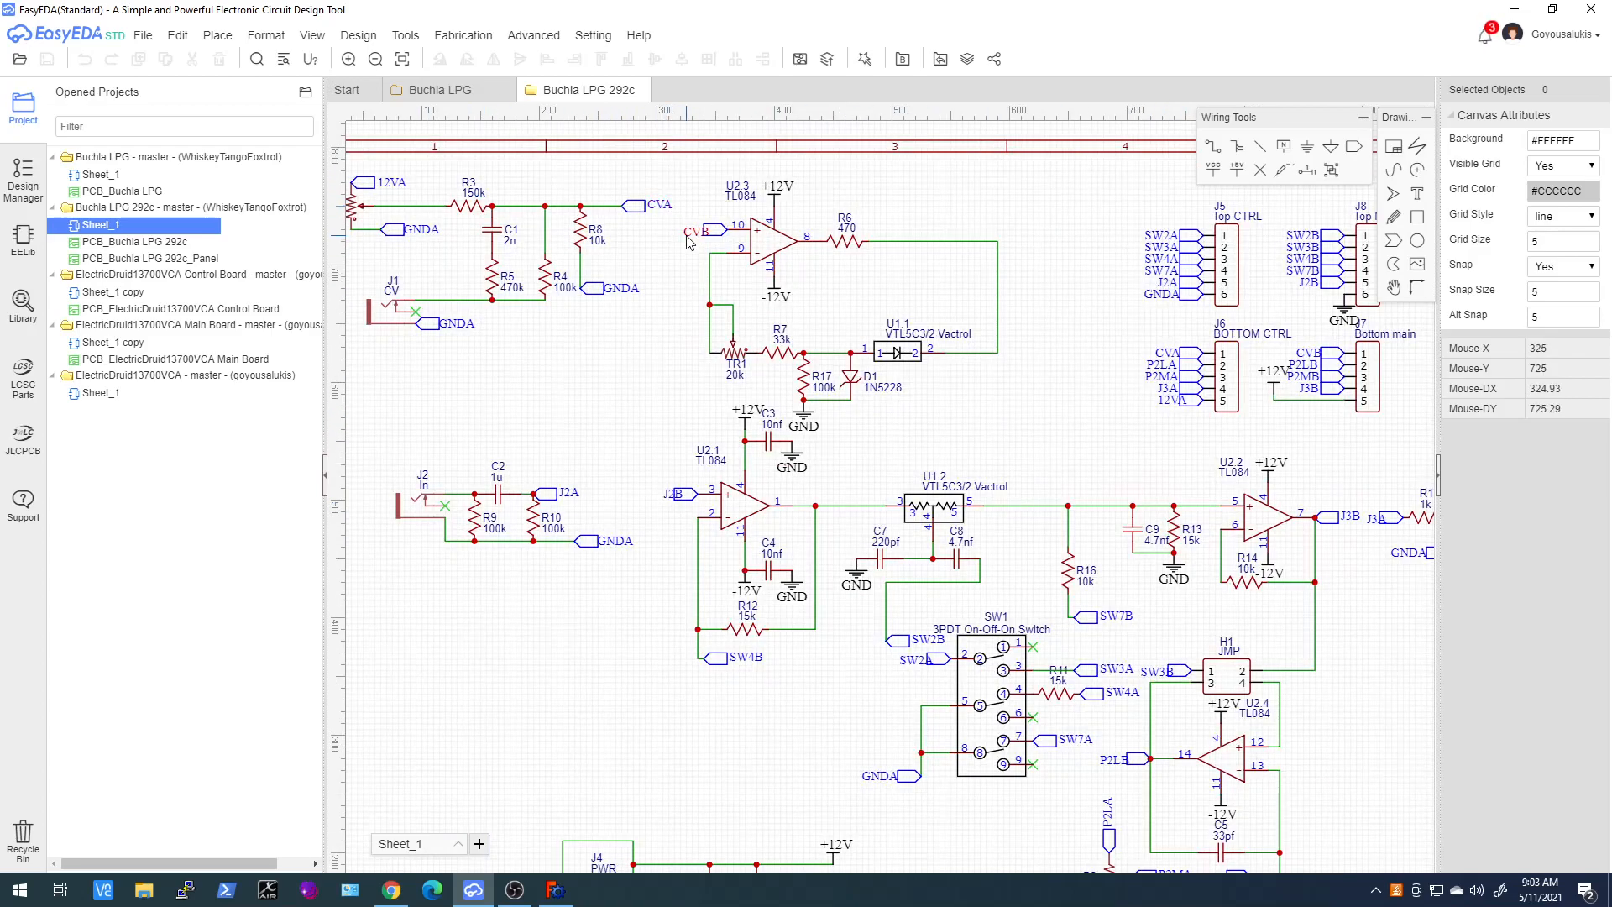
scroll(689, 242, down, 3)
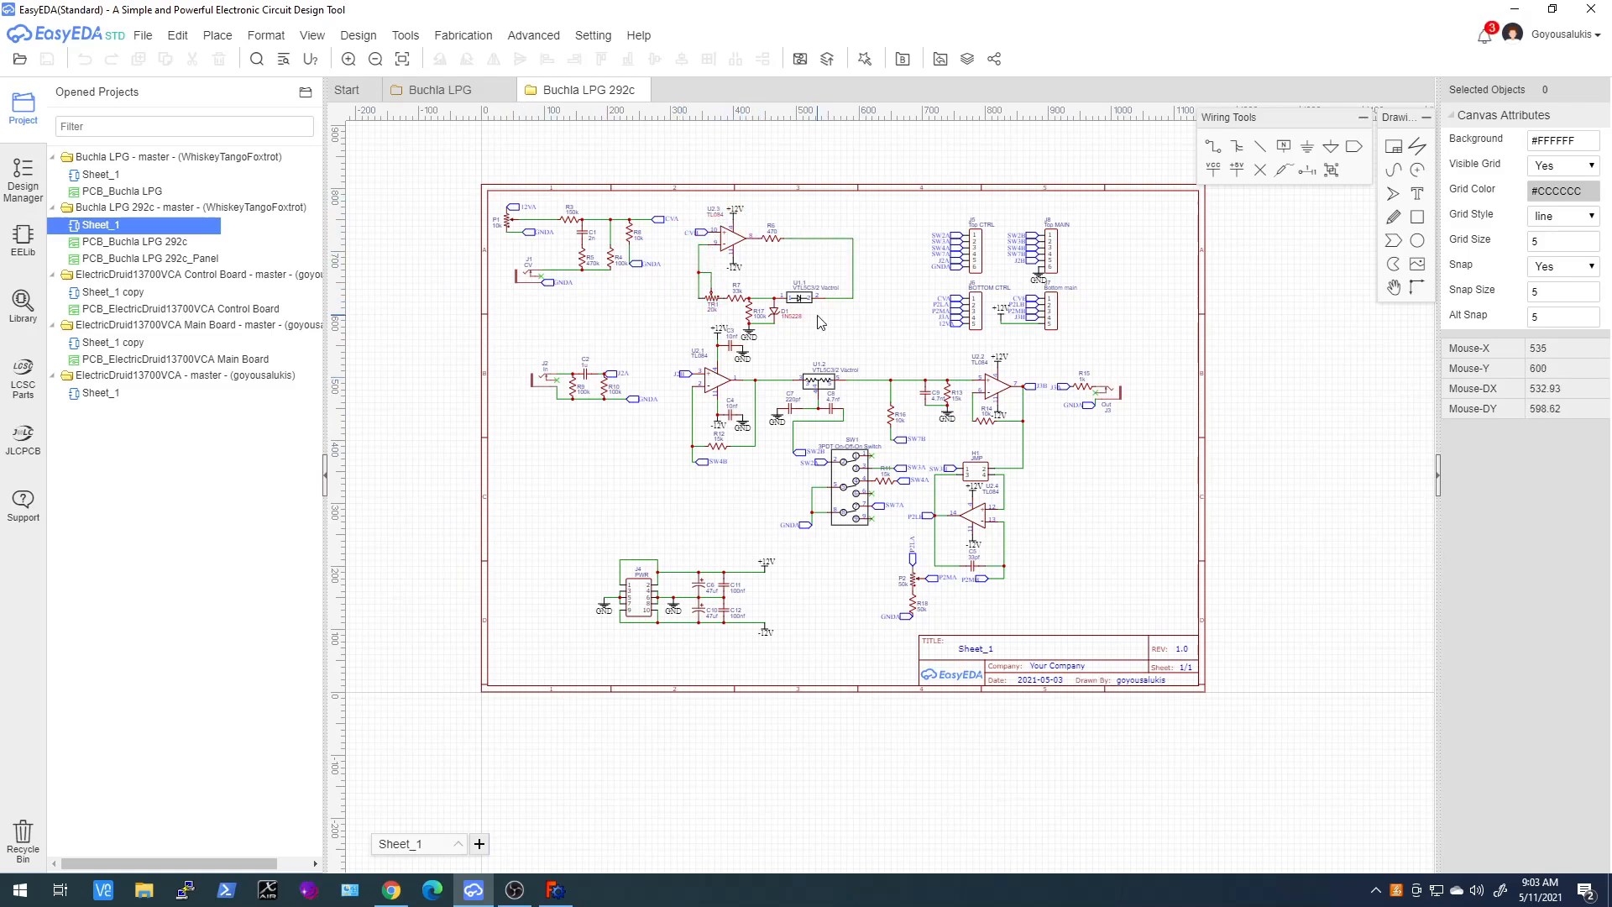
scroll(676, 227, up, 5)
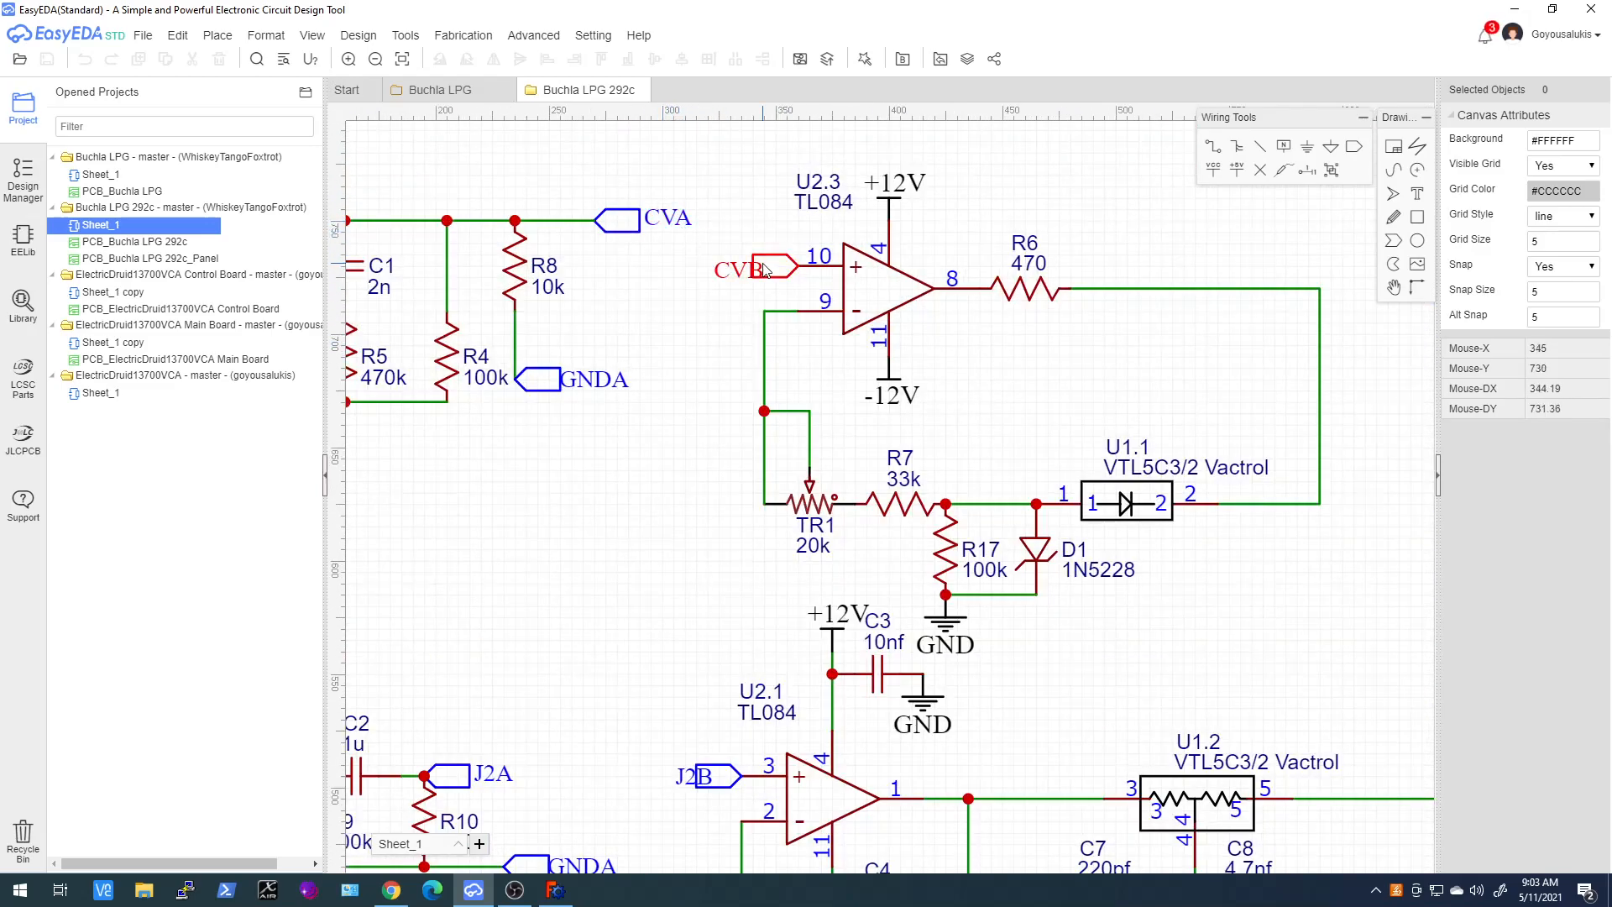
scroll(766, 270, down, 5)
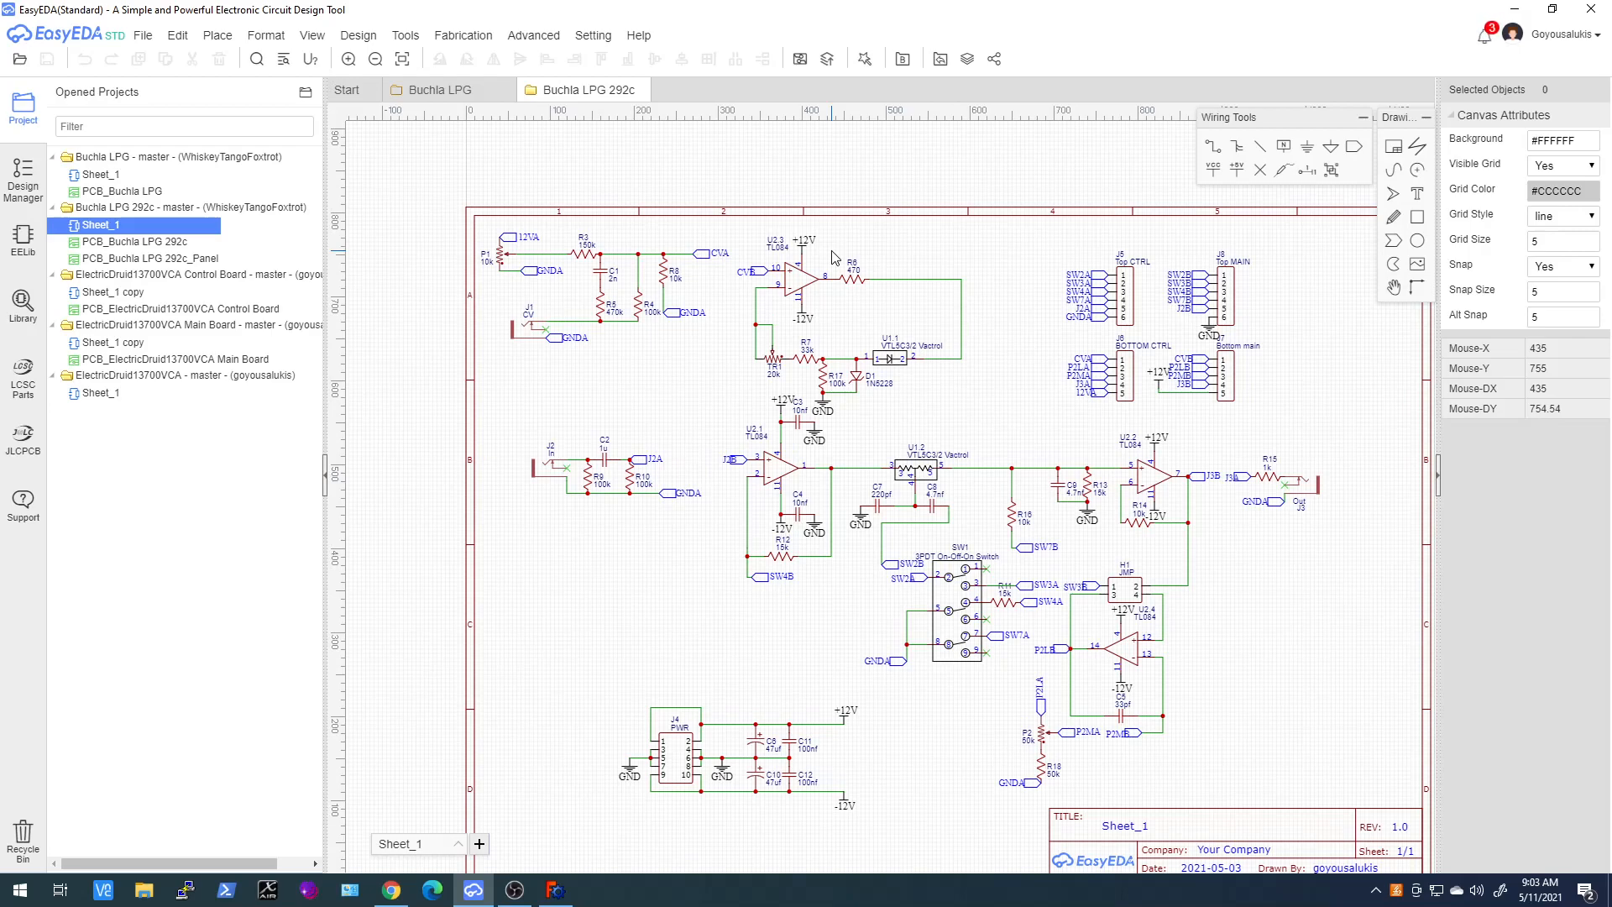
Move the 12VA label at pin 5 of the BOTTOM CTRL header J6 slightly left, clear of its net flag
right_drag(1004, 351, 819, 374)
scroll(1022, 290, up, 2)
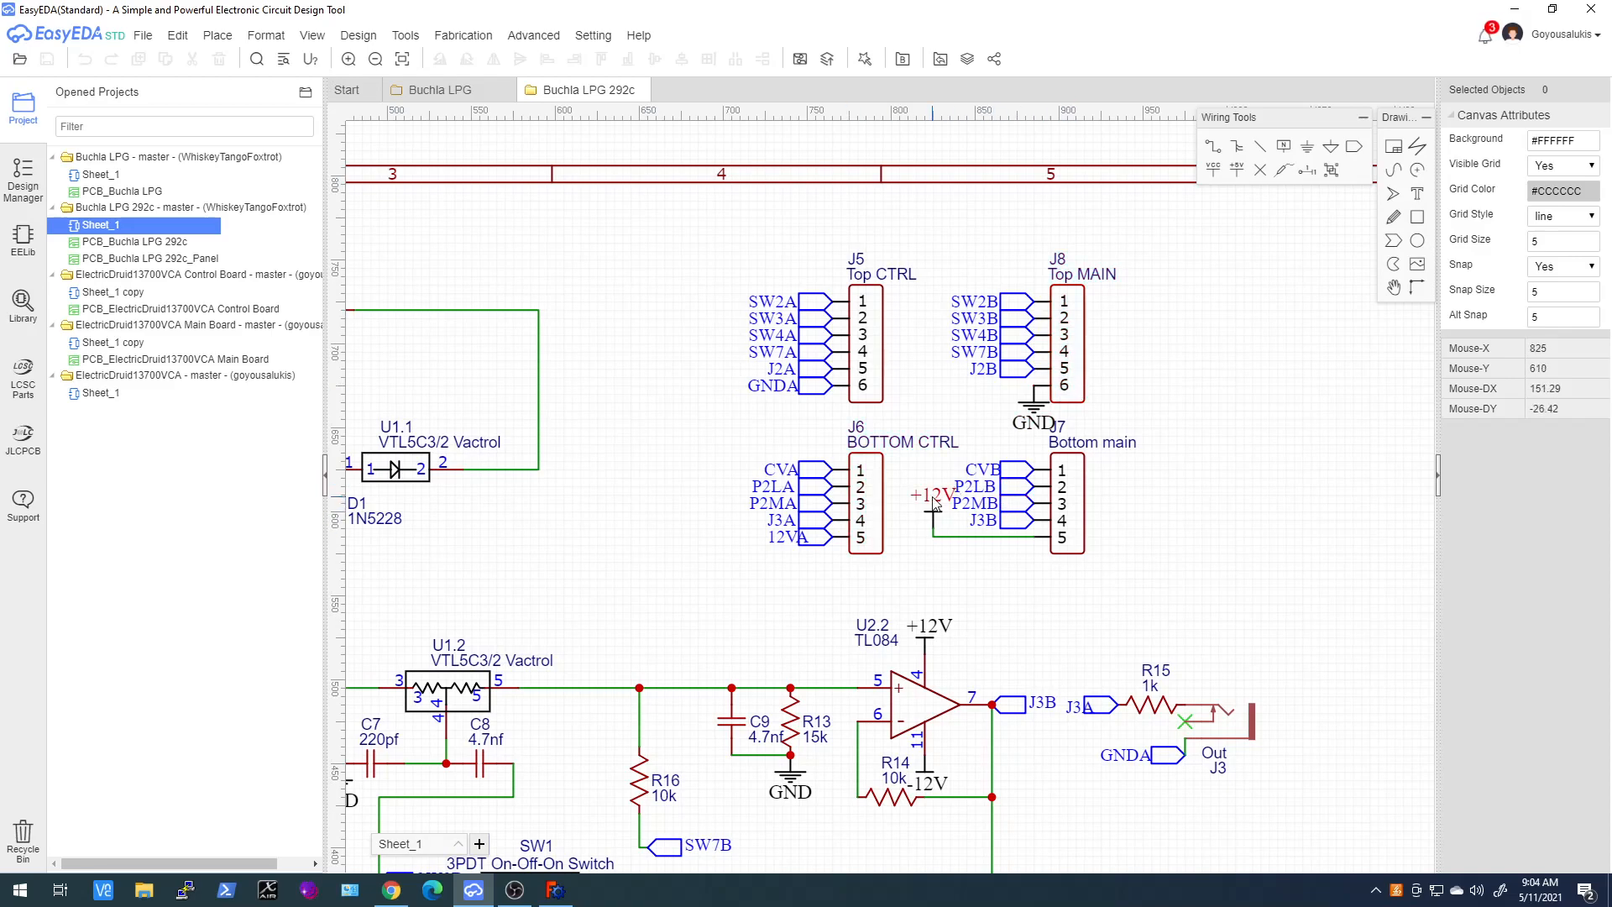
drag(783, 538, 774, 537)
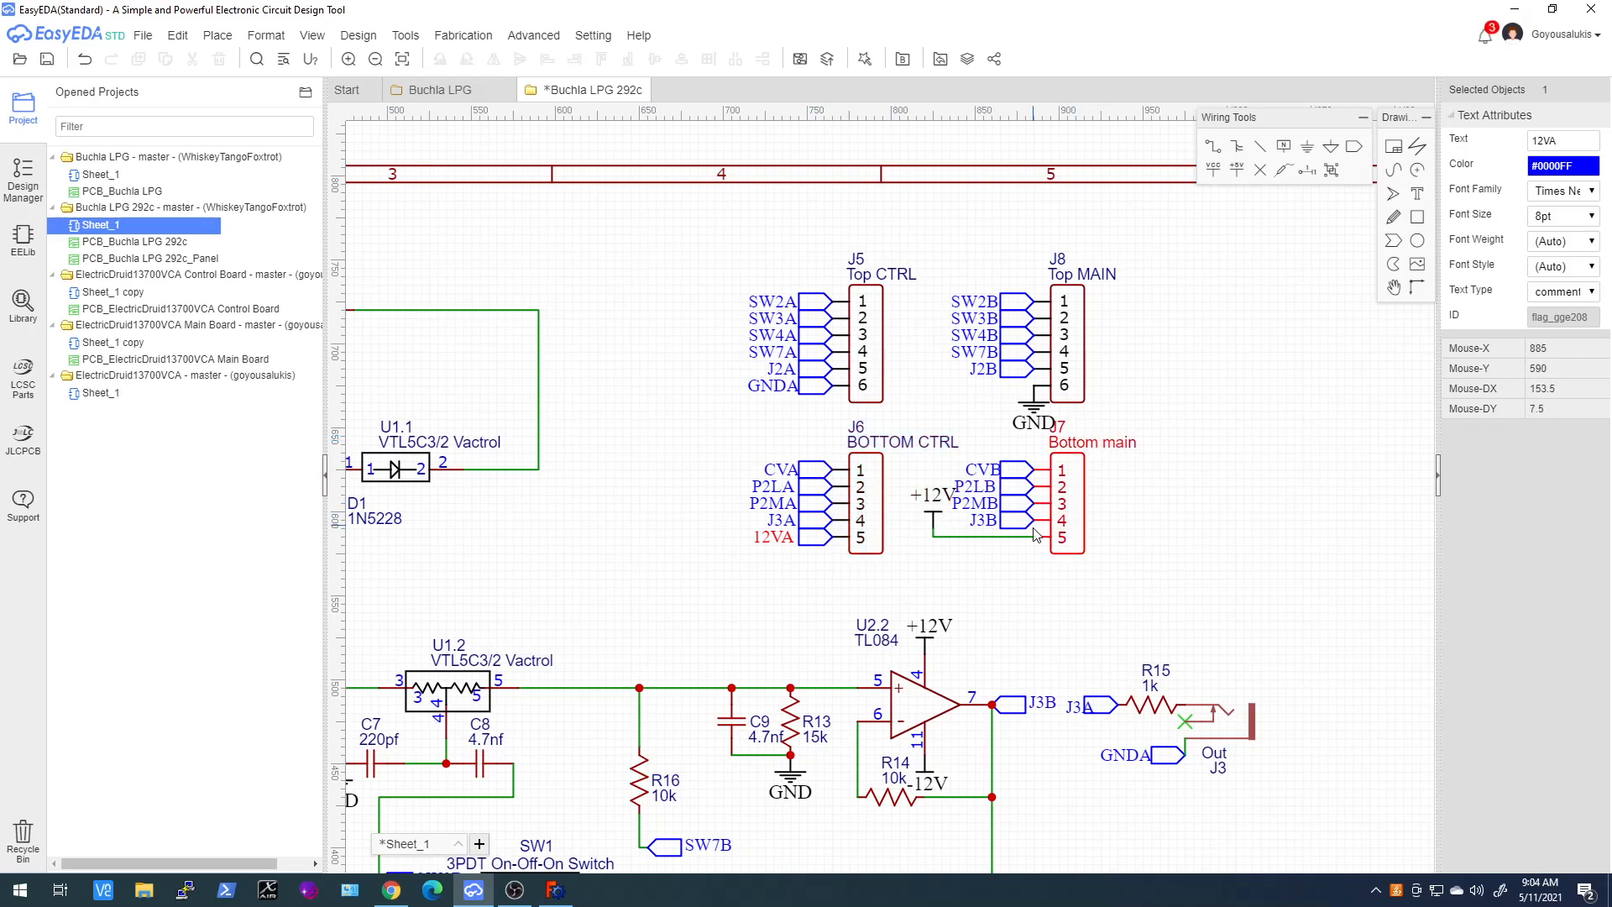
Examine how the 12VA, GNDA and CVA nets link the P1 and J1 control circuitry to the top and bottom headers
scroll(945, 529, down, 4)
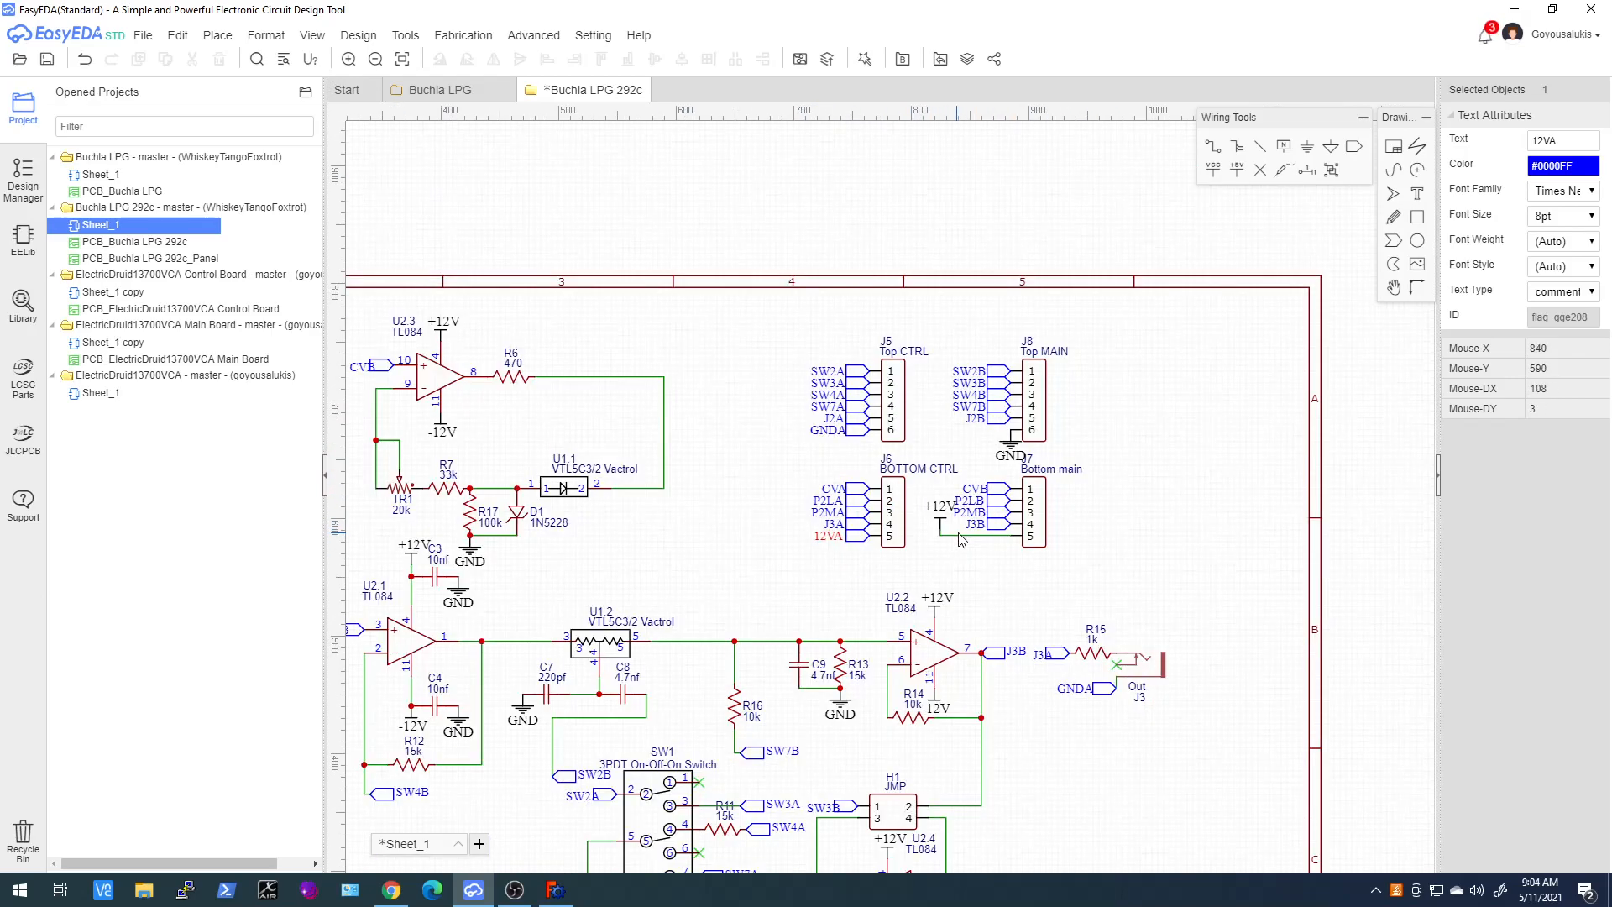
scroll(625, 436, up, 4)
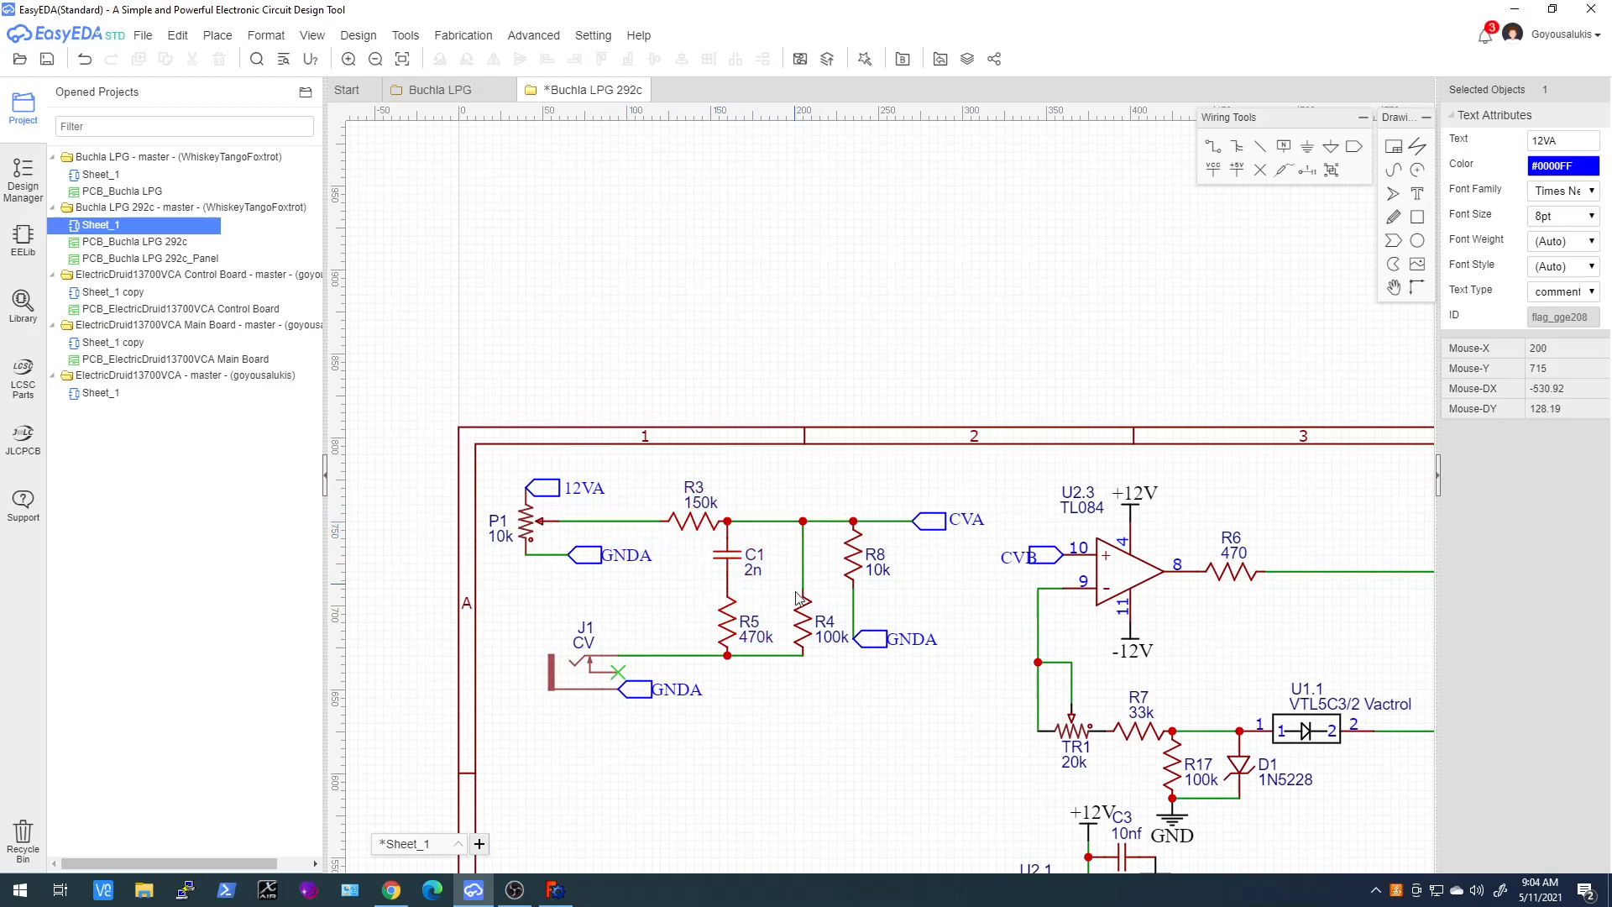
scroll(799, 597, down, 5)
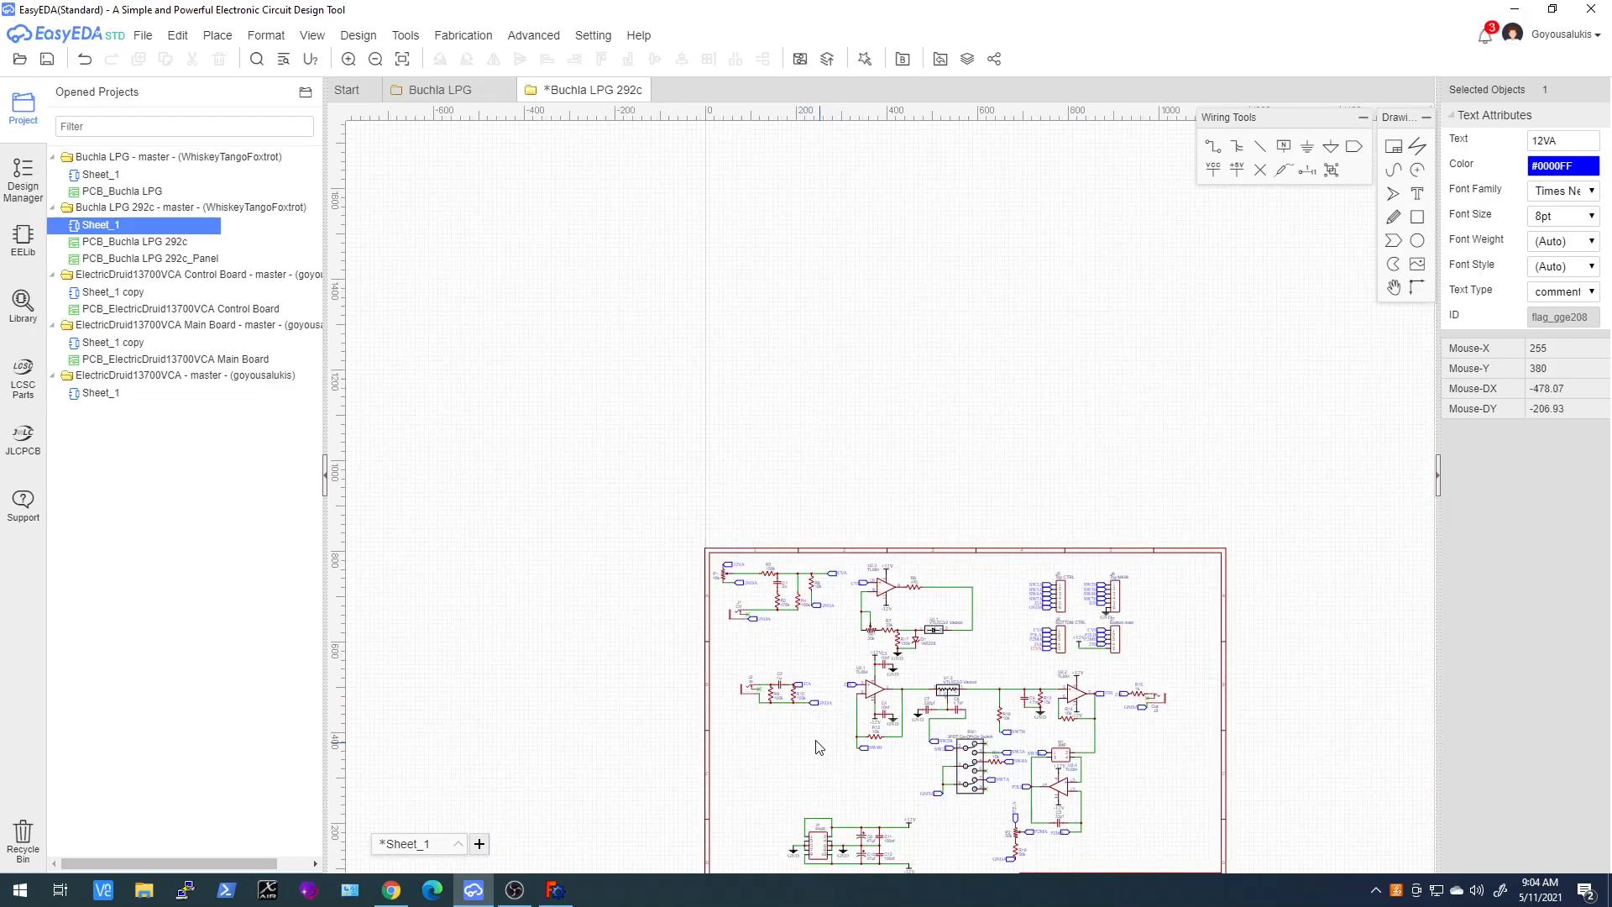
scroll(819, 739, up, 3)
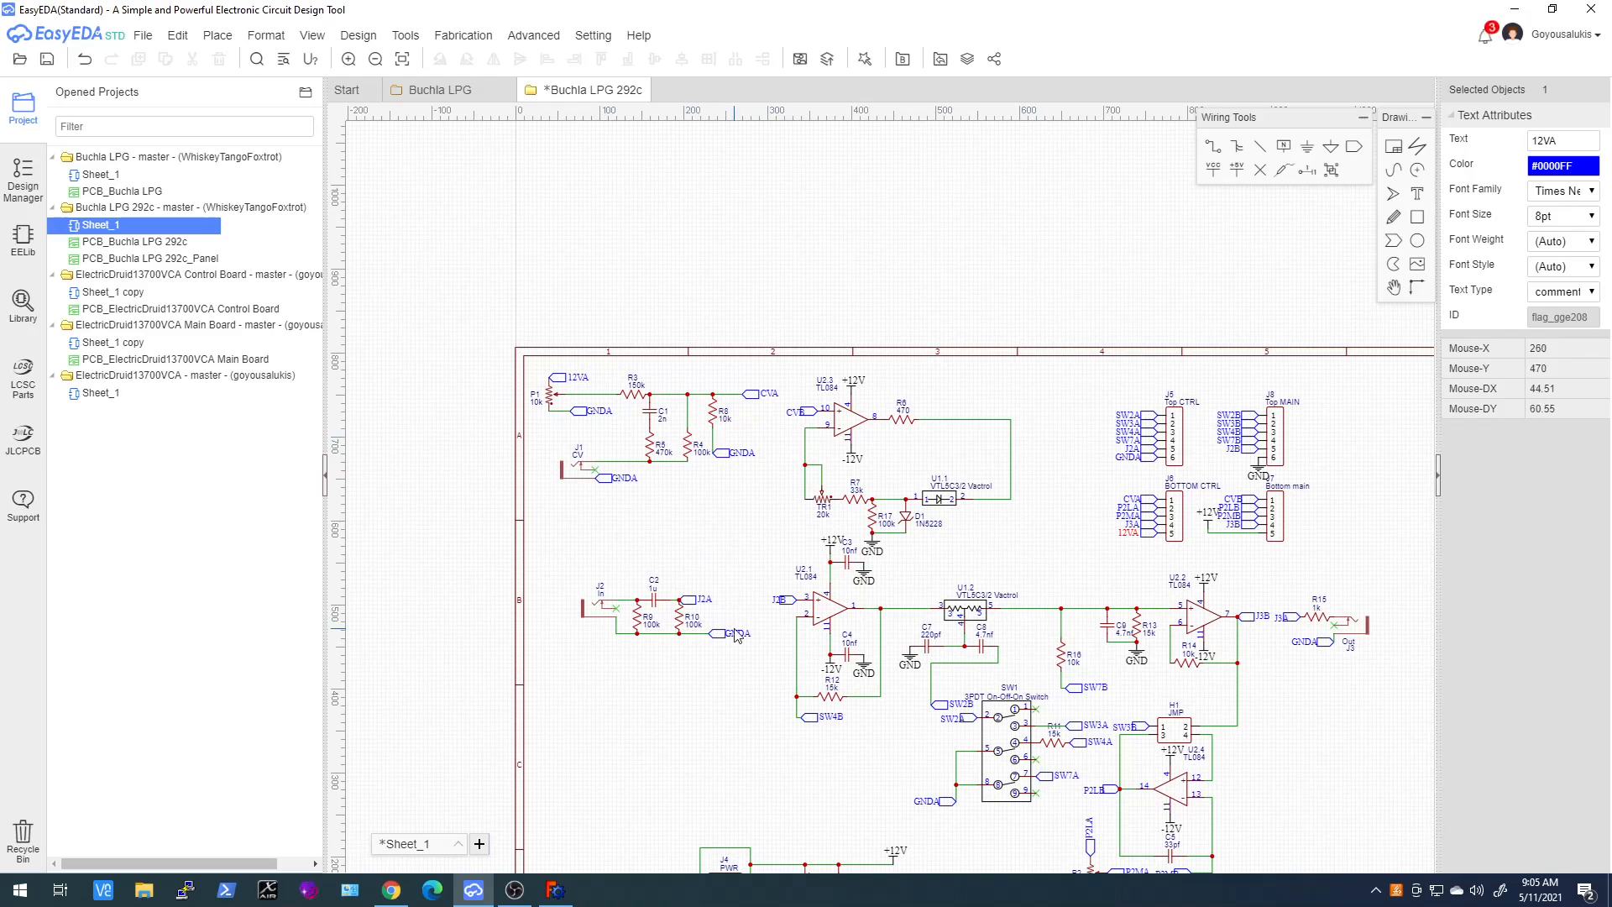
scroll(750, 616, down, 5)
scroll(798, 695, up, 4)
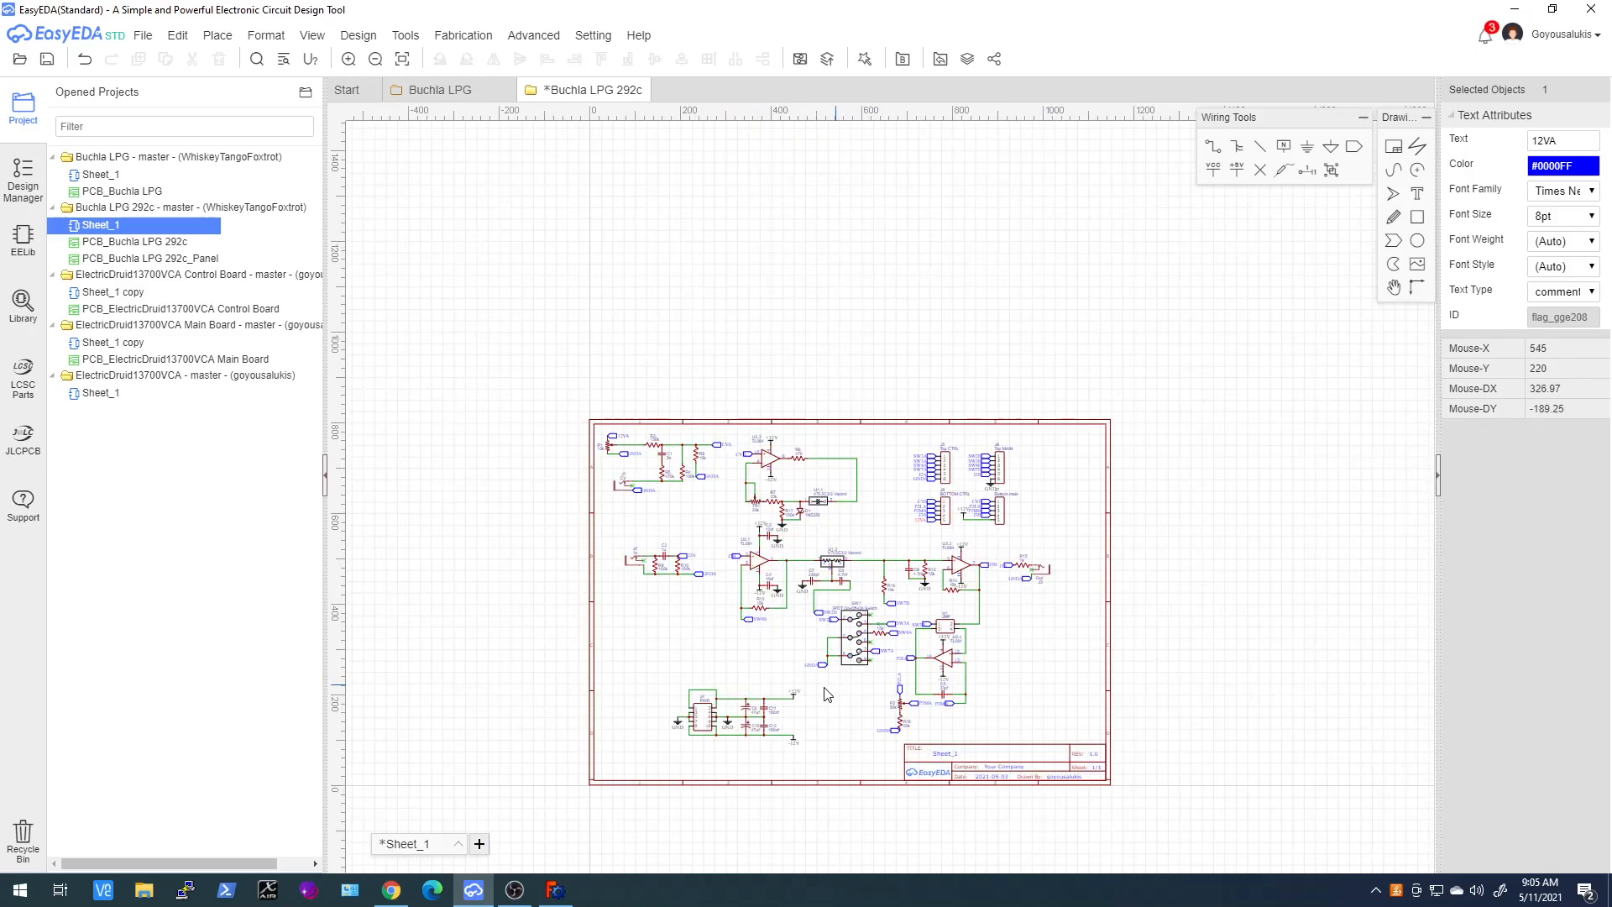
scroll(756, 675, up, 1)
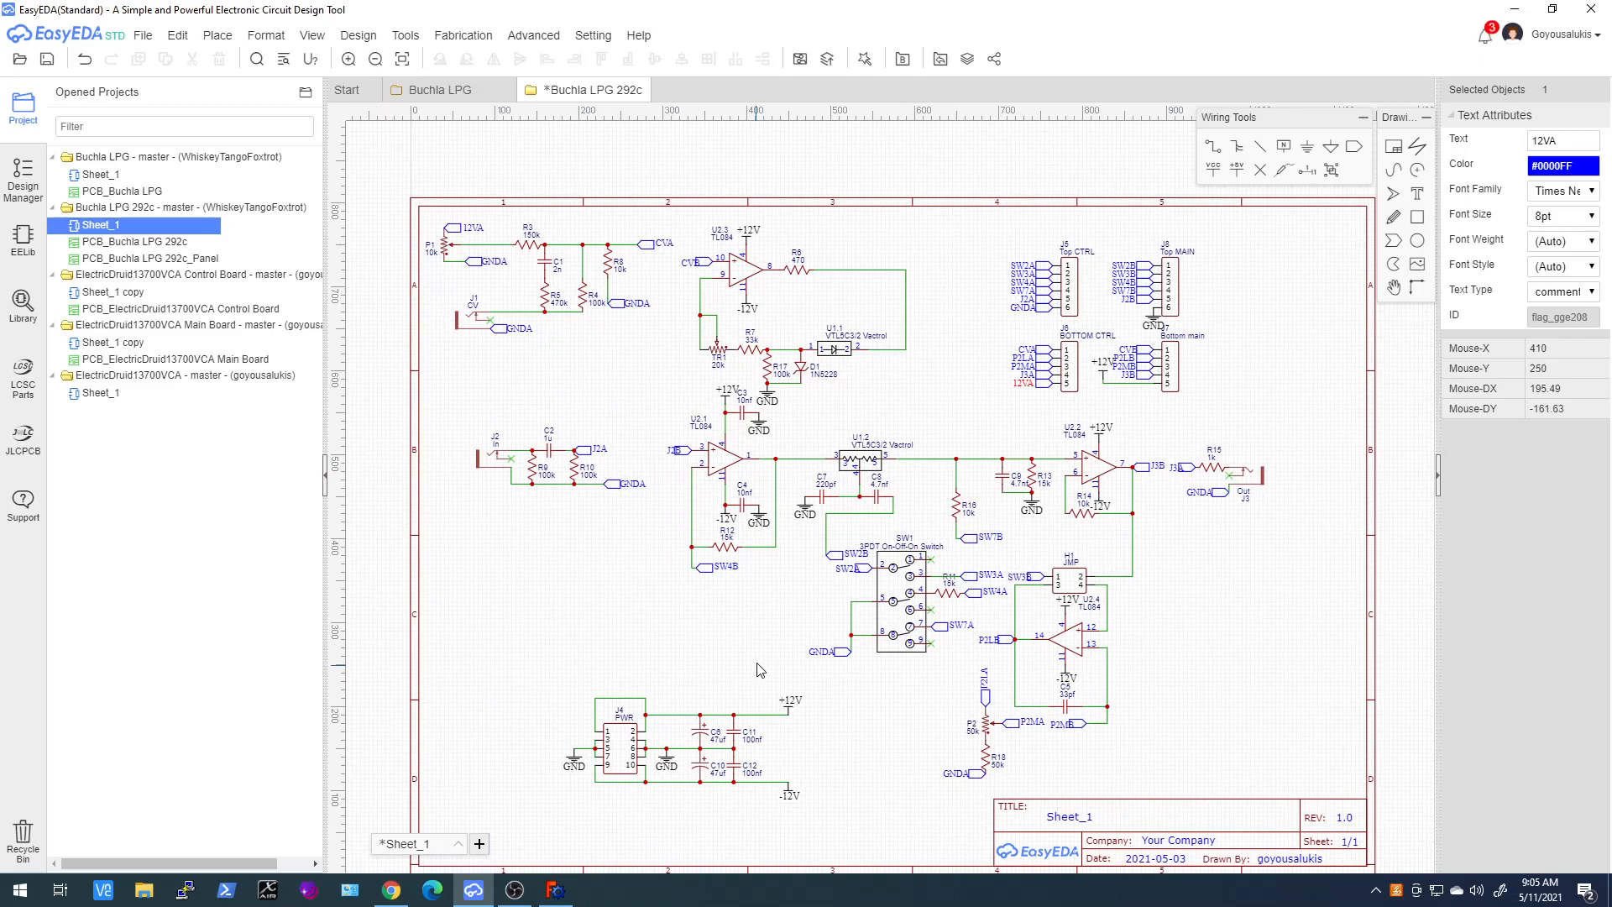
Open the PCB_Buchla LPG 292c layout and view its side-by-side control and main boards
click(140, 243)
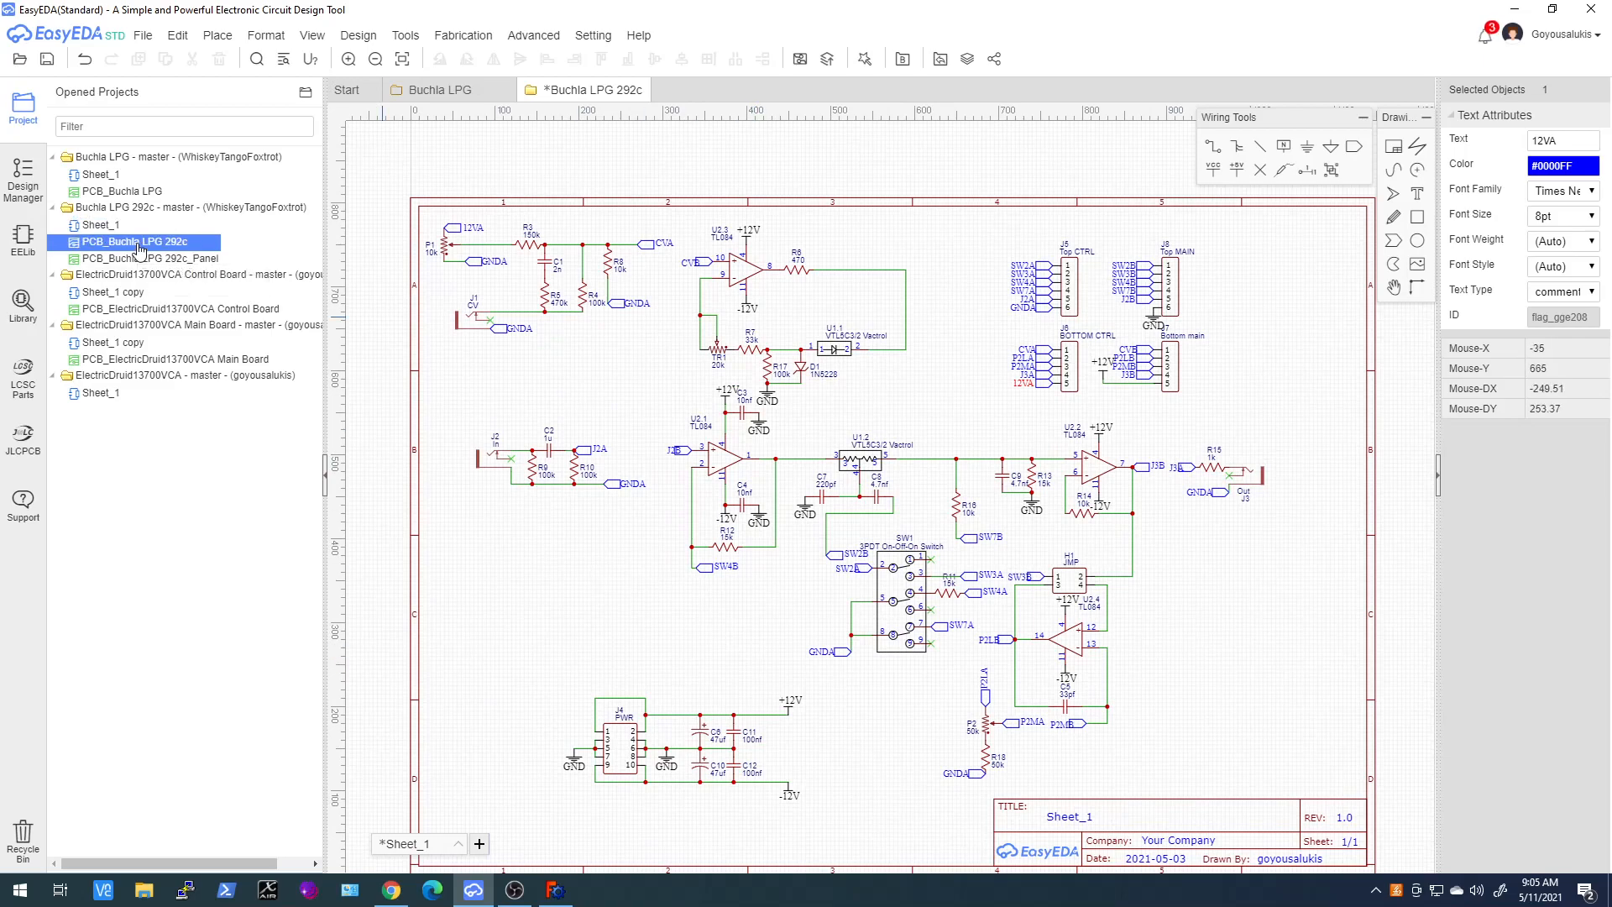
double_click(140, 244)
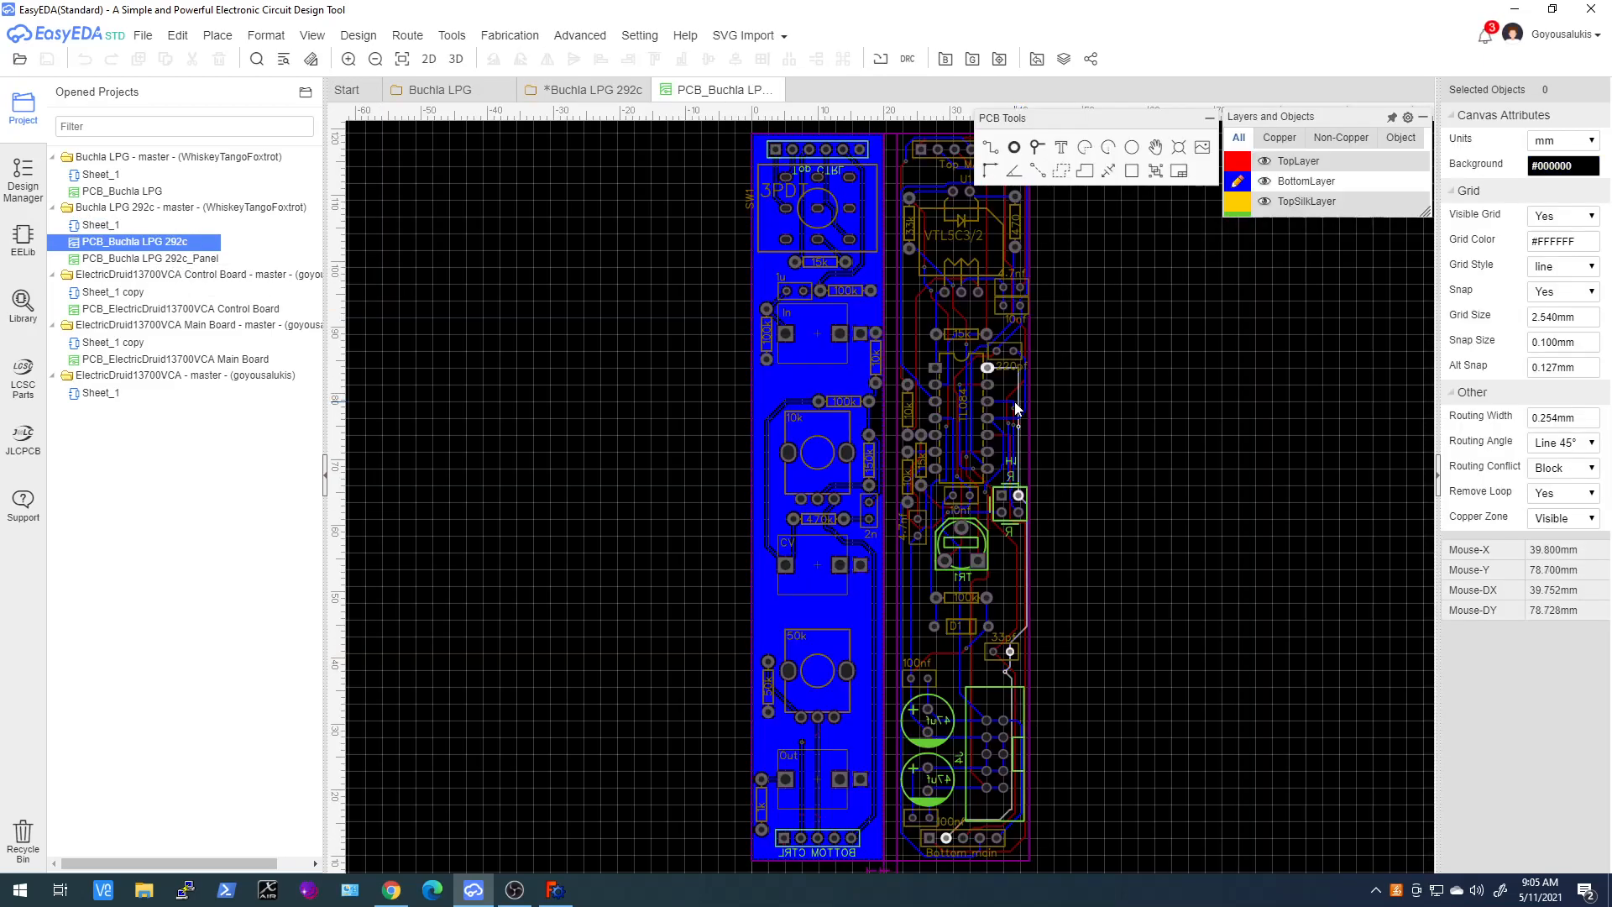
scroll(803, 412, down, 2)
scroll(953, 464, up, 2)
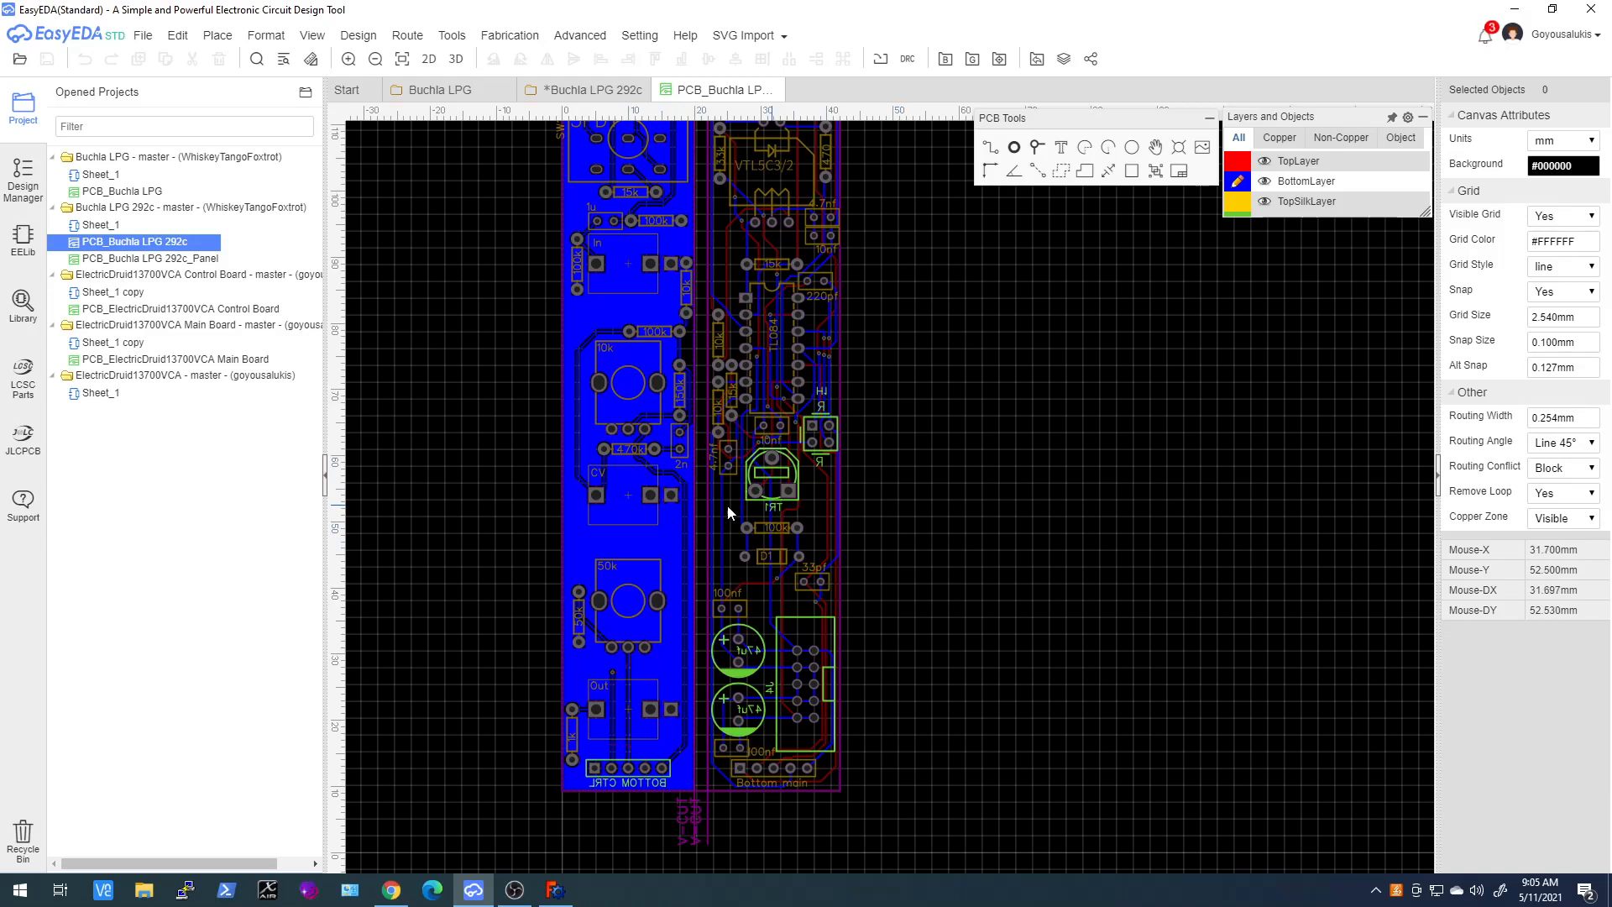
Set the PCB canvas background to grey #999999 in the canvas attributes
right_click(918, 509)
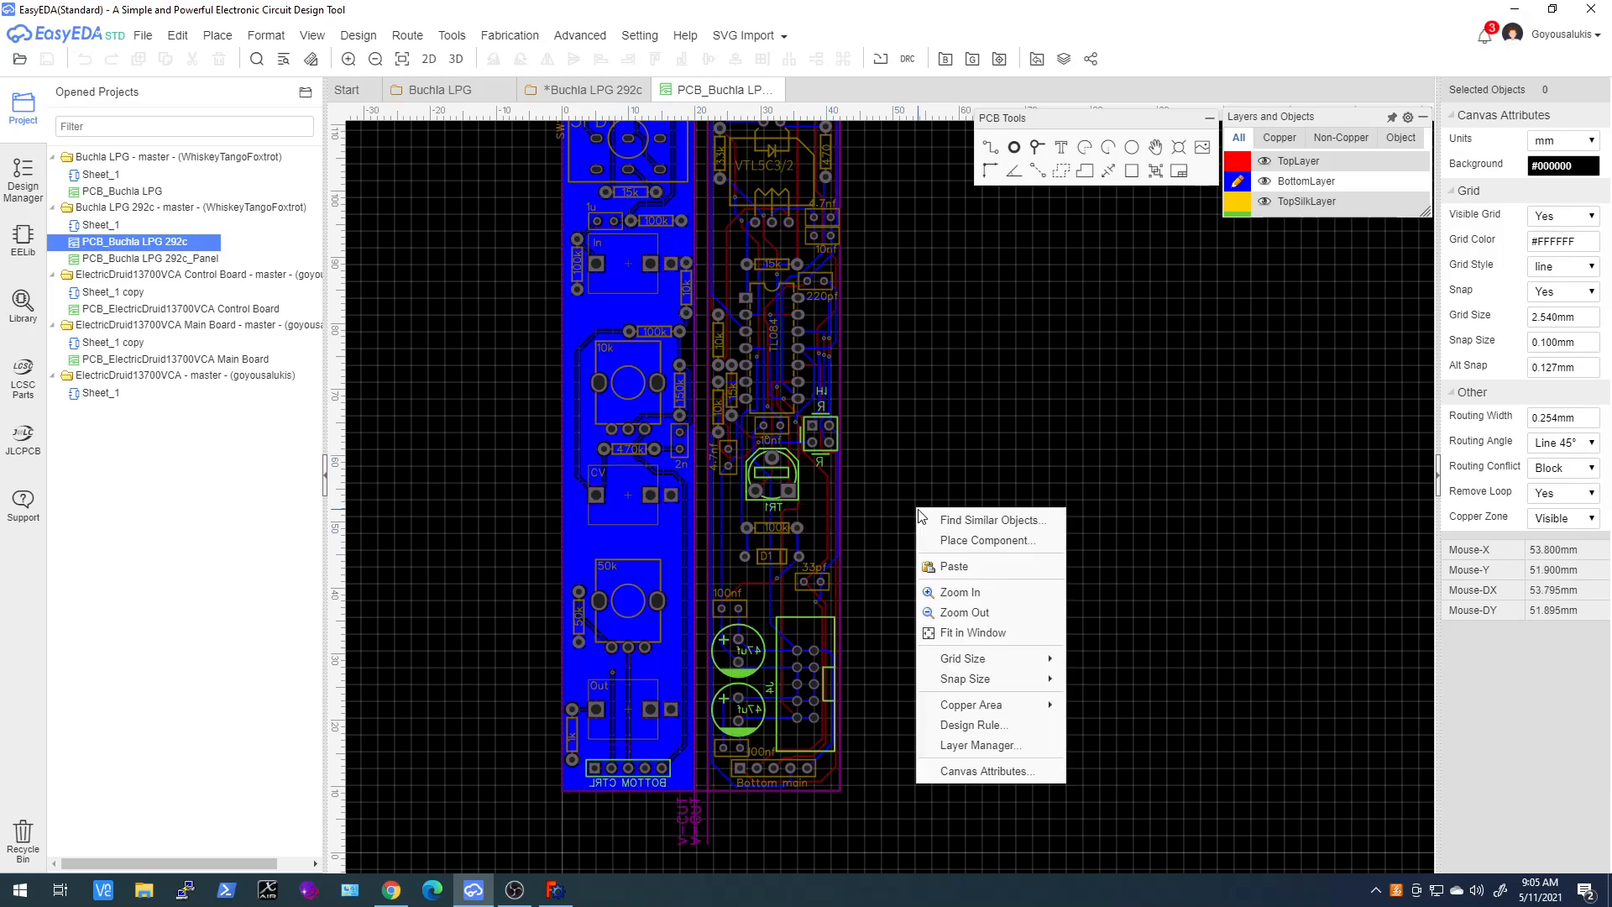
click(984, 771)
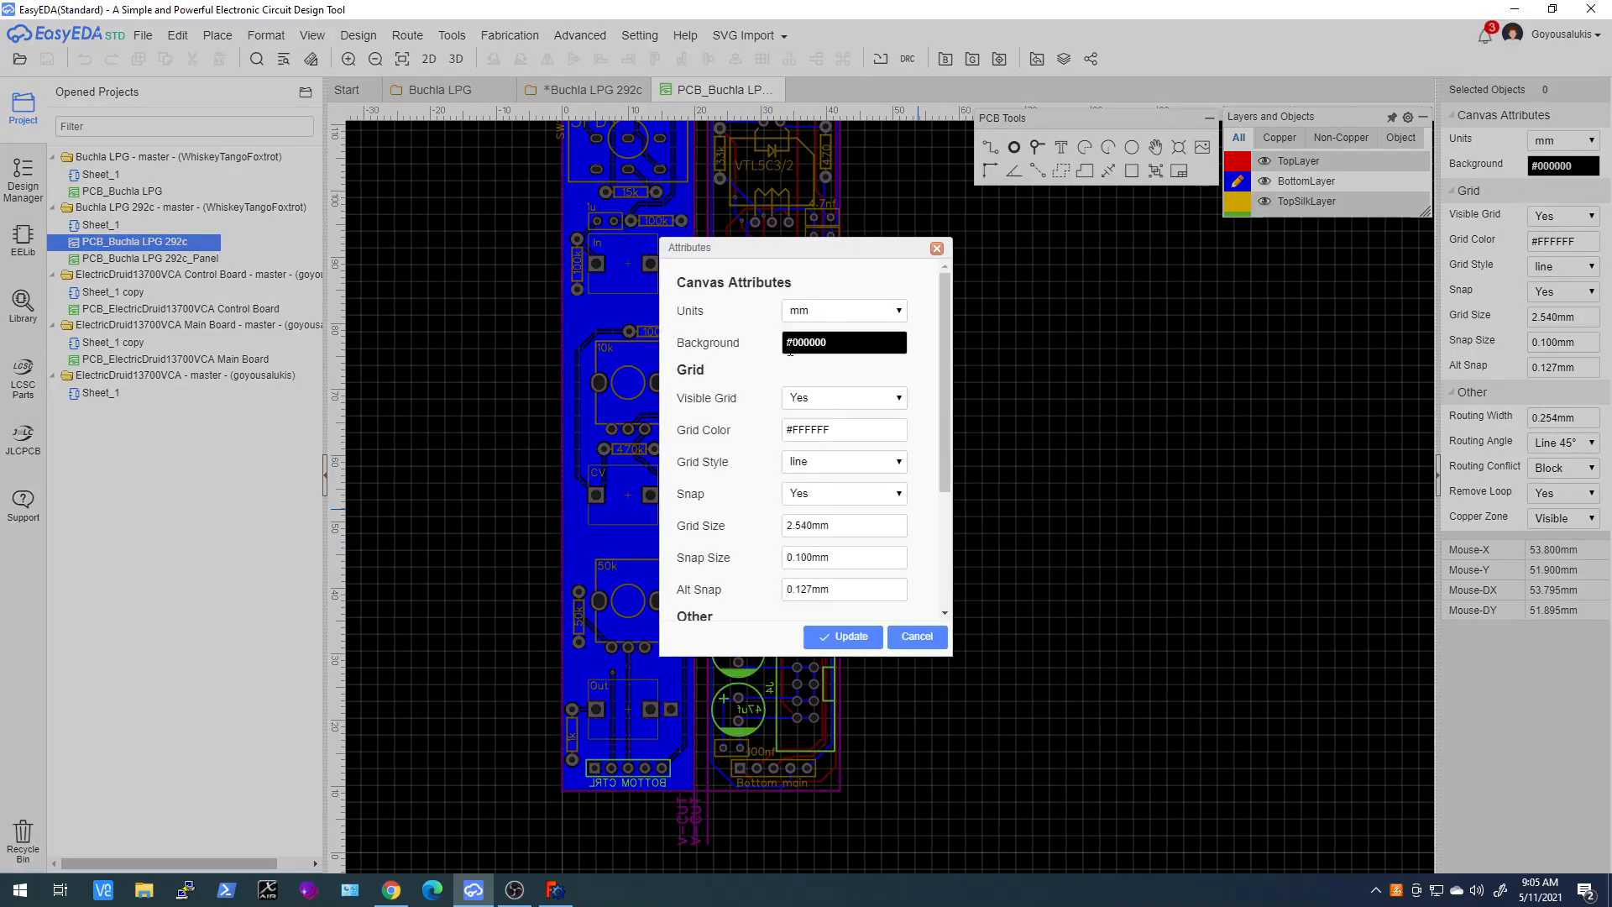
click(821, 341)
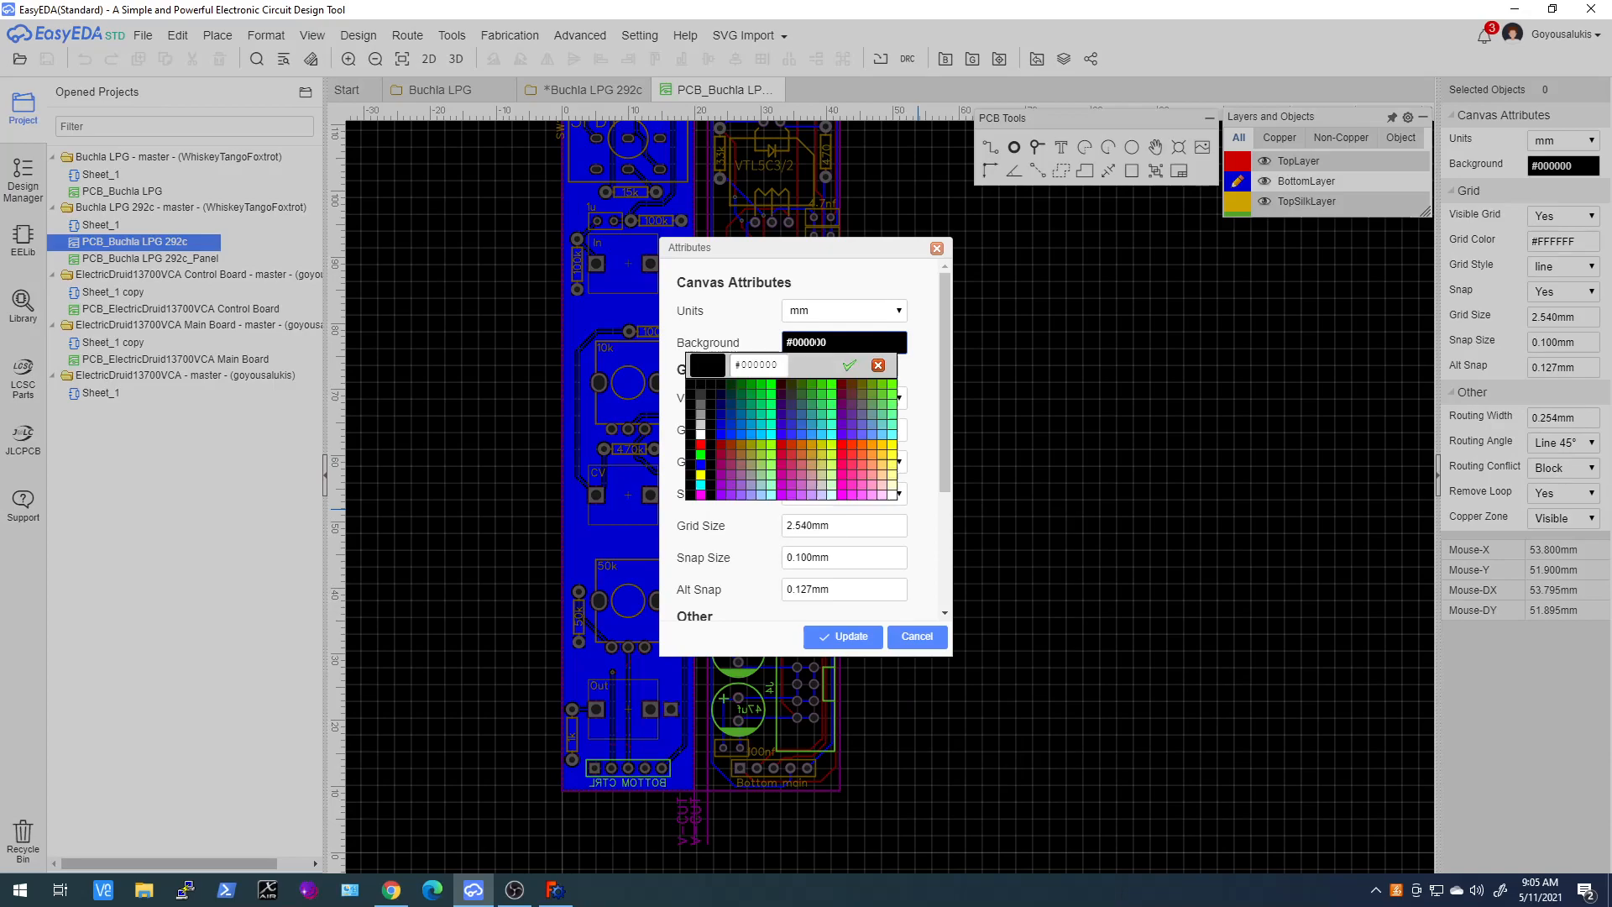
click(701, 412)
click(847, 640)
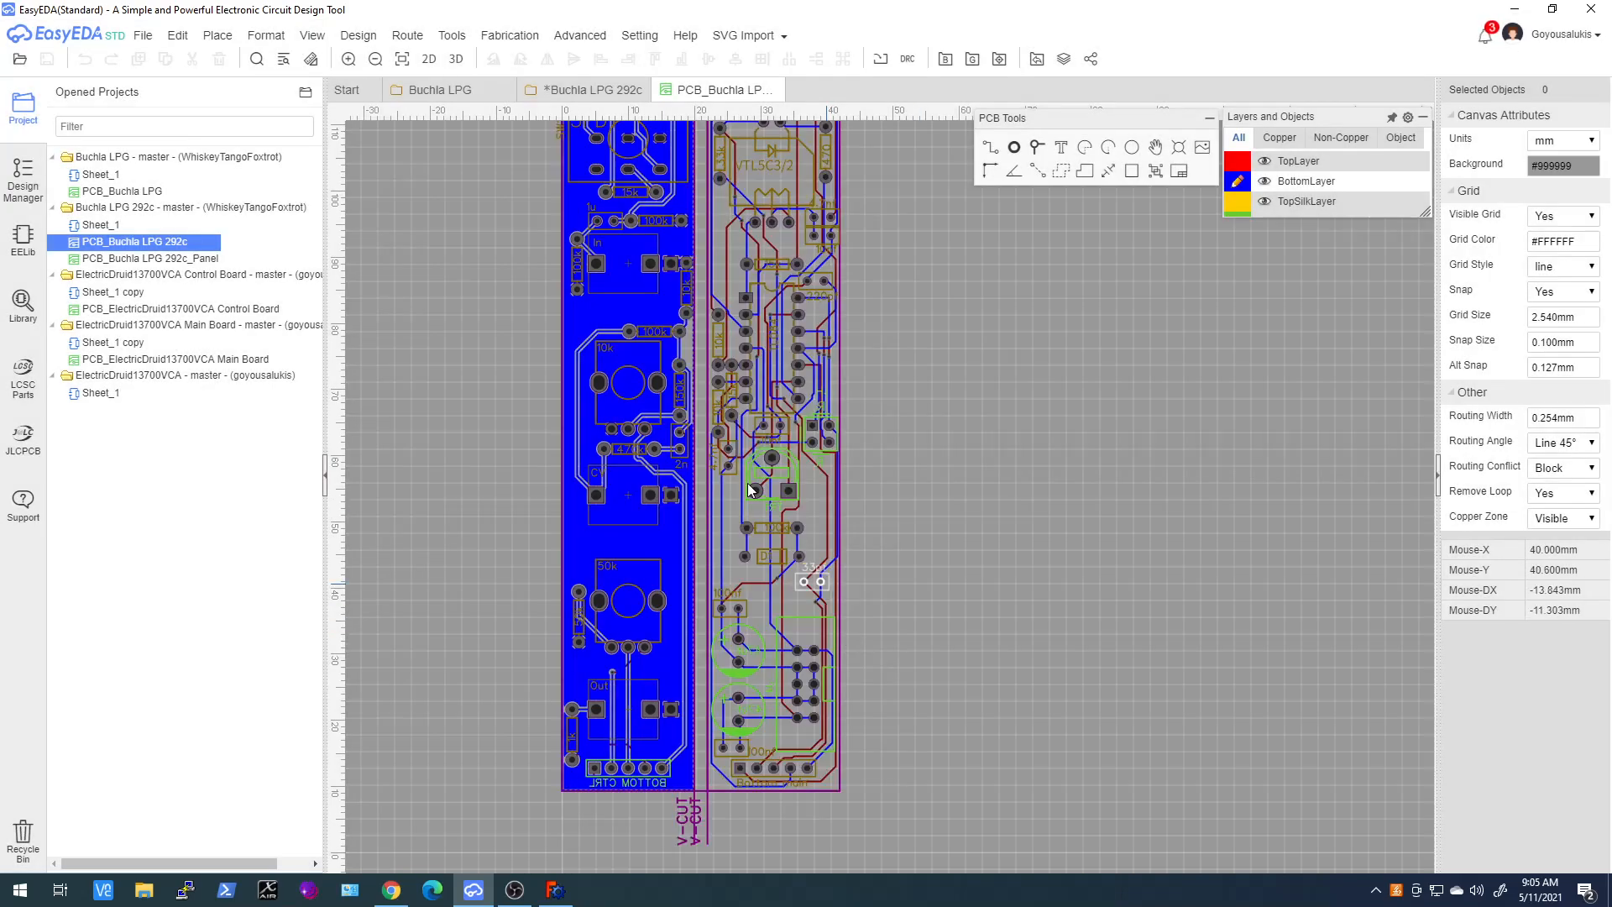
Examine the 292c layout's upper and lower header rows, shared board outline and V-CUT lines between the control and main boards
scroll(567, 429, down, 2)
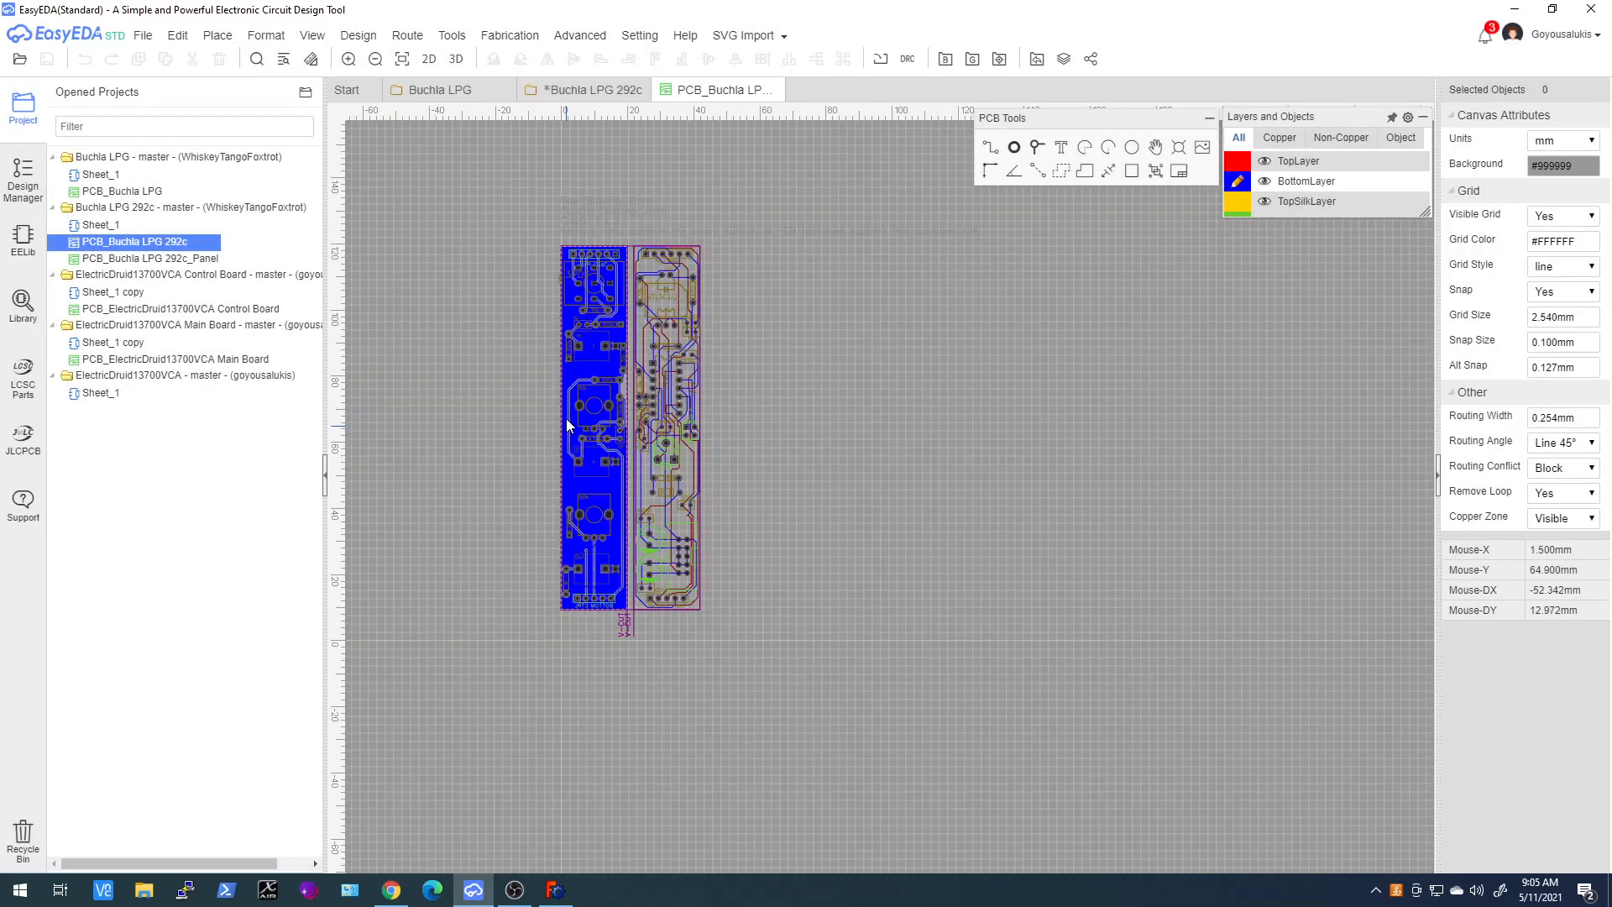
scroll(561, 346, up, 2)
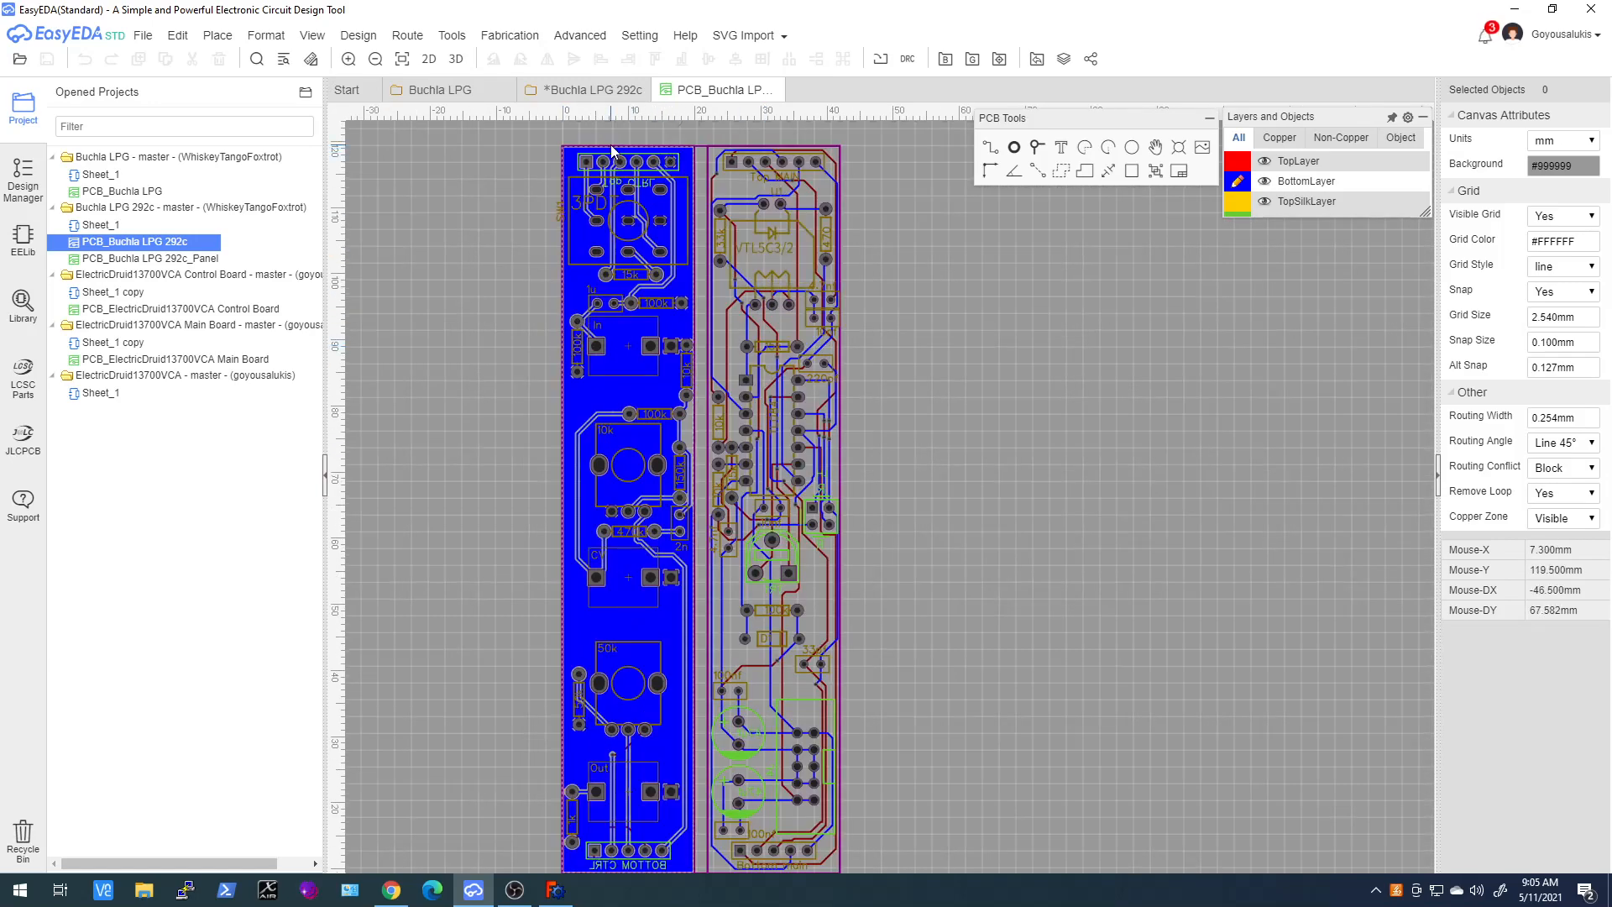
scroll(601, 345, down, 1)
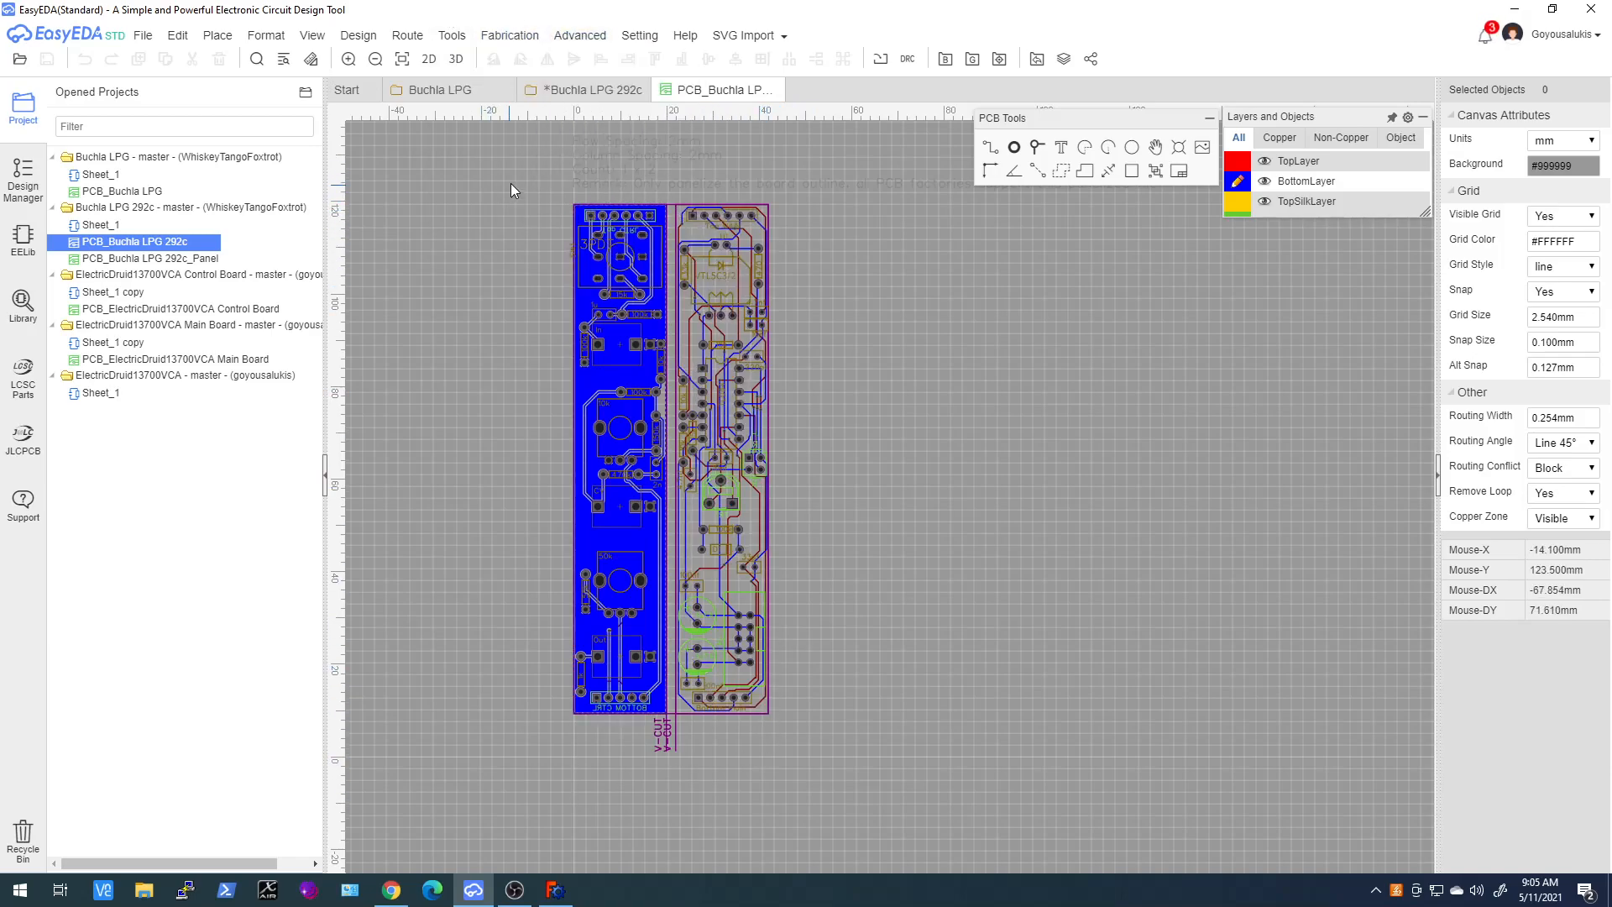
scroll(510, 183, up, 1)
right_drag(583, 177, 506, 274)
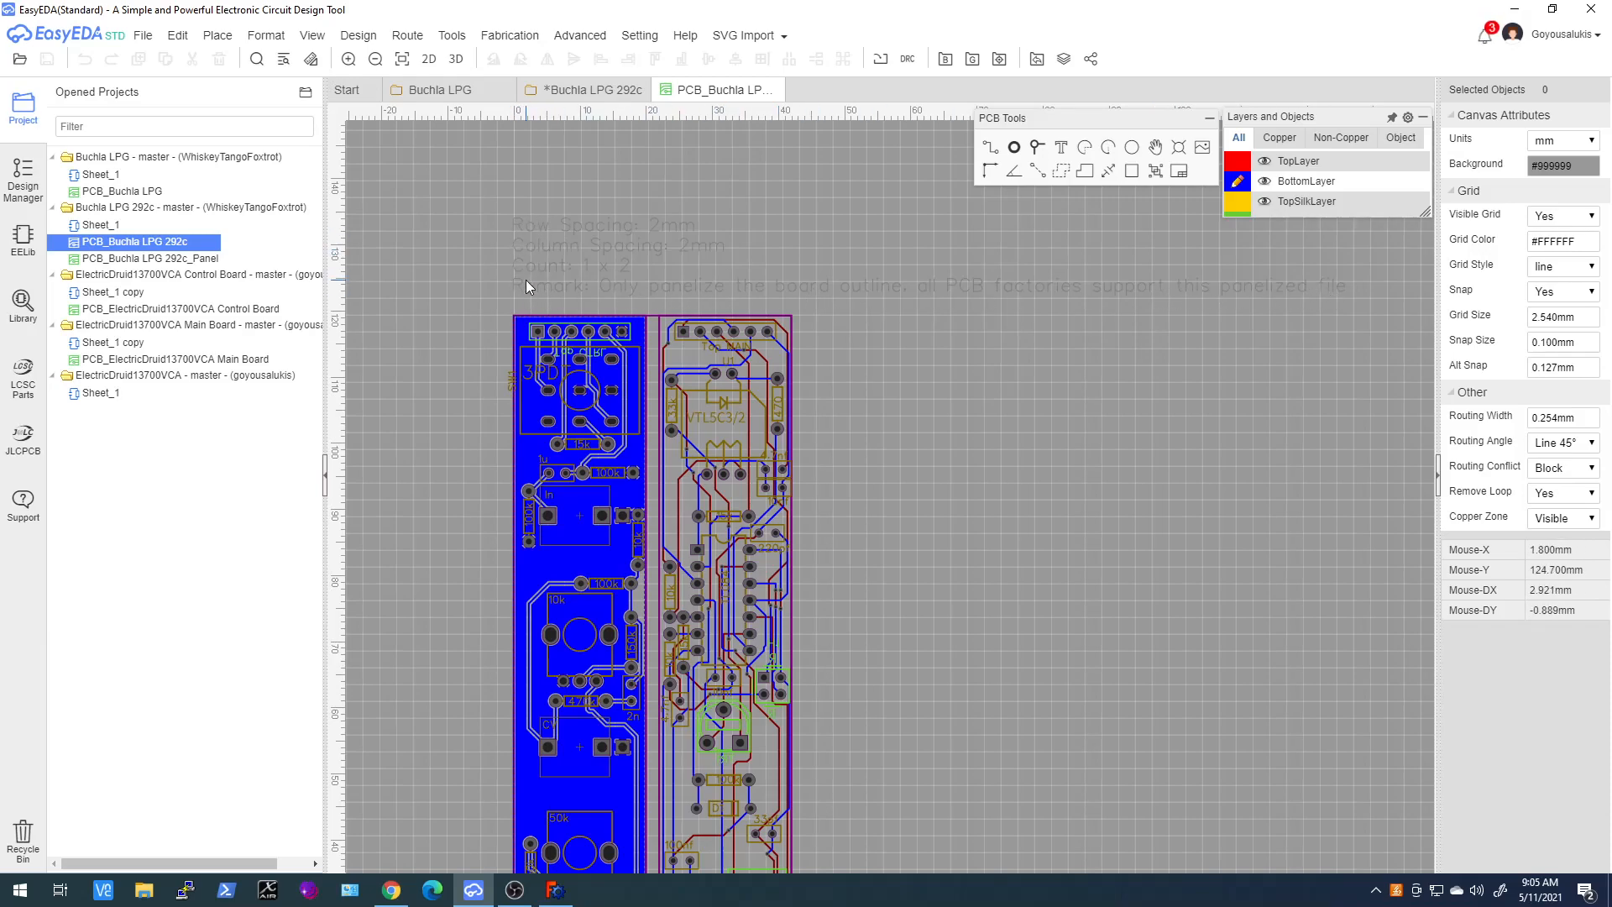
scroll(526, 279, down, 3)
scroll(512, 600, up, 3)
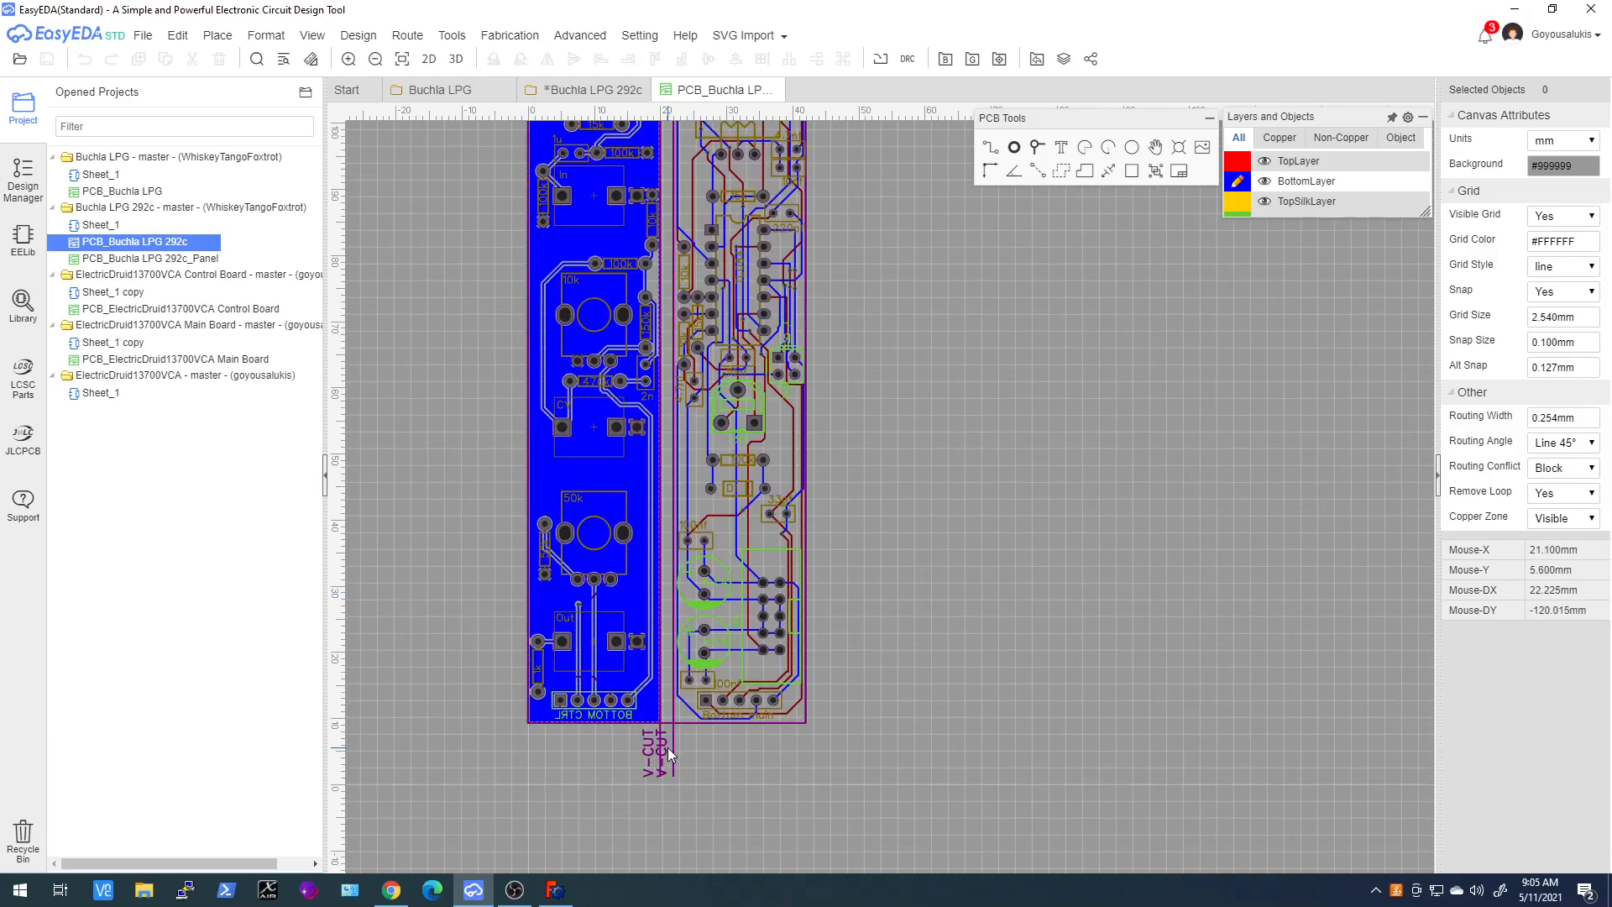
scroll(668, 697, up, 1)
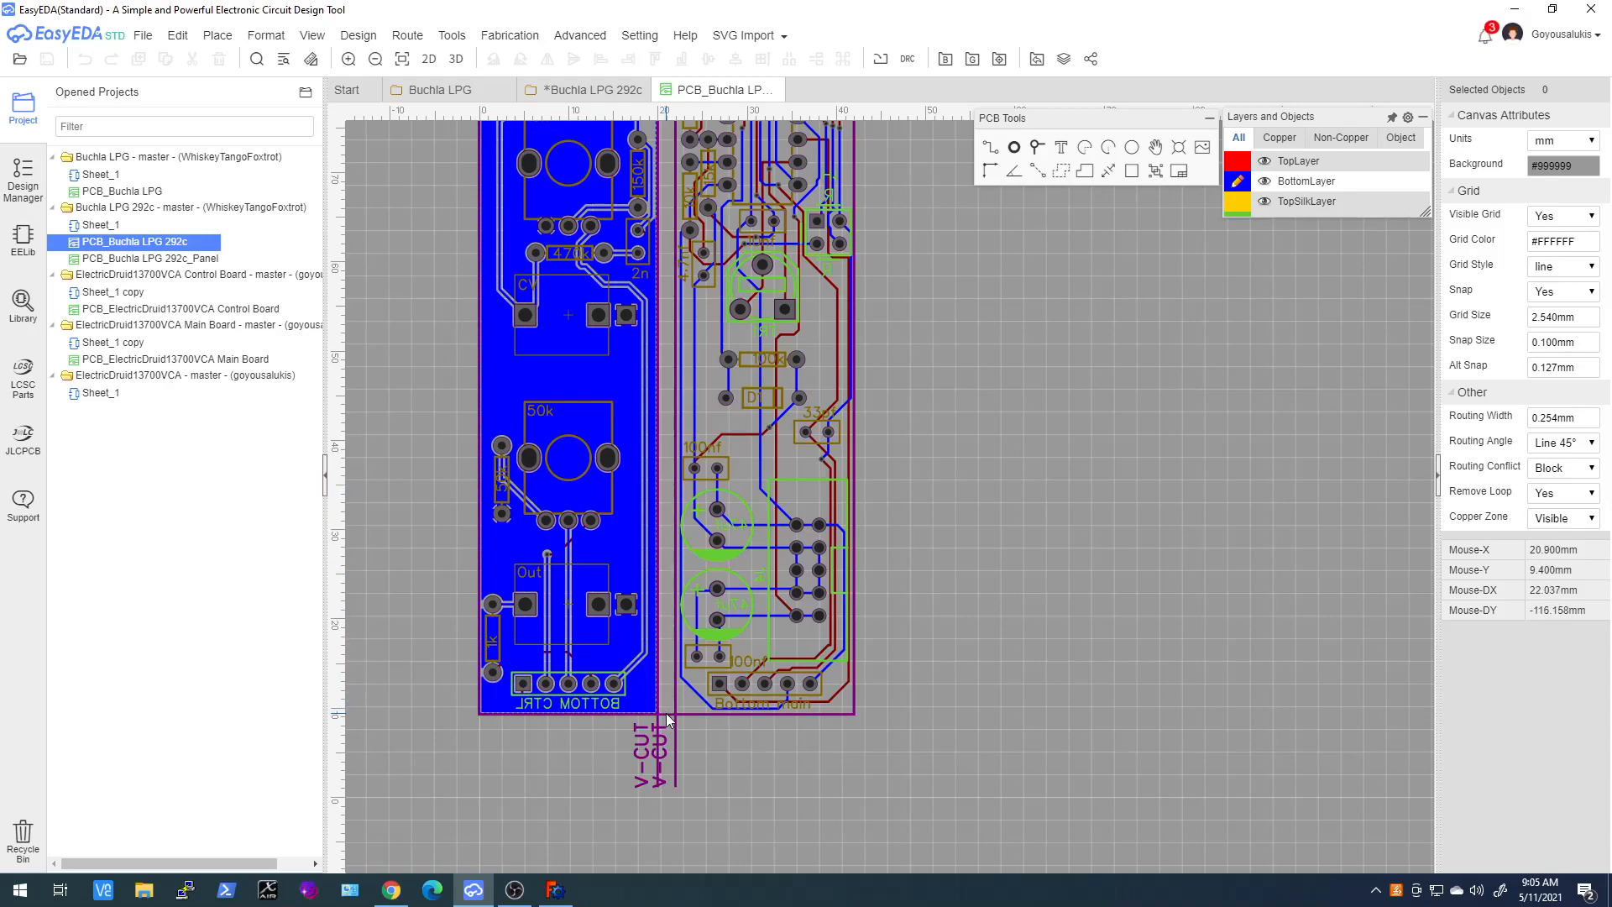
scroll(667, 713, down, 2)
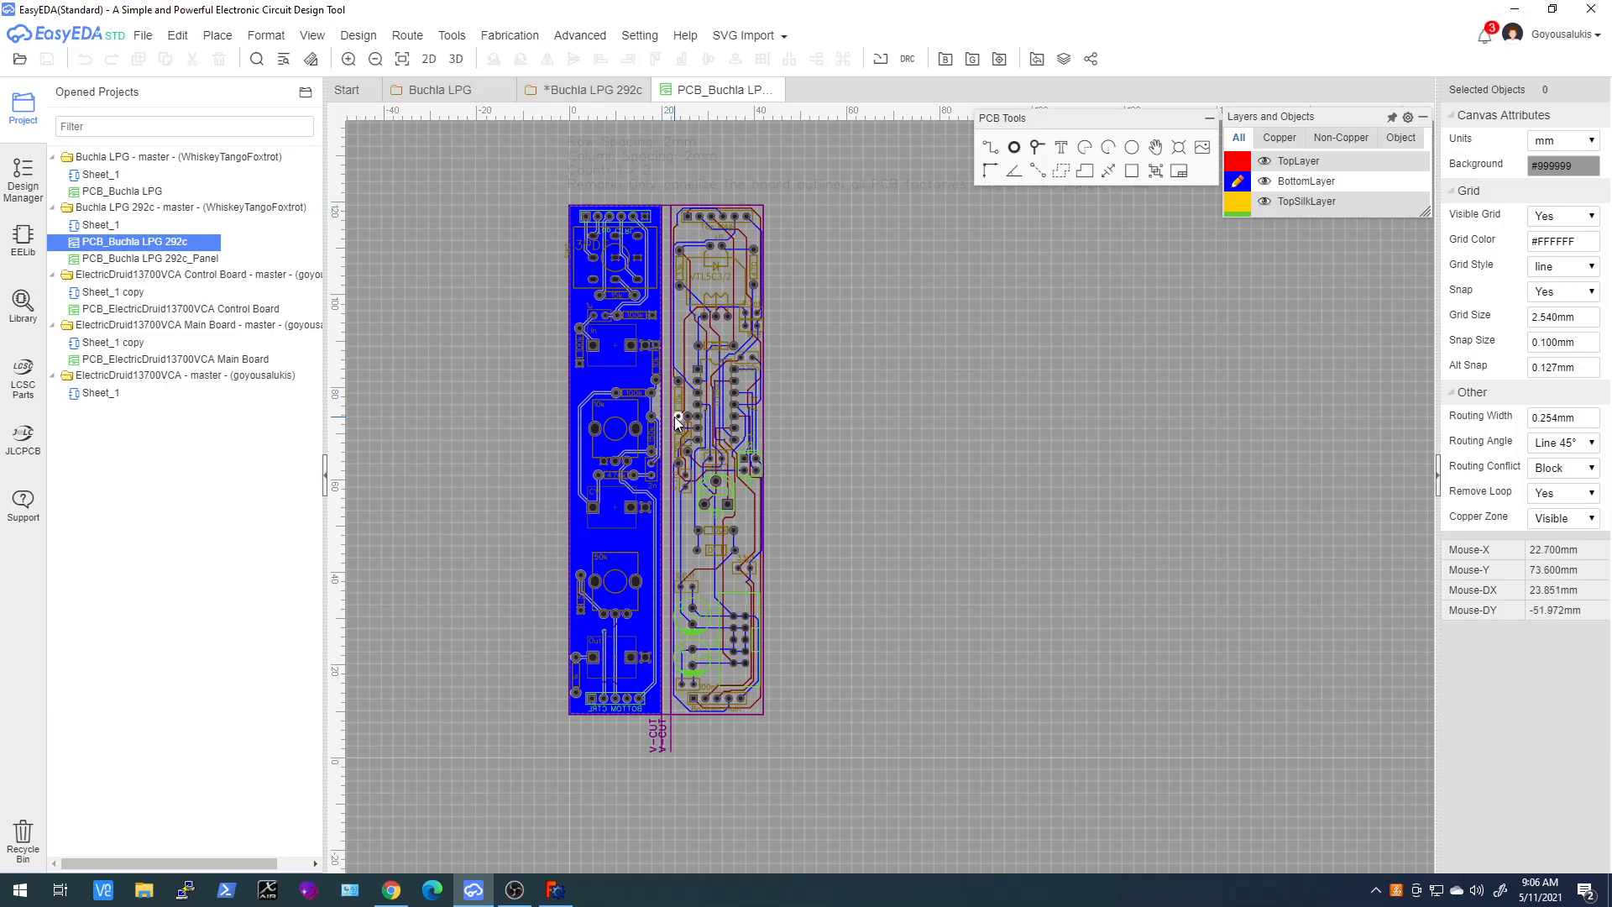
scroll(584, 711, up, 2)
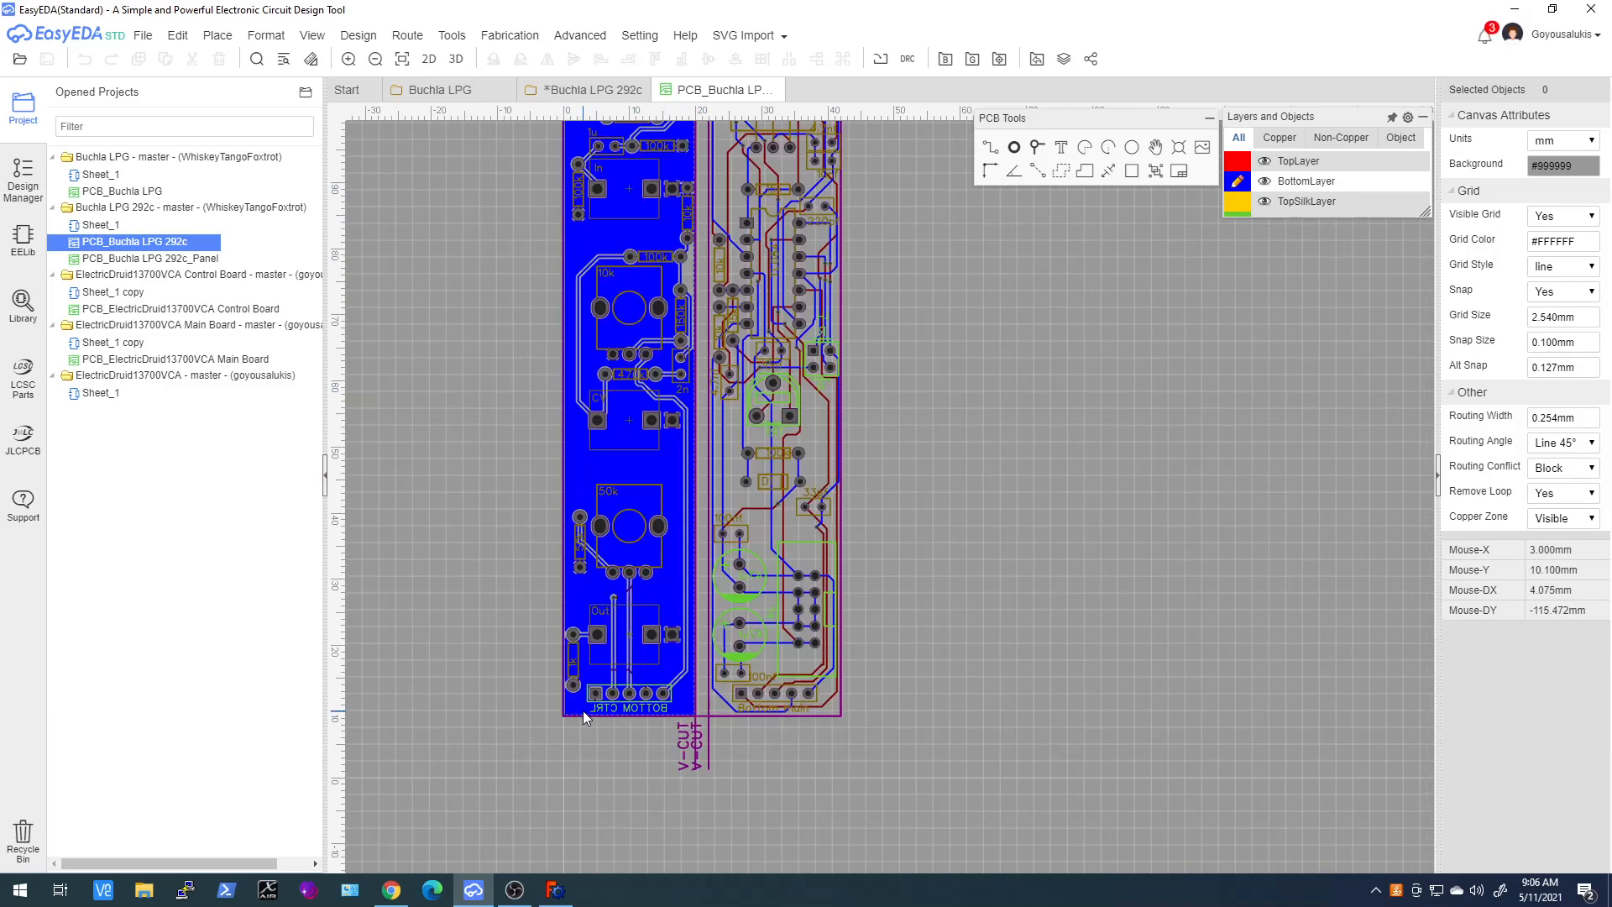
scroll(621, 702, down, 2)
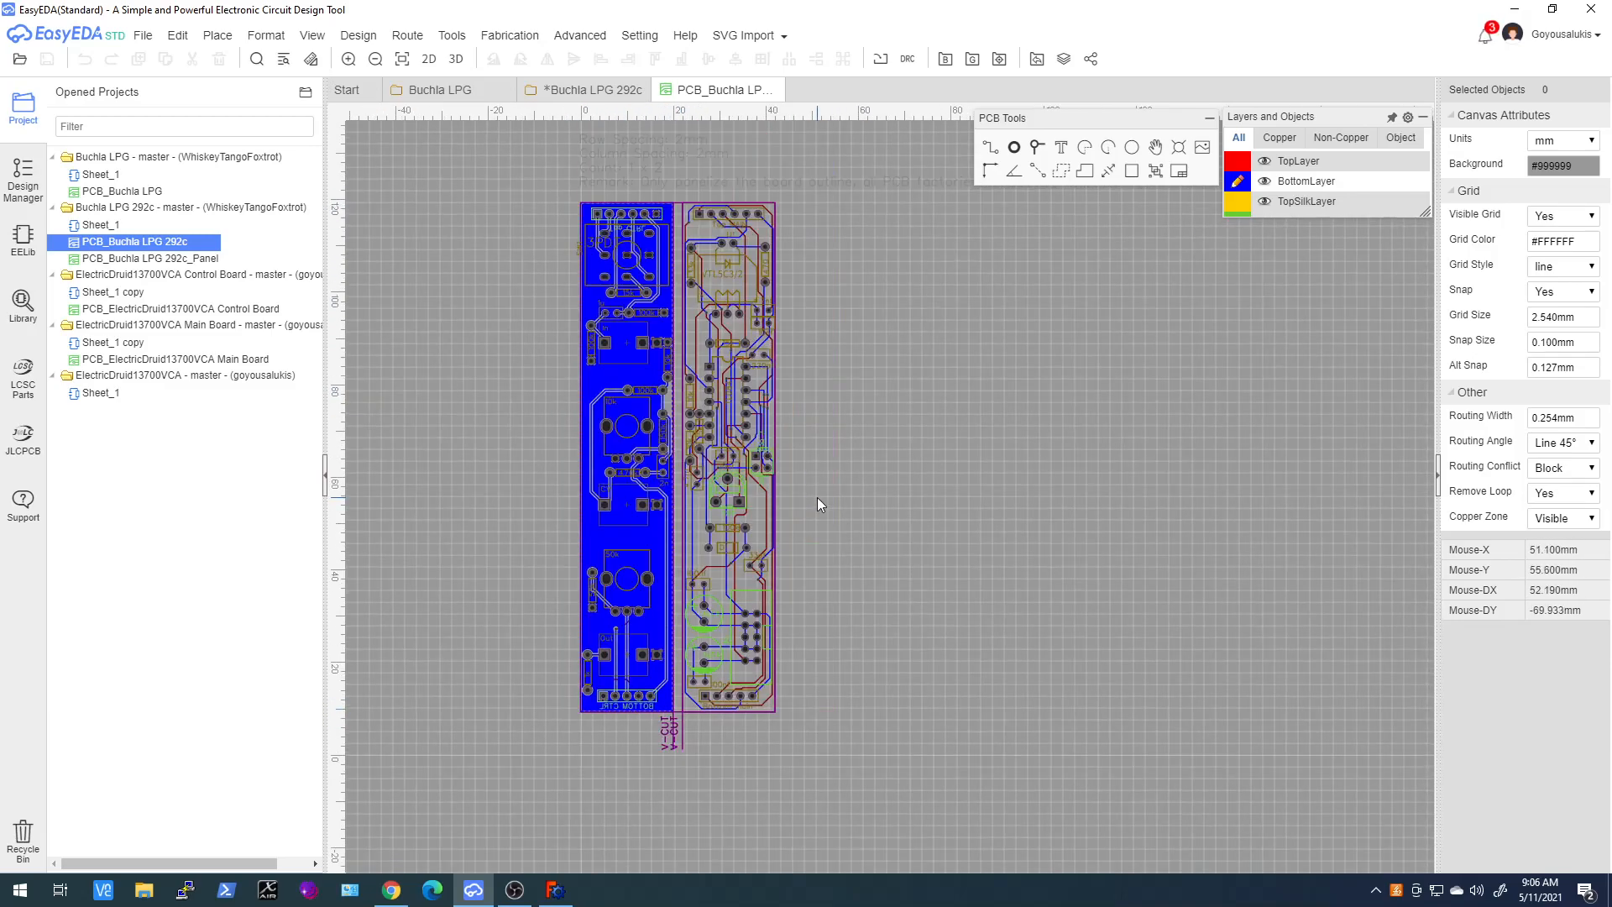
click(440, 92)
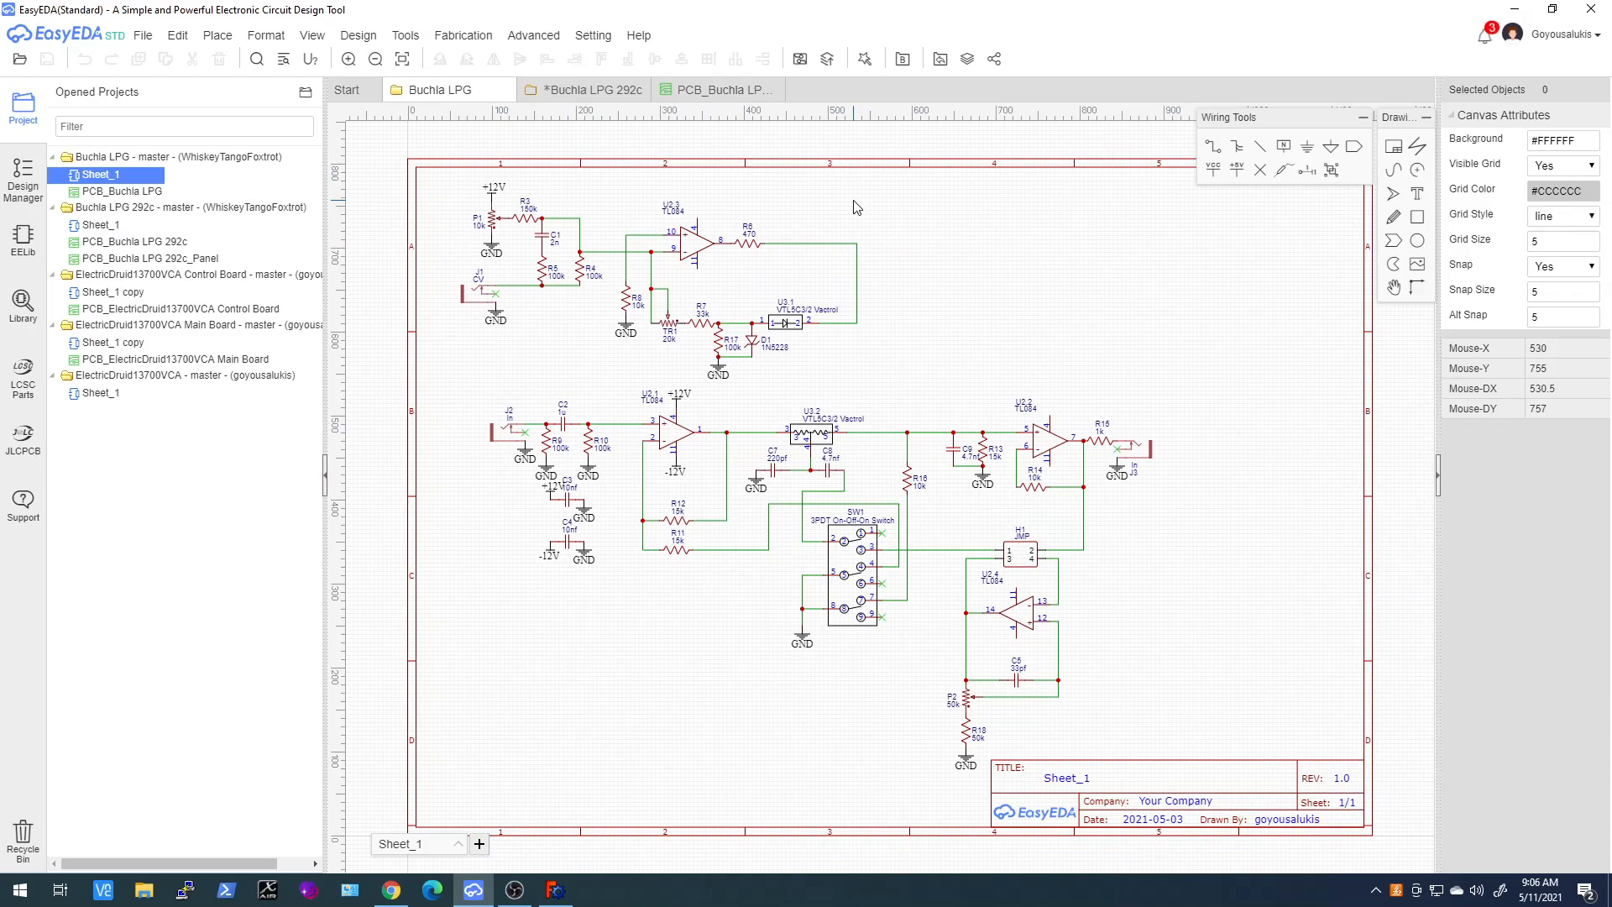
click(800, 59)
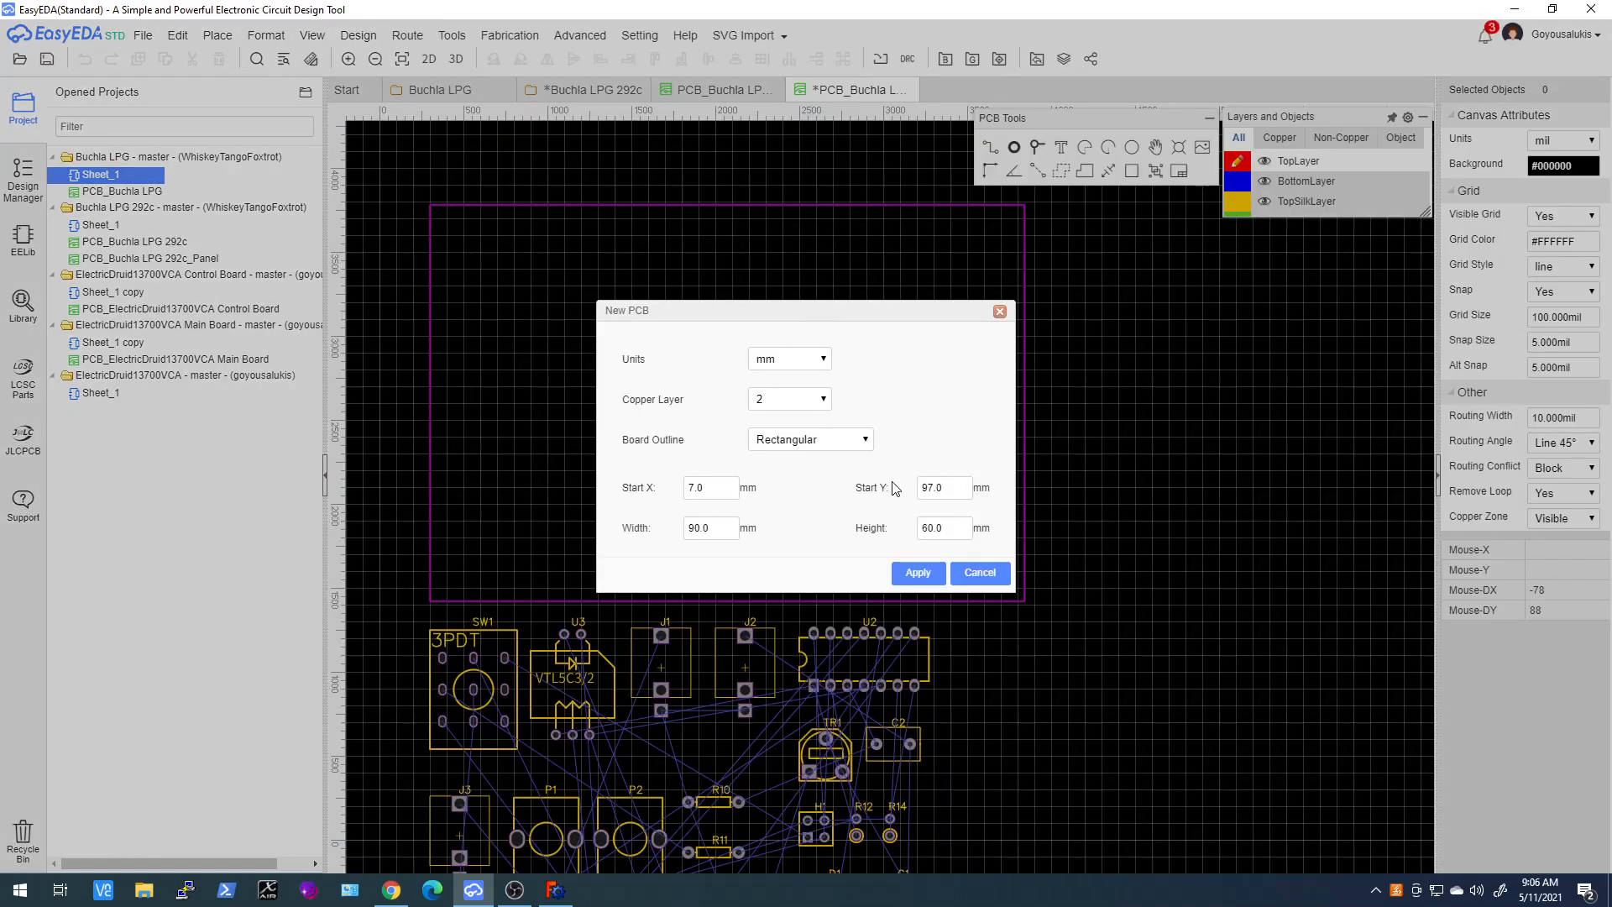
click(979, 572)
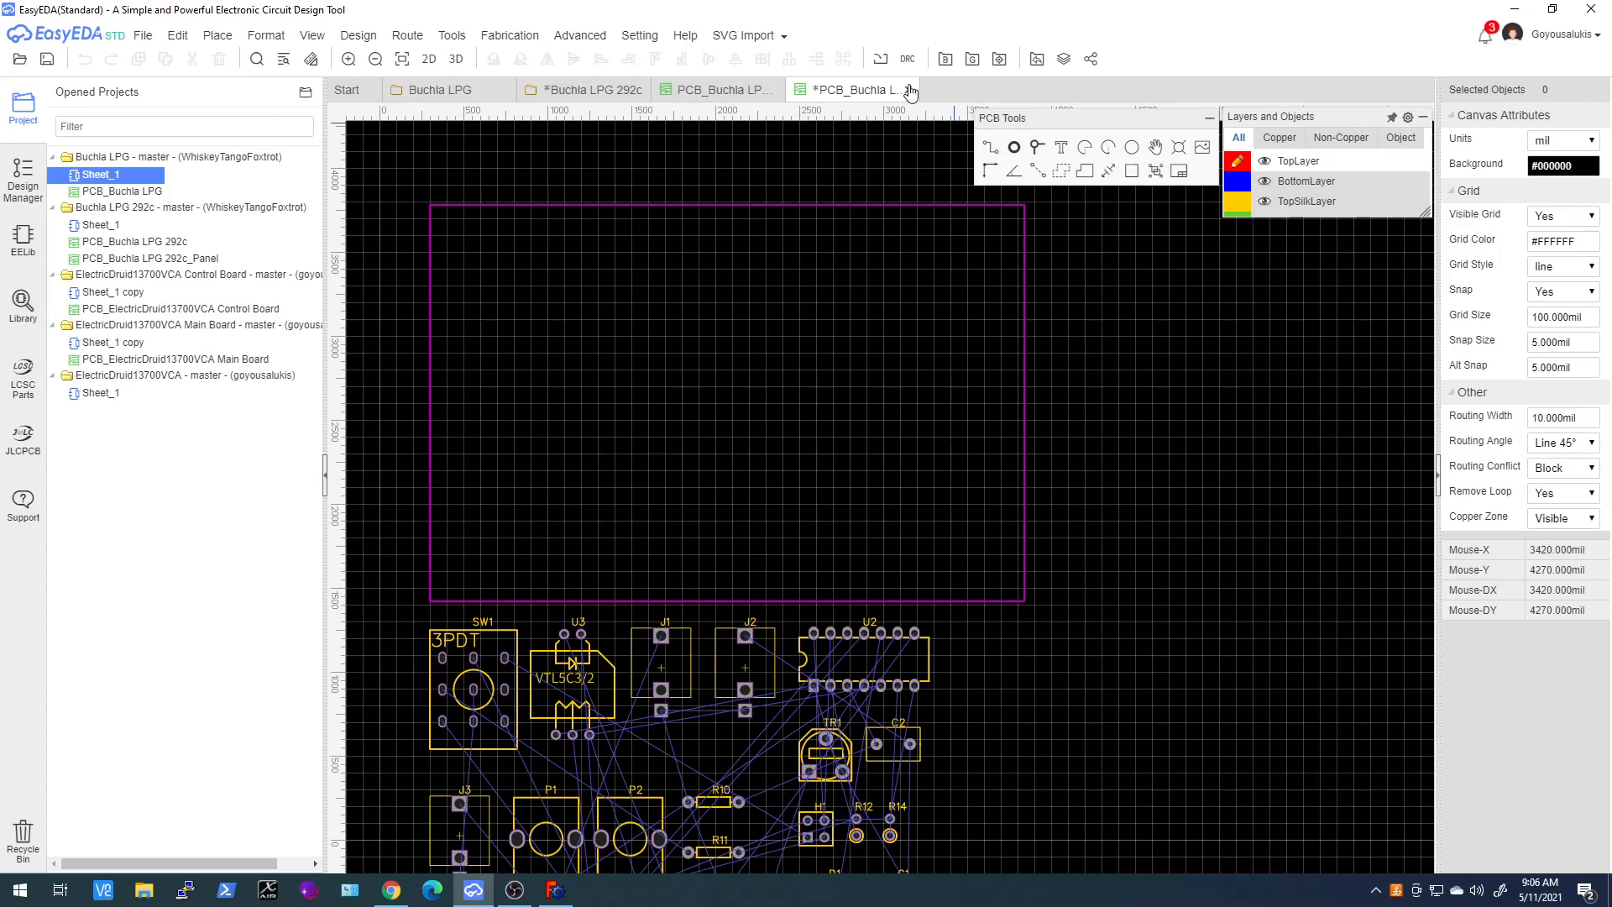
click(909, 89)
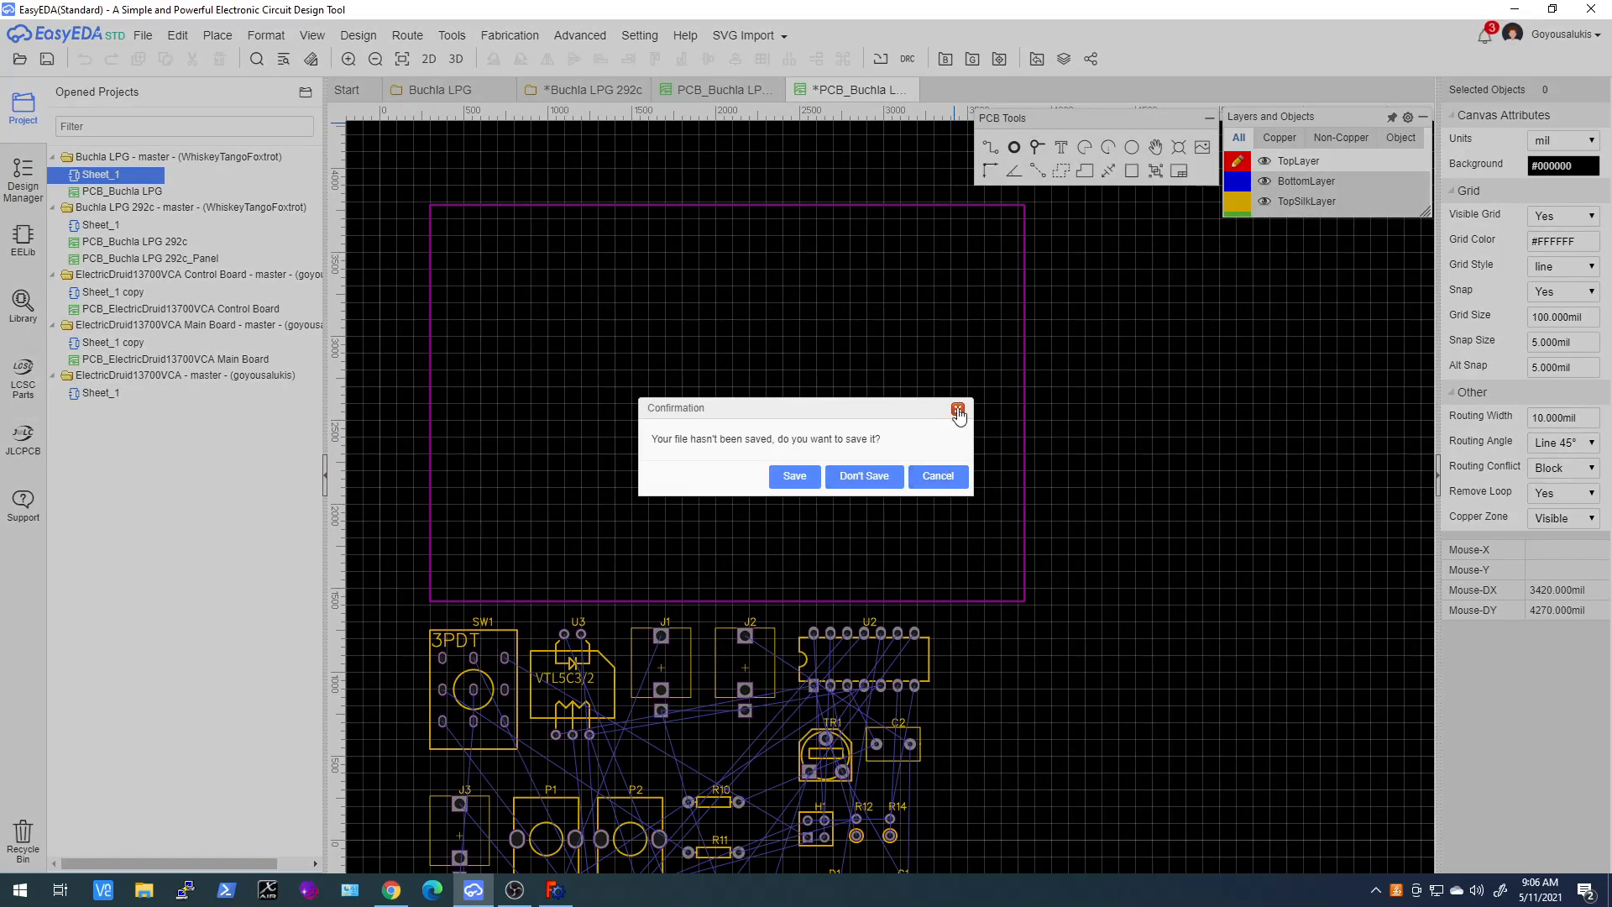
click(850, 478)
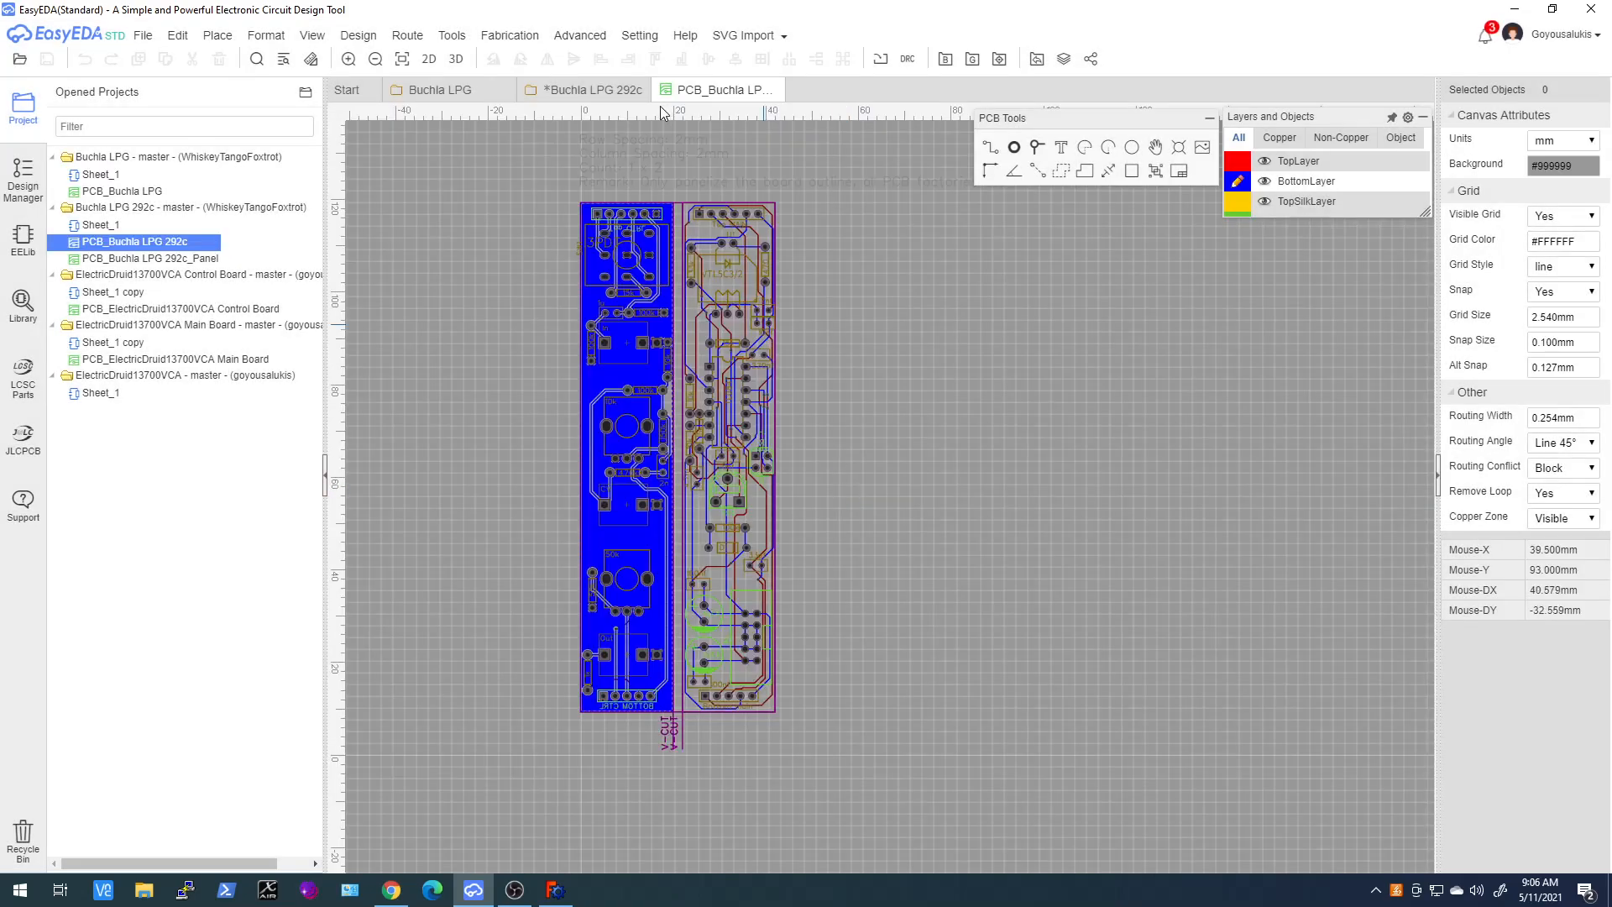
Save the Buchla LPG 292c schematic and convert it to a new PCB
click(594, 89)
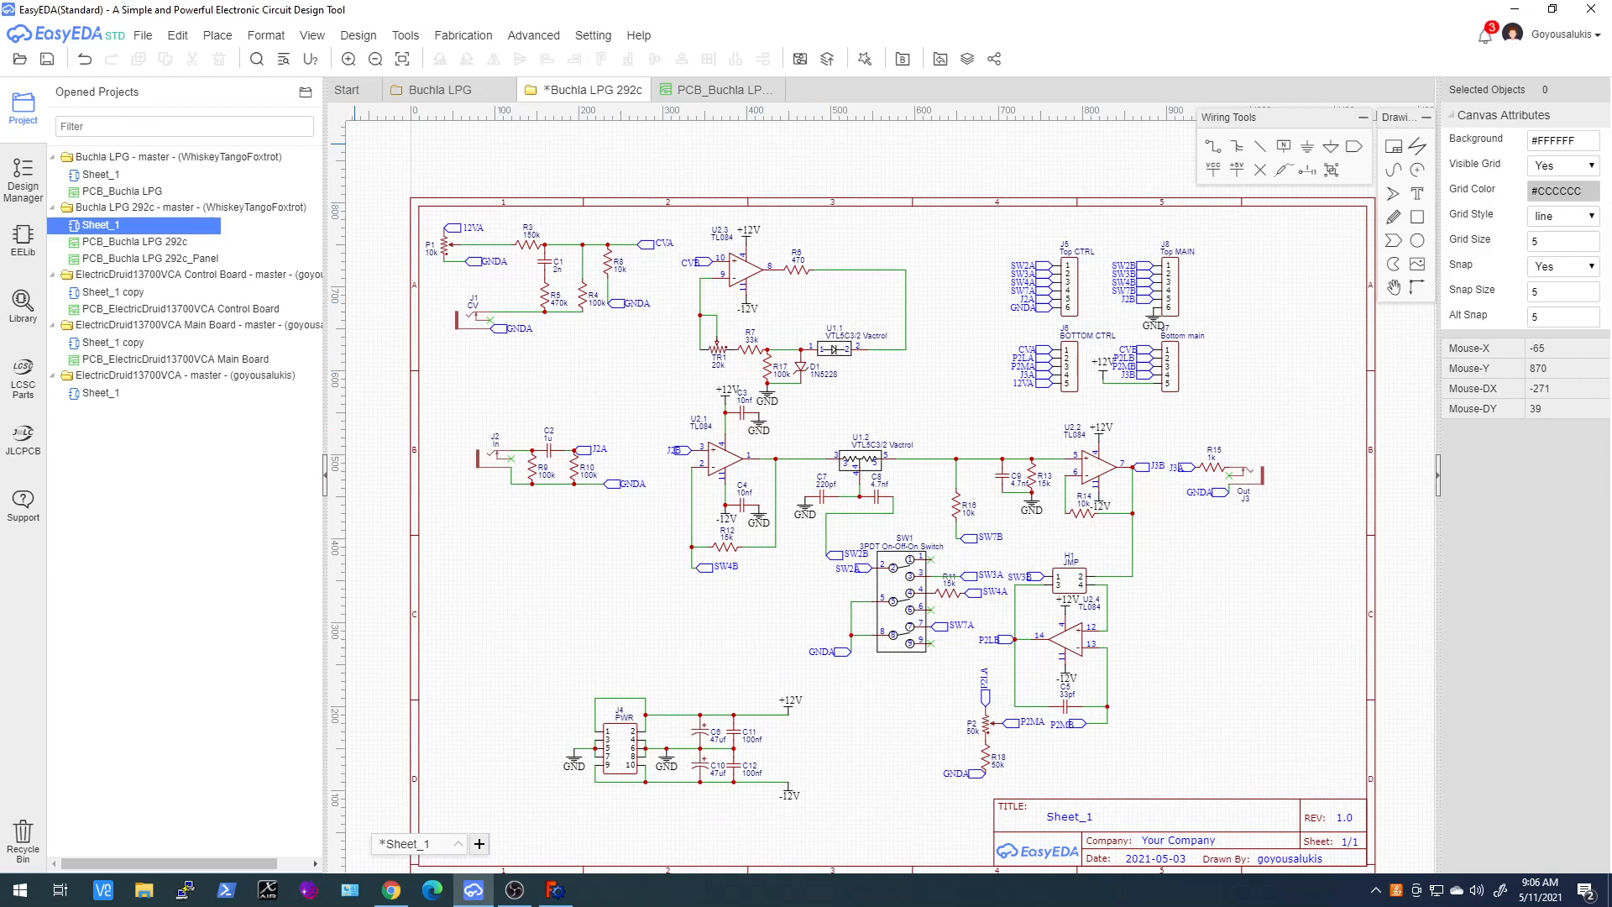
click(48, 59)
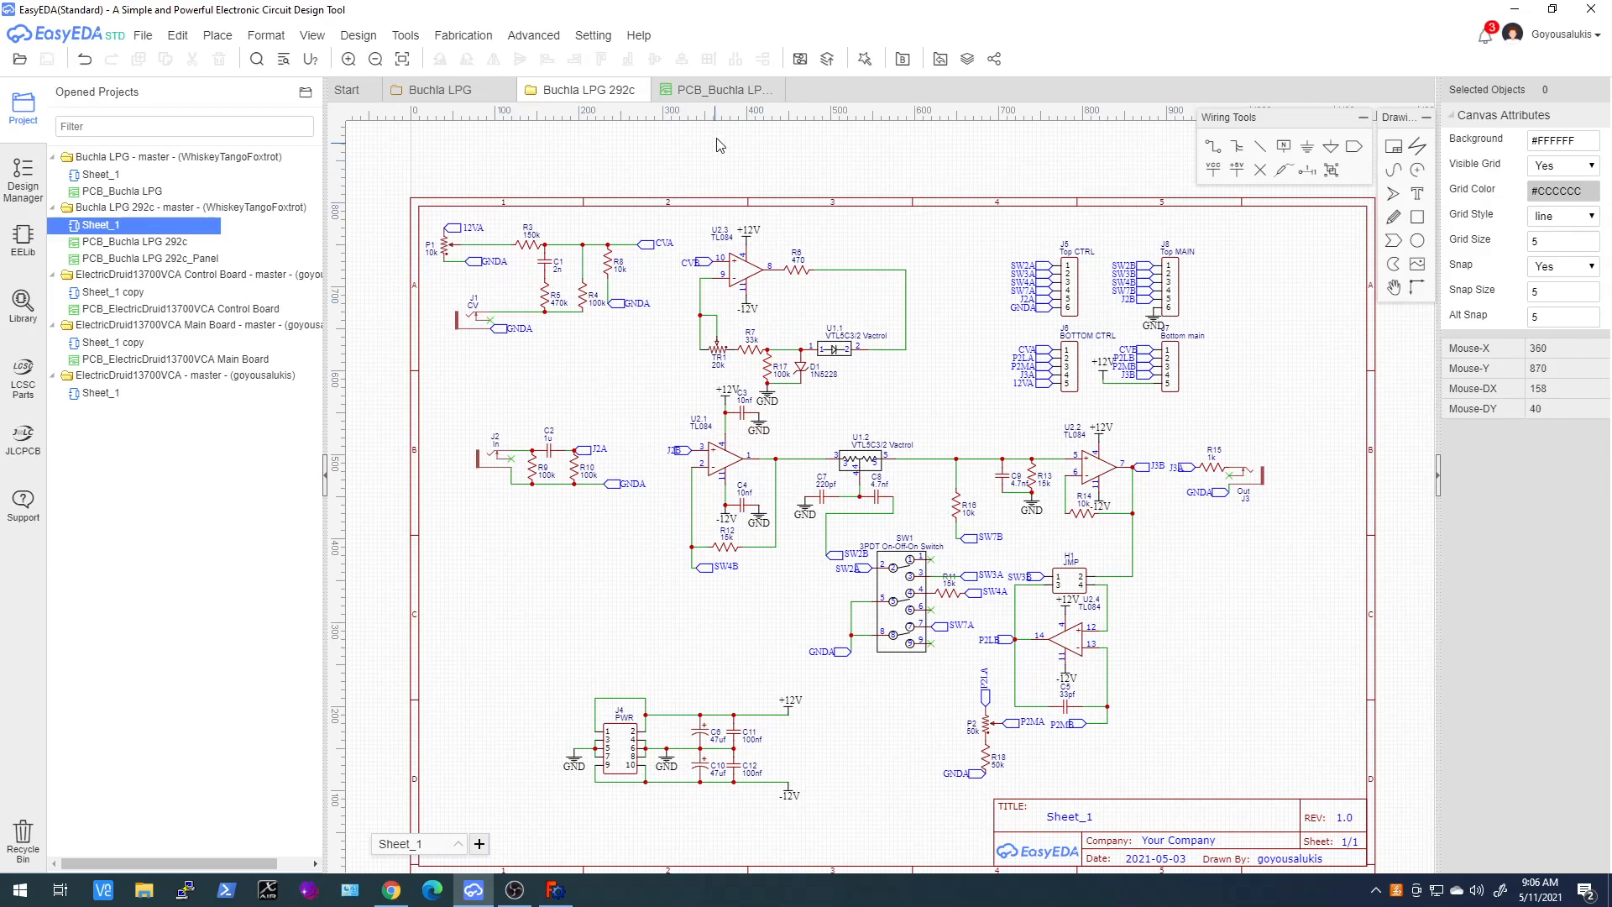
click(799, 61)
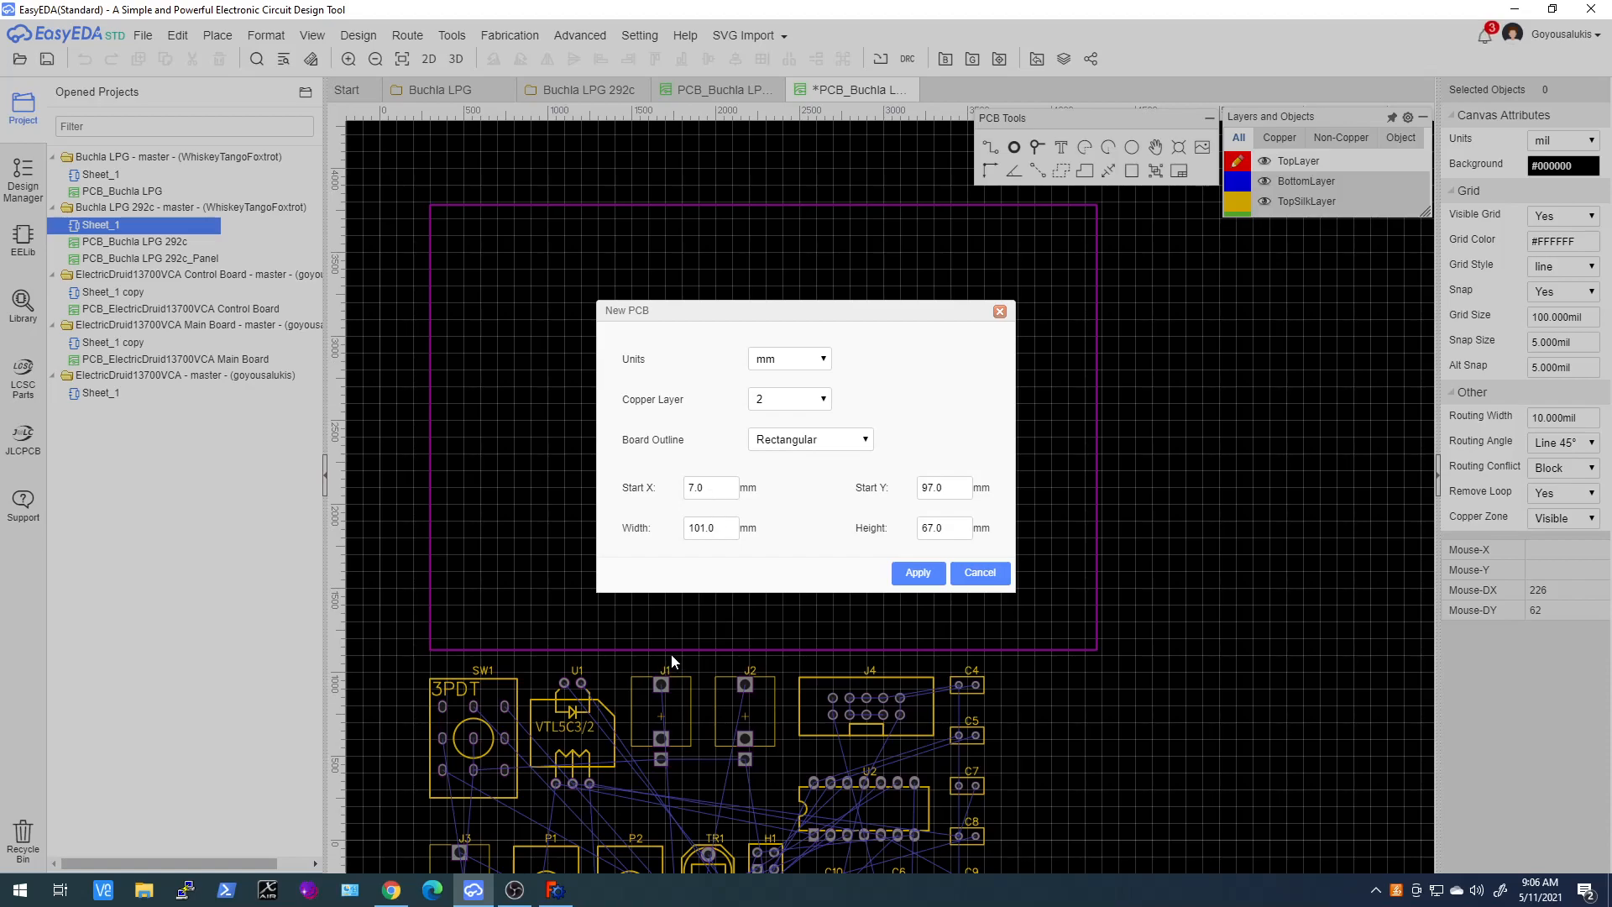
Apply a rectangular board outline in mm with Start X 0, about 42 mm wide and about 110 mm tall
click(724, 484)
text(0)
click(723, 529)
text(20)
drag(711, 527, 669, 528)
text(4)
key(Tab)
click(950, 488)
text(1)
key(Tab)
key(Tab)
text(1)
click(919, 574)
Select all the unplaced components and move them together into the empty area to the right of the board outline
scroll(676, 613, down, 2)
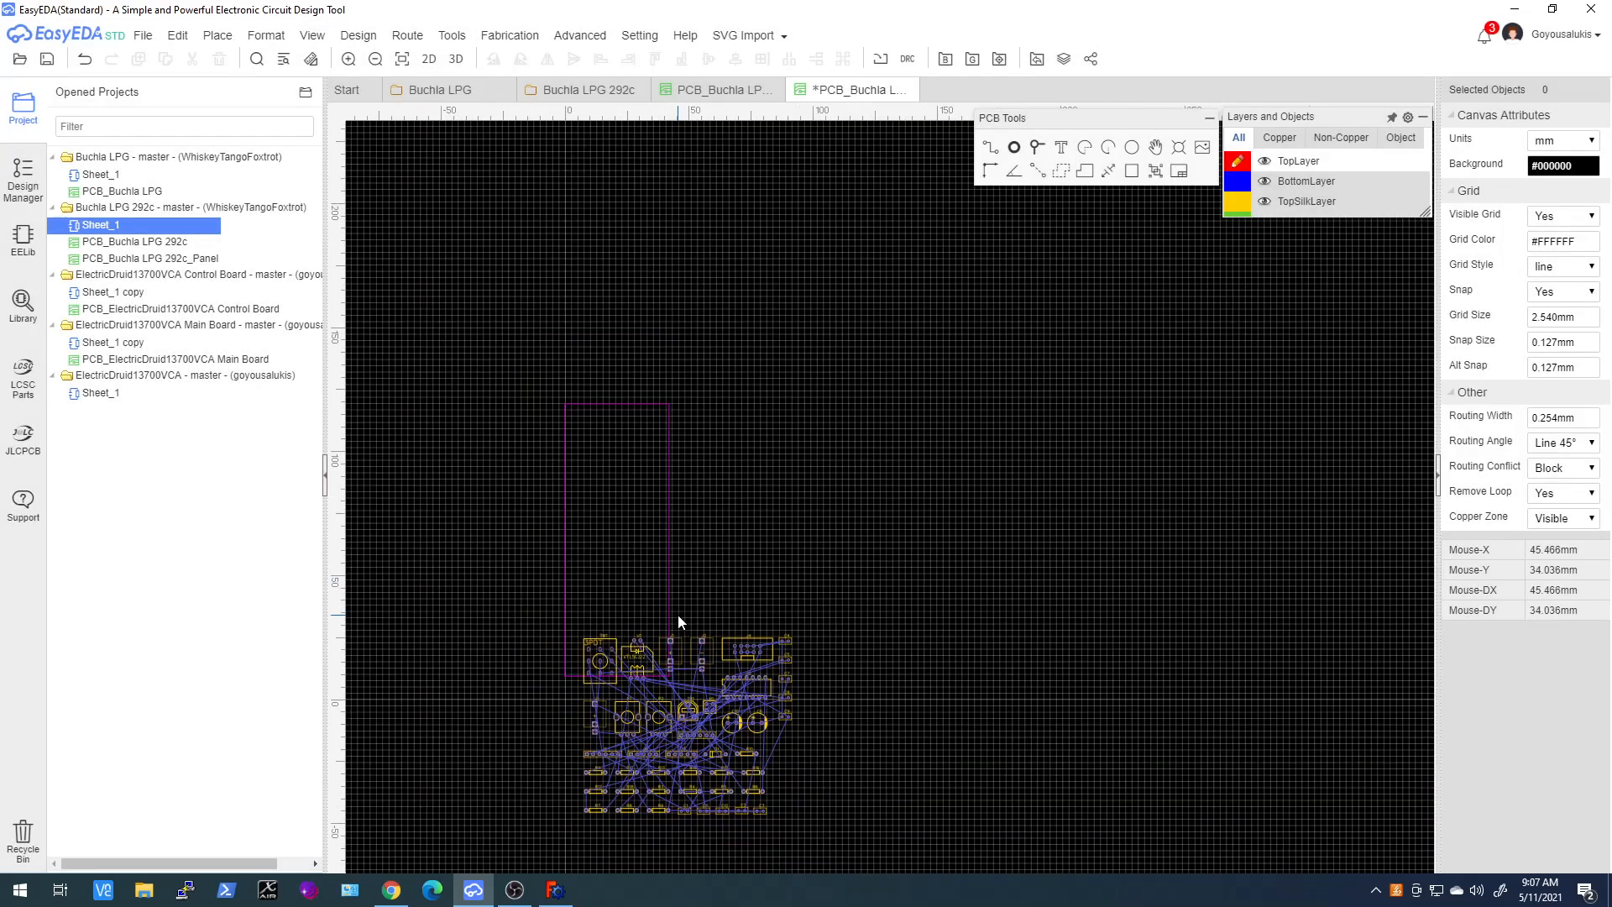
scroll(678, 614, up, 1)
scroll(736, 652, down, 1)
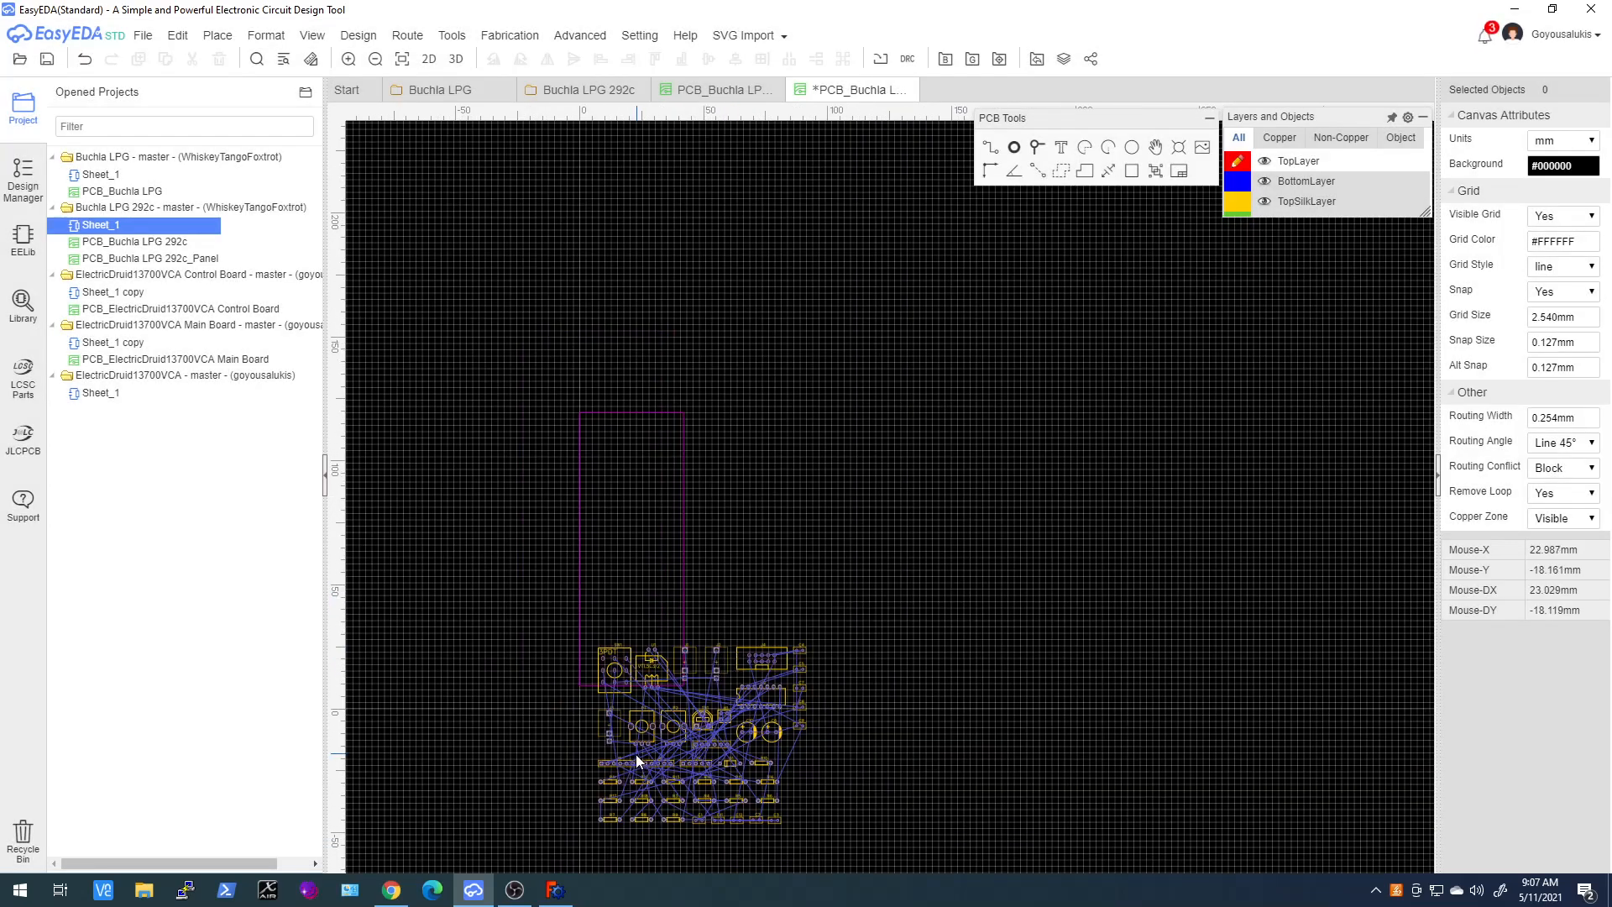
scroll(637, 753, up, 1)
drag(585, 578, 894, 865)
drag(788, 669, 1082, 459)
click(771, 467)
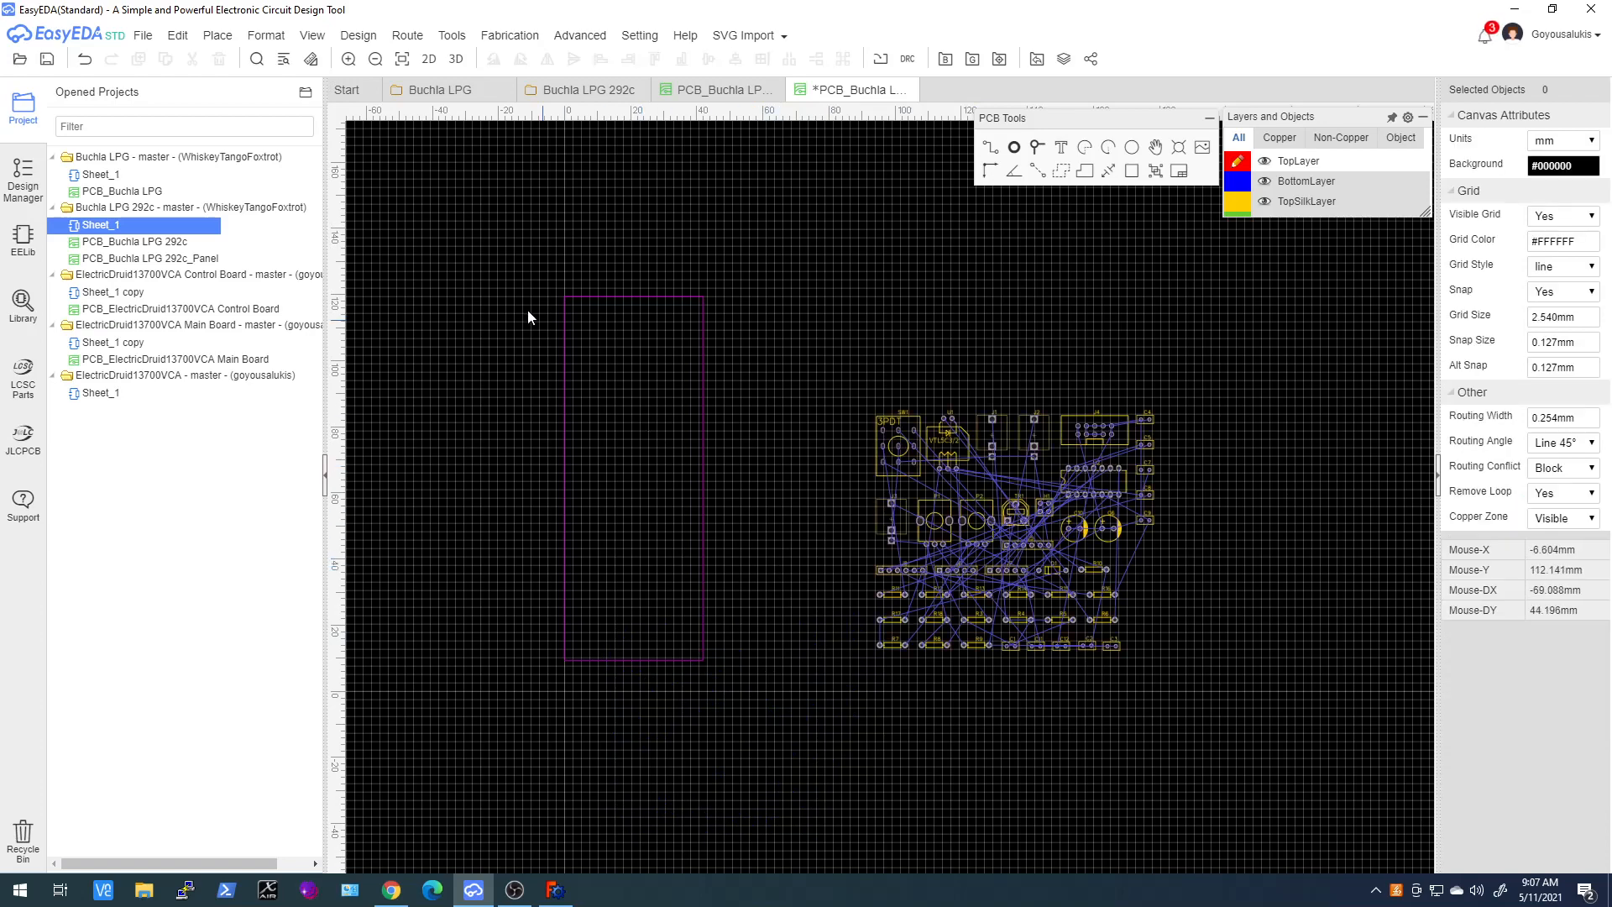
scroll(521, 373, up, 2)
scroll(522, 373, down, 1)
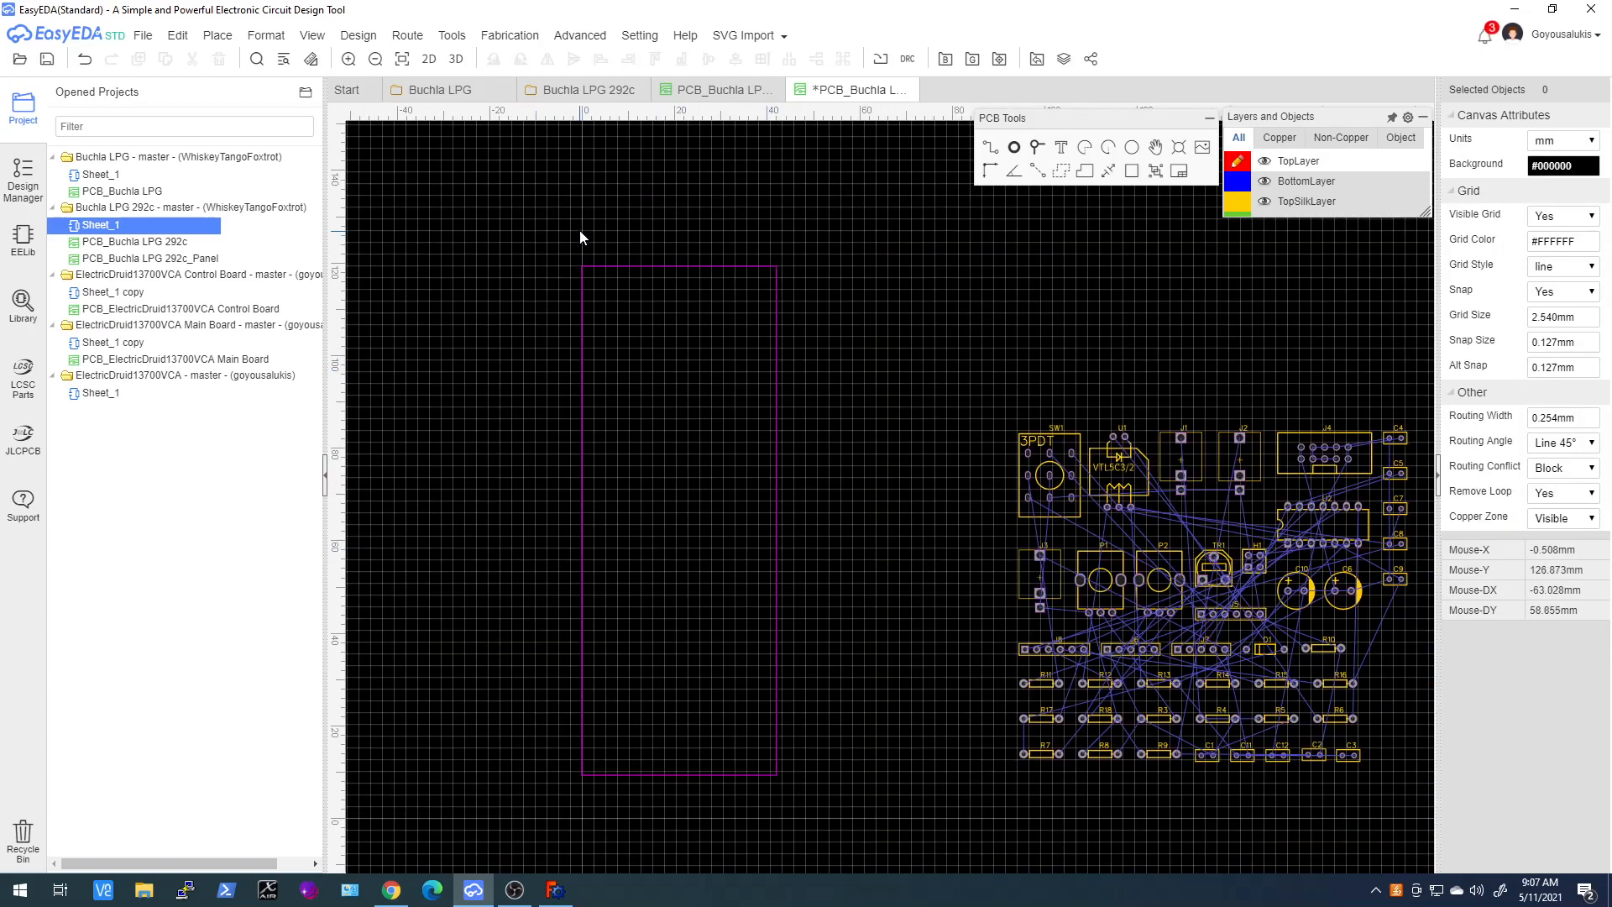
mouse_move(458, 38)
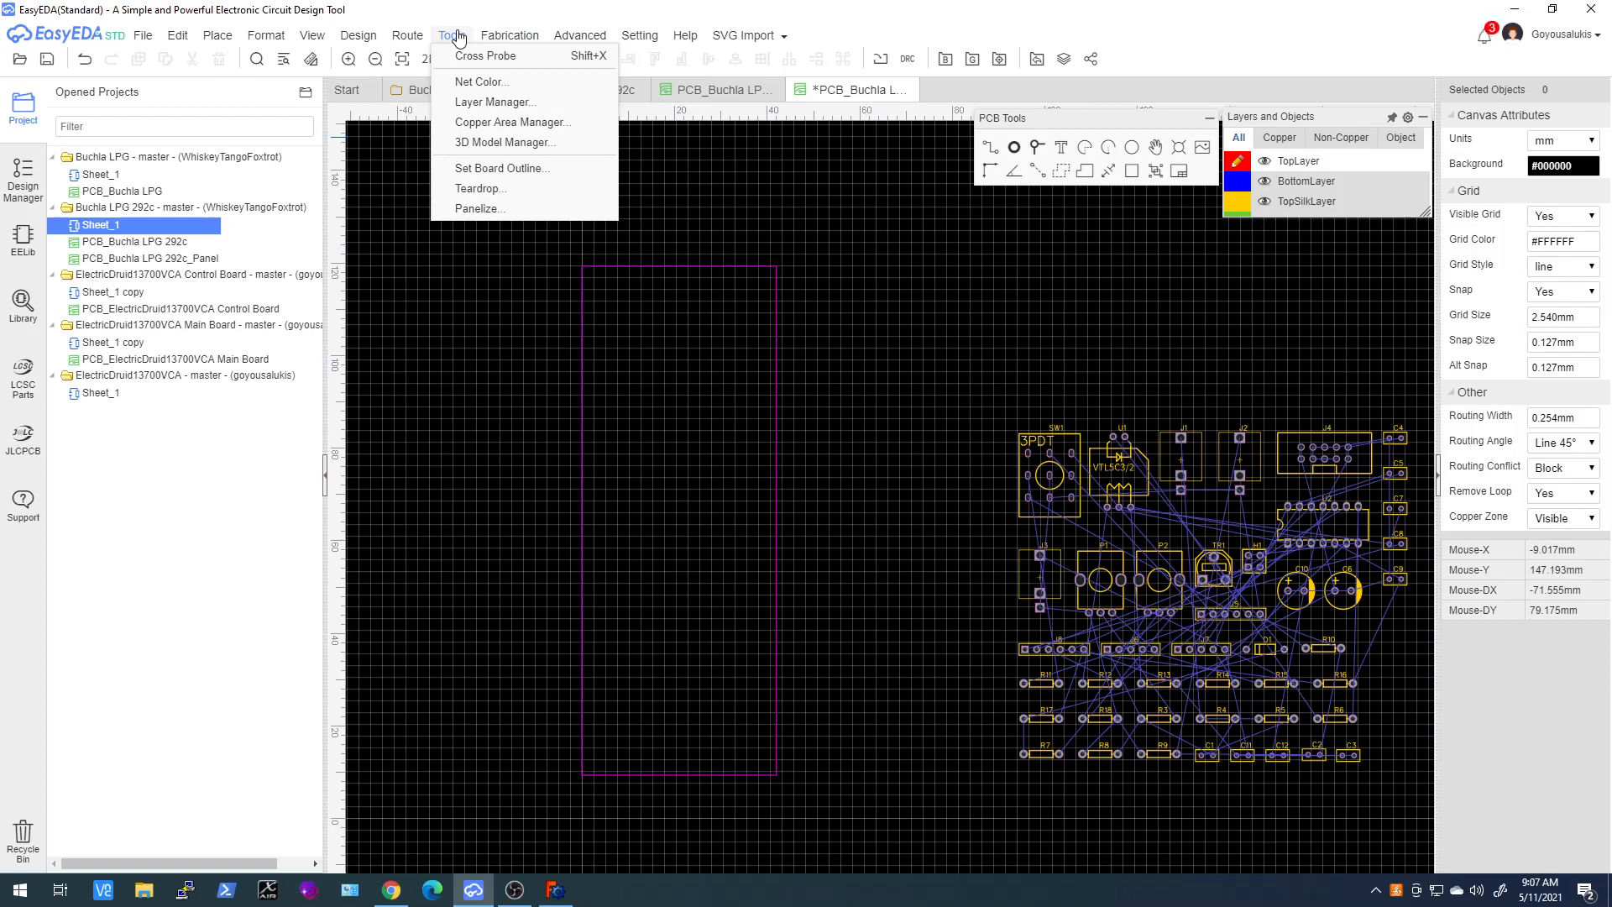
click(467, 210)
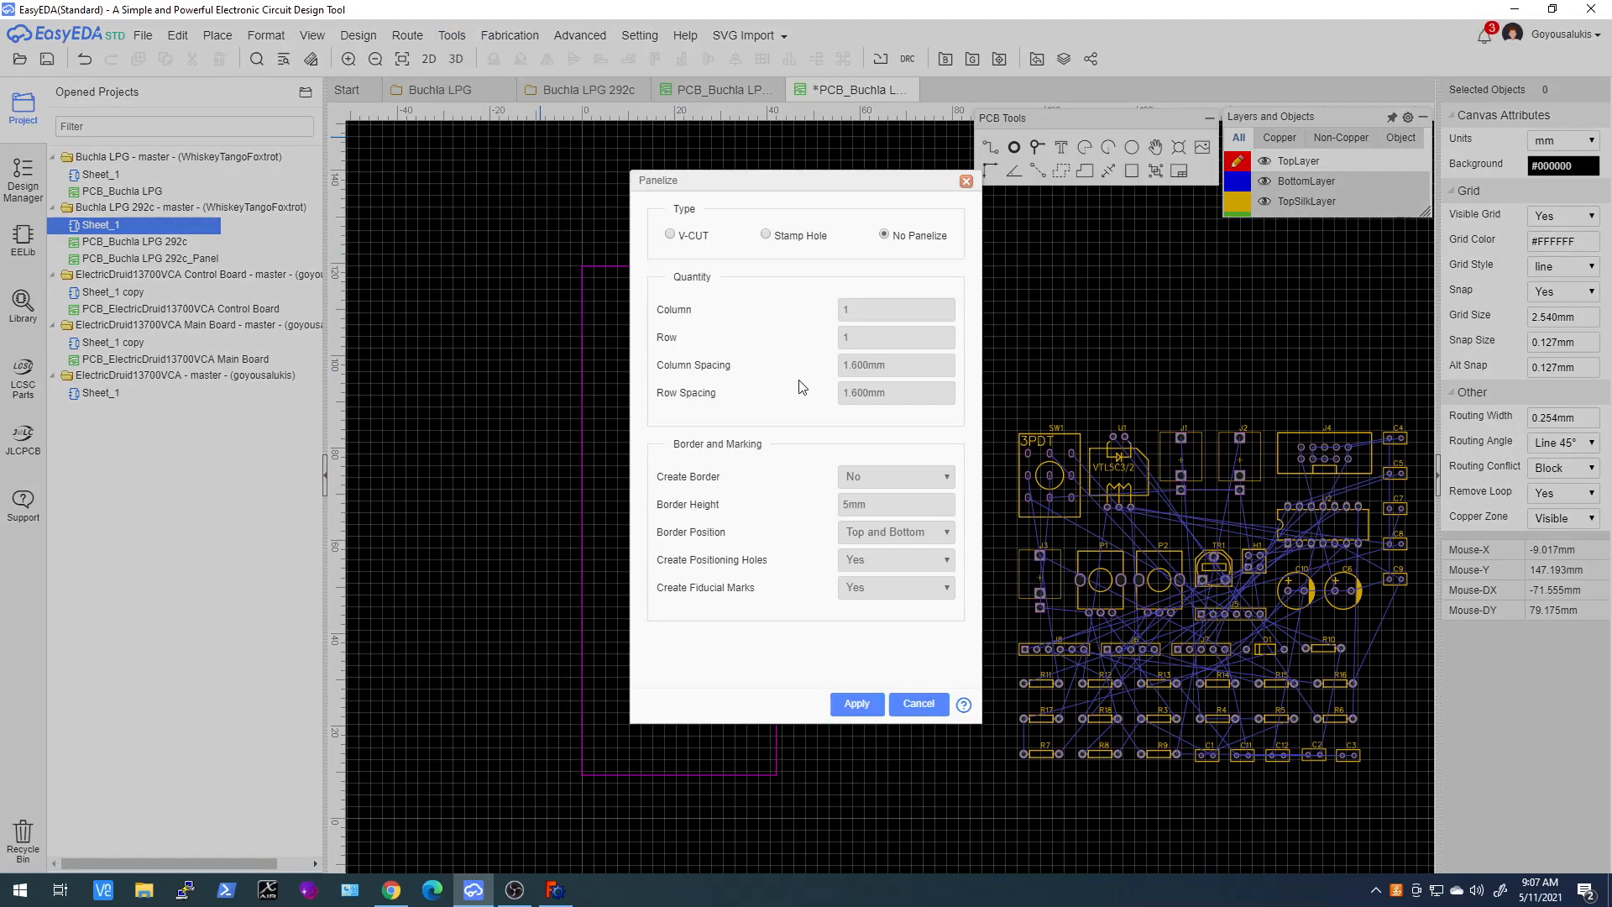
click(671, 235)
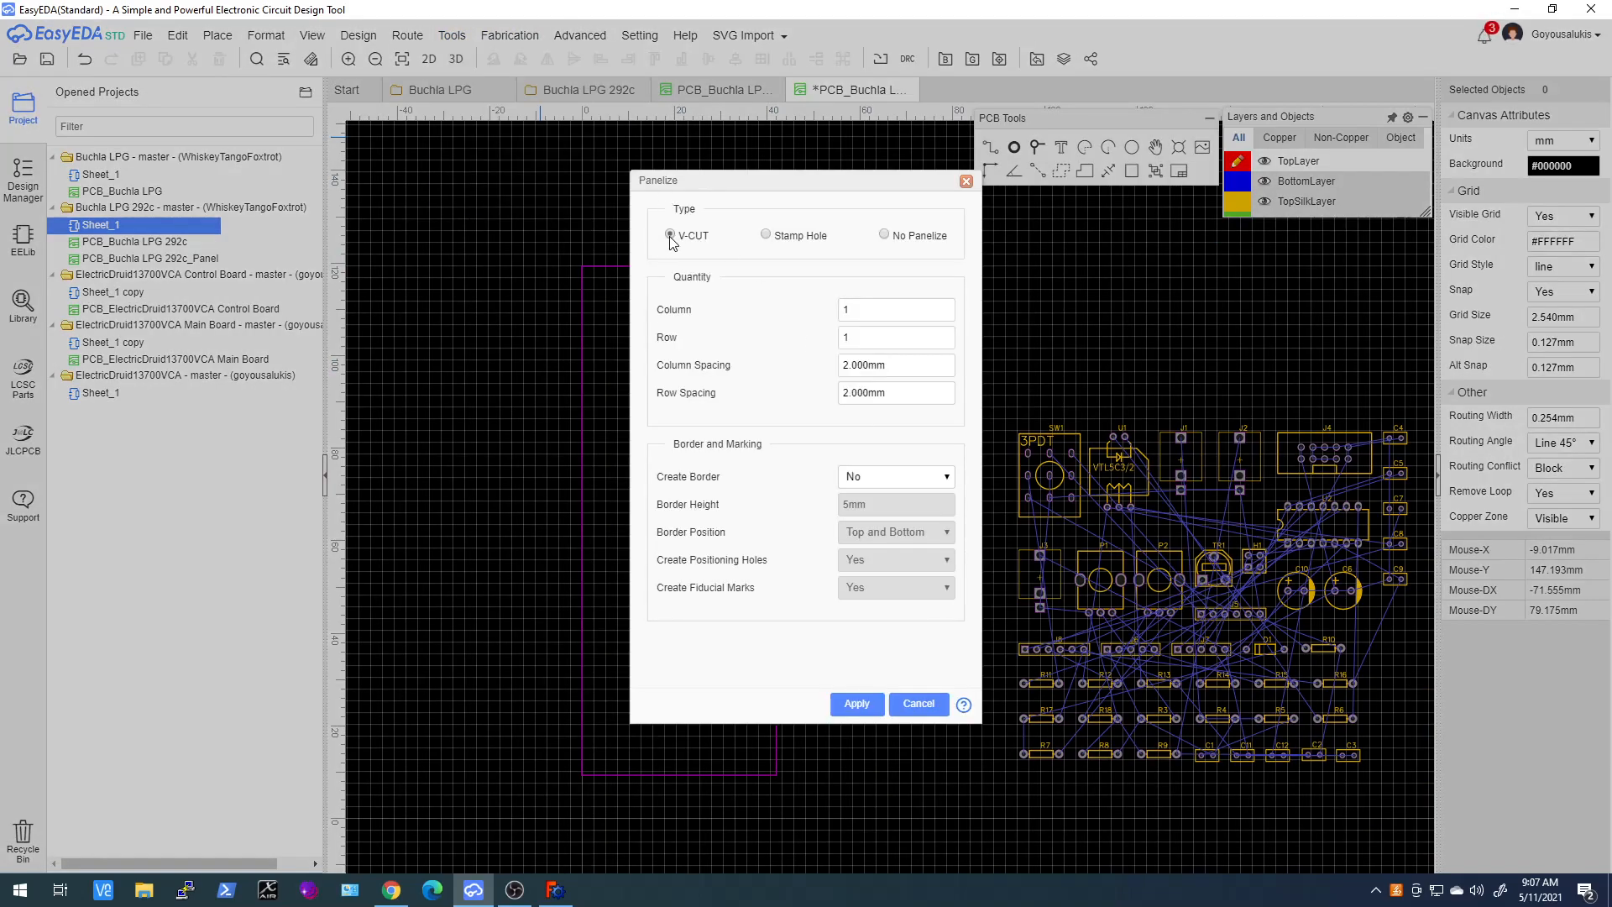
double_click(846, 312)
text(2)
double_click(870, 339)
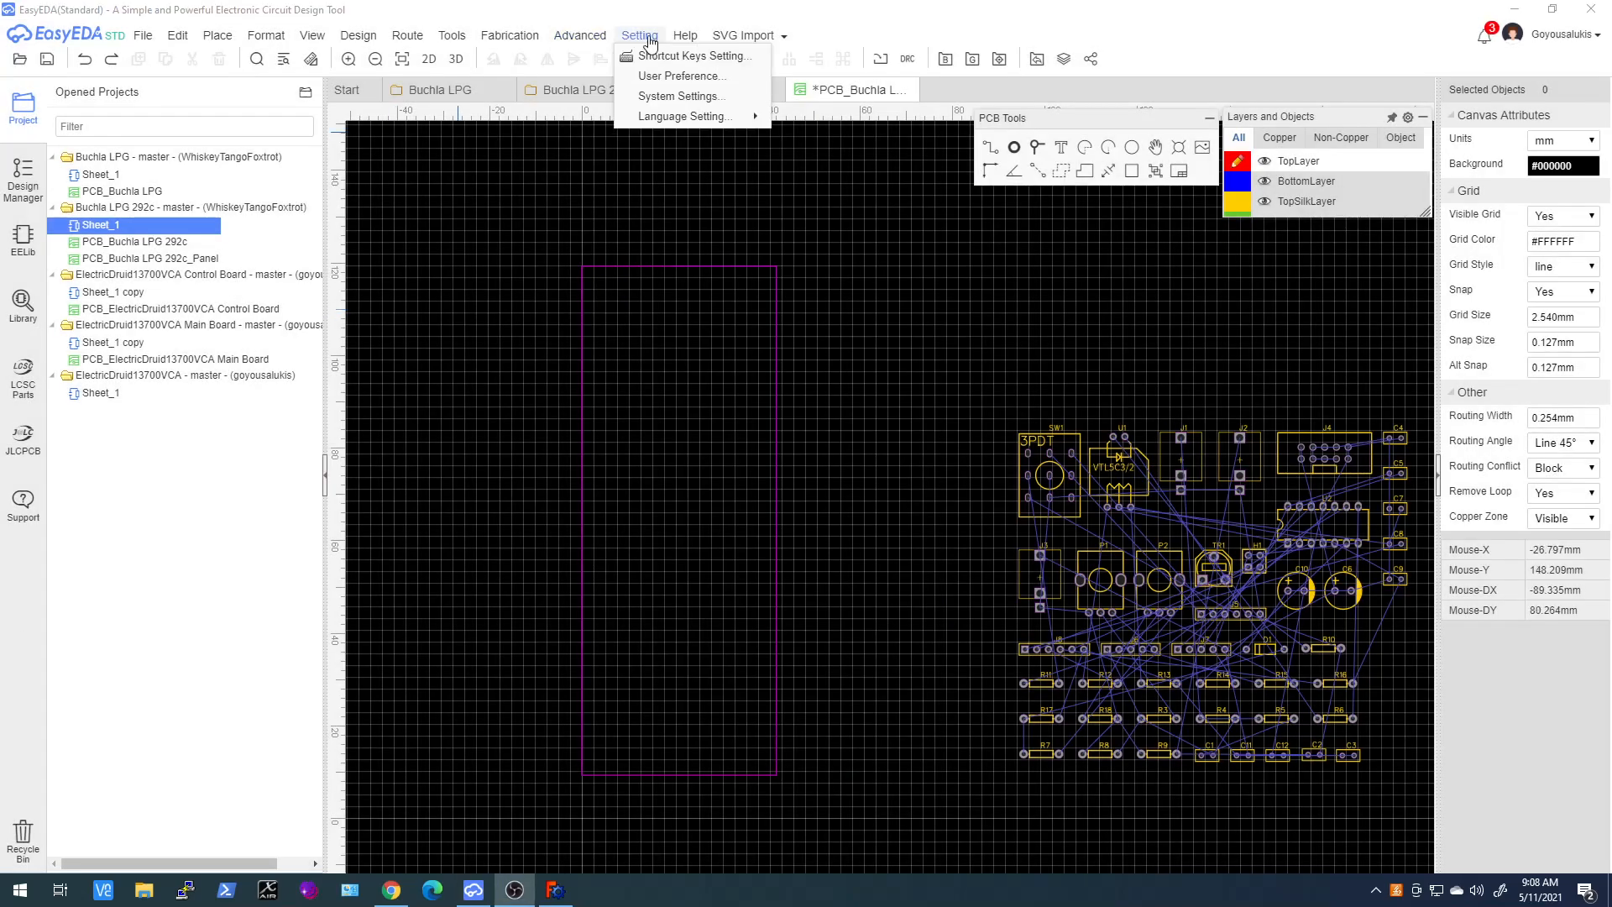
mouse_move(452, 35)
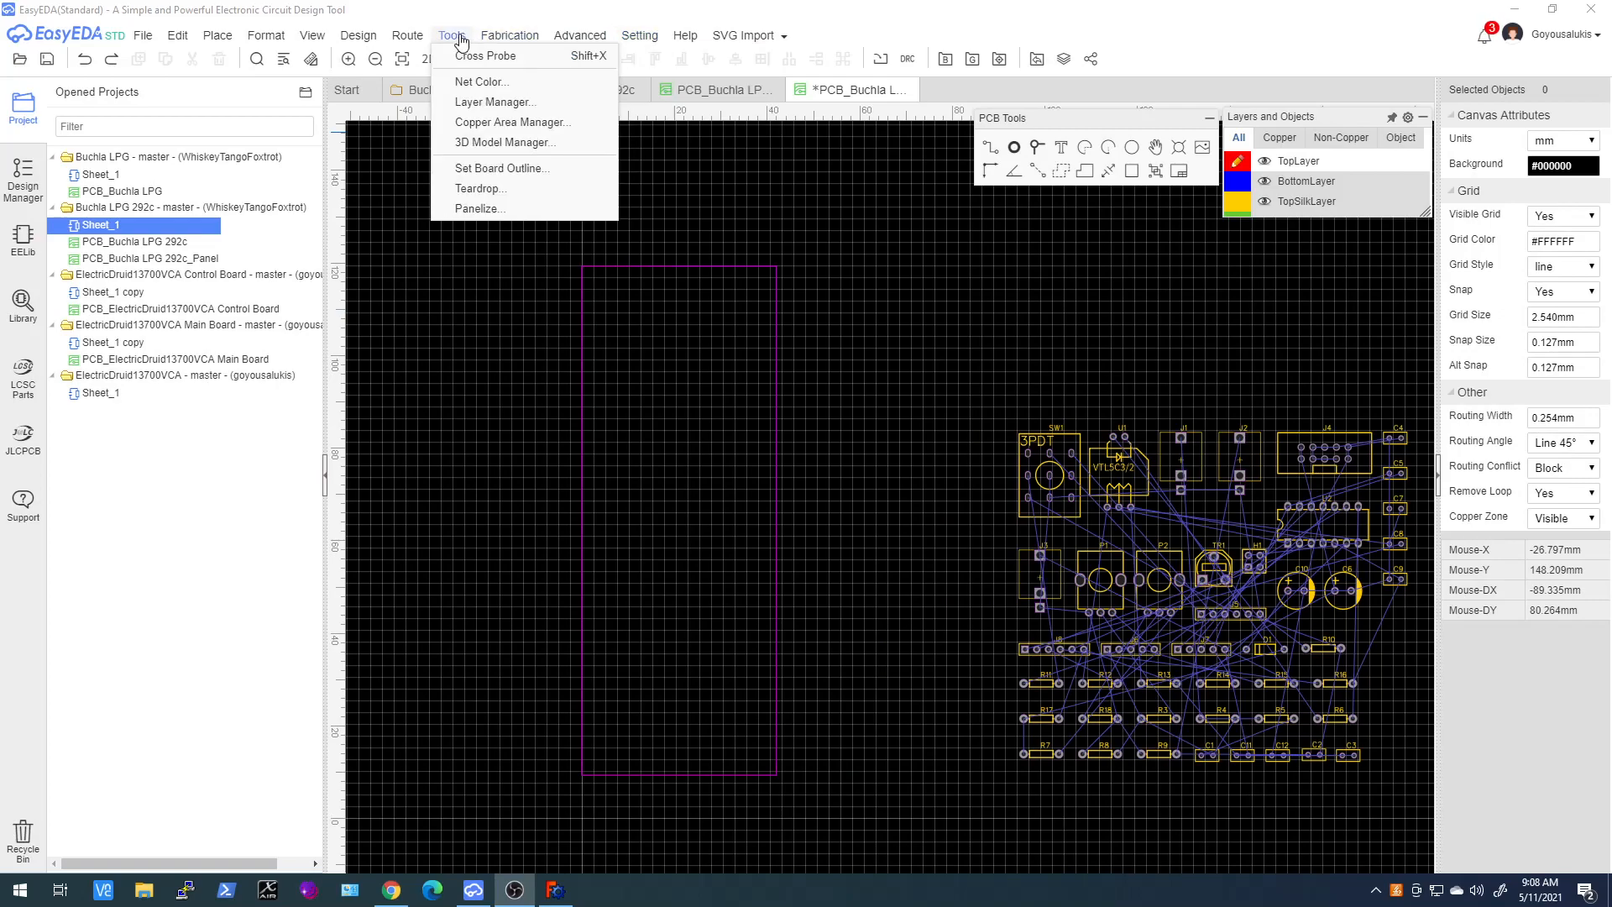
click(475, 167)
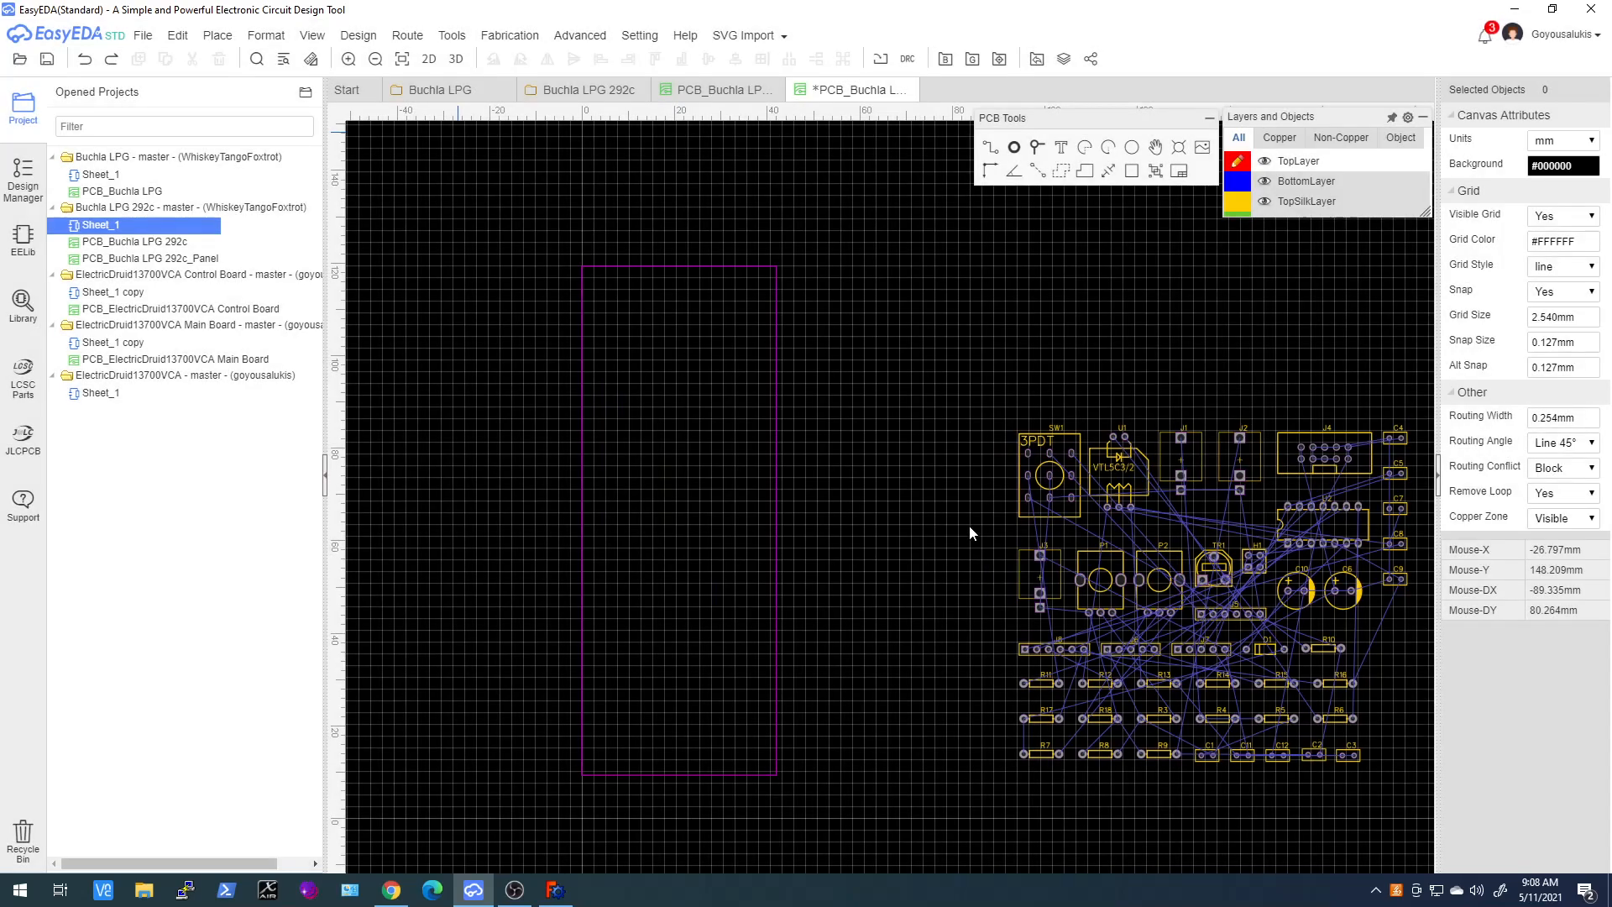
click(979, 583)
Try panelizing the 42 mm wide board outline with V-CUT in 2 columns and 1 row, and undo the panelization
click(510, 36)
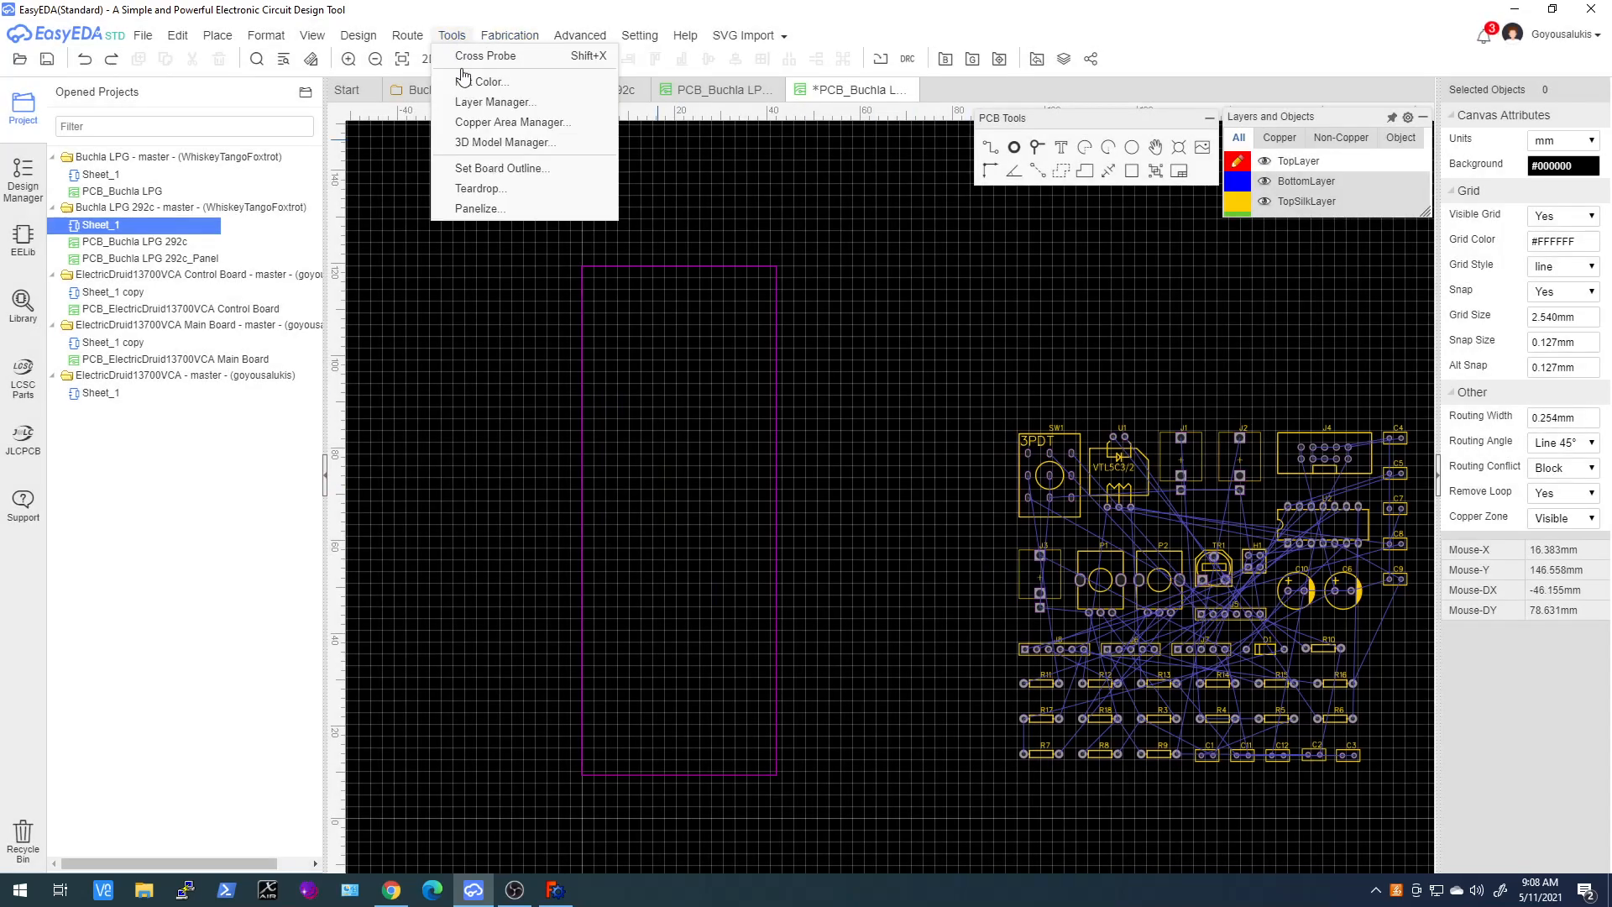
click(477, 209)
click(452, 35)
click(472, 209)
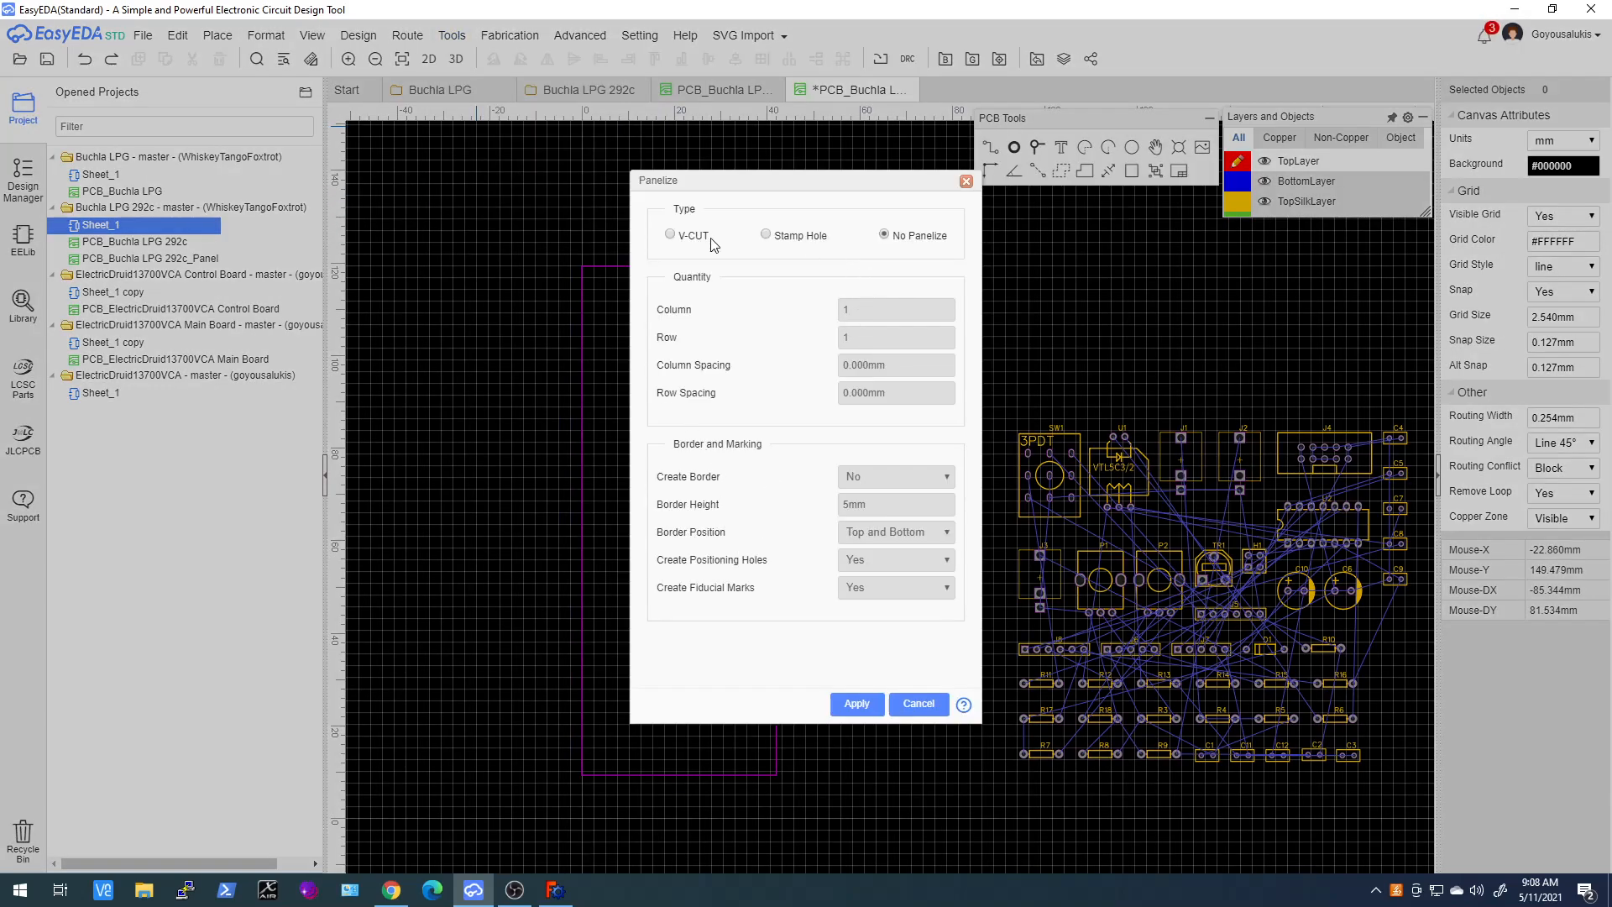
click(682, 235)
double_click(858, 308)
text(2)
key(Tab)
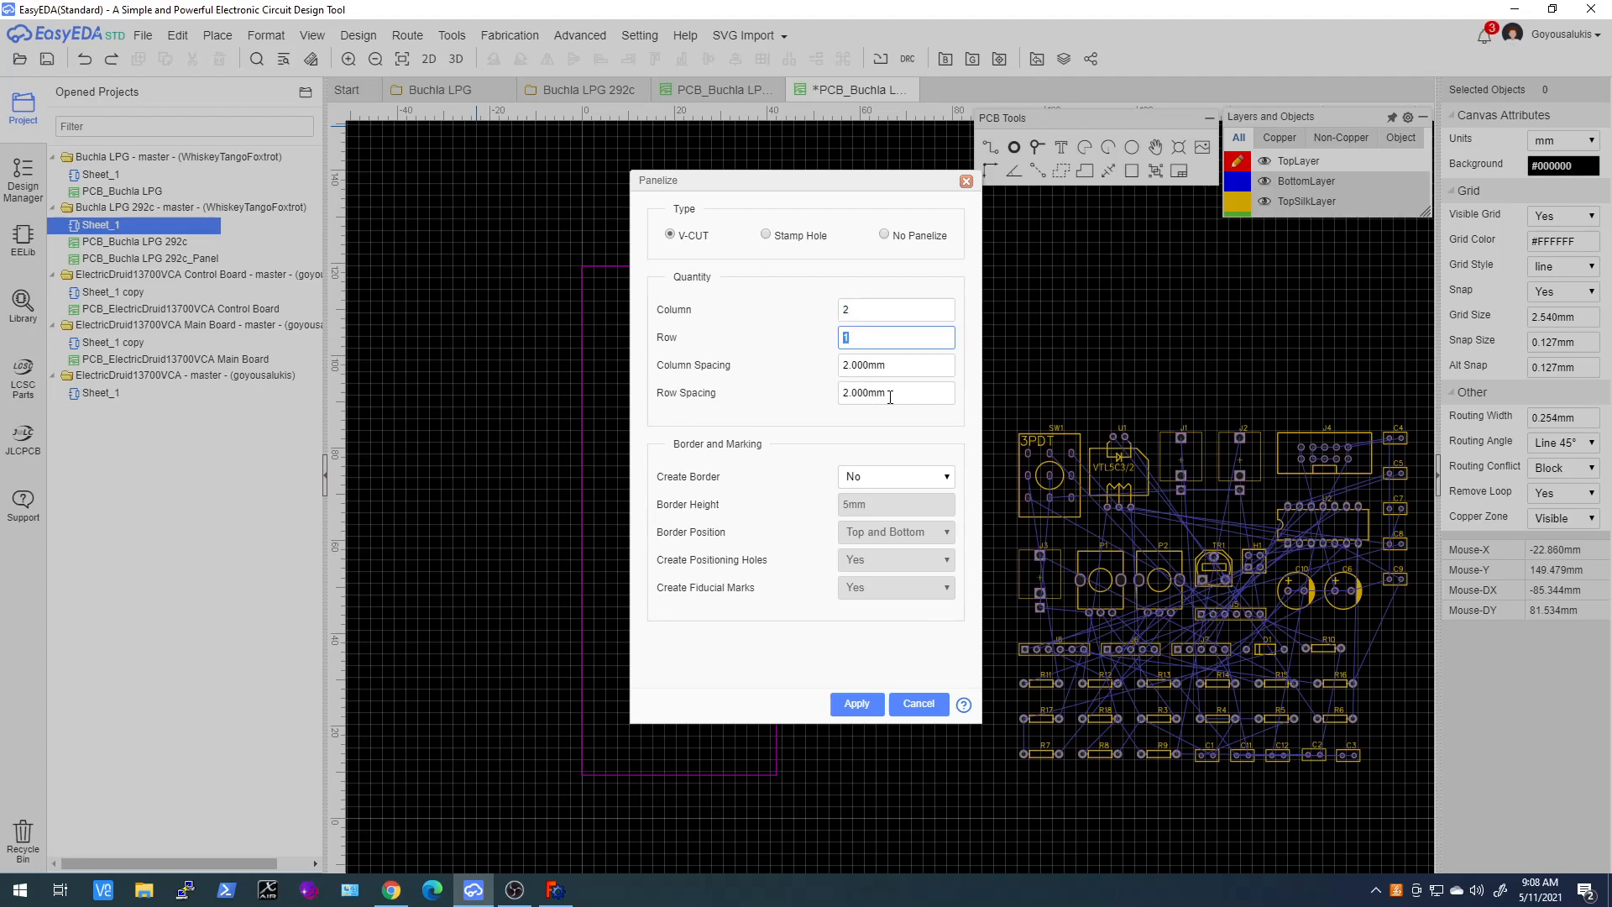
click(857, 705)
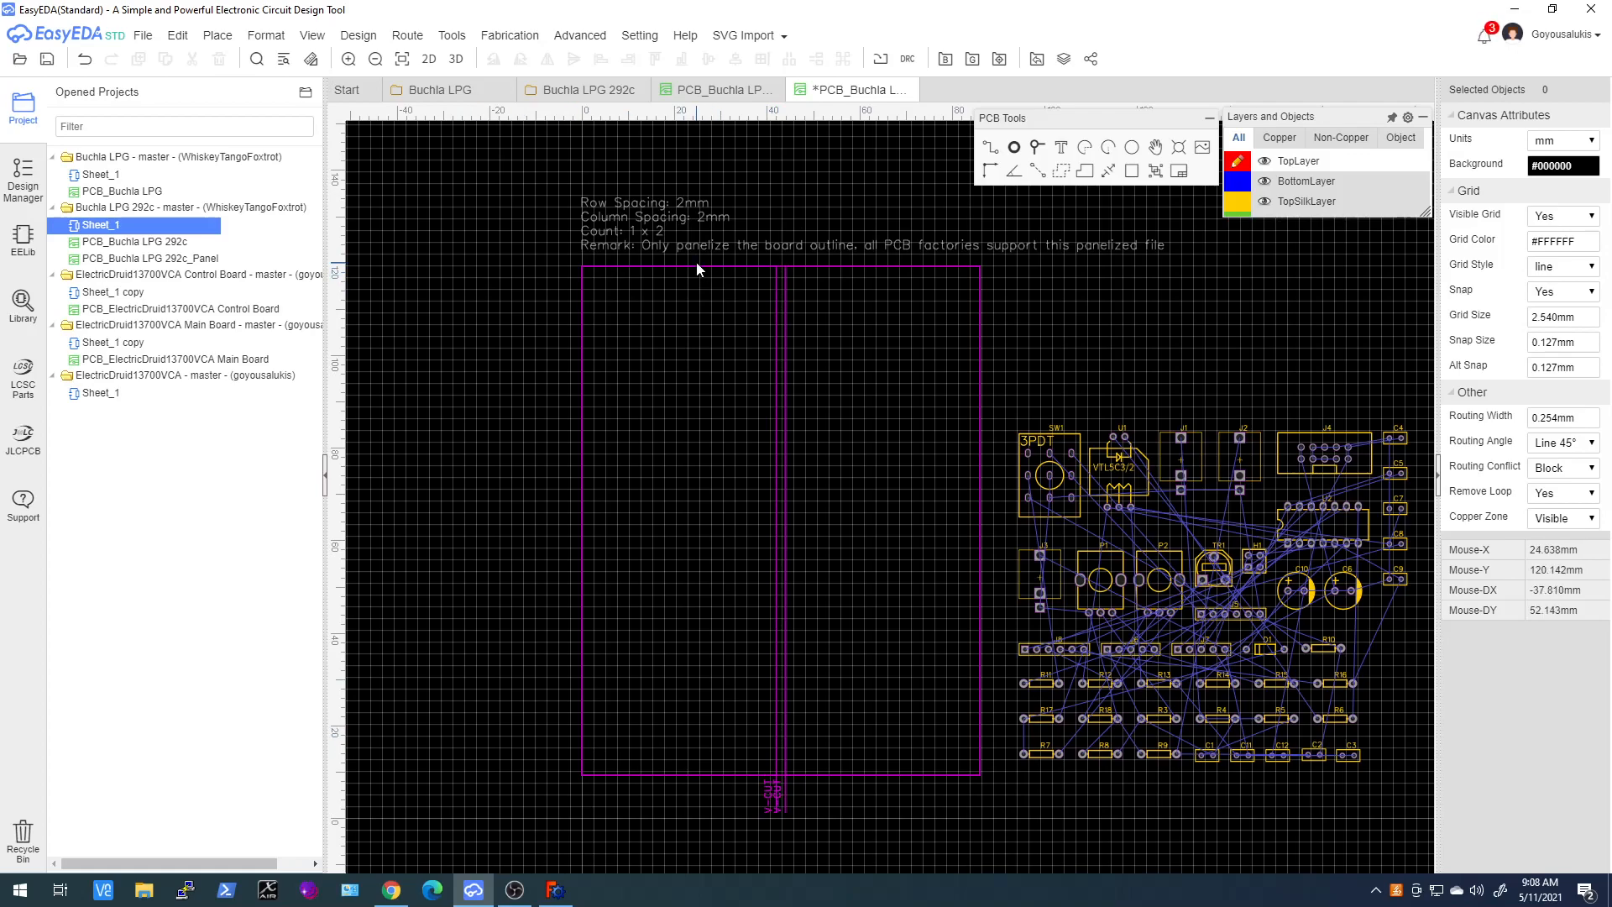
key(ctrl+z)
Set the rectangular board outline's width to 20 mm
click(451, 36)
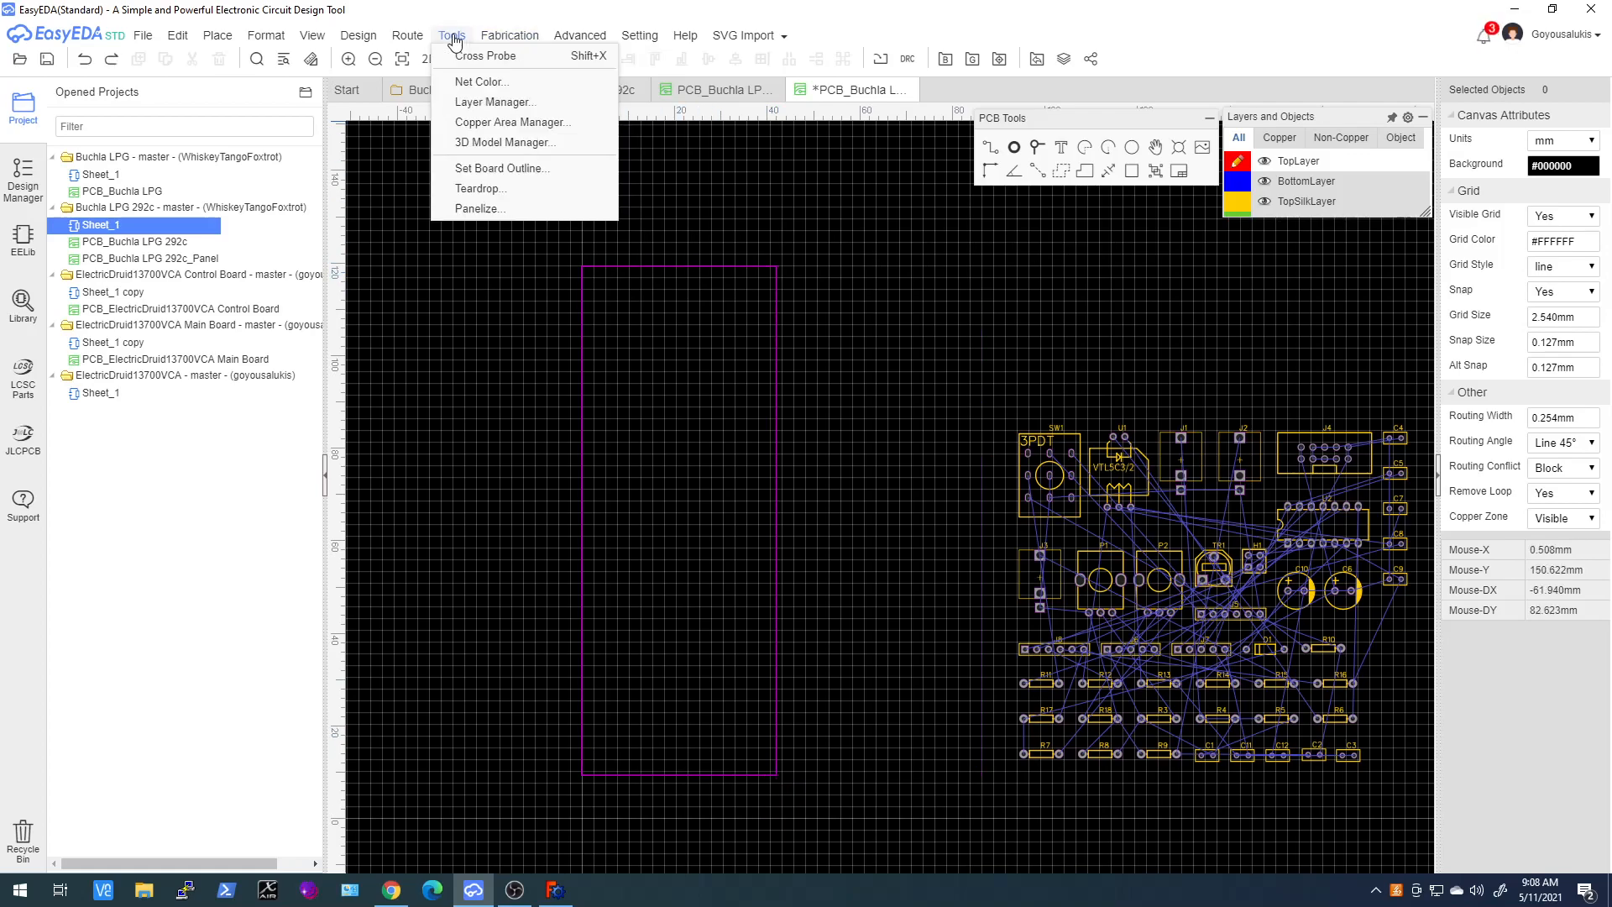
click(472, 168)
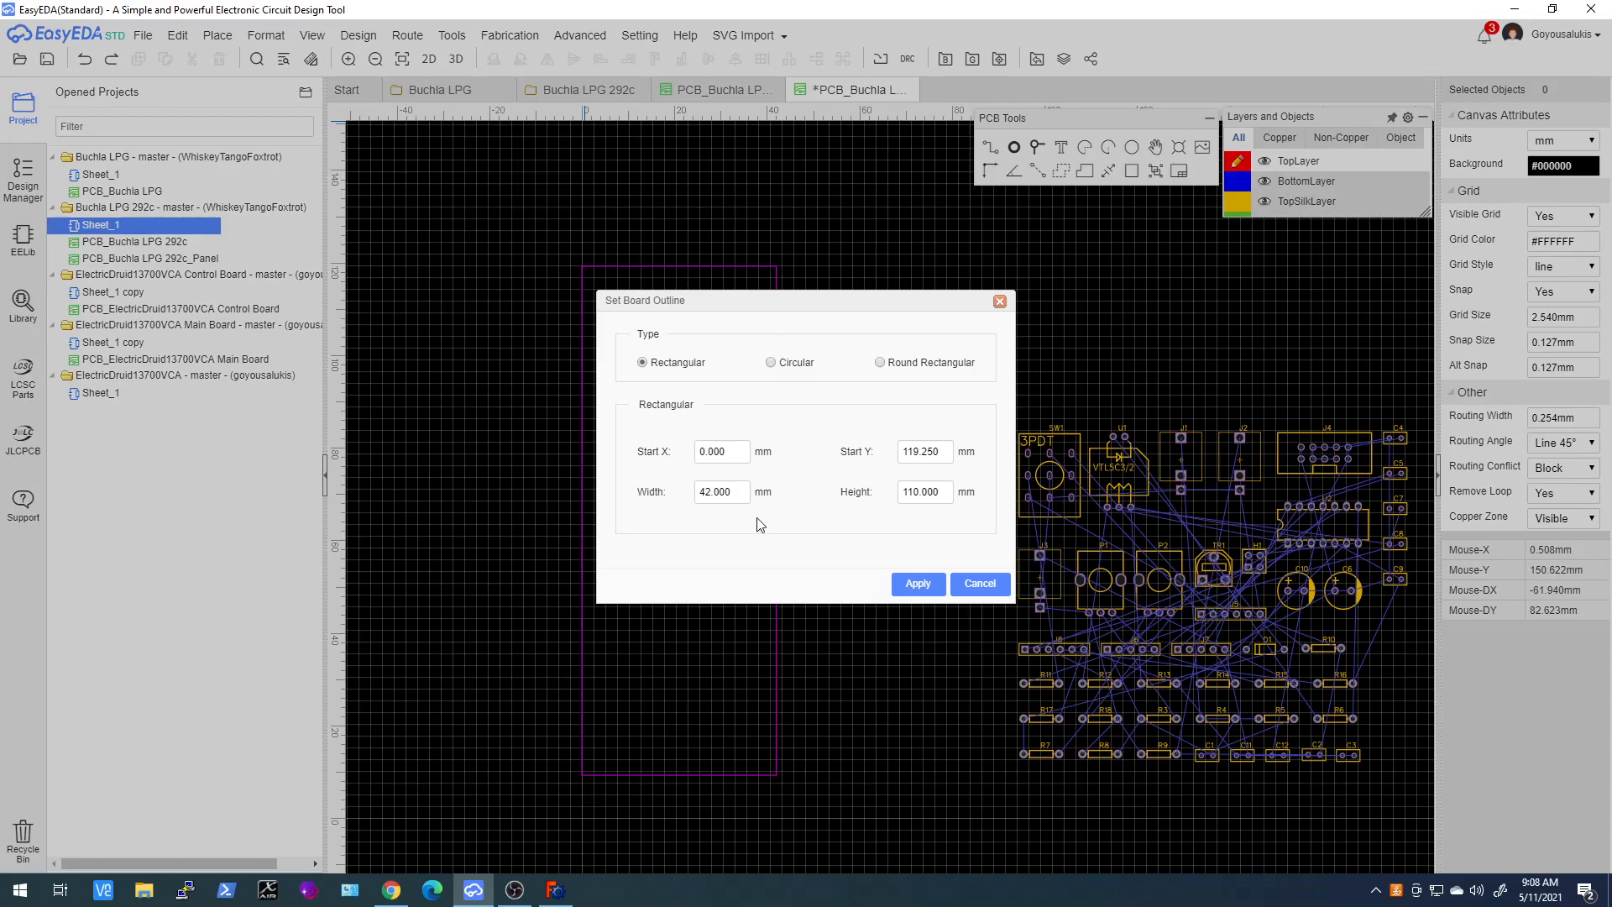
double_click(743, 494)
text(20)
click(917, 583)
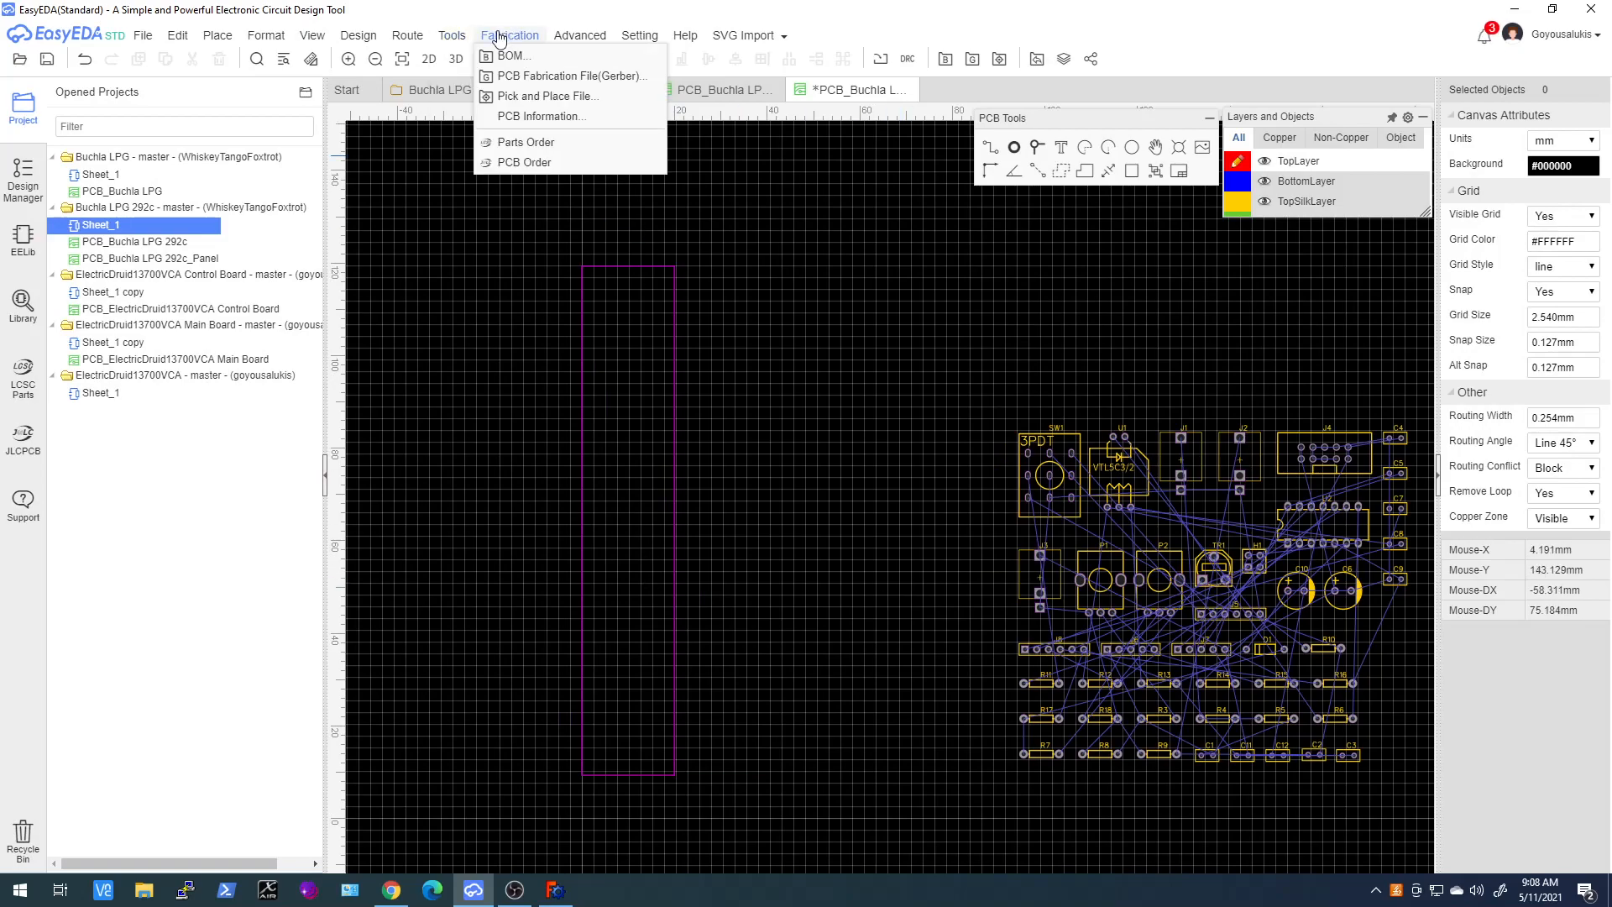
Panelize the narrowed board outline with V-CUT in 2 columns and 1 row, using 2 mm column and row spacing
mouse_move(521, 39)
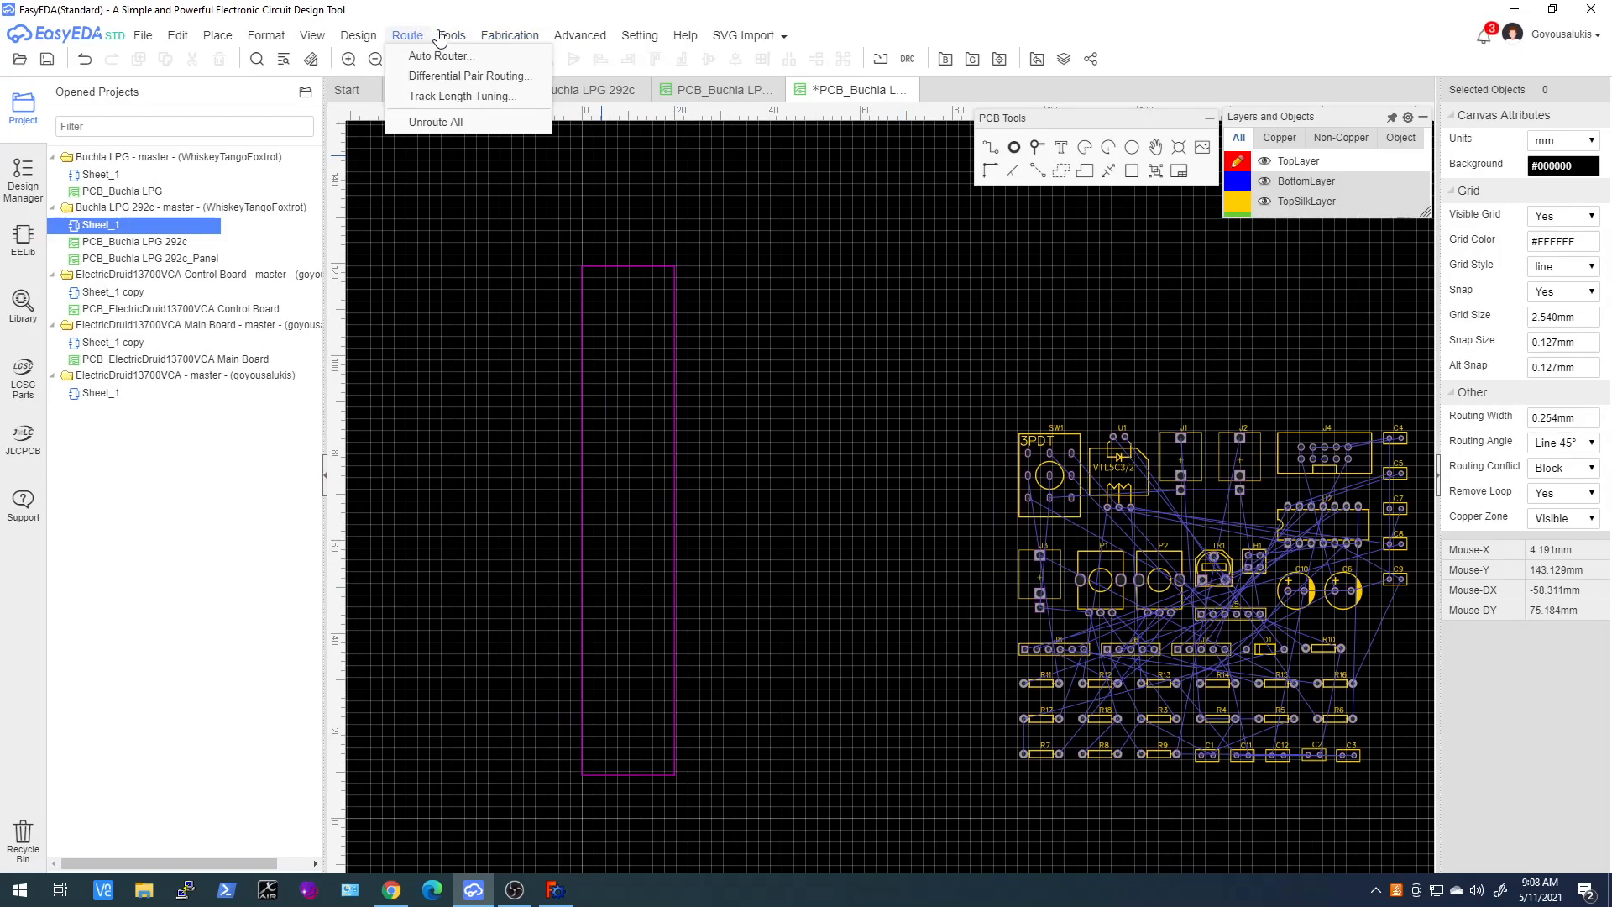
mouse_move(462, 32)
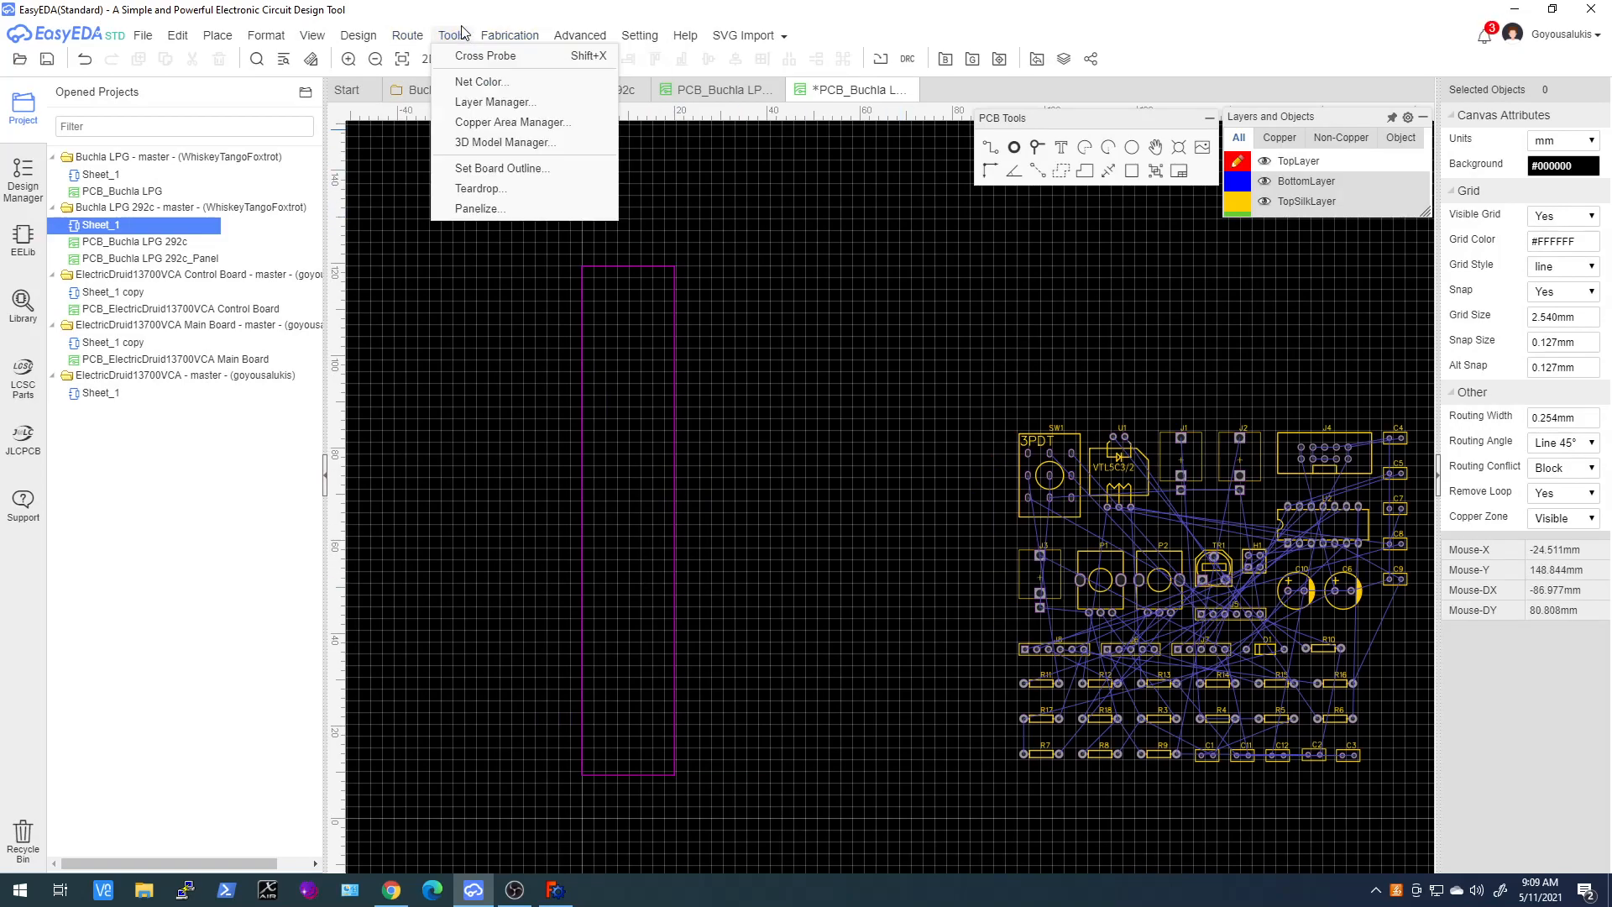
click(472, 208)
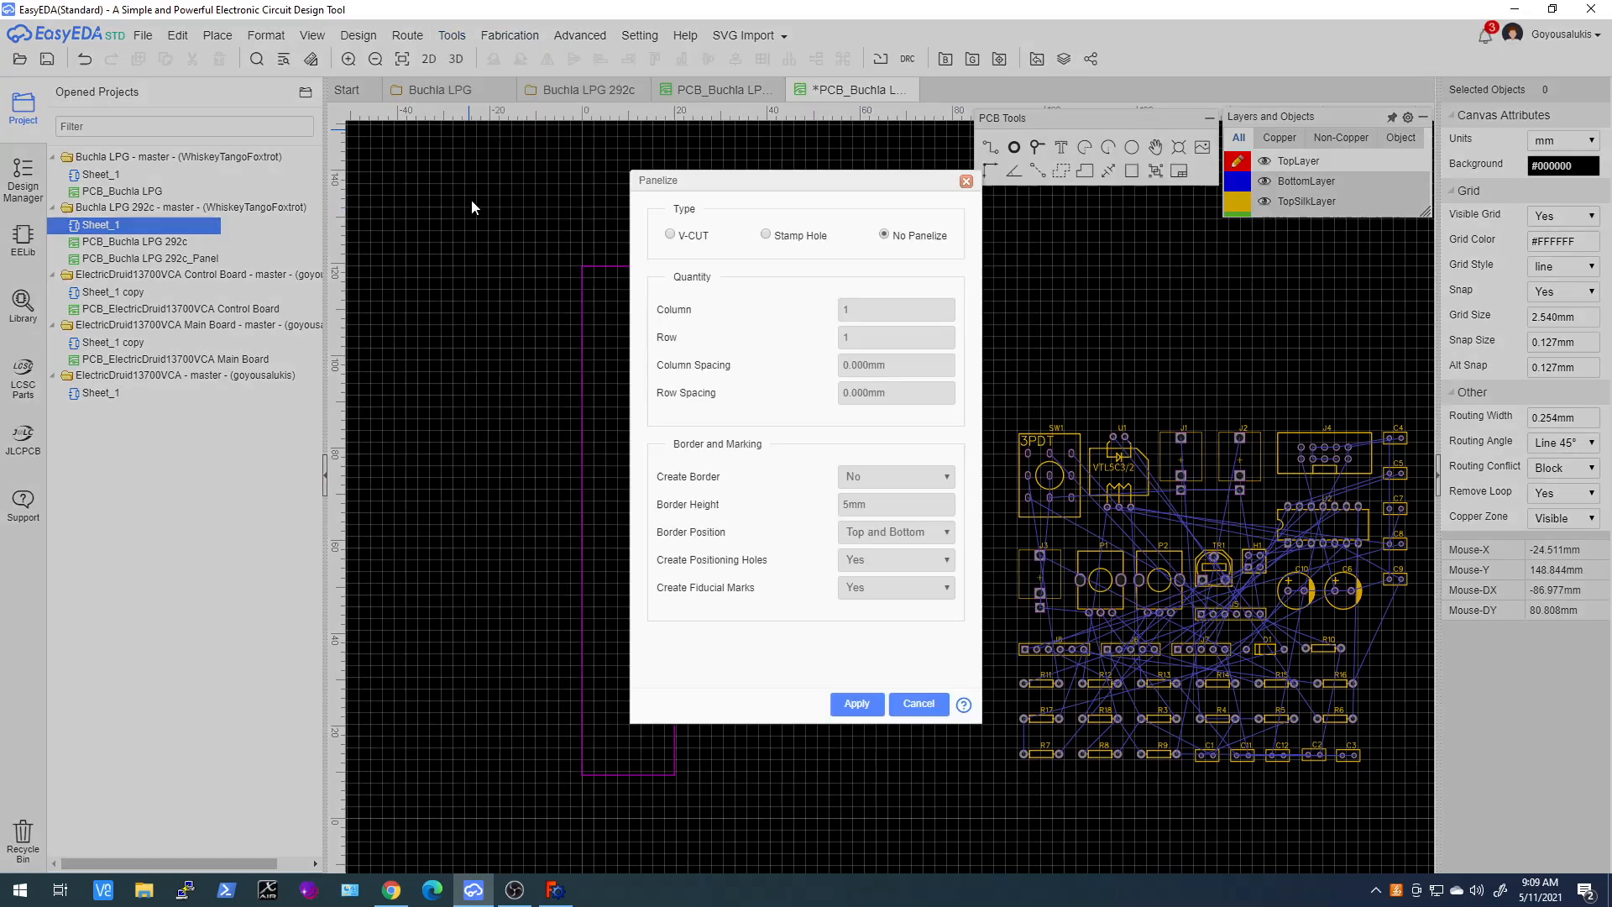
click(672, 235)
double_click(869, 308)
text(2)
key(Tab)
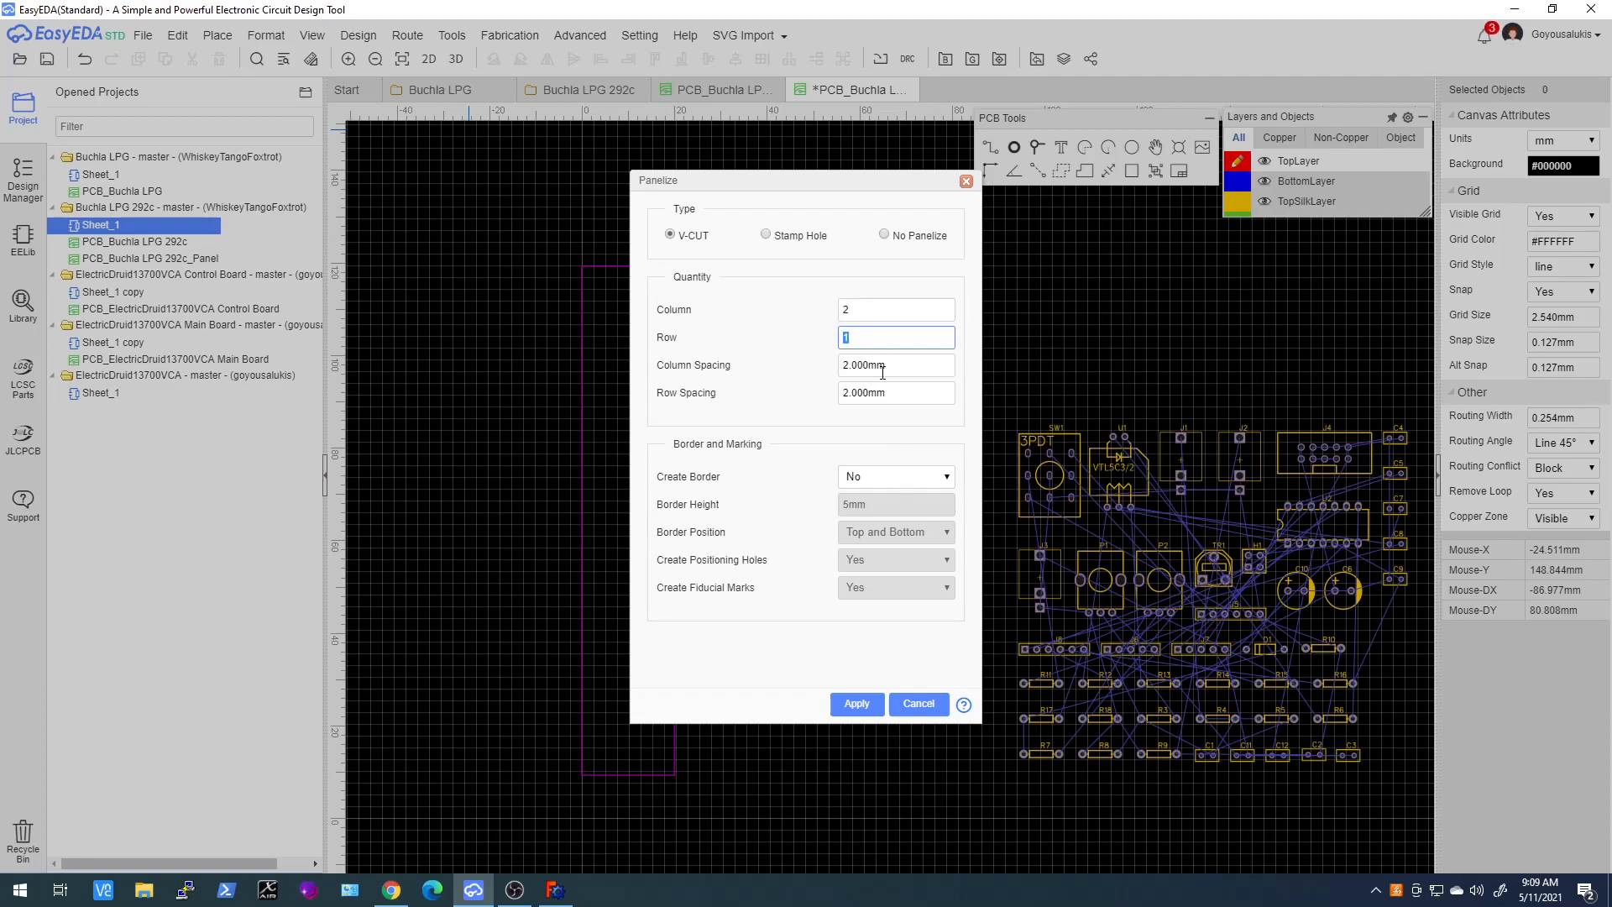
click(855, 704)
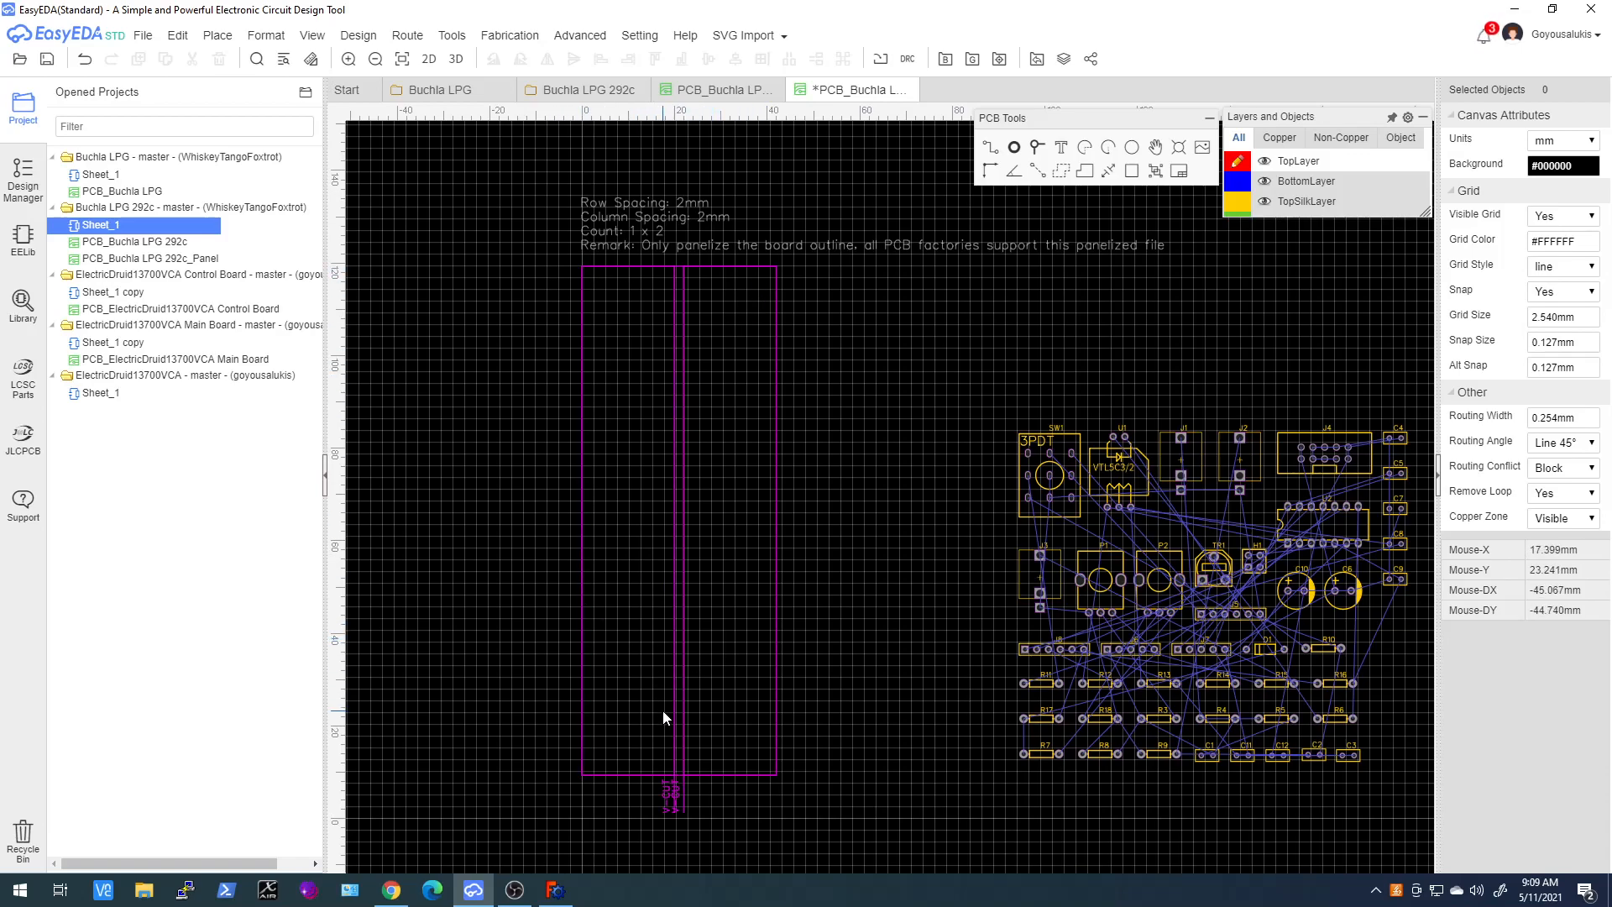
Set the canvas grid size to 5 mm and the snap size to 1 mm
scroll(663, 717, down, 3)
scroll(632, 760, up, 8)
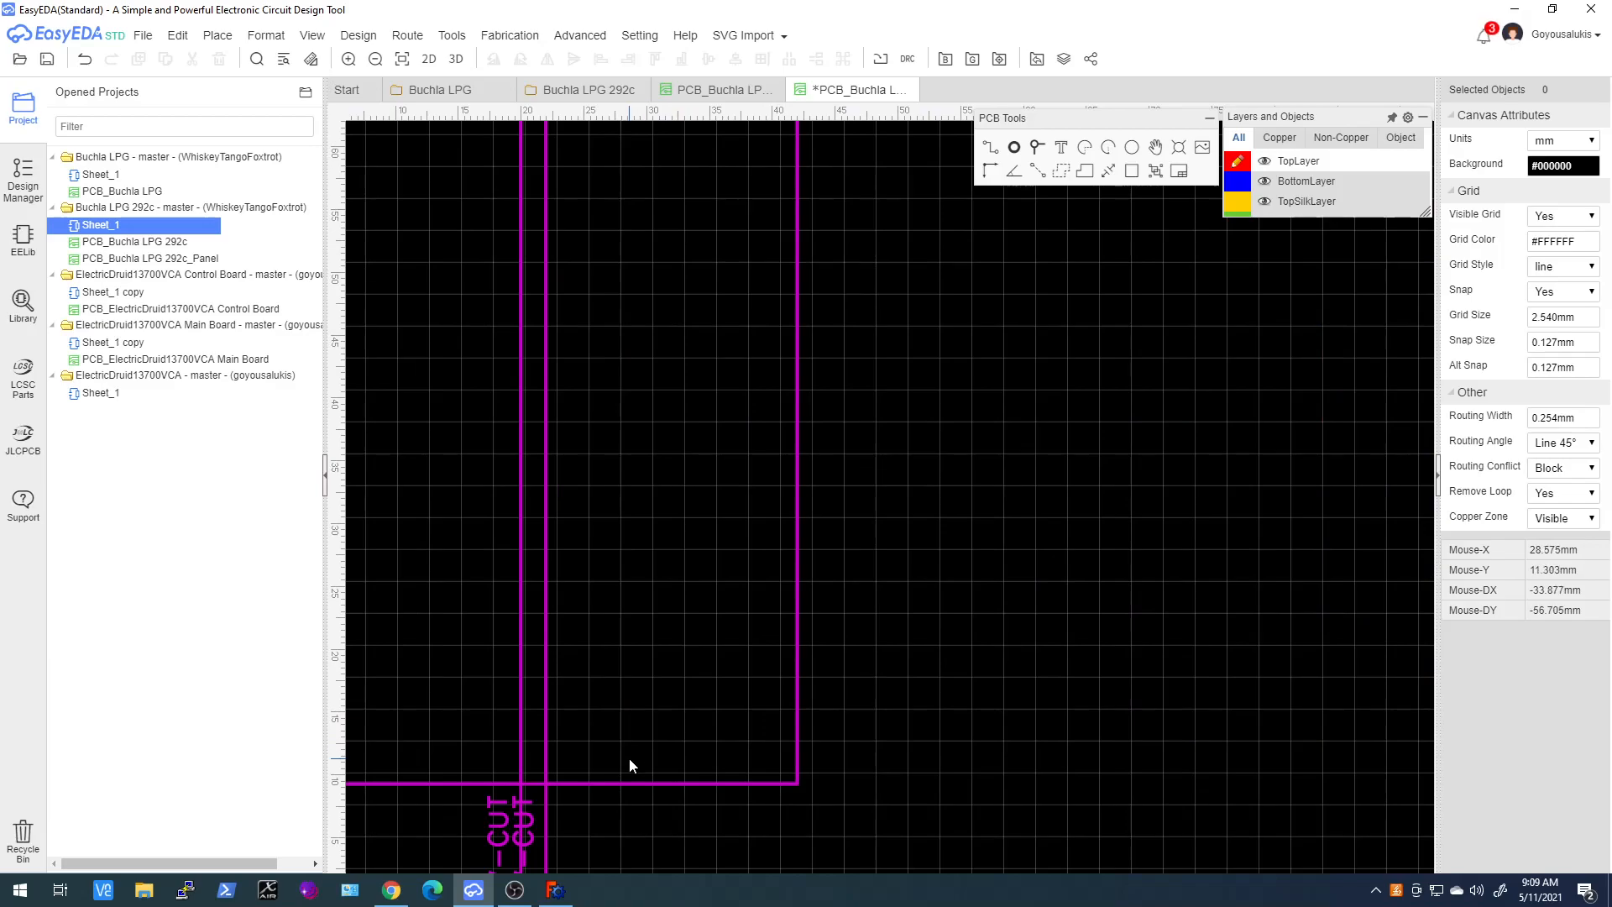
scroll(630, 760, down, 3)
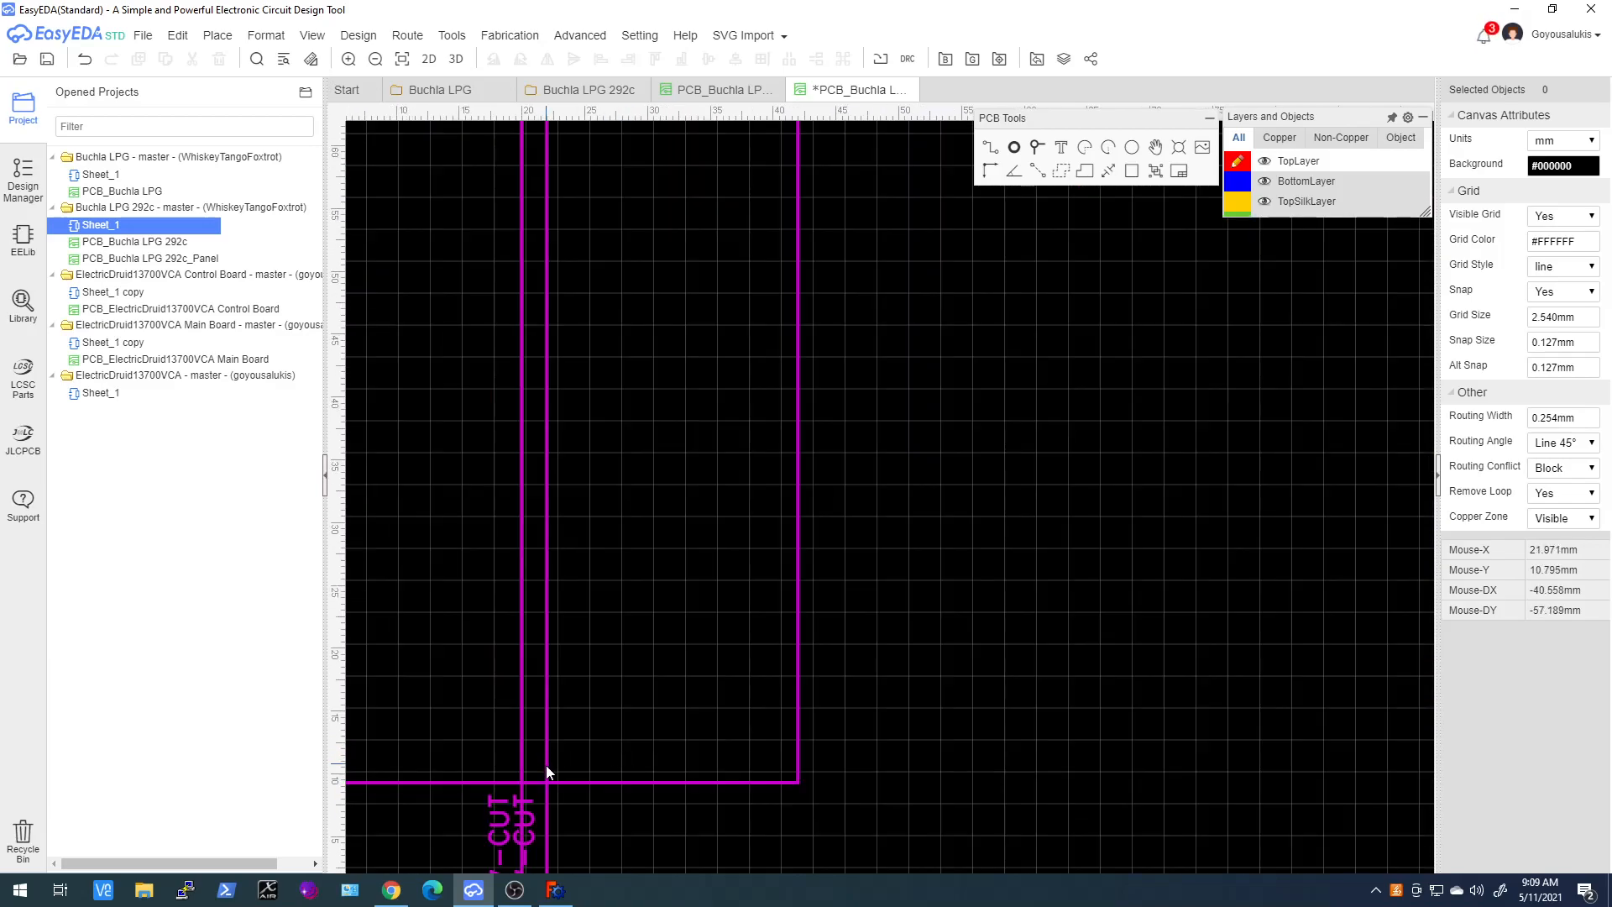
scroll(529, 772, down, 4)
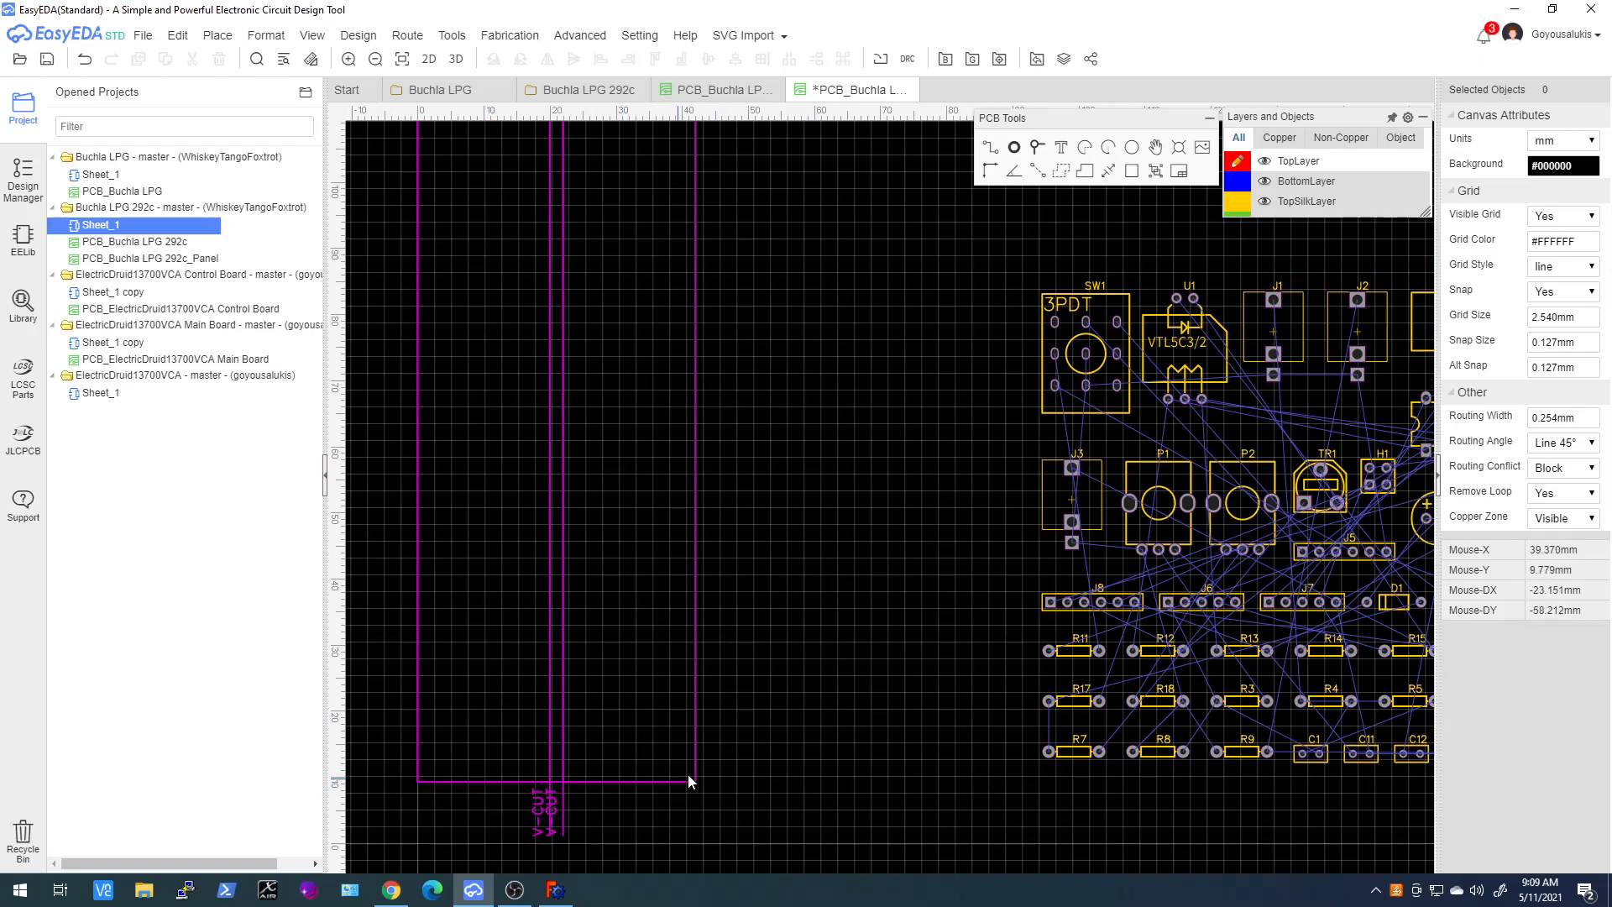
right_click(731, 729)
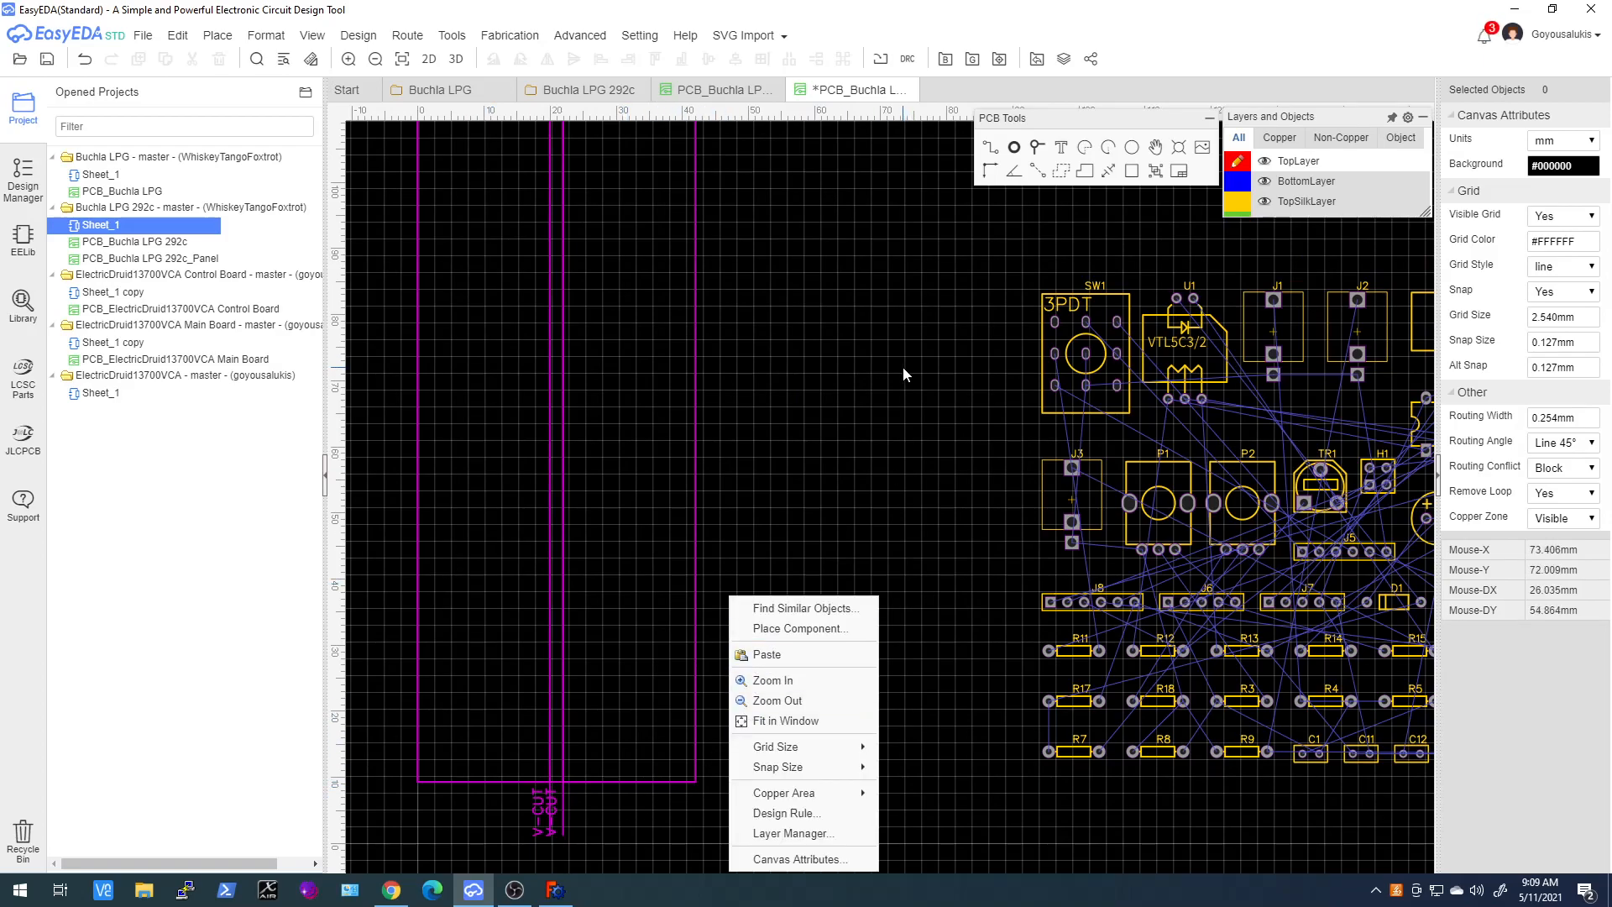
click(796, 859)
click(840, 529)
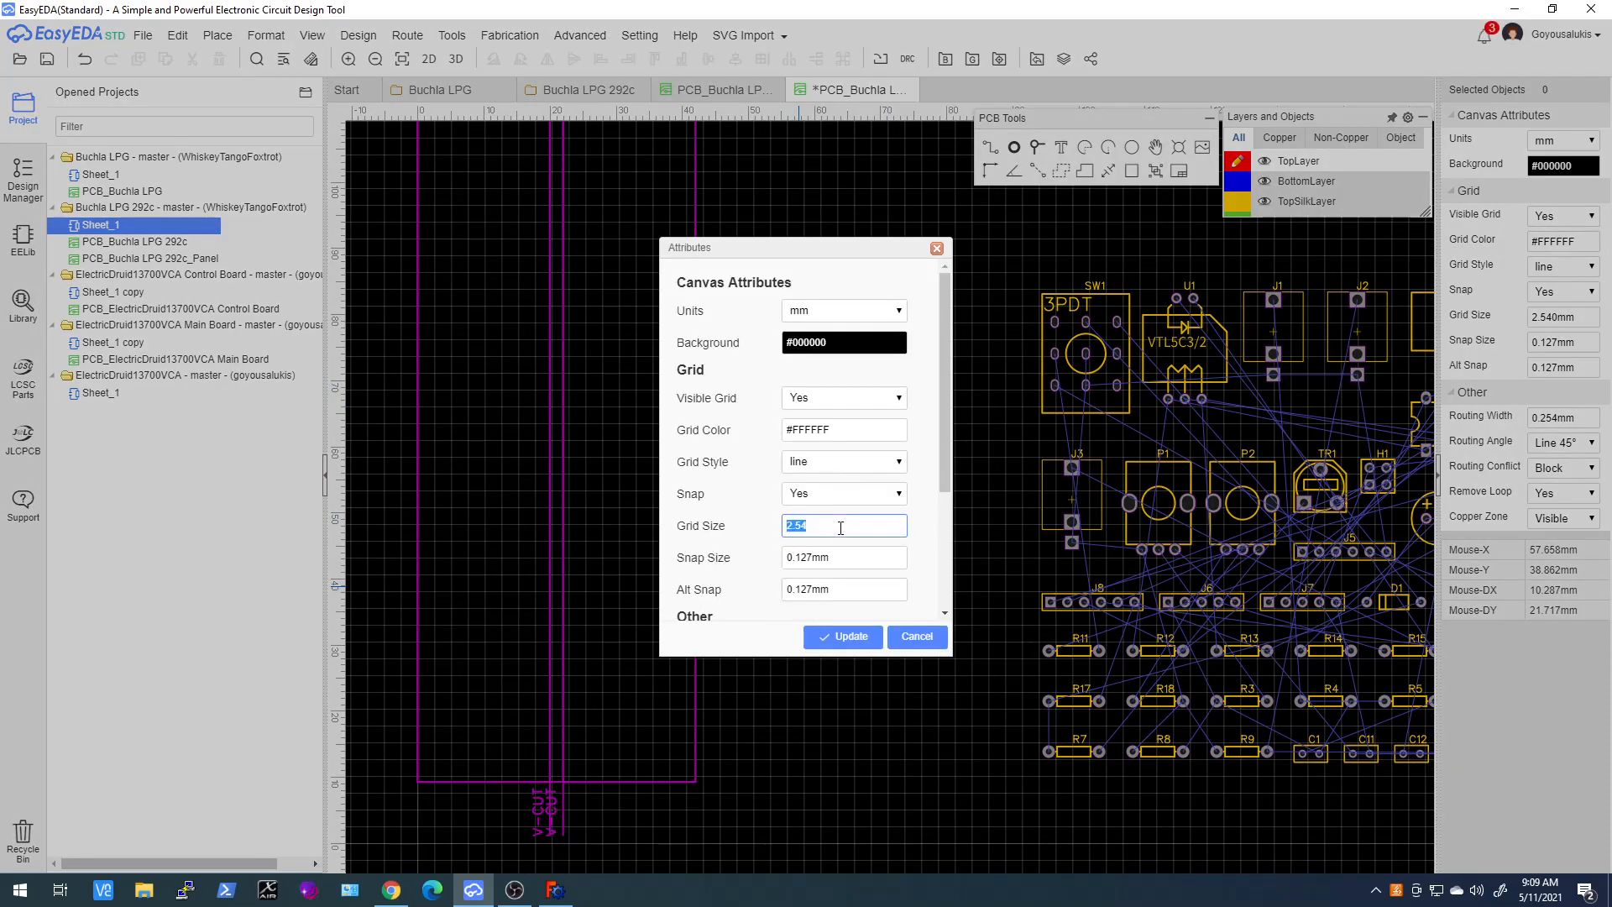
text(5)
key(Tab)
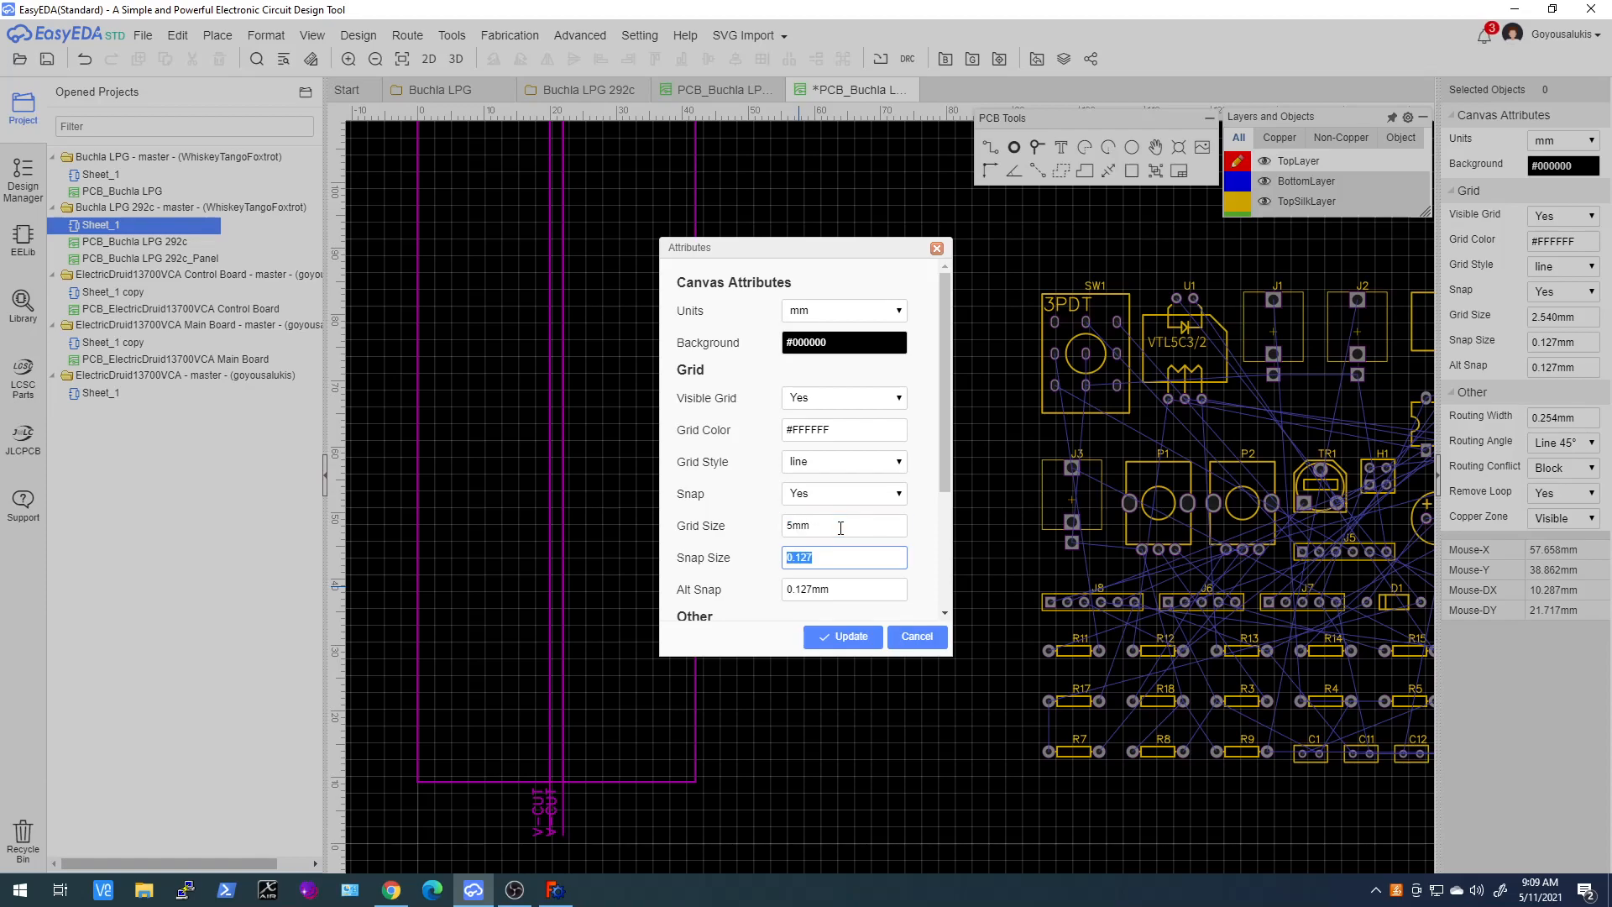
text(1mm)
click(836, 640)
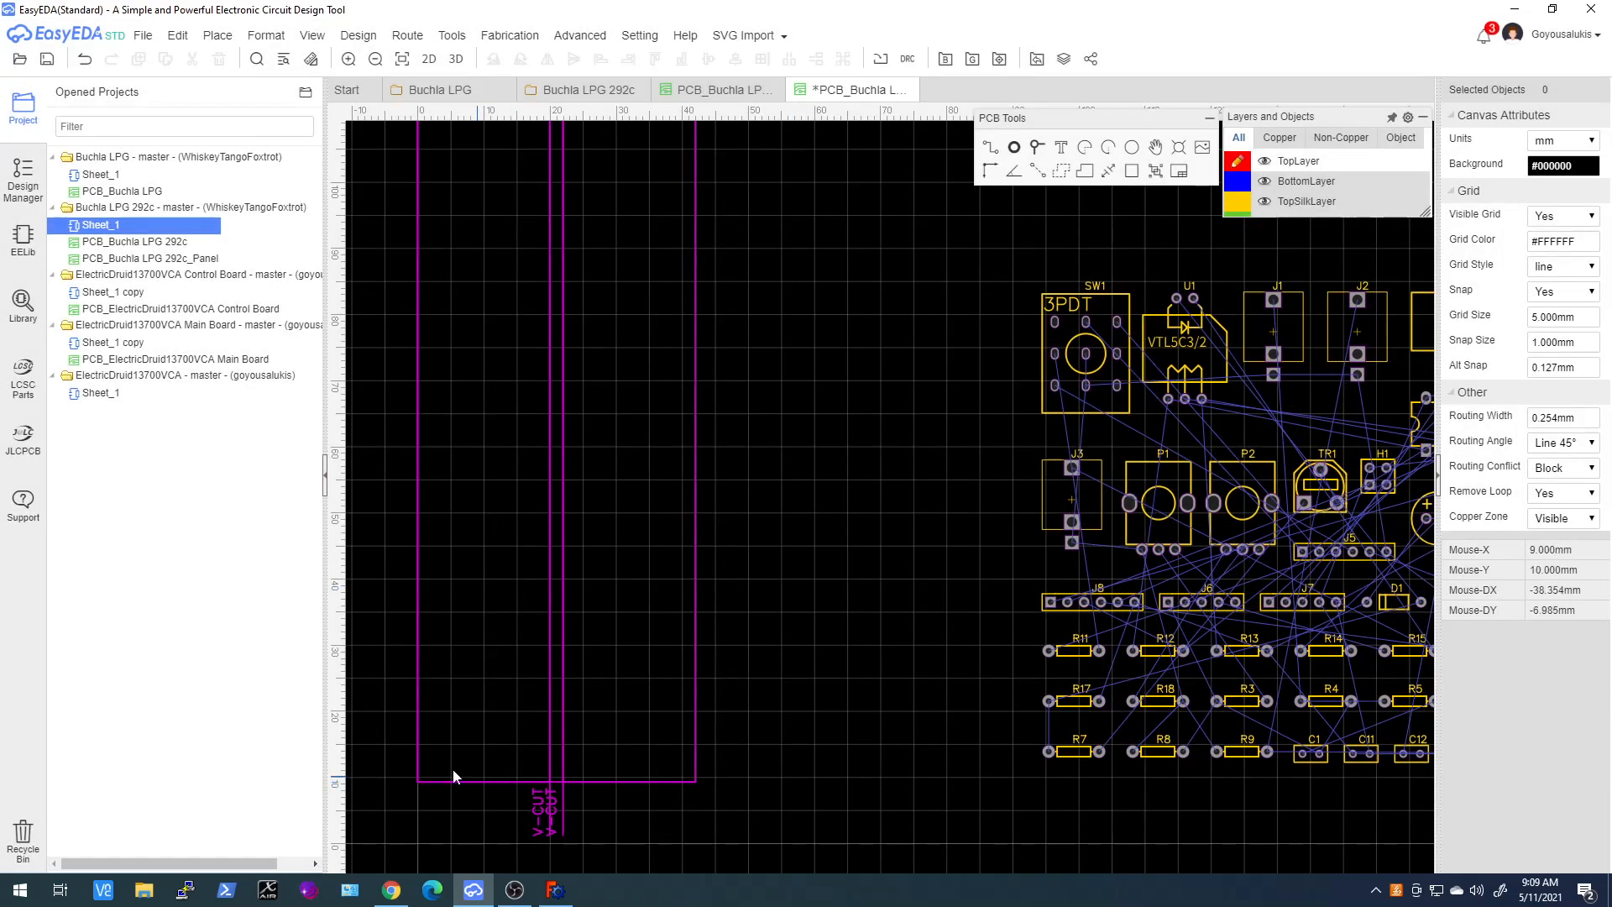
Place switch SW1 near the top of the left-hand board, with potentiometers P1 and P2 stacked beneath it
scroll(426, 773, up, 2)
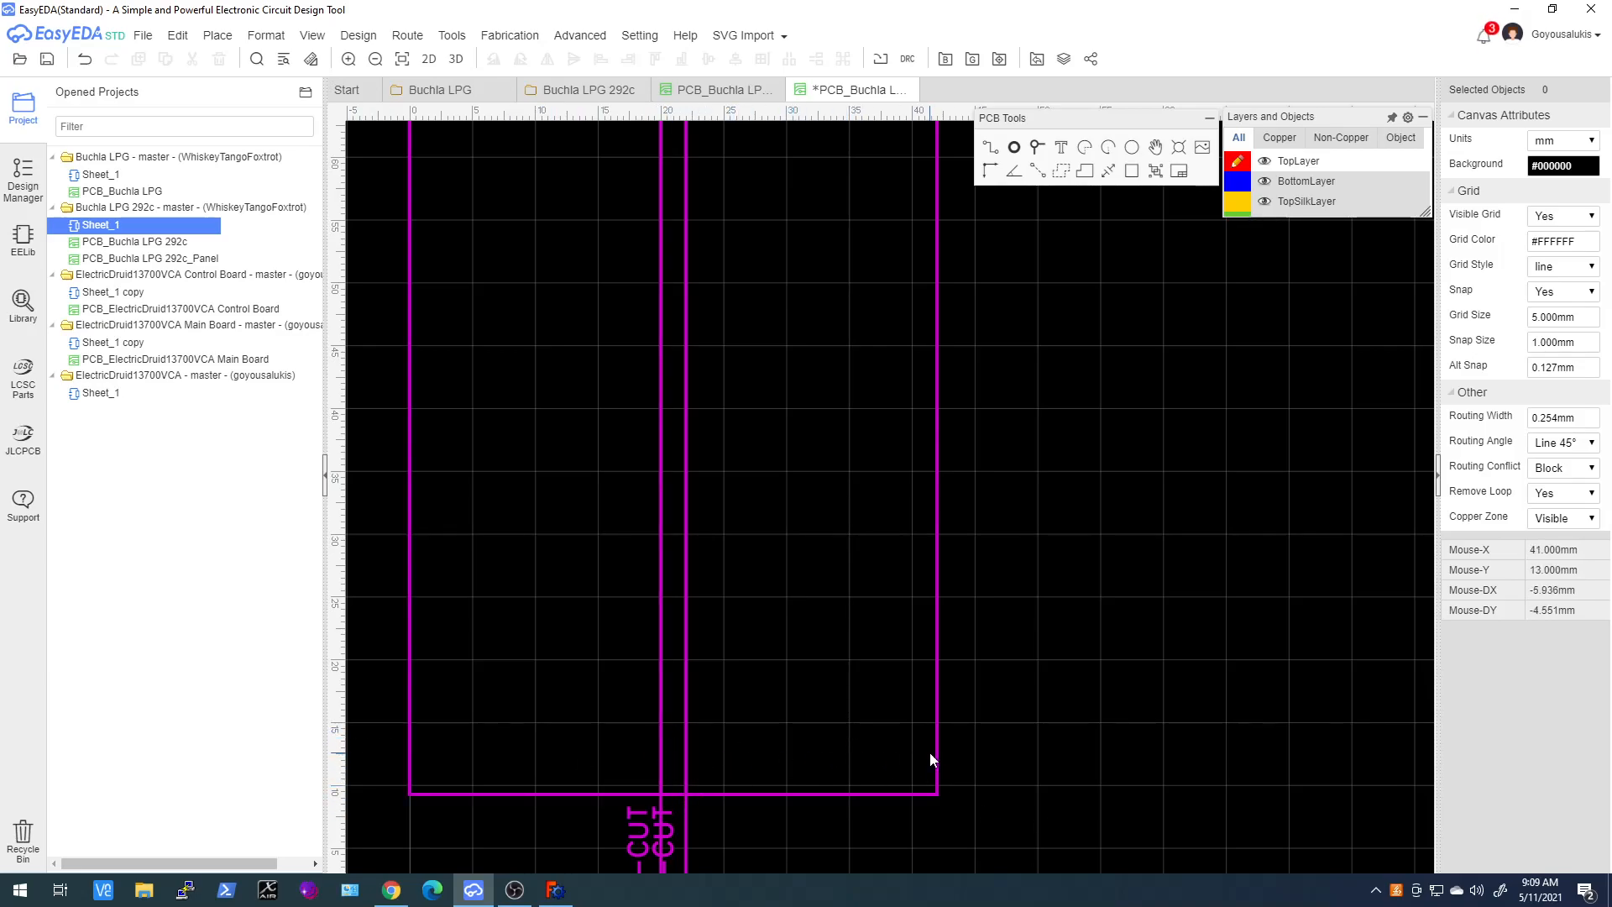
scroll(685, 639, down, 5)
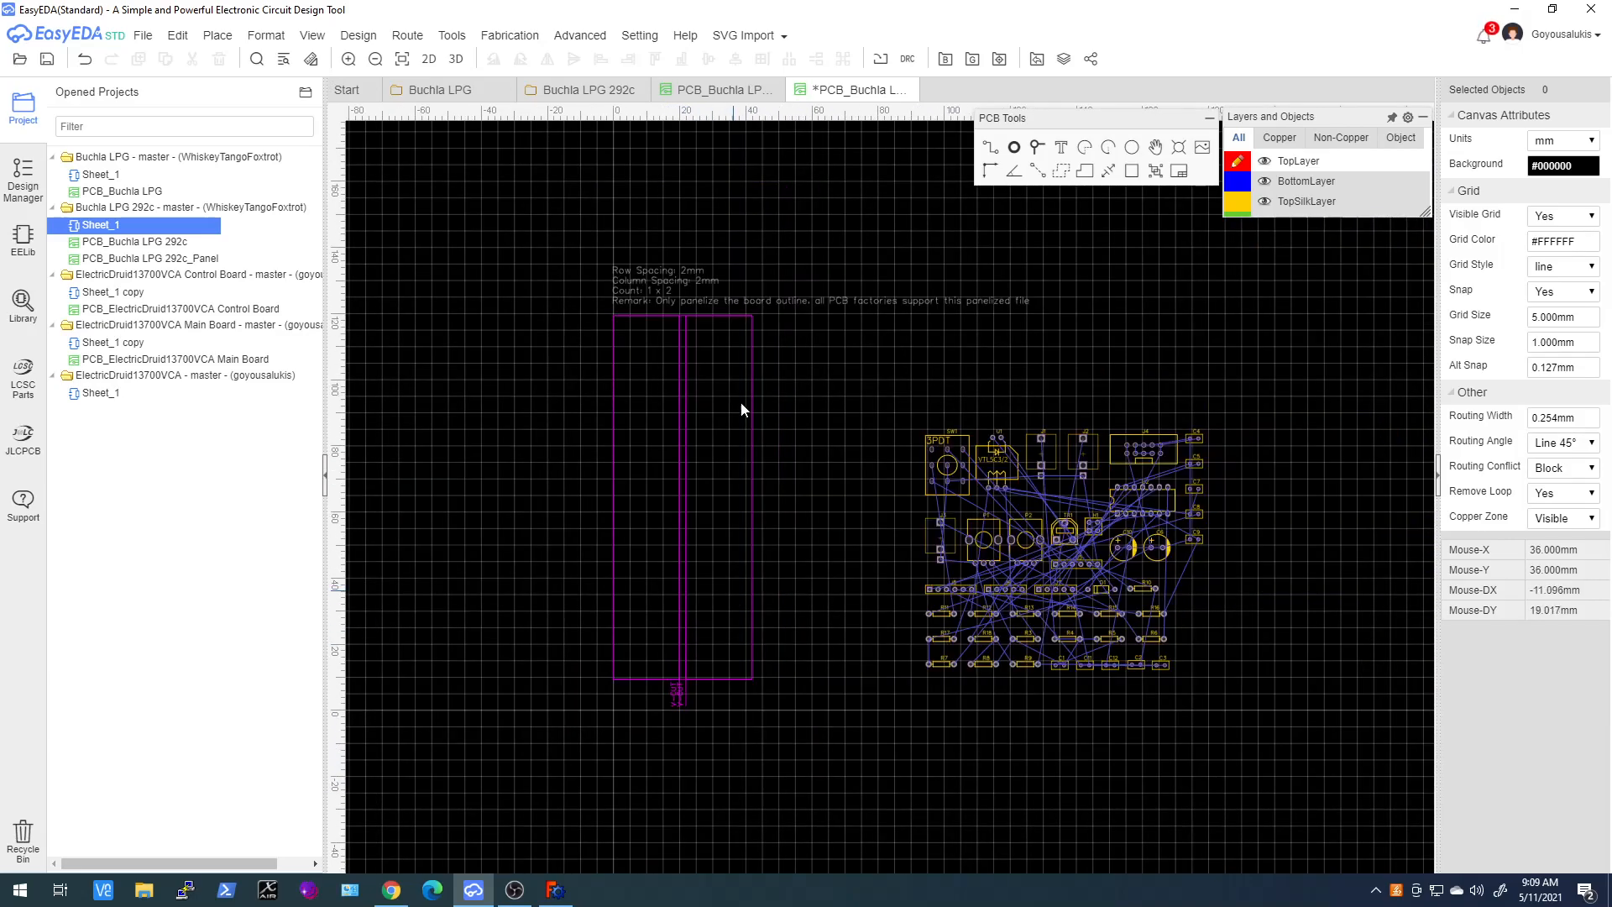
scroll(552, 309, up, 2)
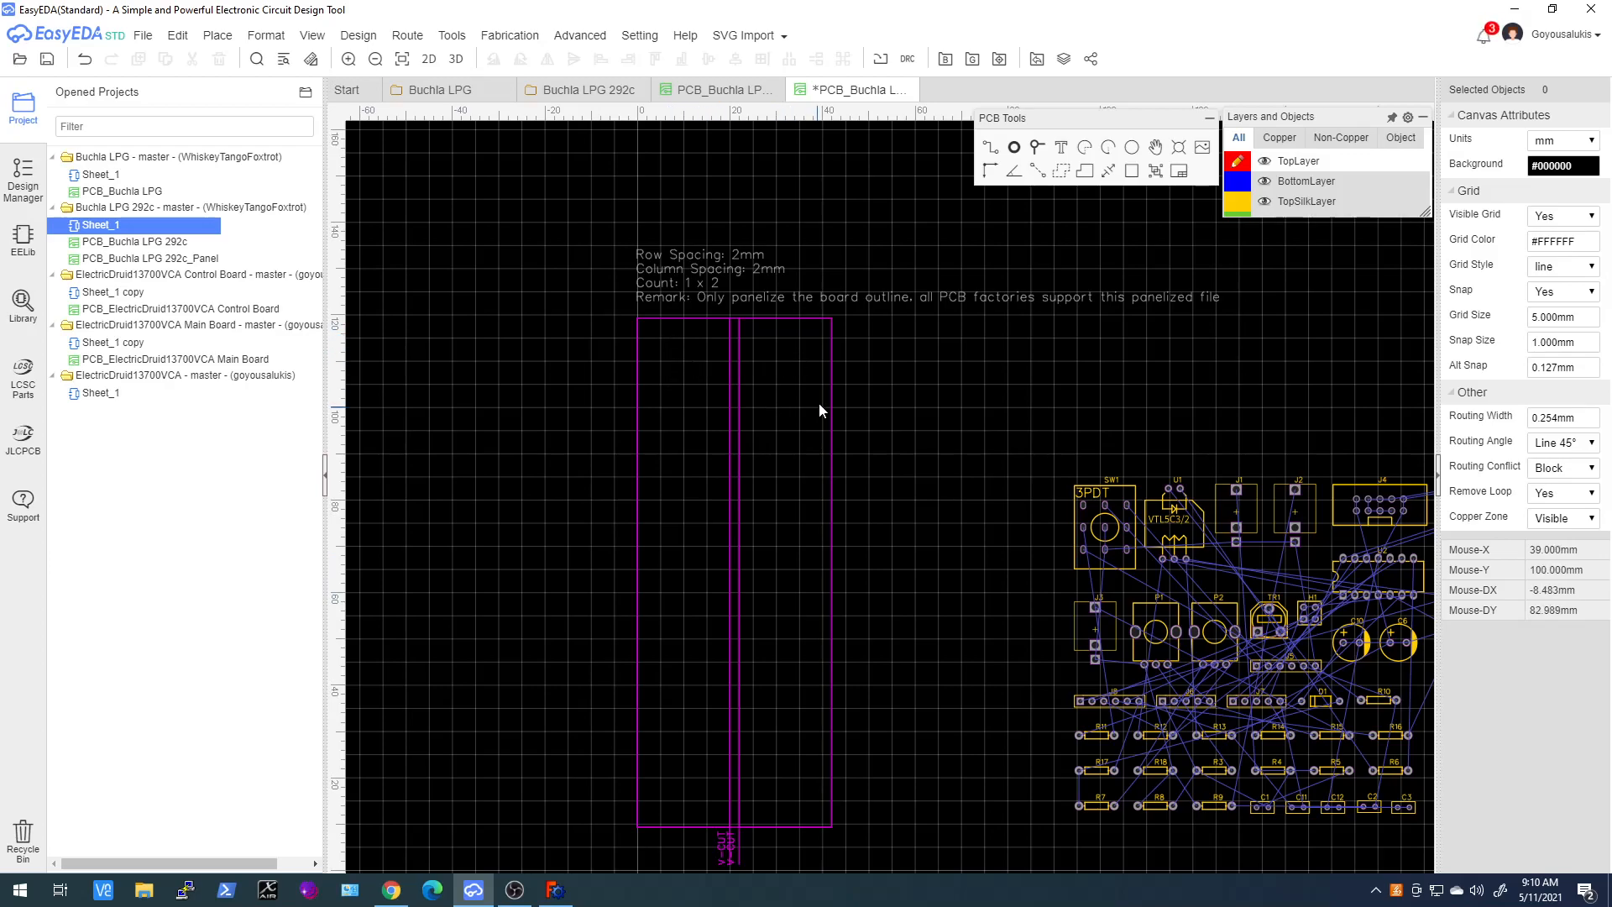
drag(1121, 485, 694, 324)
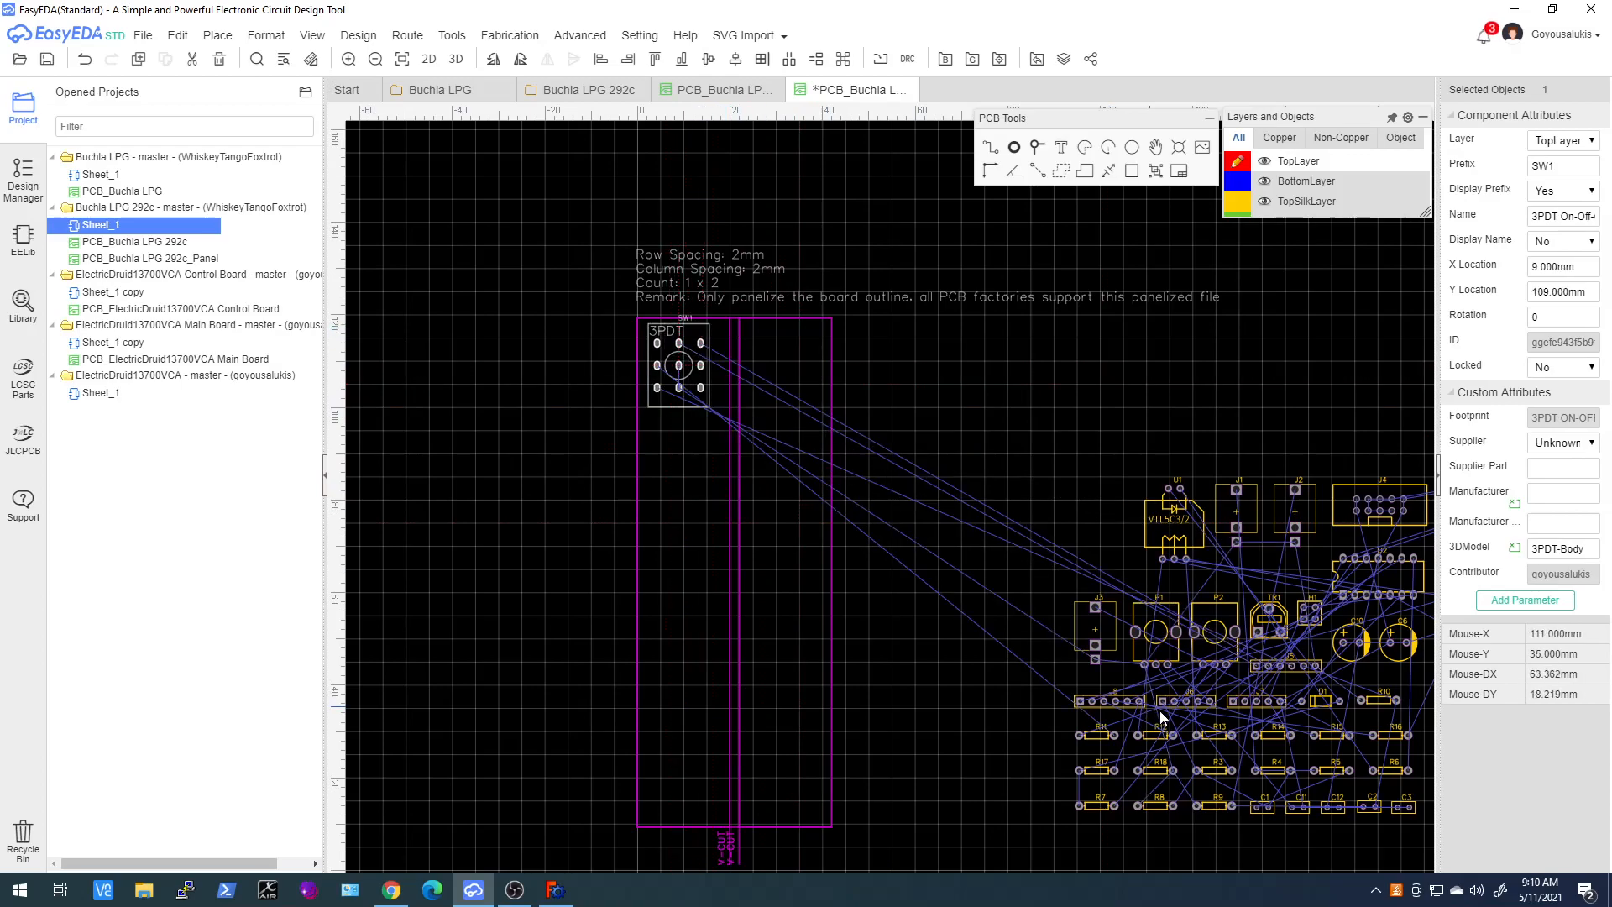
drag(1171, 618, 690, 448)
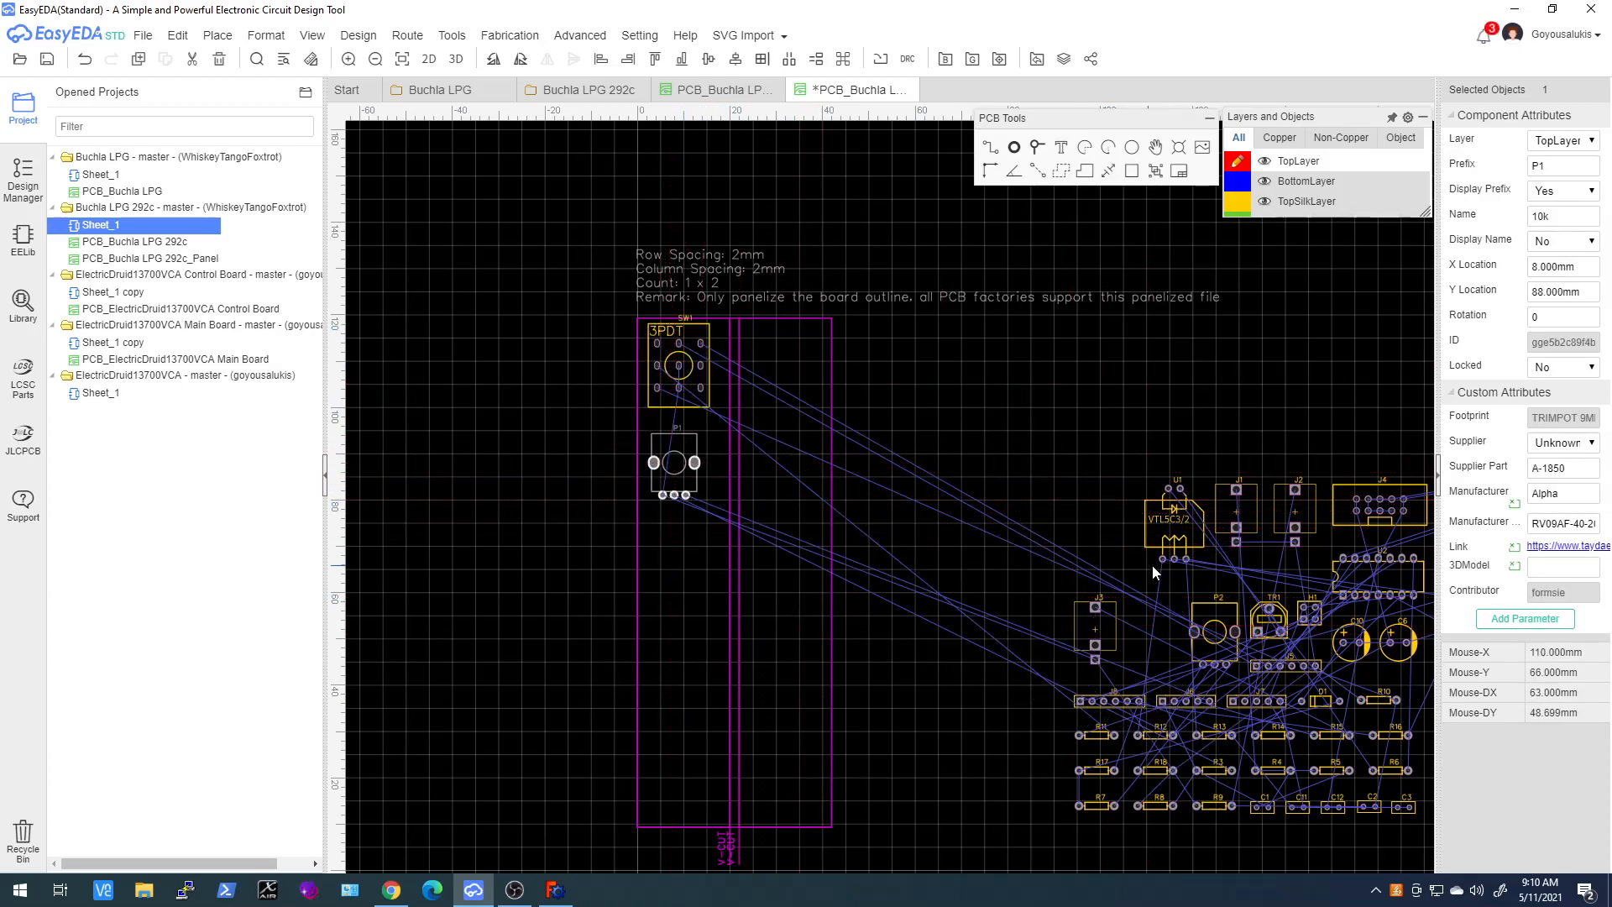
drag(1206, 625, 675, 541)
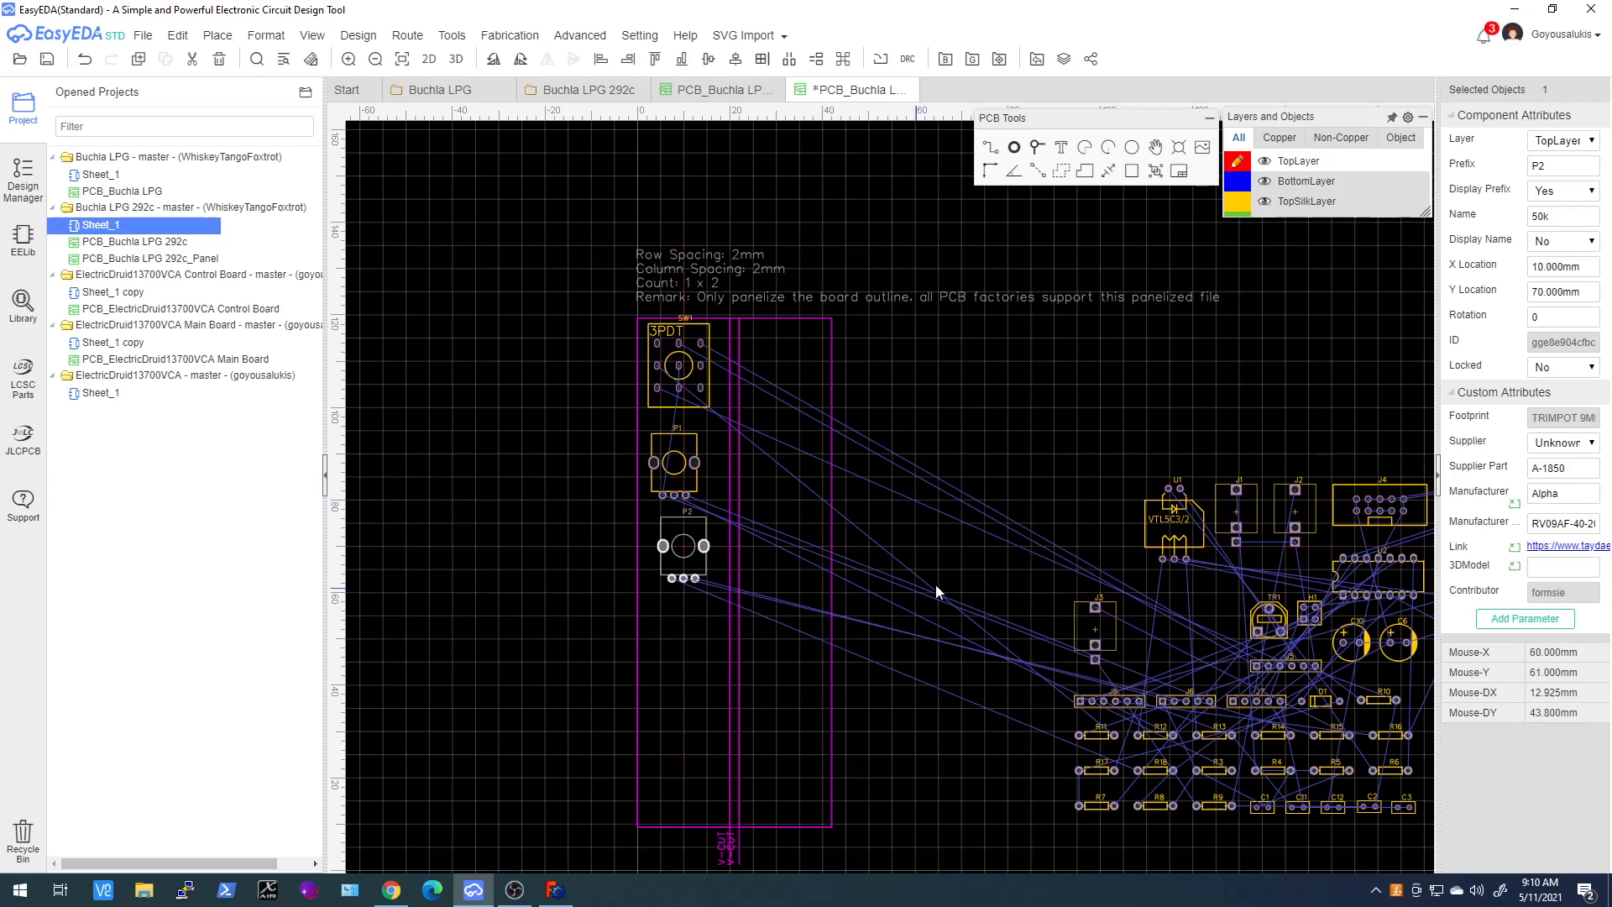
Place jacks J3 and J1 below potentiometer P2 on the left-hand board, and bring up the Buchla LPG 292c schematic
drag(1082, 619, 675, 629)
scroll(990, 702, down, 1)
scroll(1070, 697, up, 1)
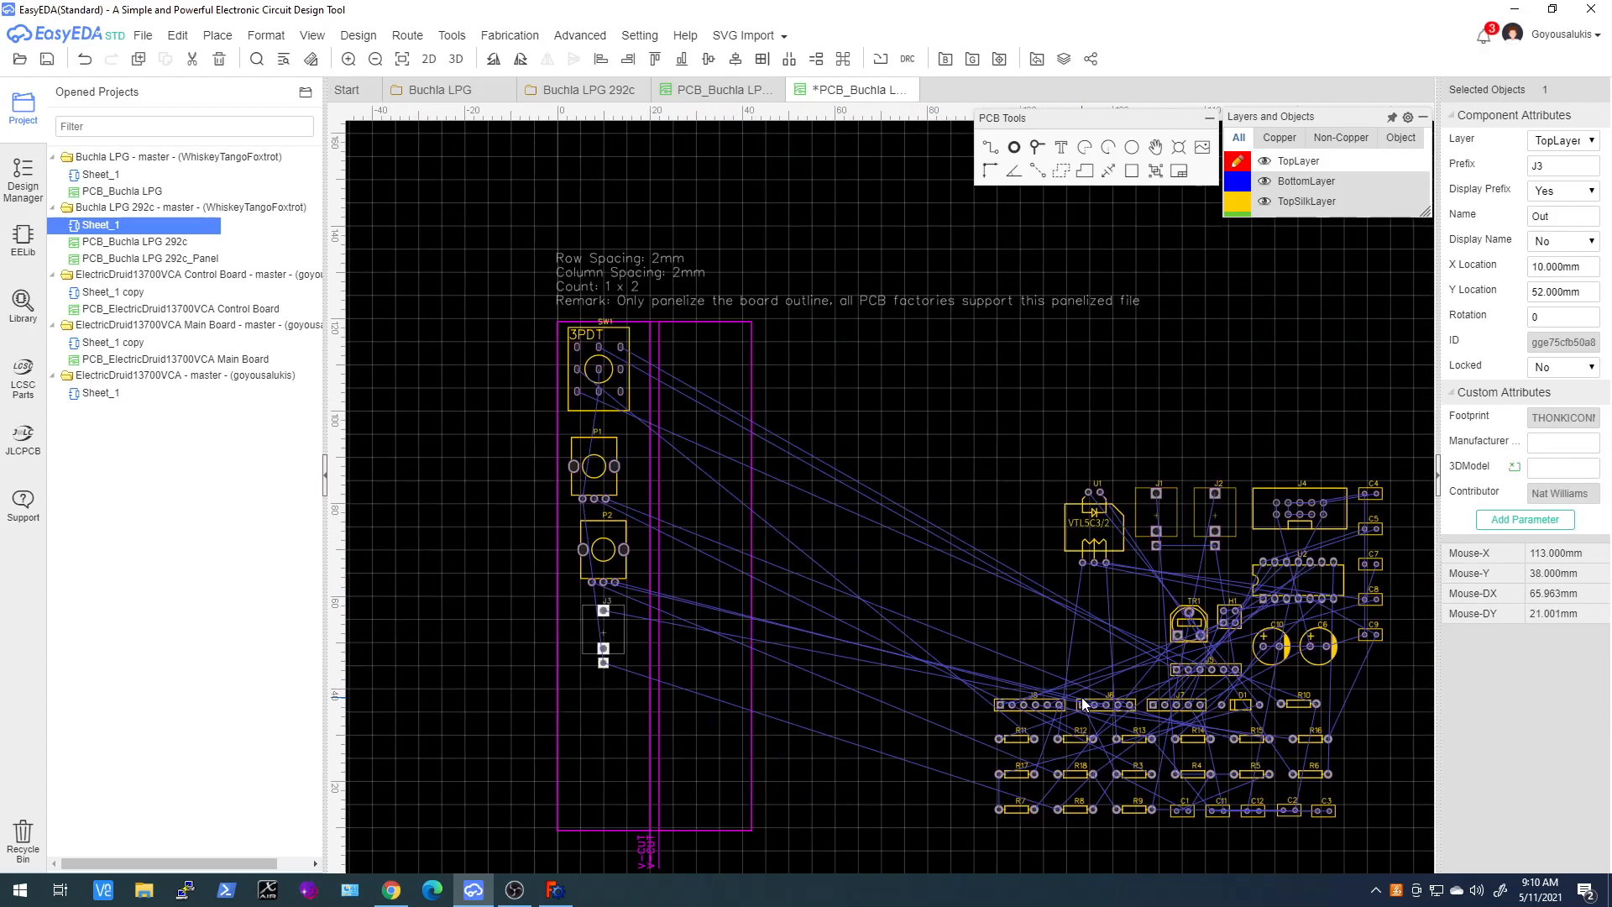
drag(1155, 518, 611, 702)
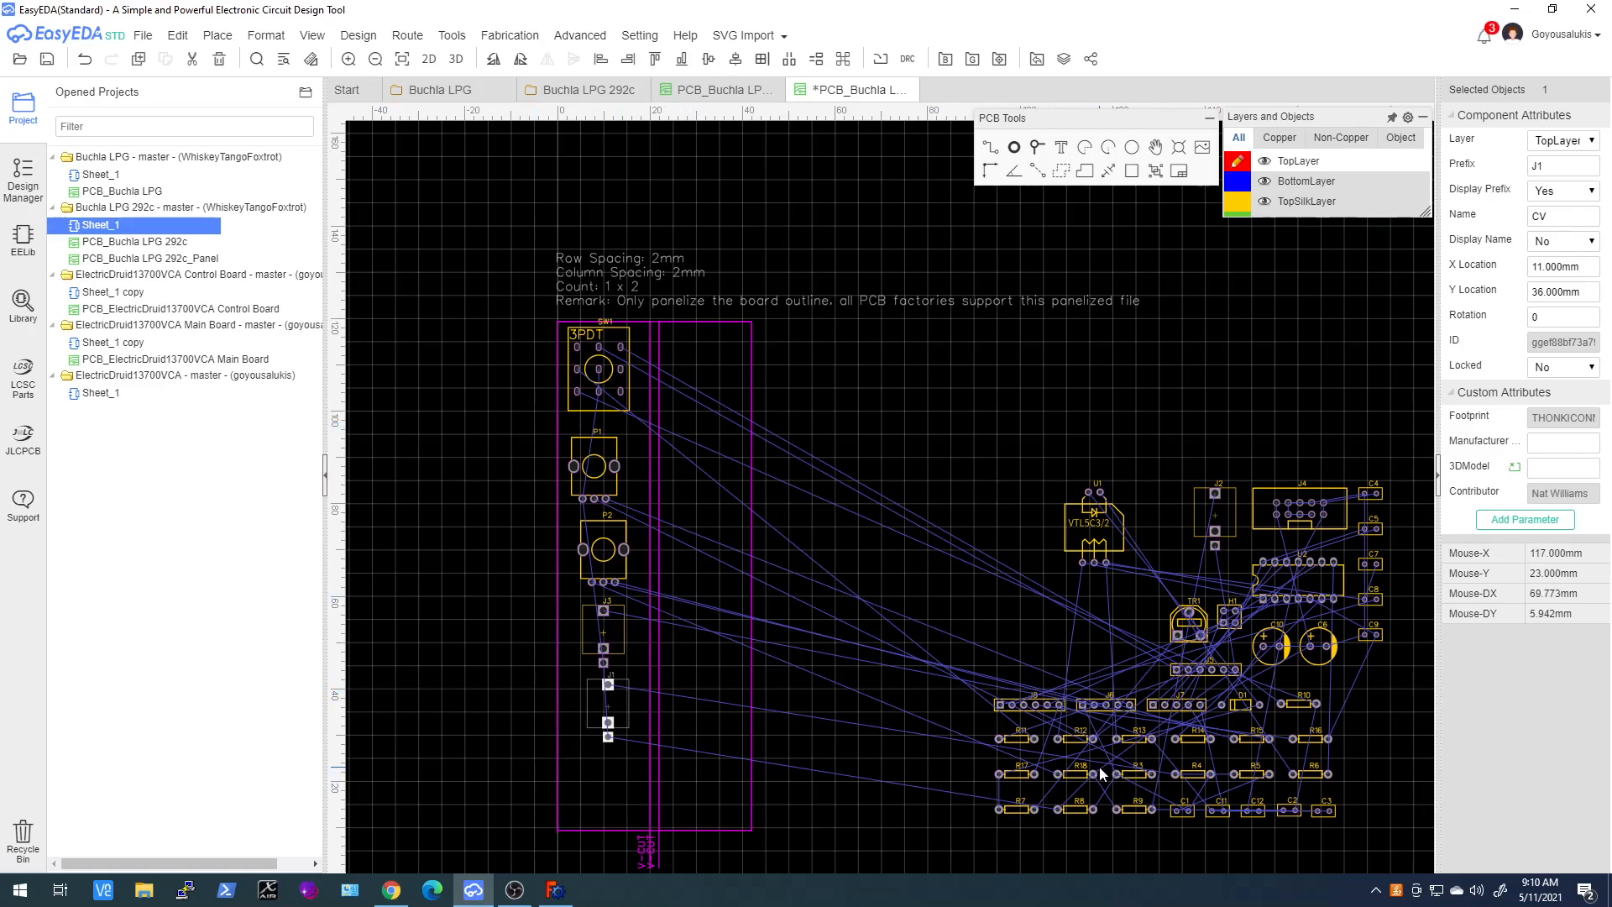
click(598, 94)
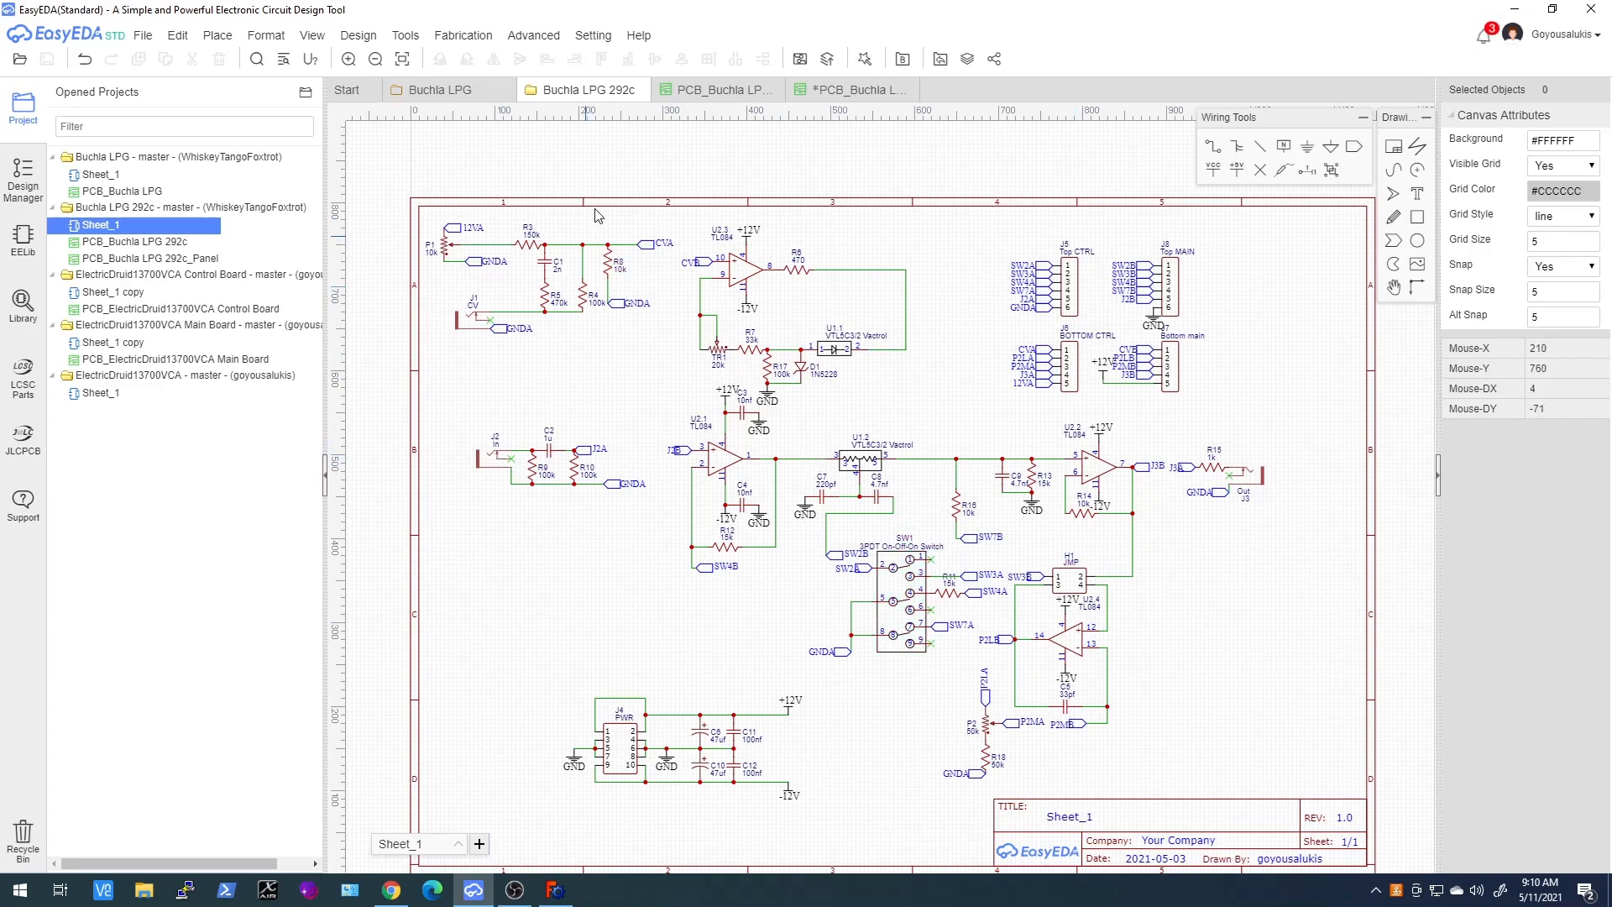
Return to the unsaved Buchla LPG 292c PCB layout and move header J8 from the component cluster to just beside the right-hand board
click(844, 91)
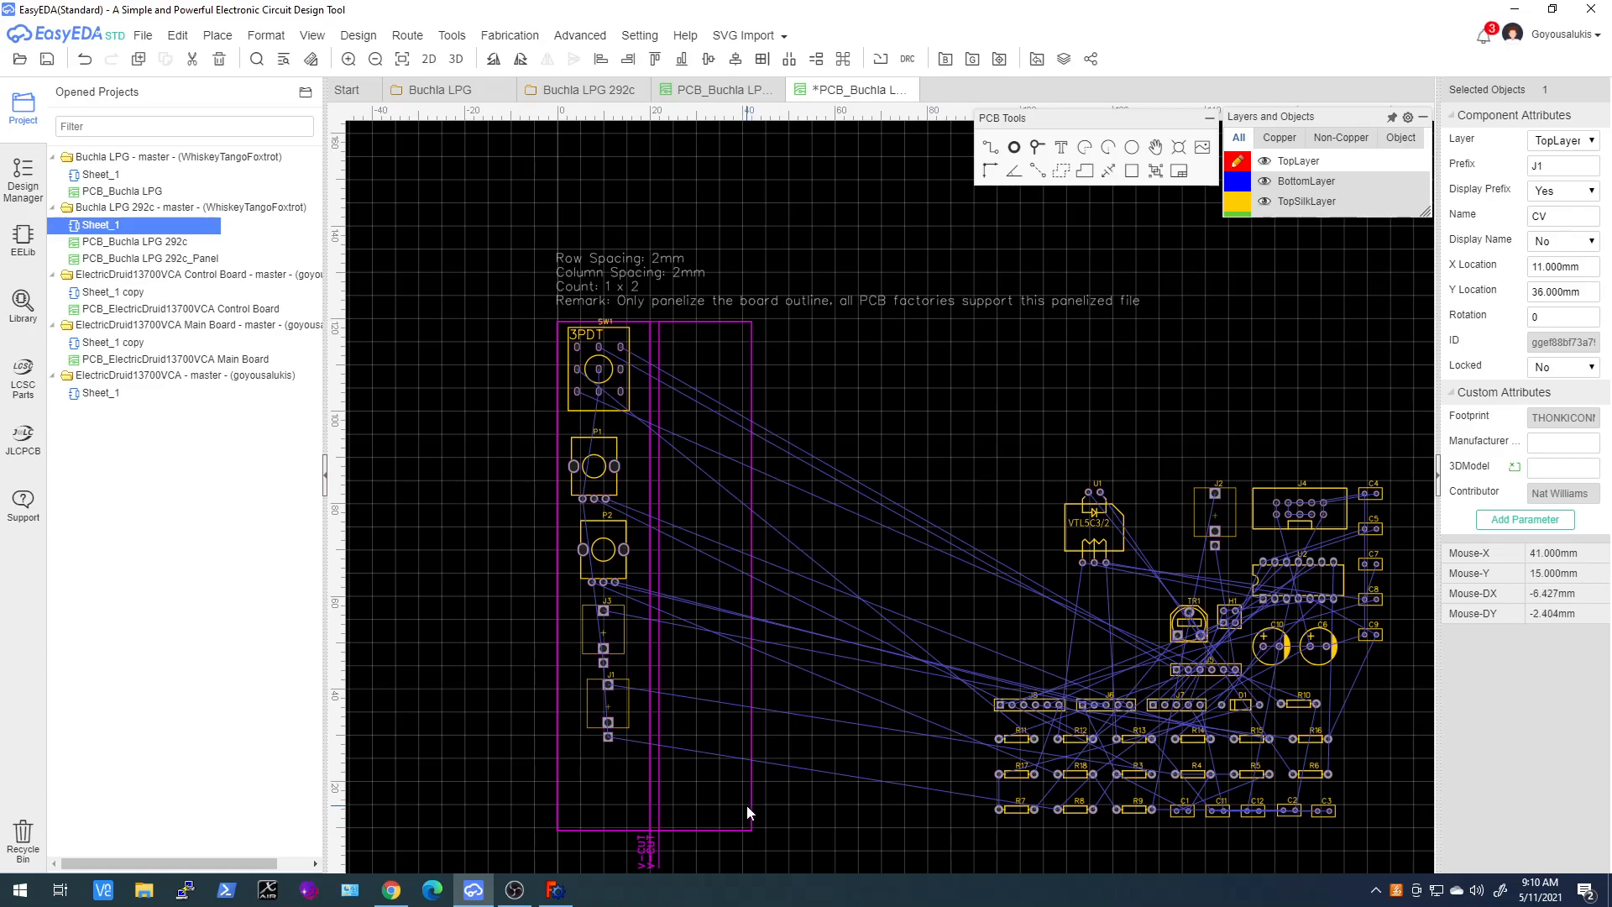
scroll(1031, 712, up, 3)
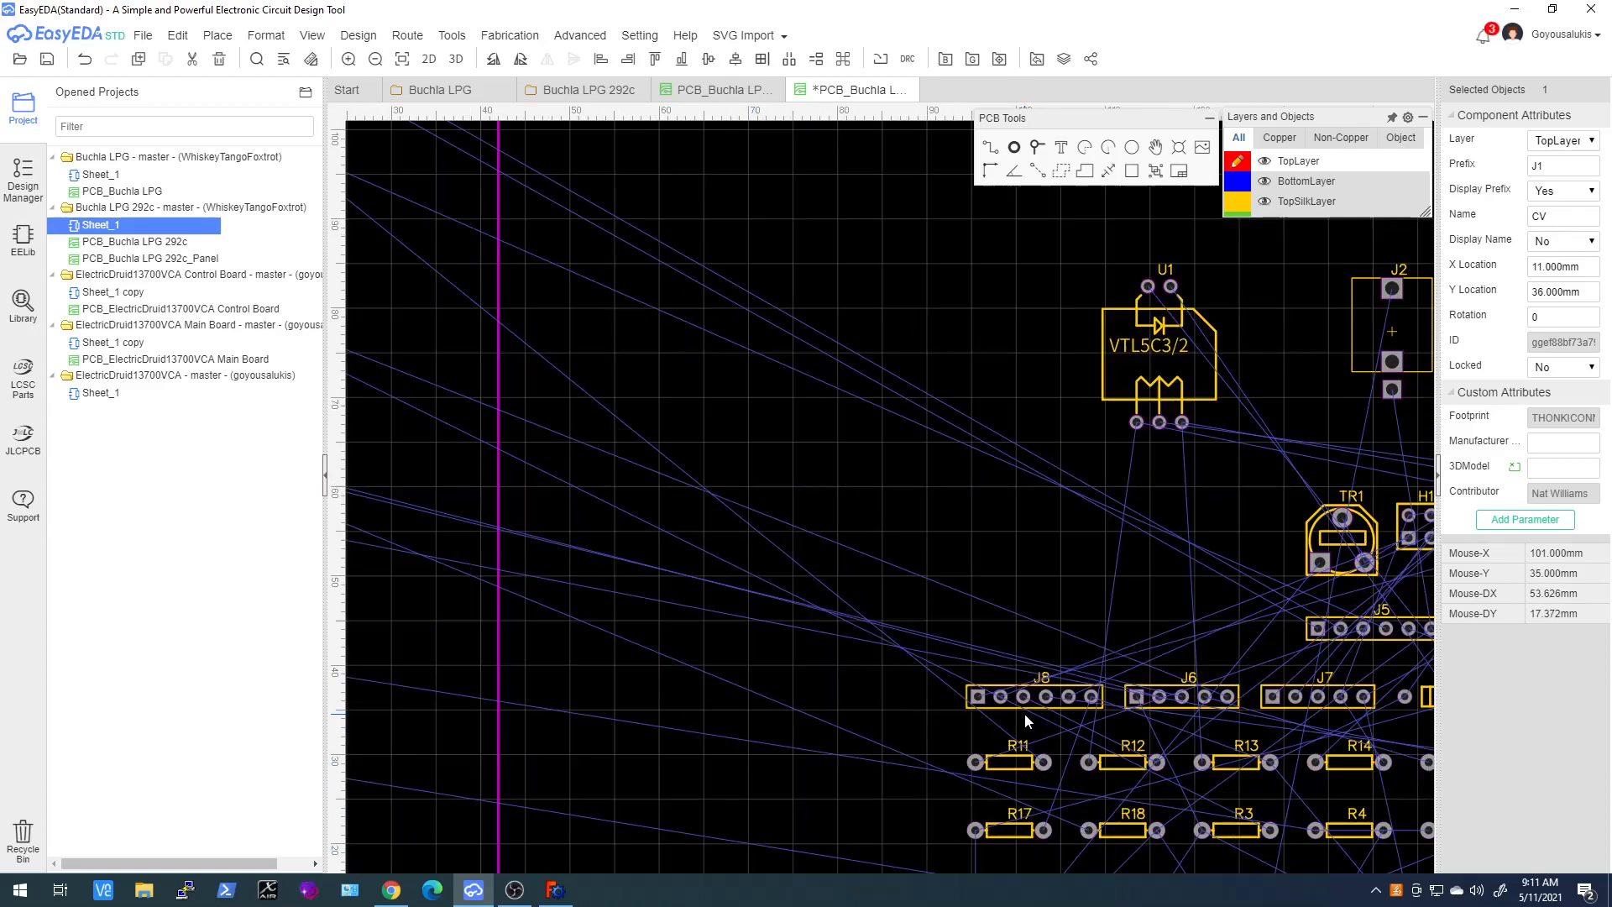
drag(1037, 708, 592, 707)
scroll(592, 708, down, 5)
scroll(579, 724, up, 4)
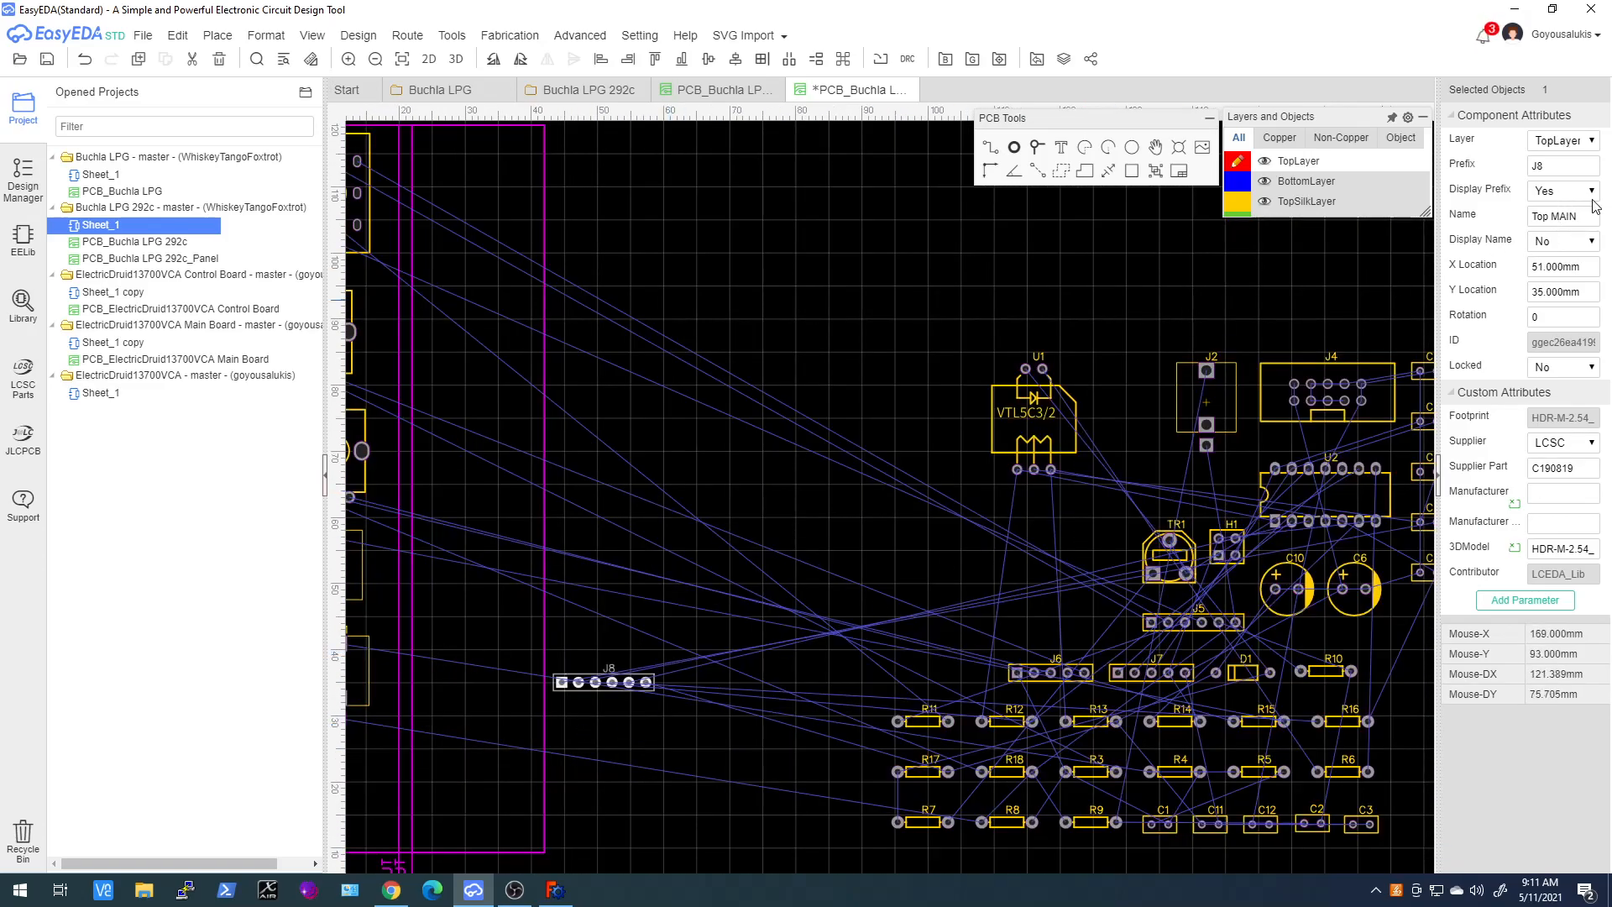
Hide header J8's prefix and display its name, Top MAIN, on the silkscreen
click(1550, 216)
click(1564, 190)
click(1561, 217)
click(1560, 241)
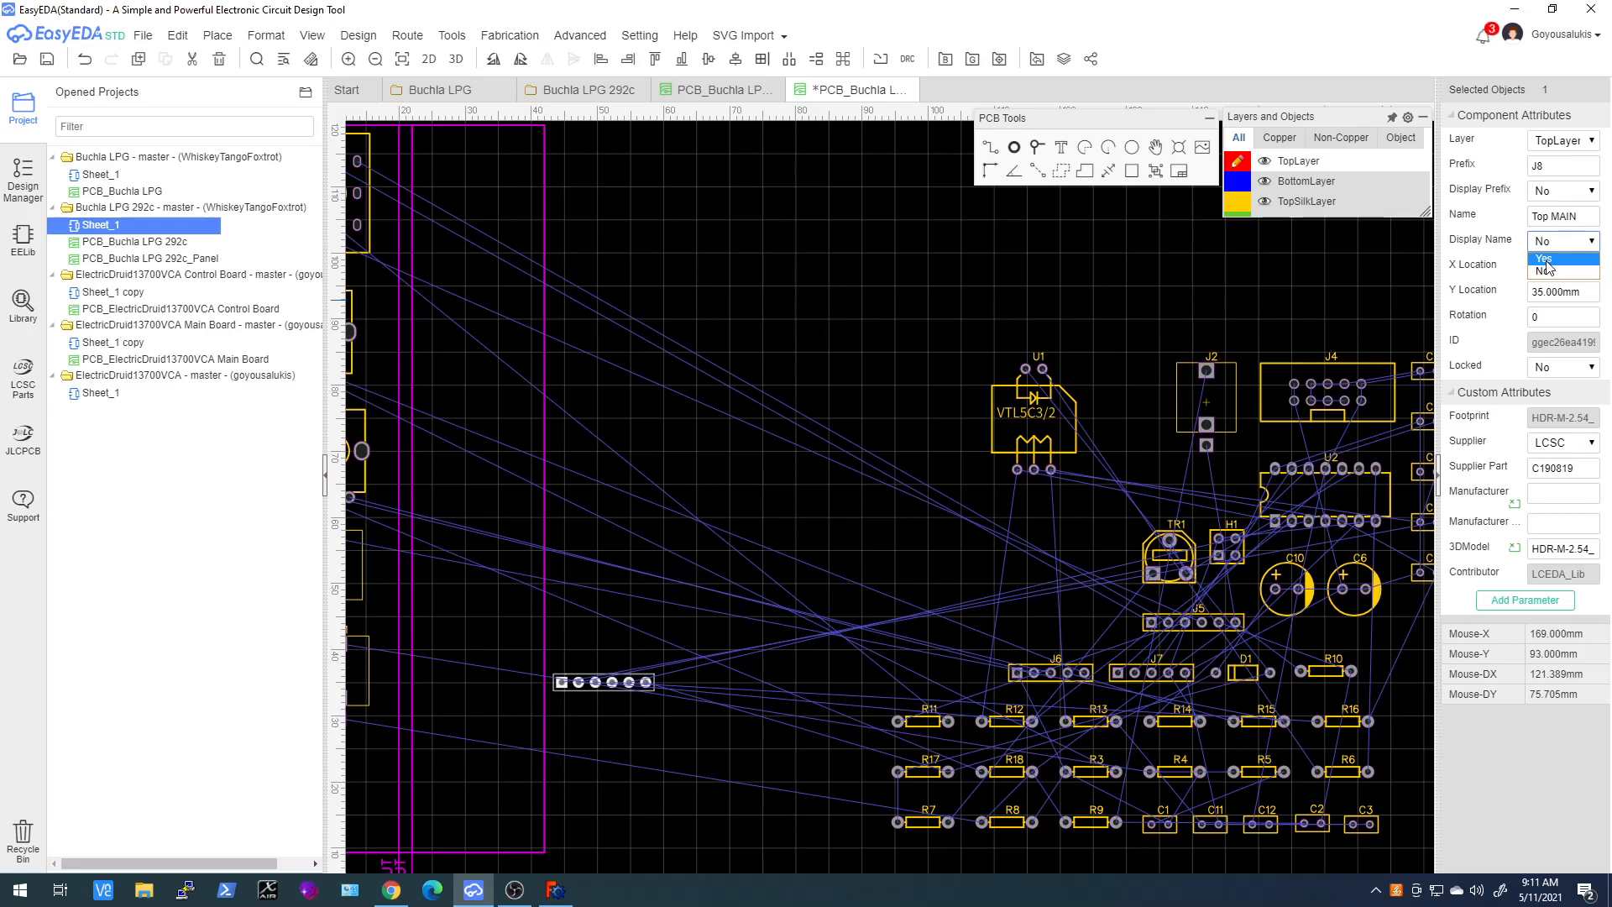
click(1554, 259)
Place the Top MAIN header near the top of the right-hand board at X 32 mm, Y 116 mm
click(617, 658)
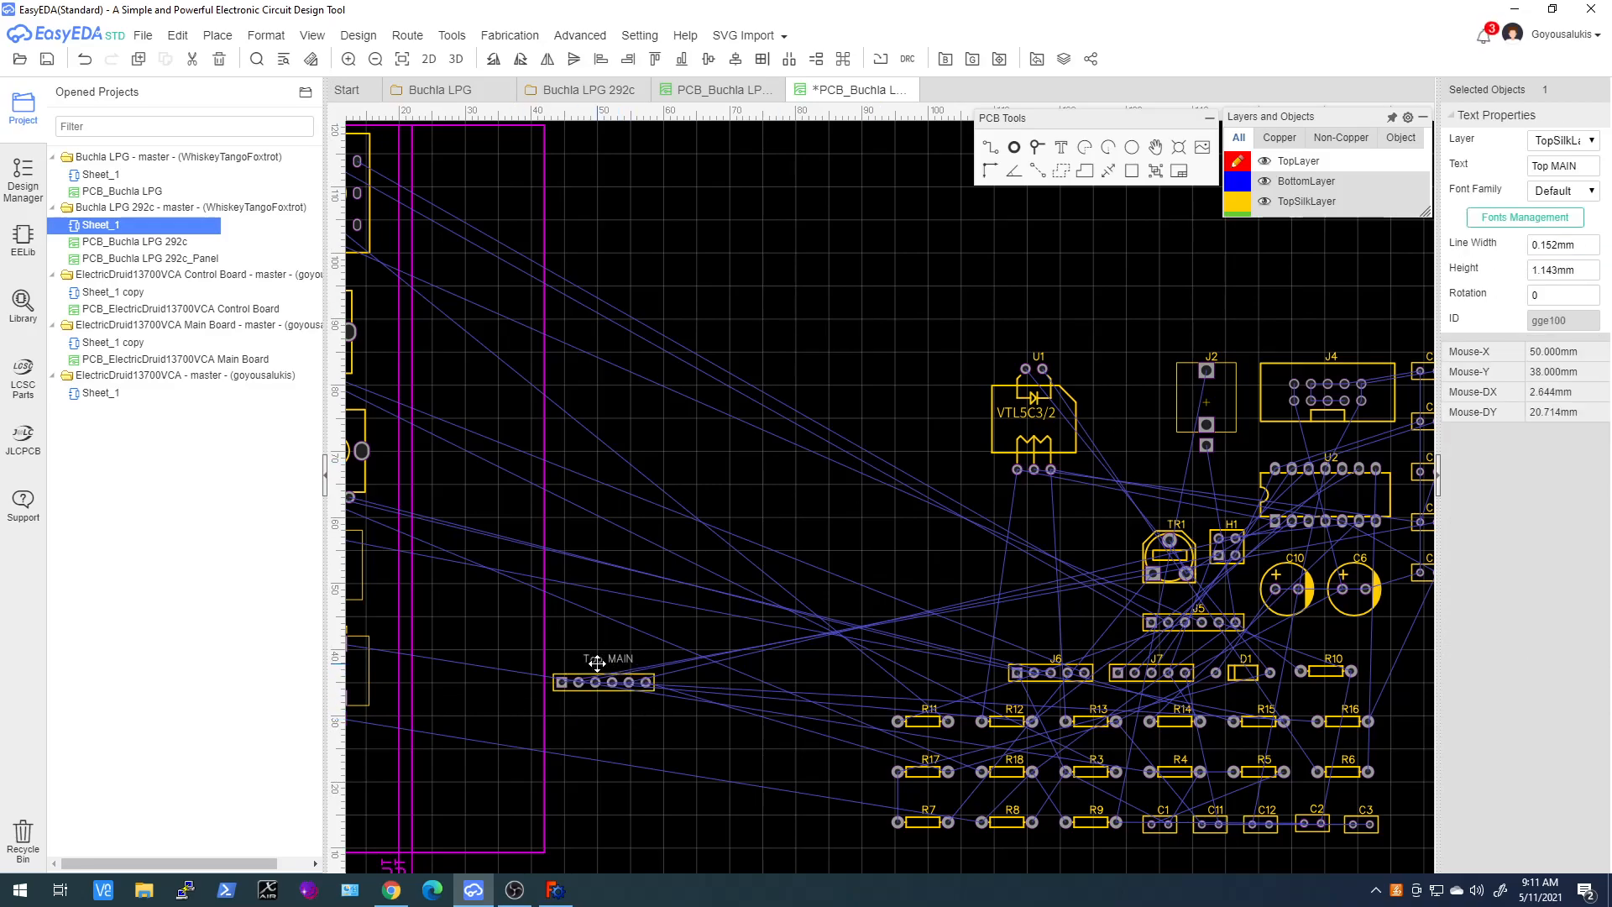
scroll(591, 677, down, 2)
drag(591, 677, 528, 410)
Hide header J6's prefix and display its name, BOTTOM CTRL
click(831, 675)
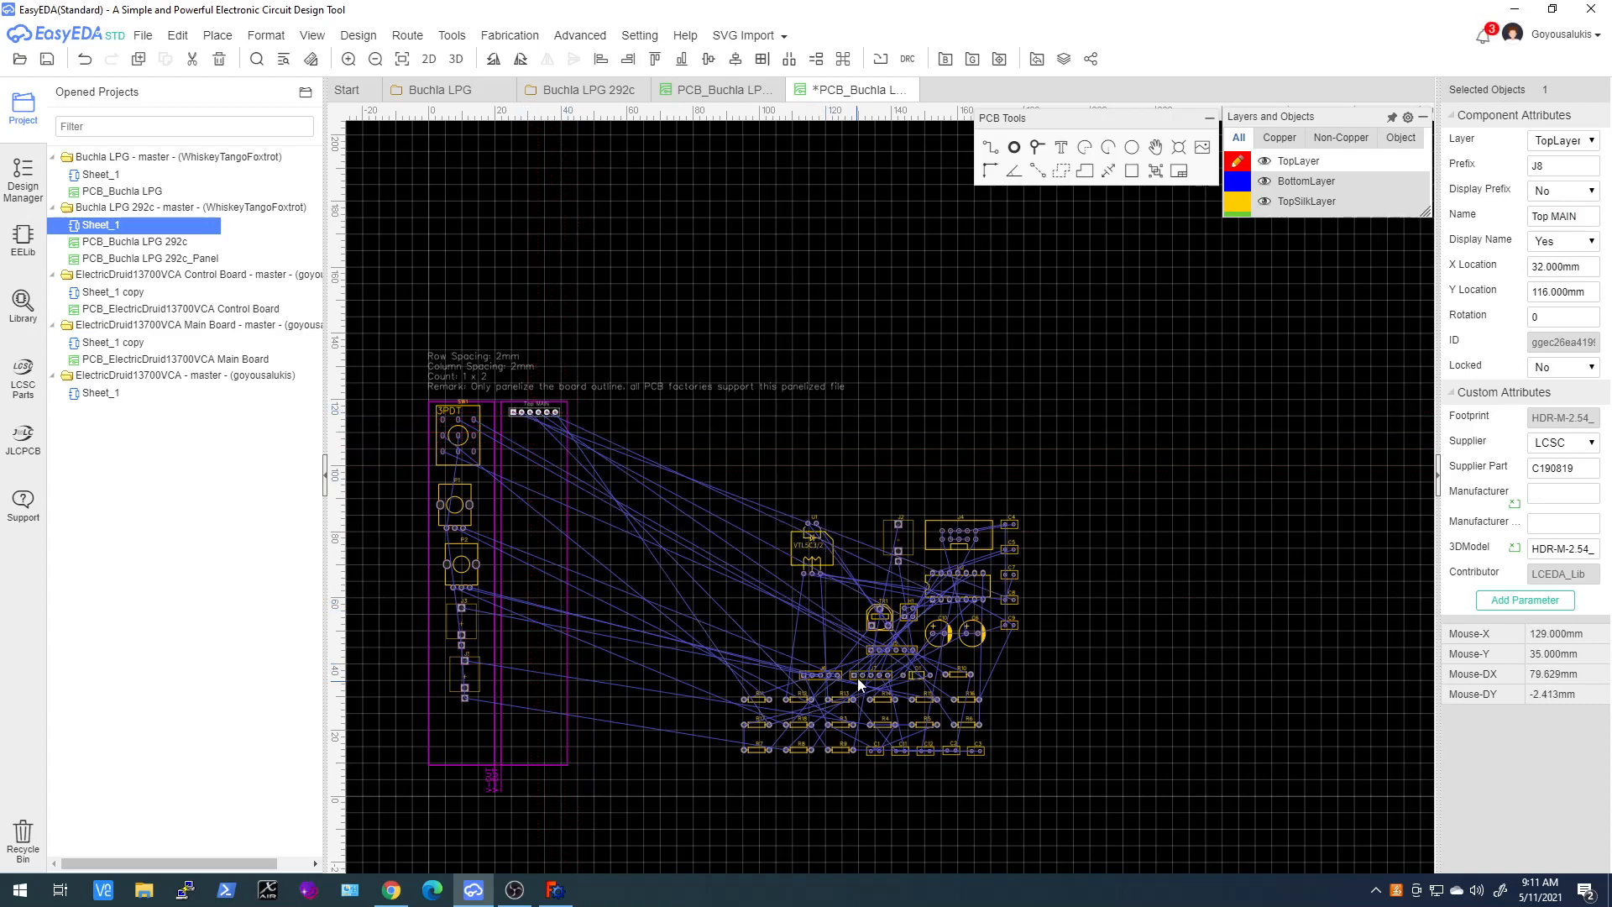
scroll(789, 680, up, 3)
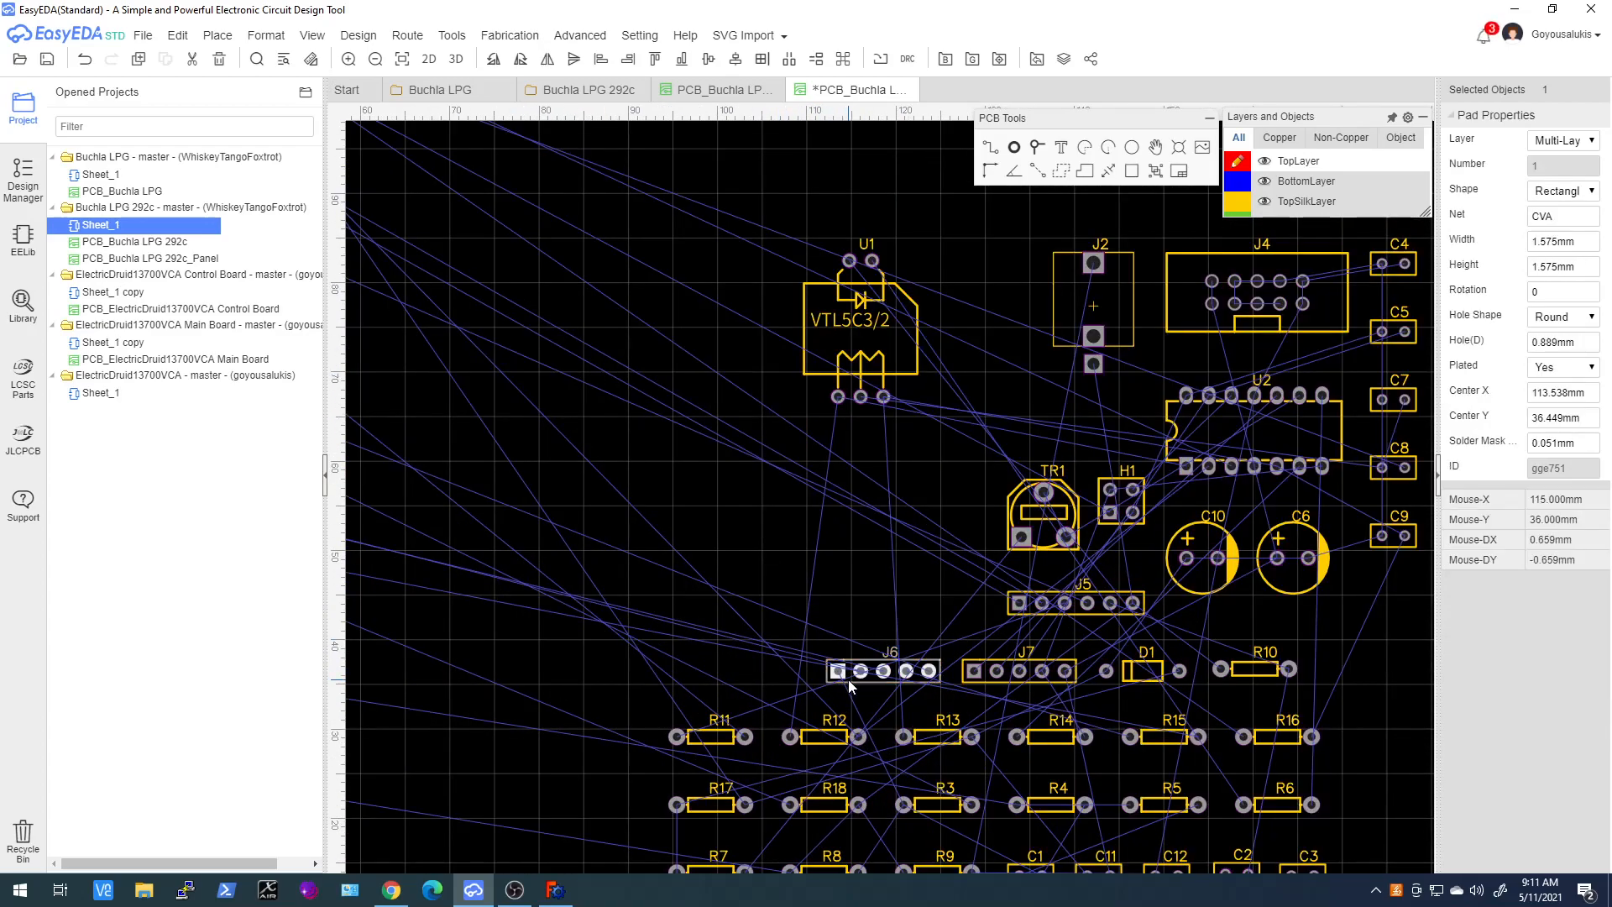
click(1579, 191)
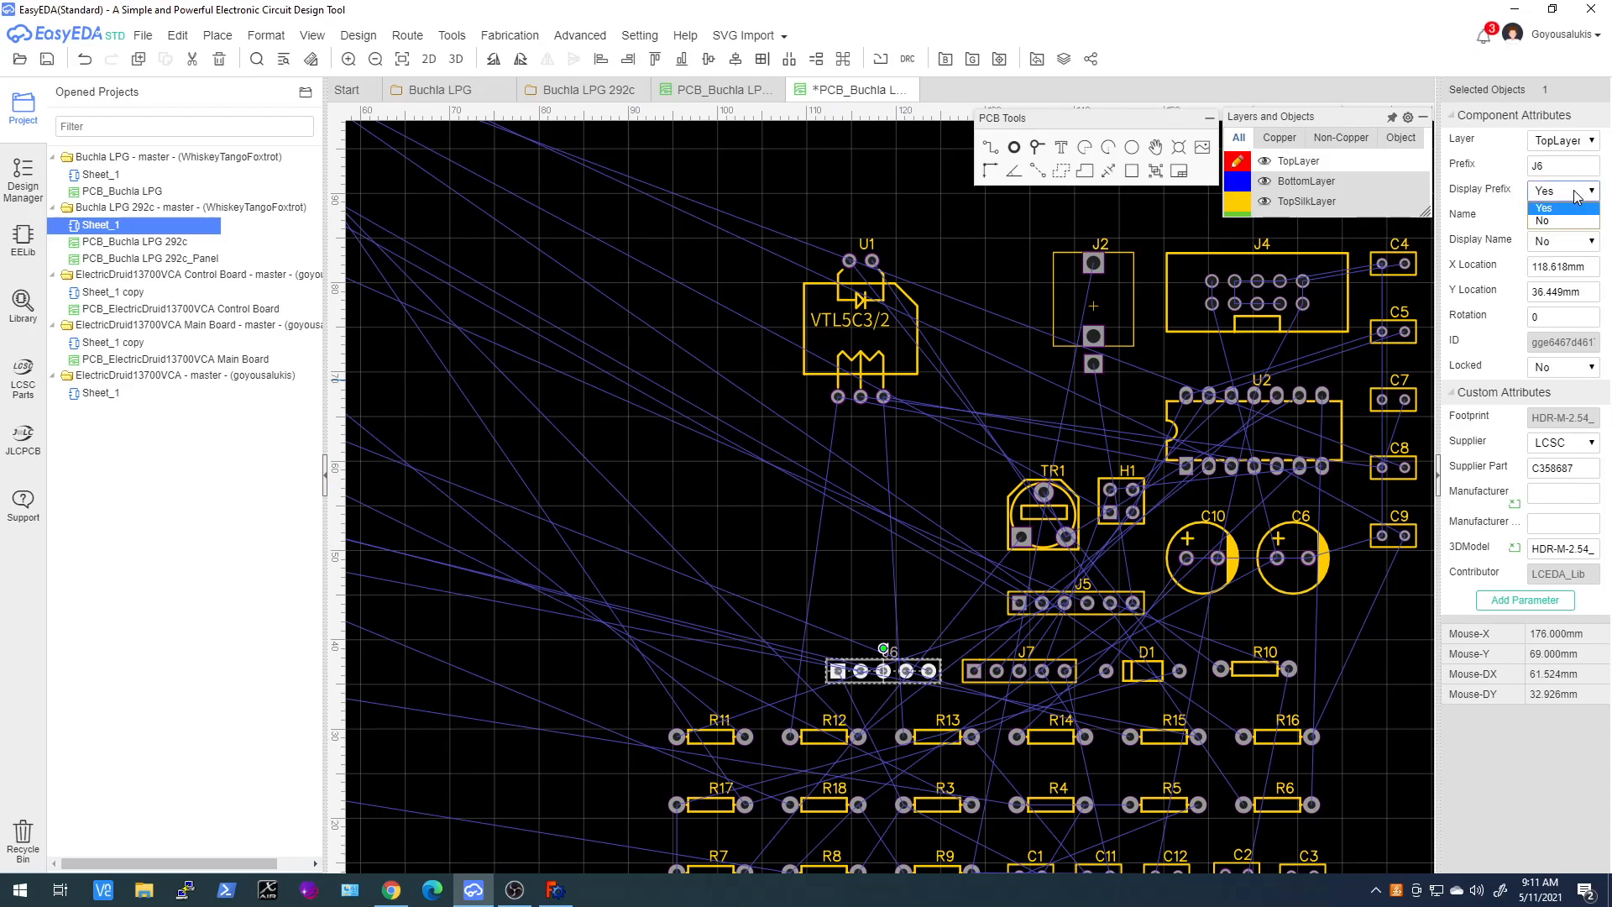
click(1572, 220)
click(1569, 239)
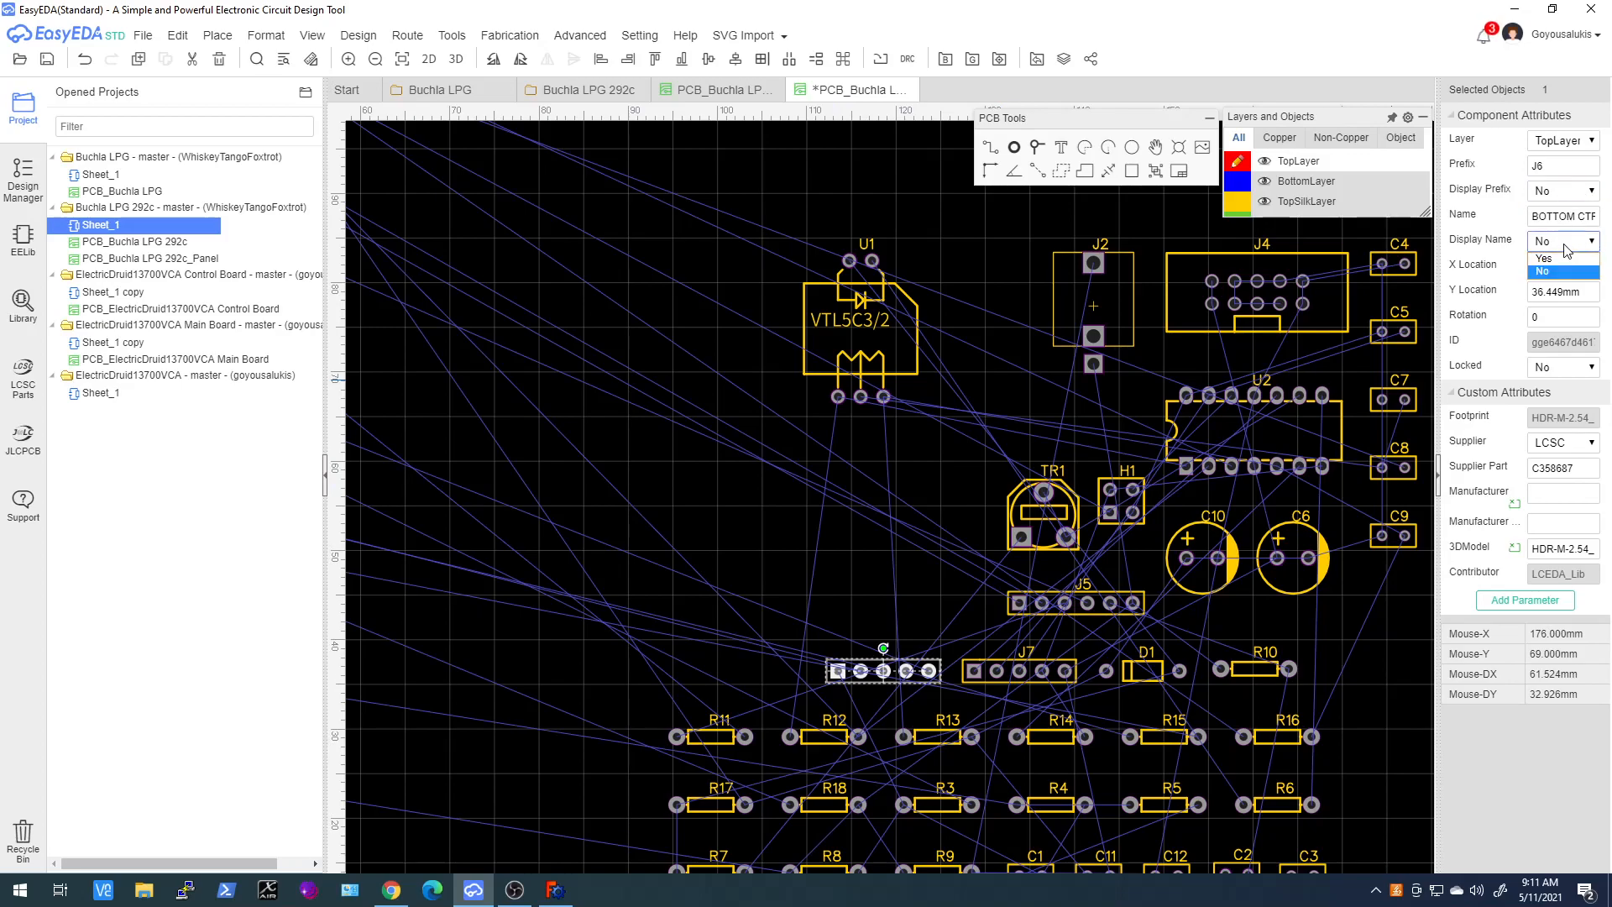
click(1557, 258)
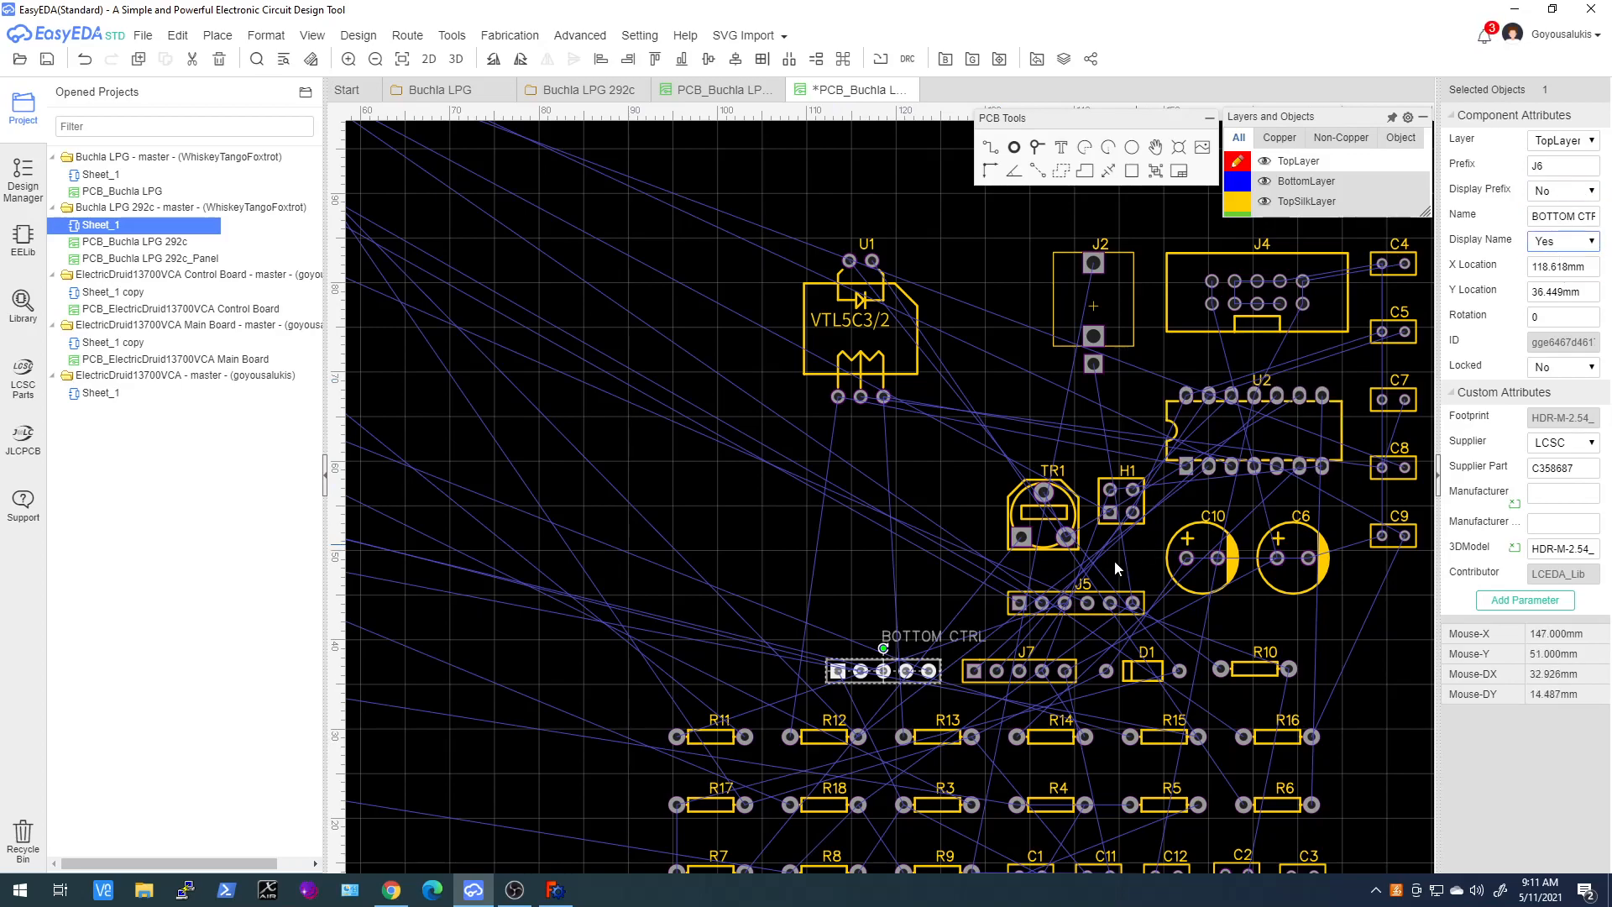
Hide header J7's prefix and display its name, Bottom main
click(1030, 672)
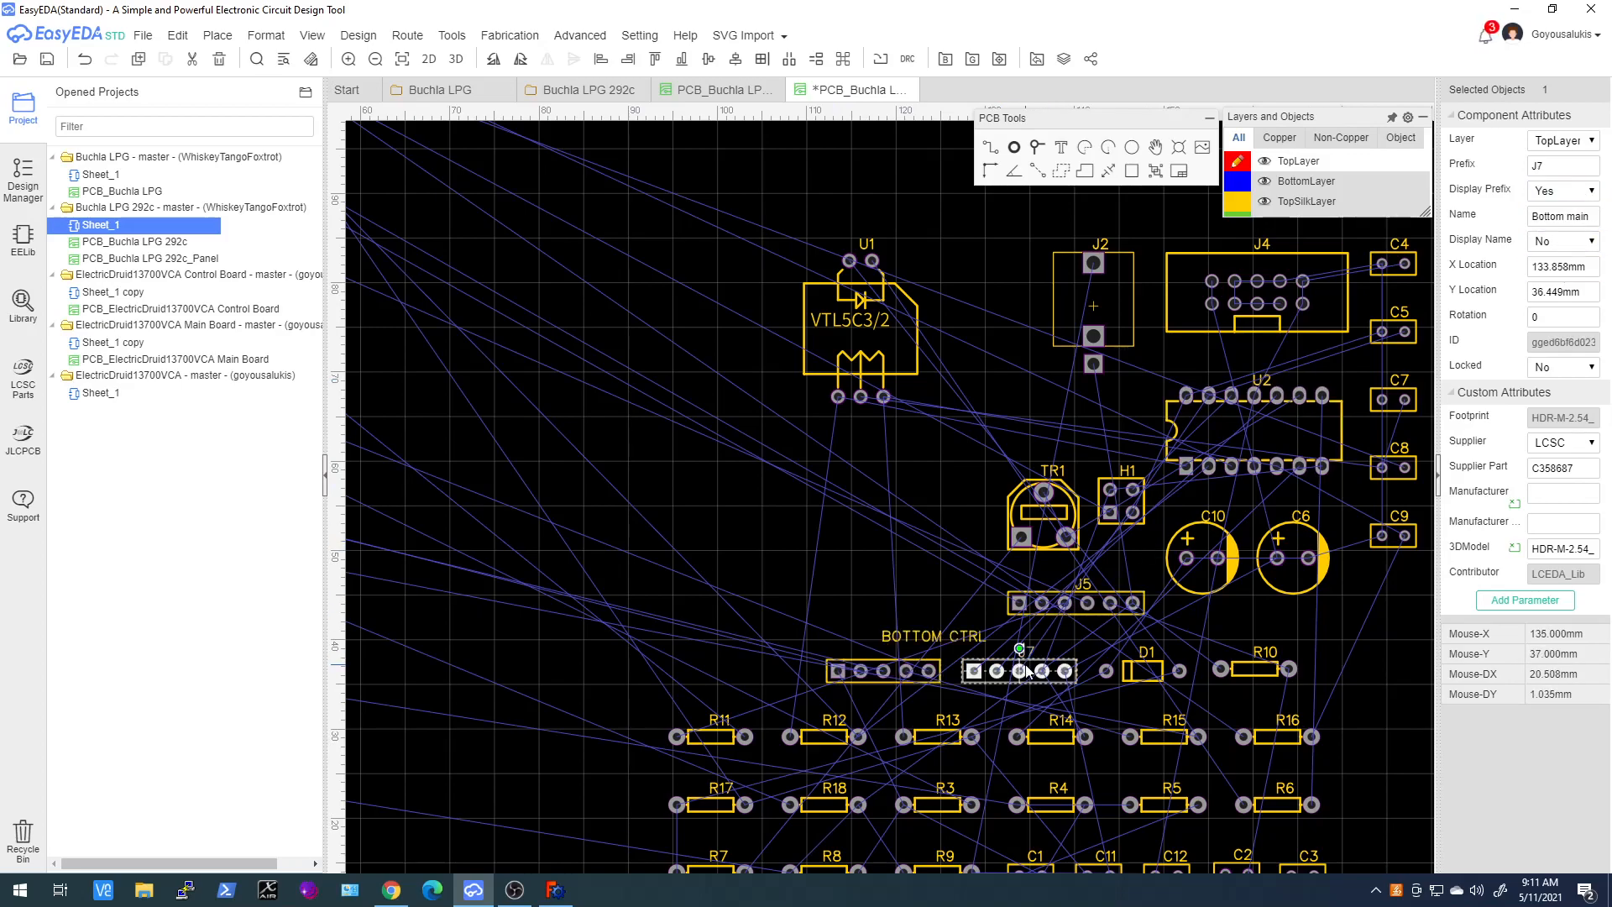
click(1564, 192)
click(1560, 220)
click(1554, 217)
click(1570, 241)
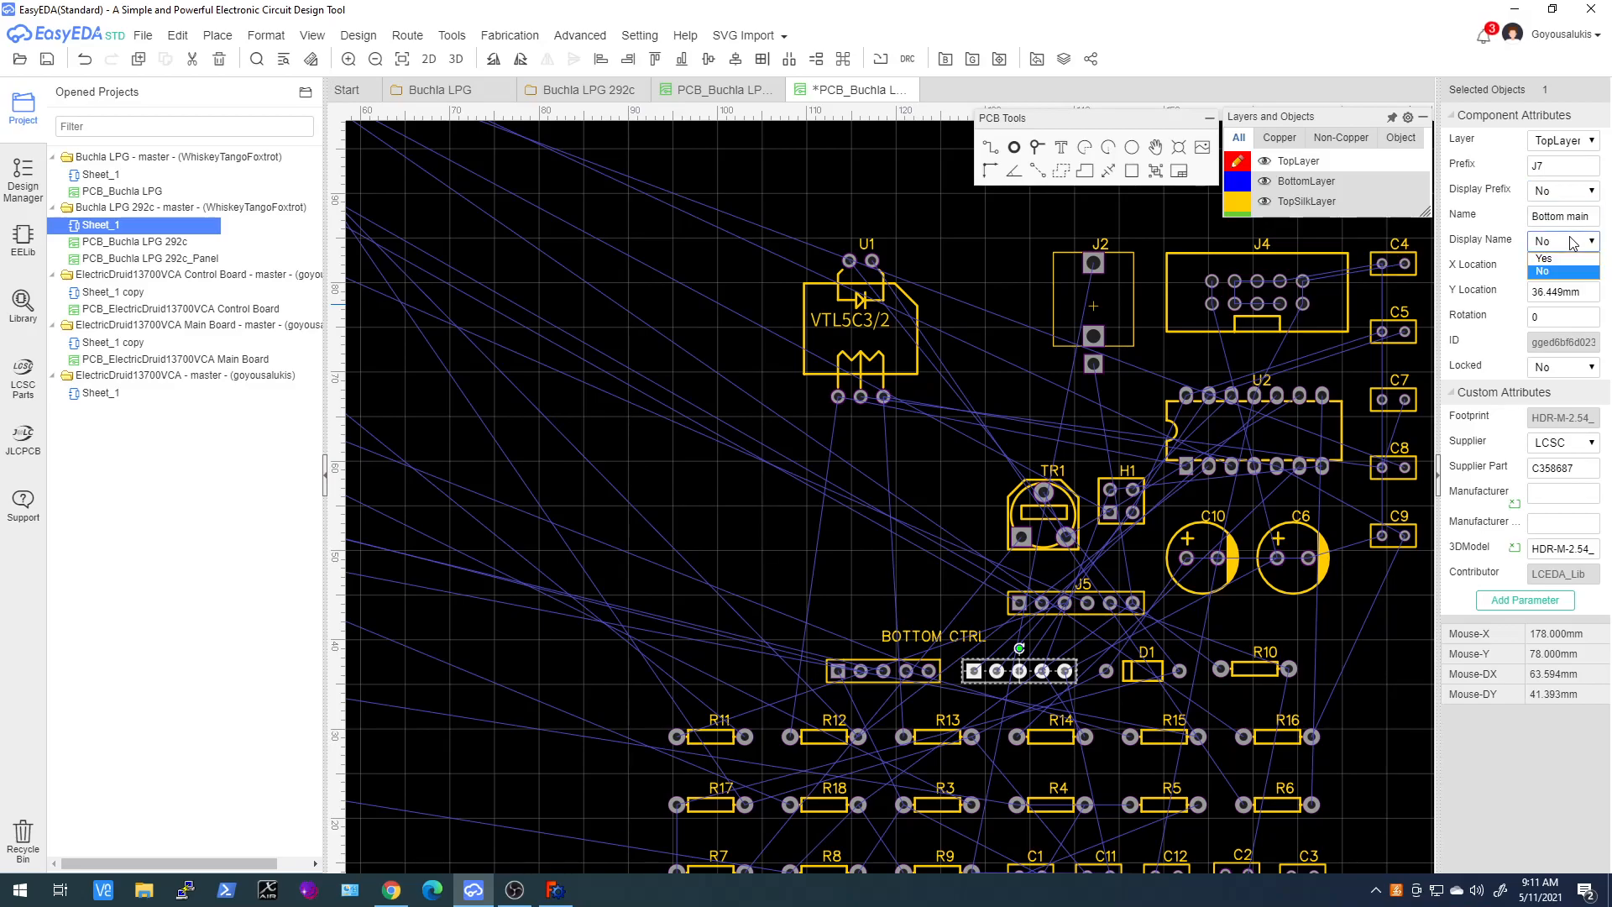
click(1562, 257)
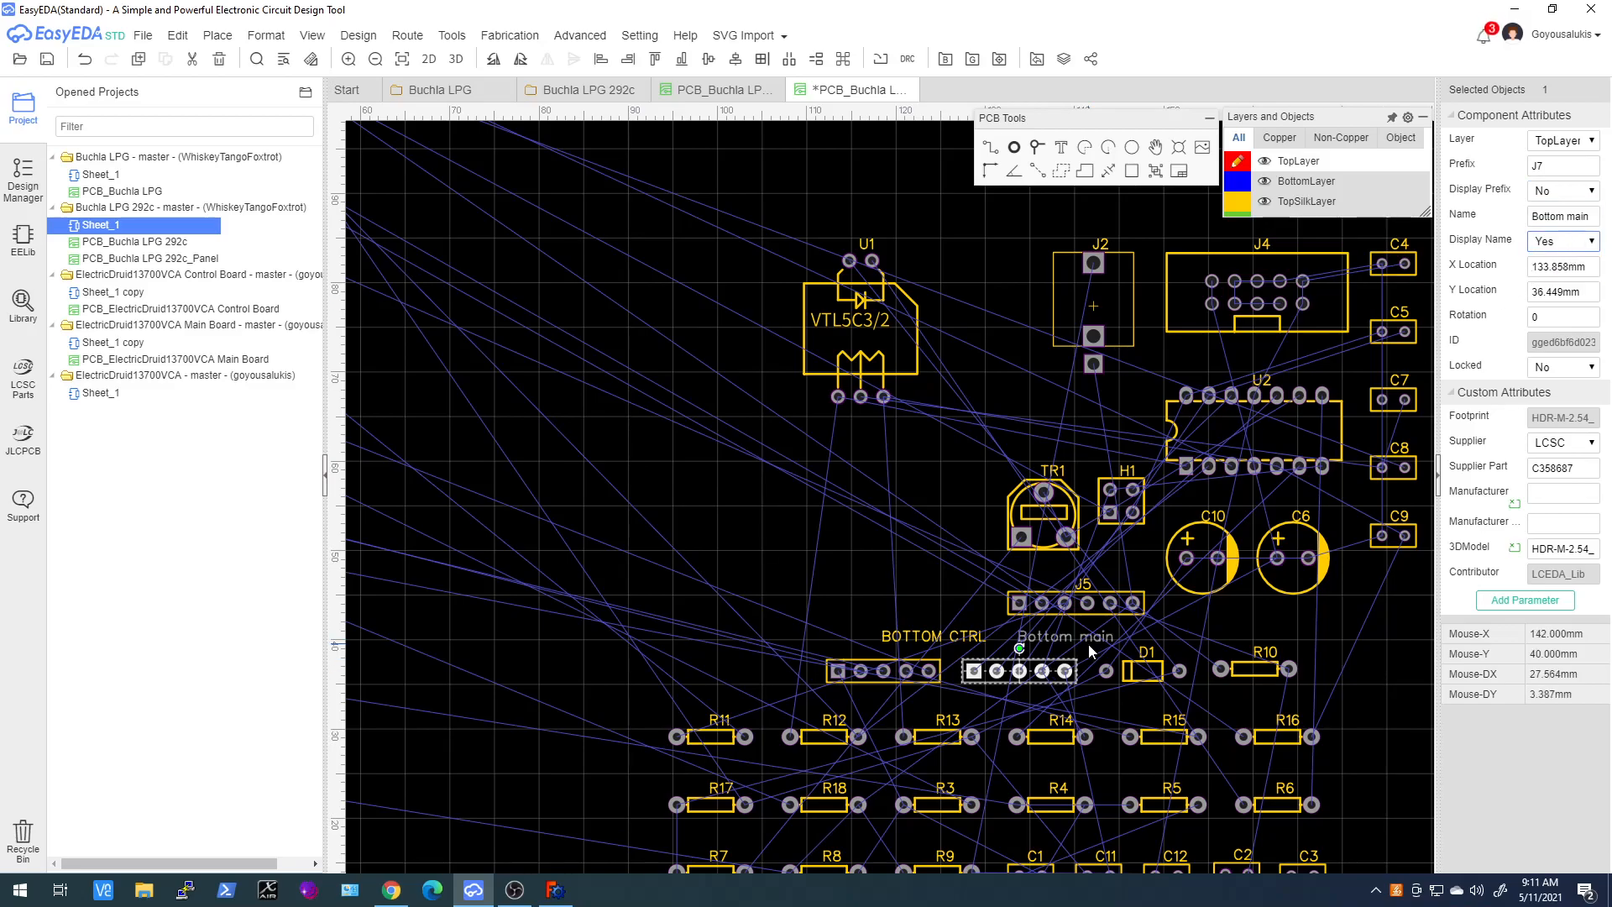
Hide header J5's prefix and display its name, Top CTRL
scroll(1082, 642, down, 2)
click(1081, 619)
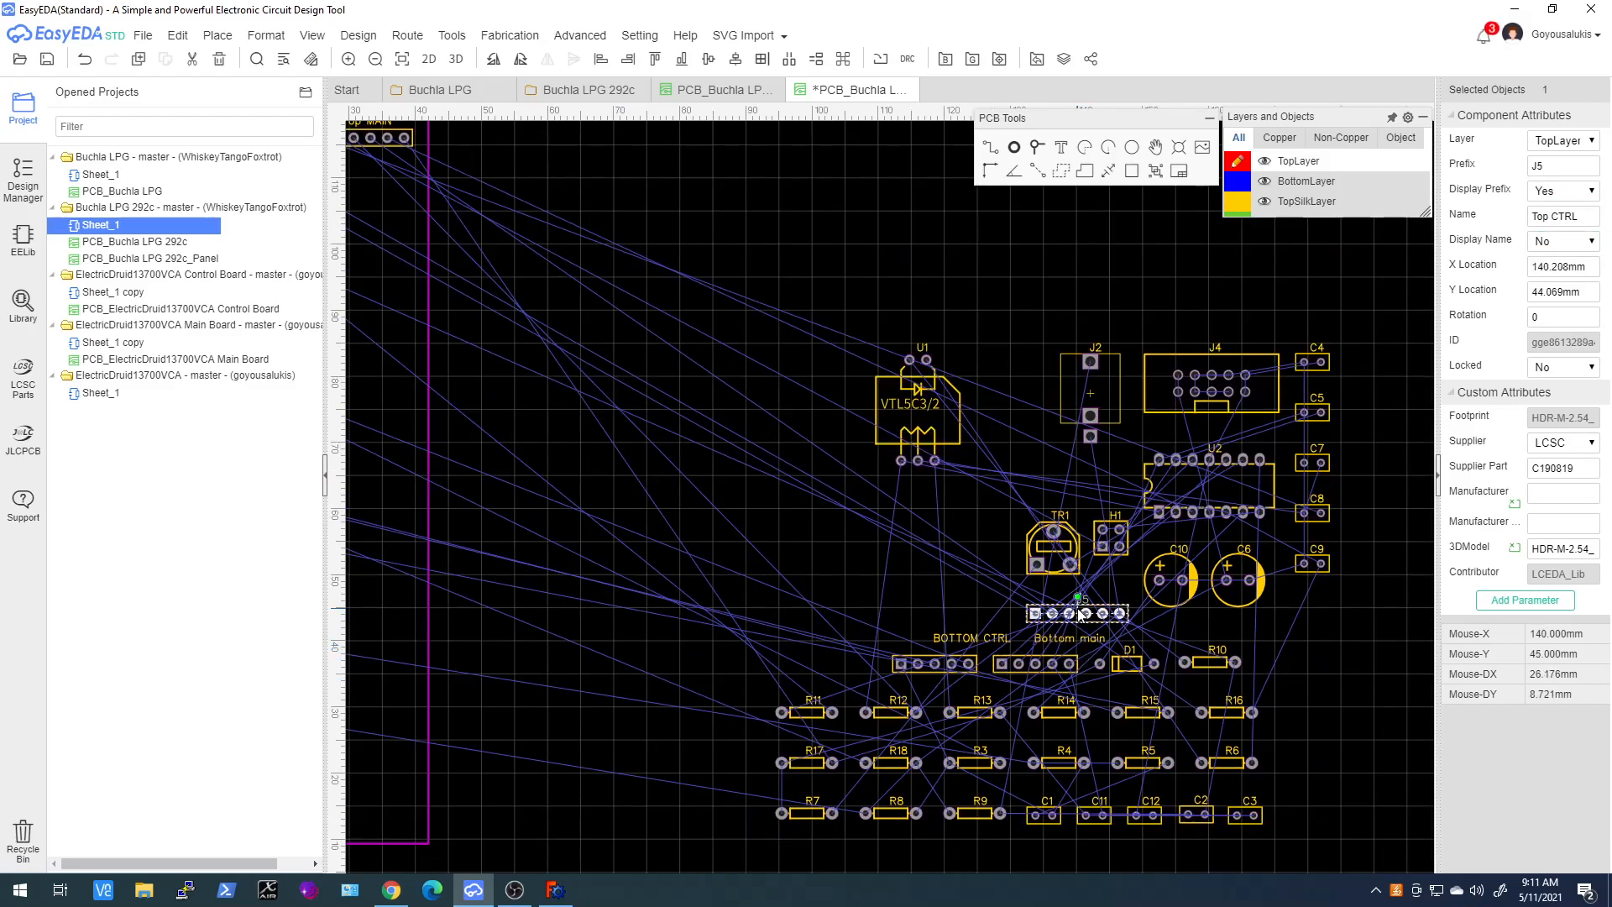
click(1553, 190)
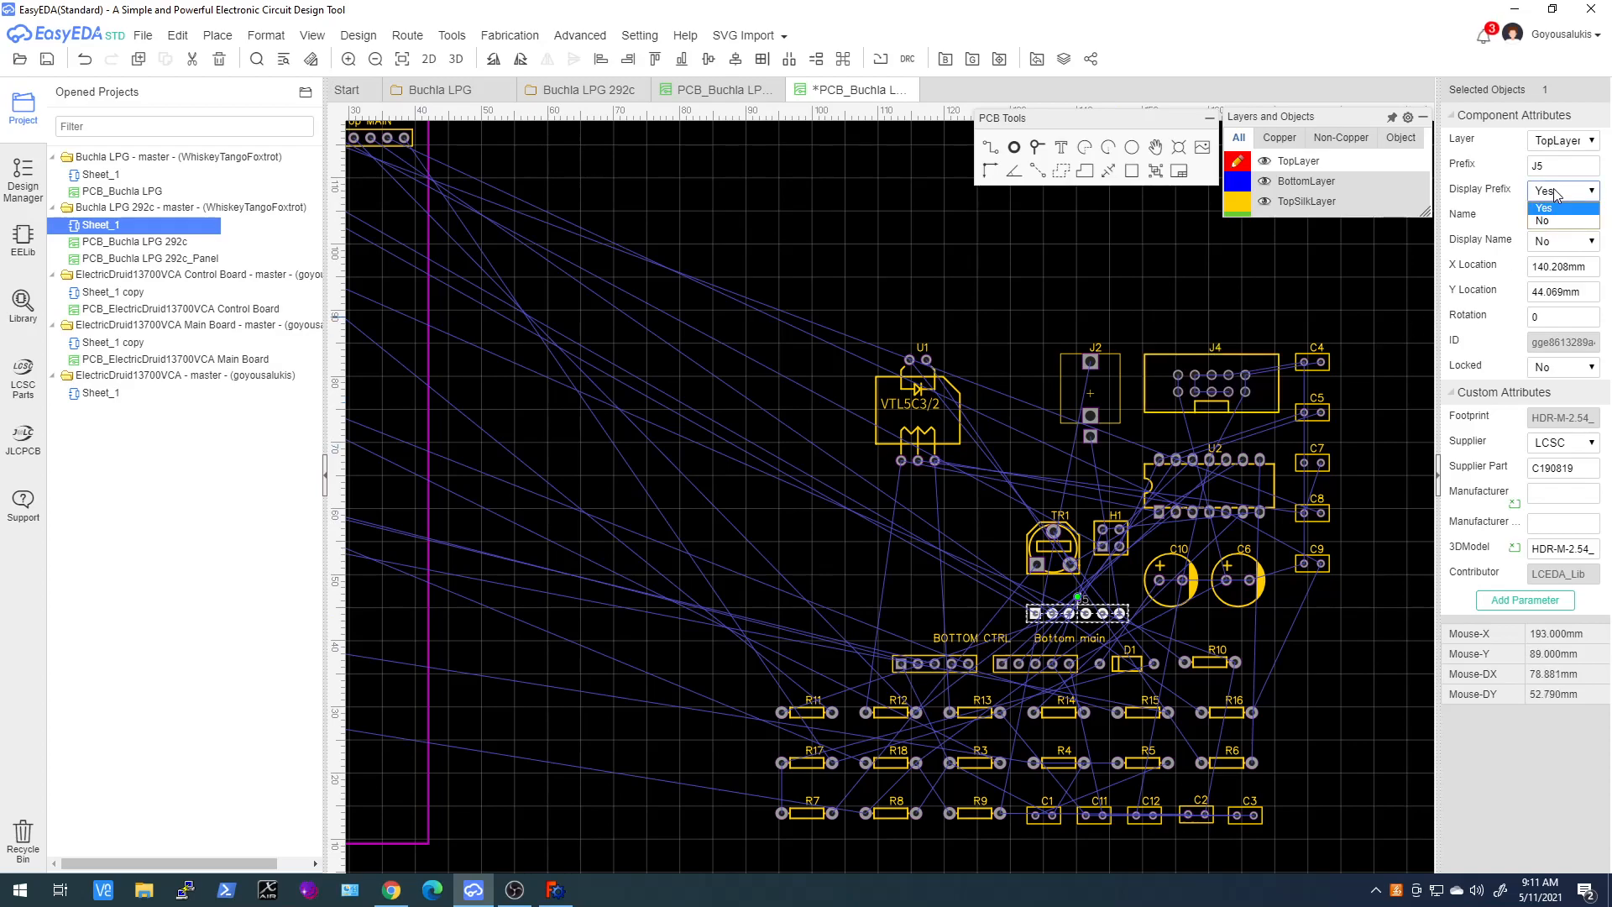
click(1559, 220)
click(1556, 243)
click(1546, 258)
Place Top CTRL at the top and BOTTOM CTRL at the bottom of the left-hand board, and Bottom main at the bottom of the right-hand board
scroll(996, 633, down, 2)
drag(1001, 630, 392, 239)
drag(933, 640, 443, 747)
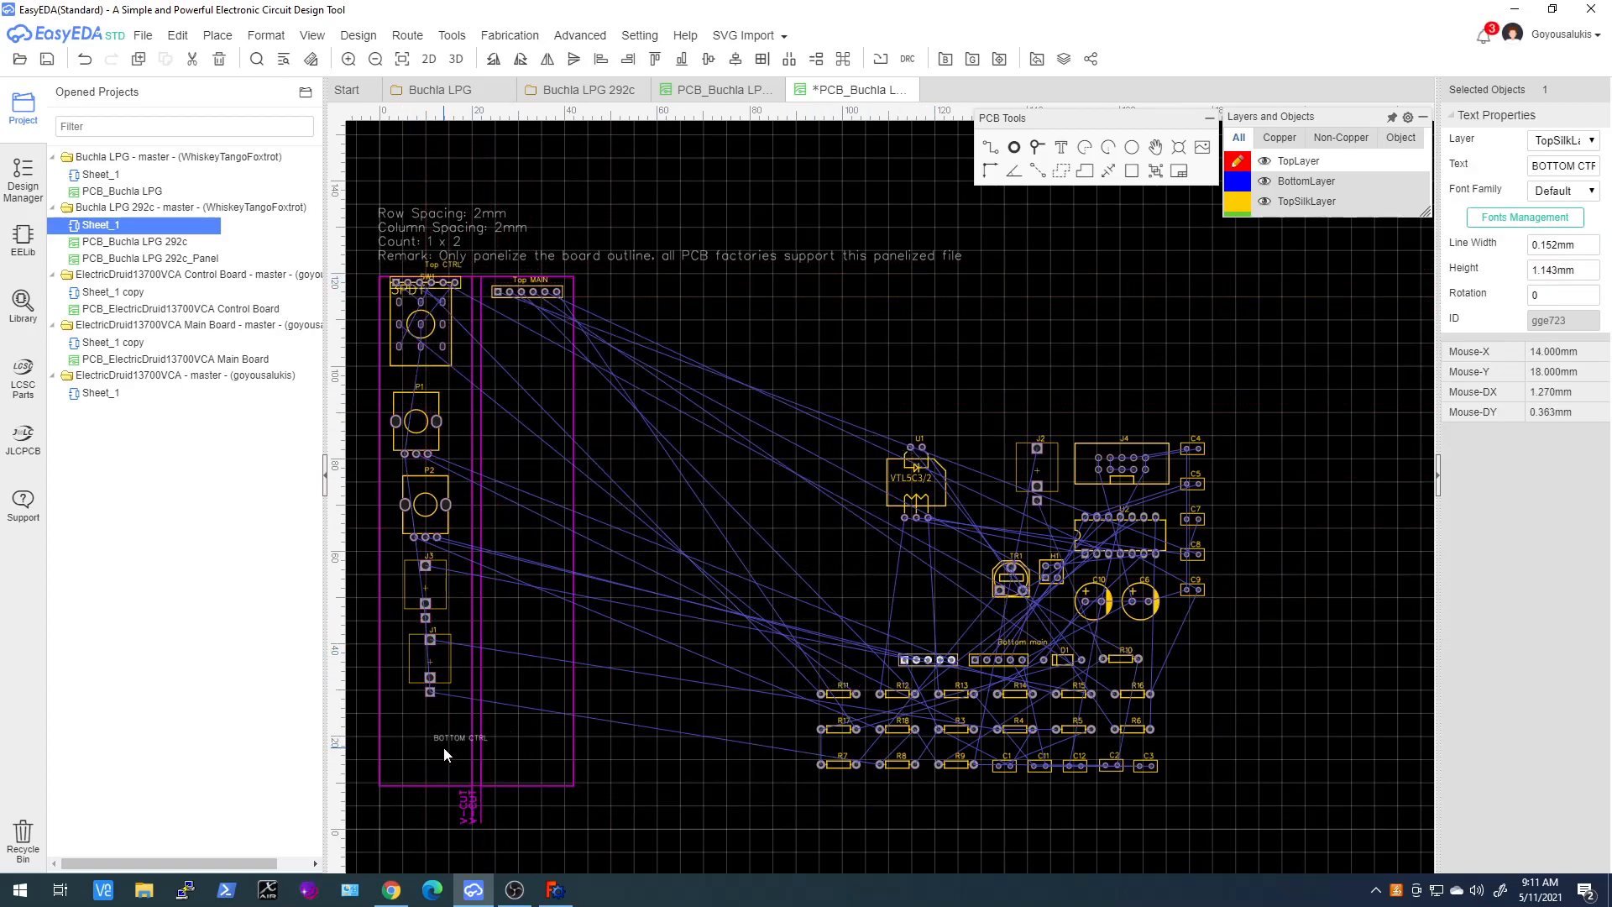
key(ctrl+z)
drag(934, 663, 440, 769)
drag(989, 663, 514, 767)
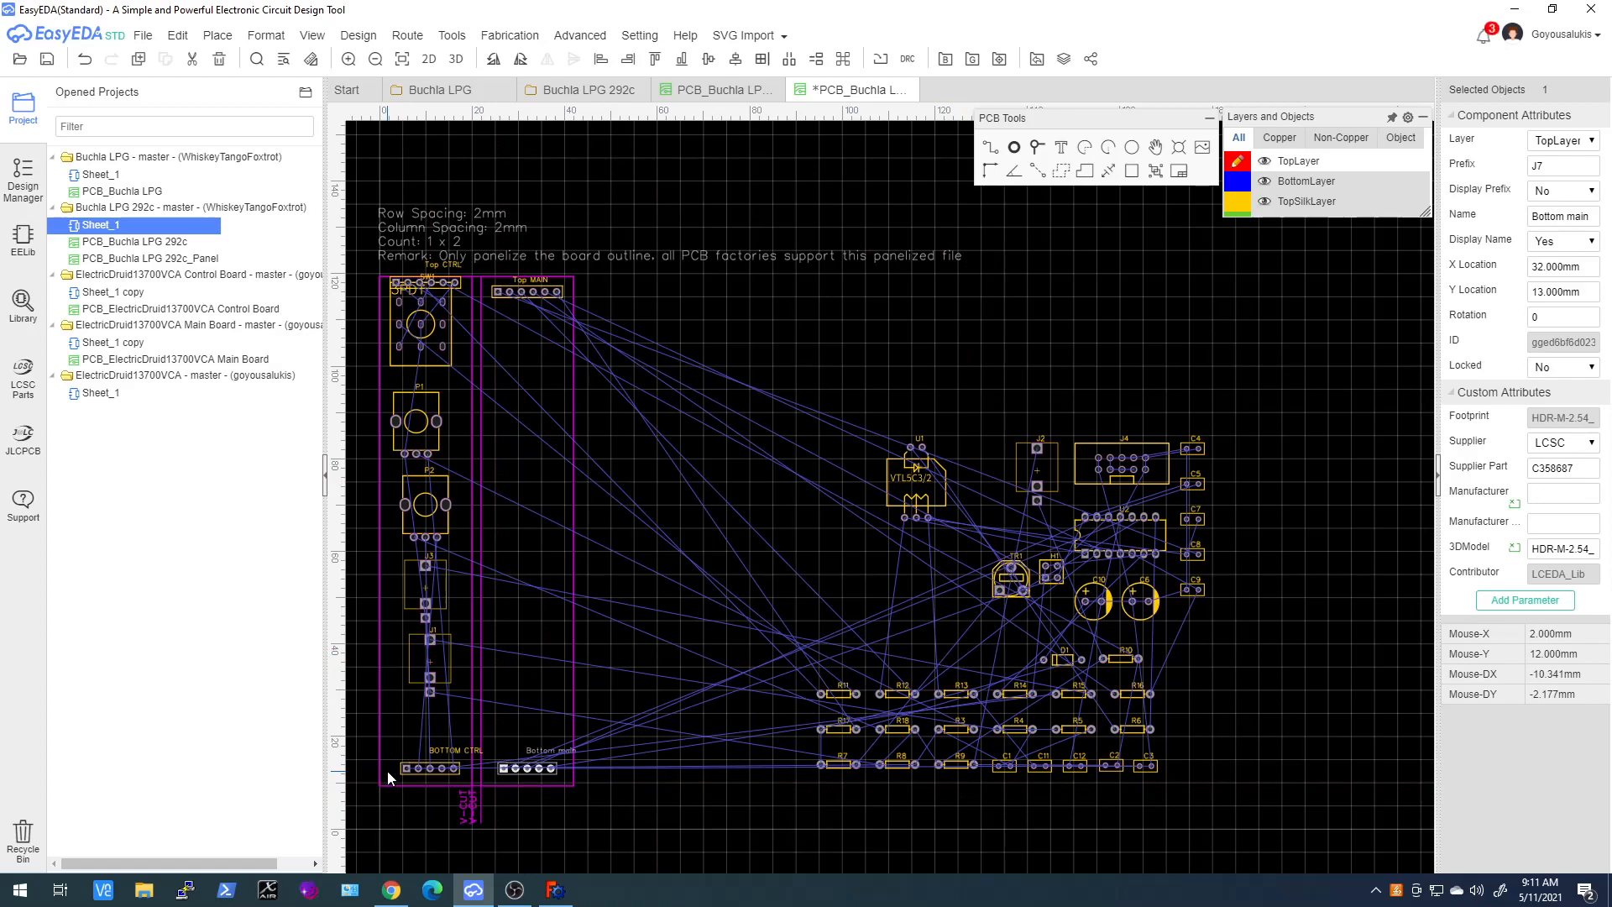
Align the bottom headers, with BOTTOM CTRL at X 10 mm, Y 12 mm and Bottom main at X 32 mm, Y 12 mm
scroll(387, 771, up, 5)
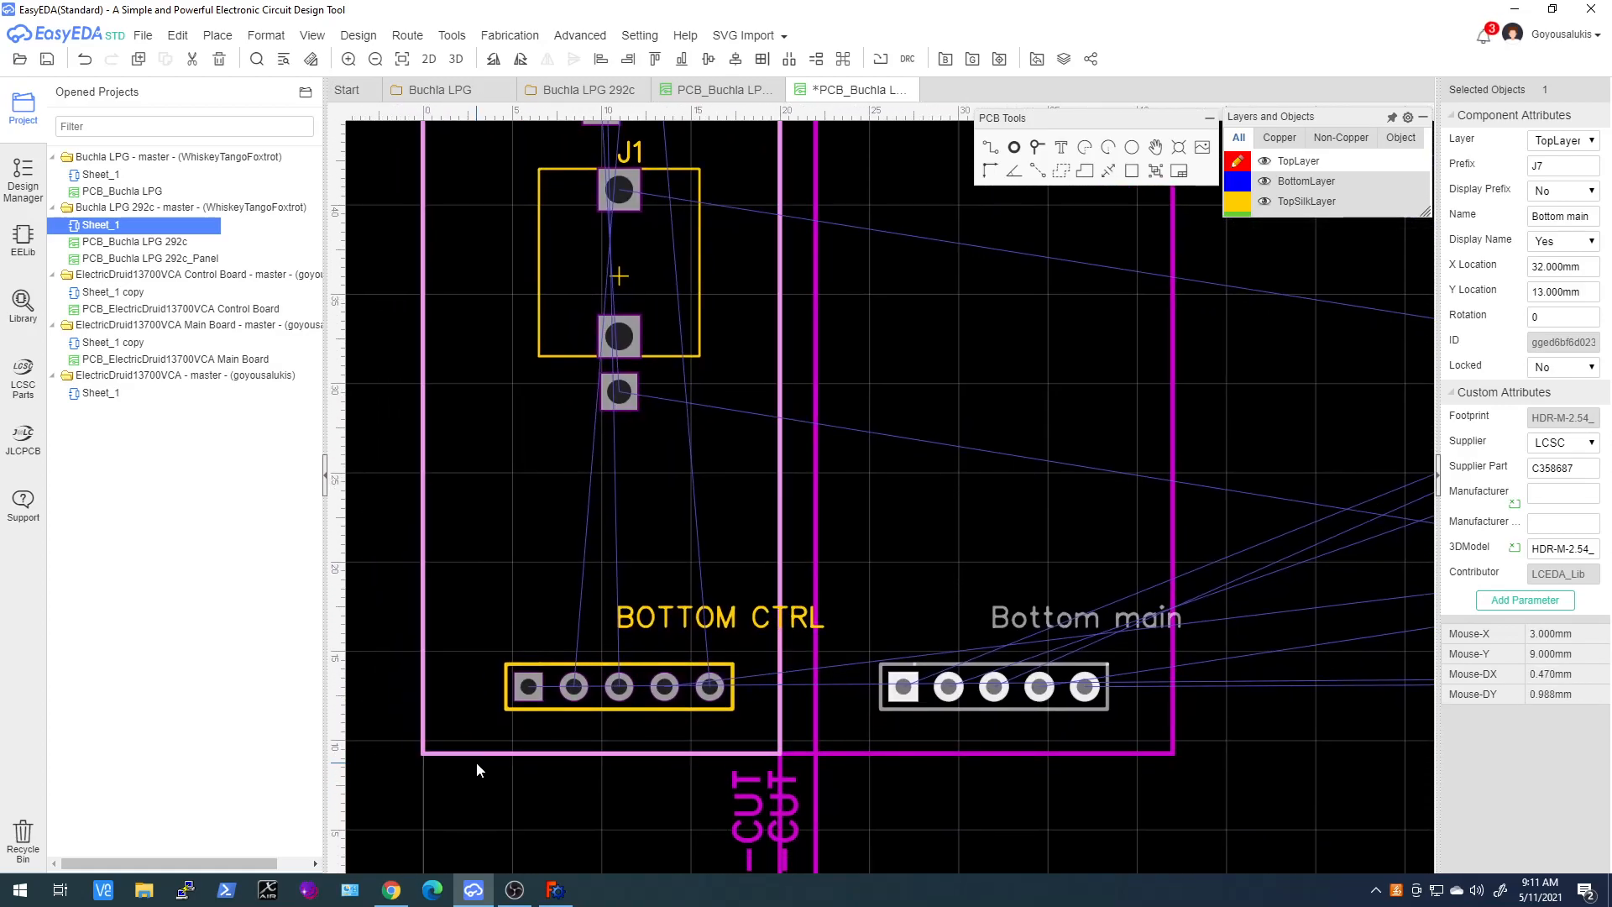
right_drag(507, 739, 480, 683)
drag(545, 650, 530, 672)
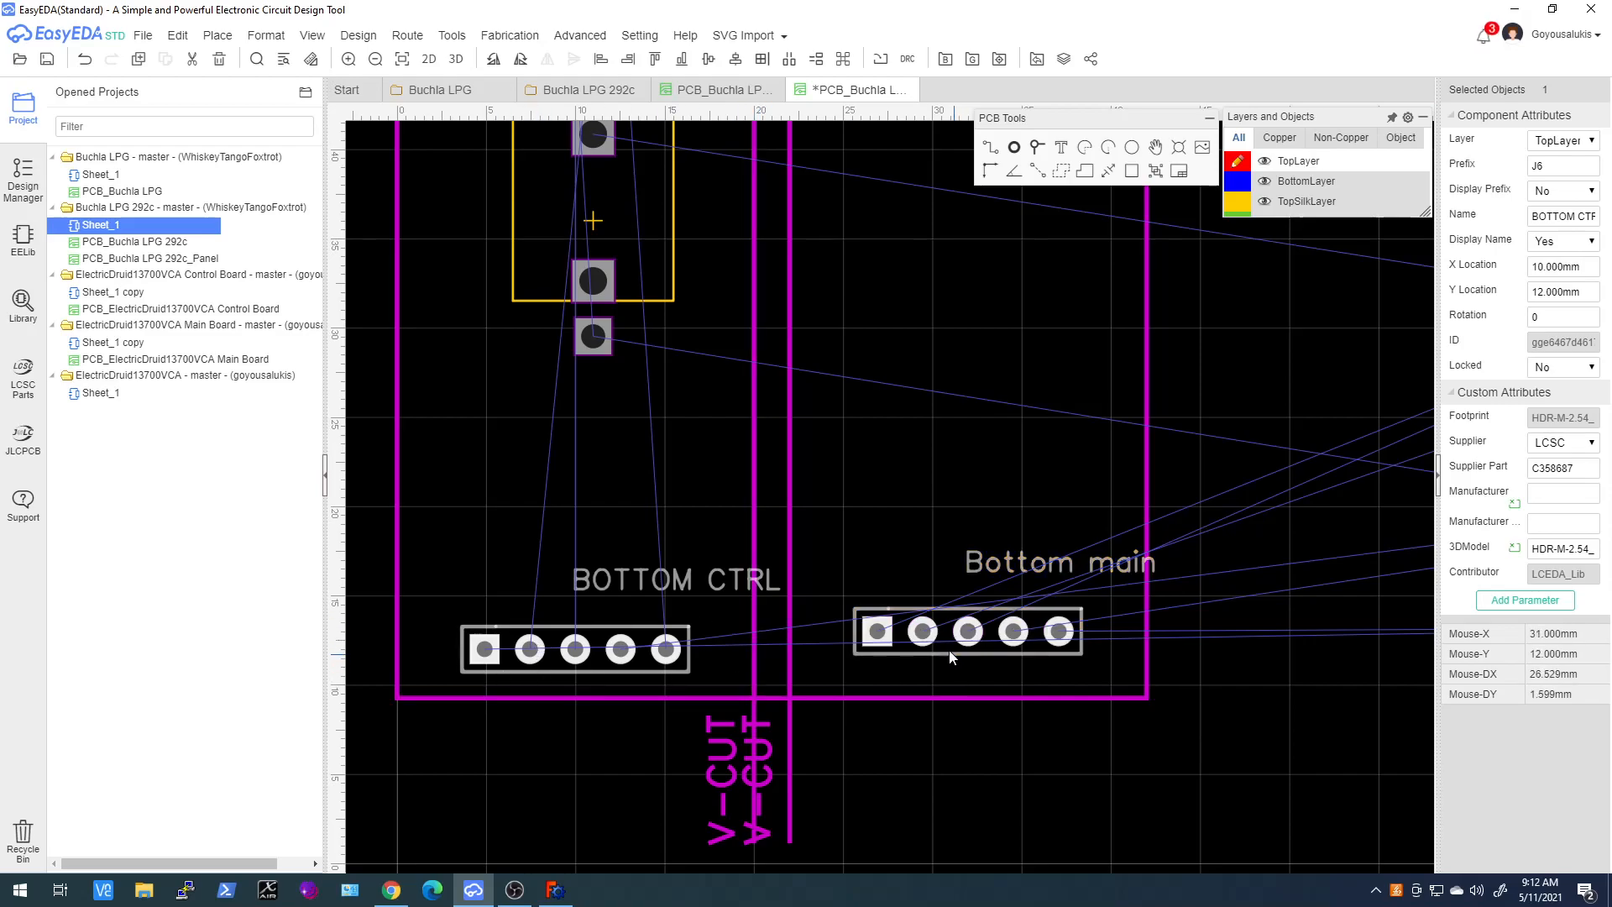
drag(955, 659, 962, 665)
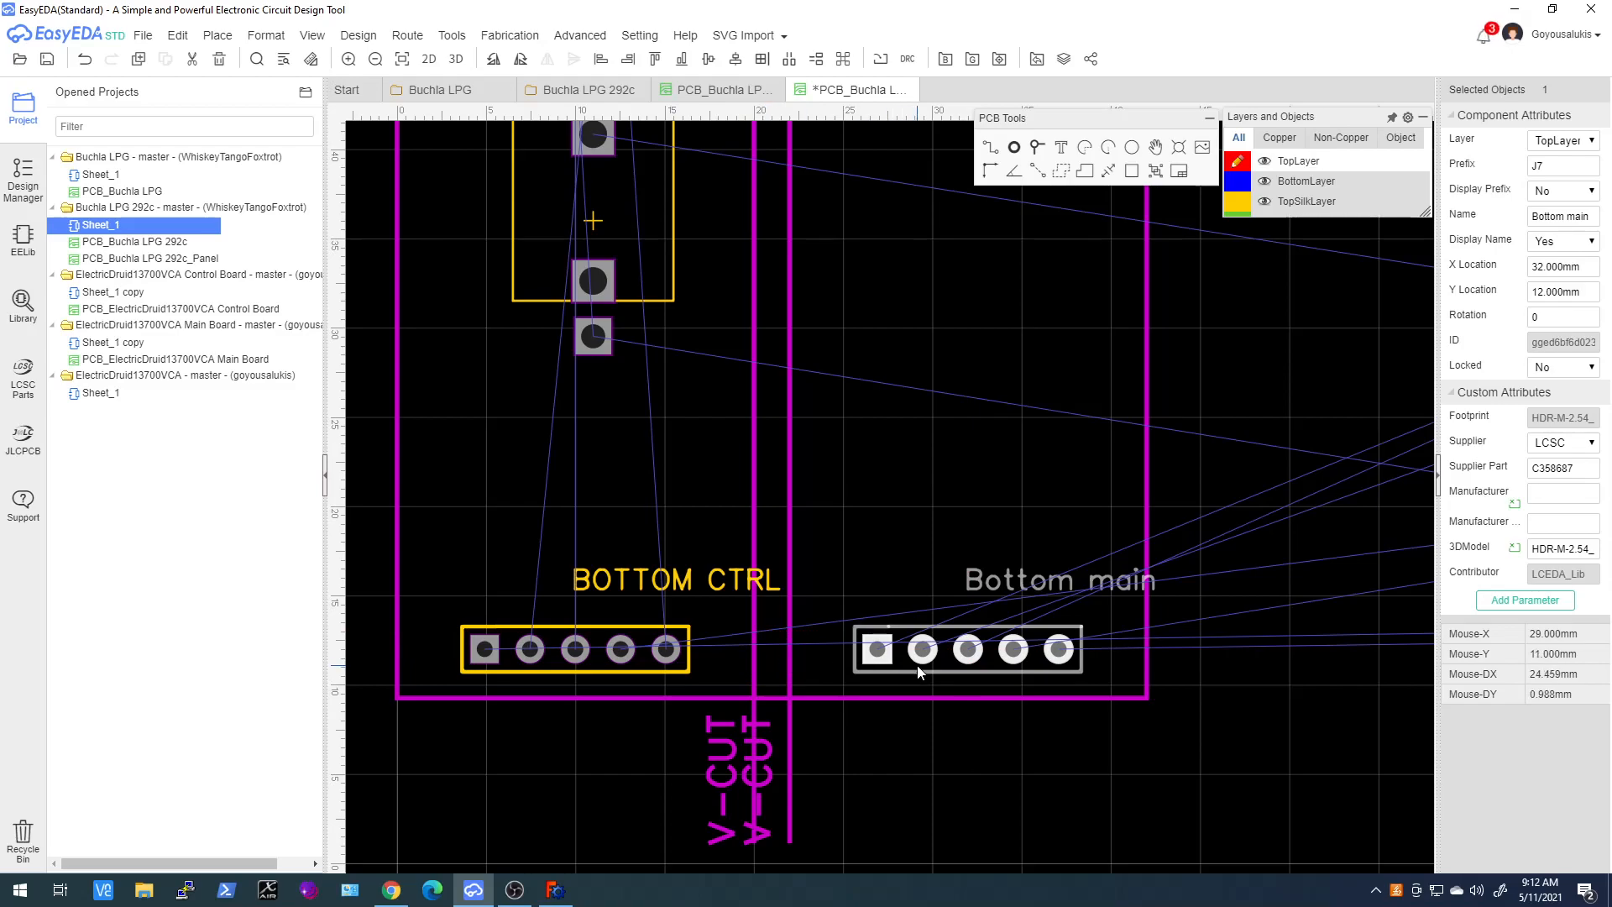
drag(915, 672, 930, 676)
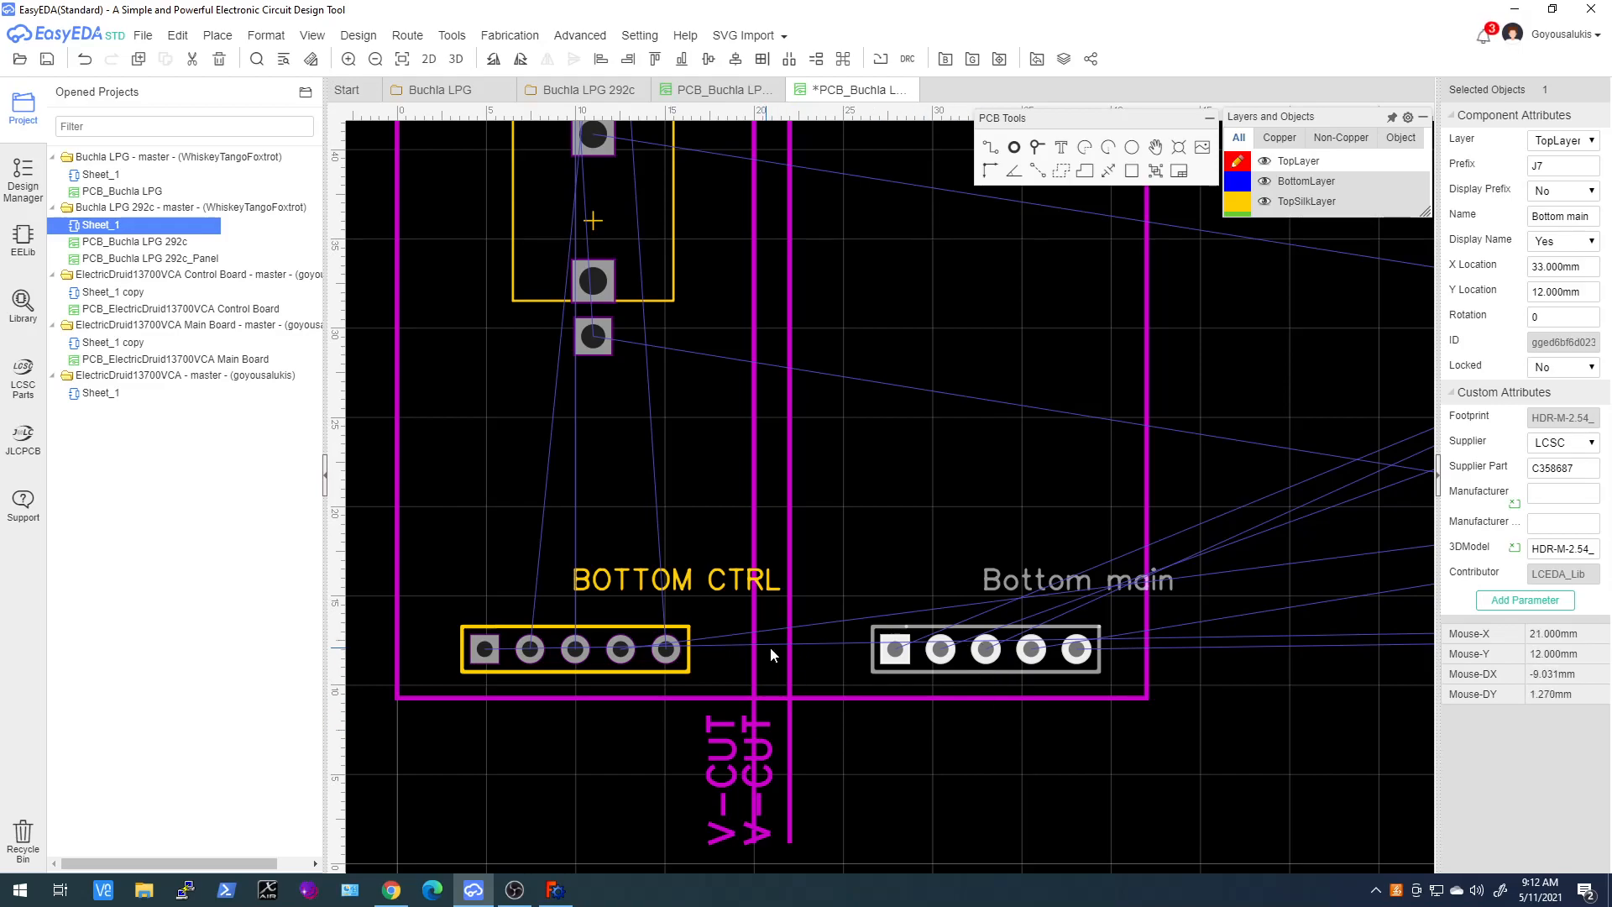
click(982, 647)
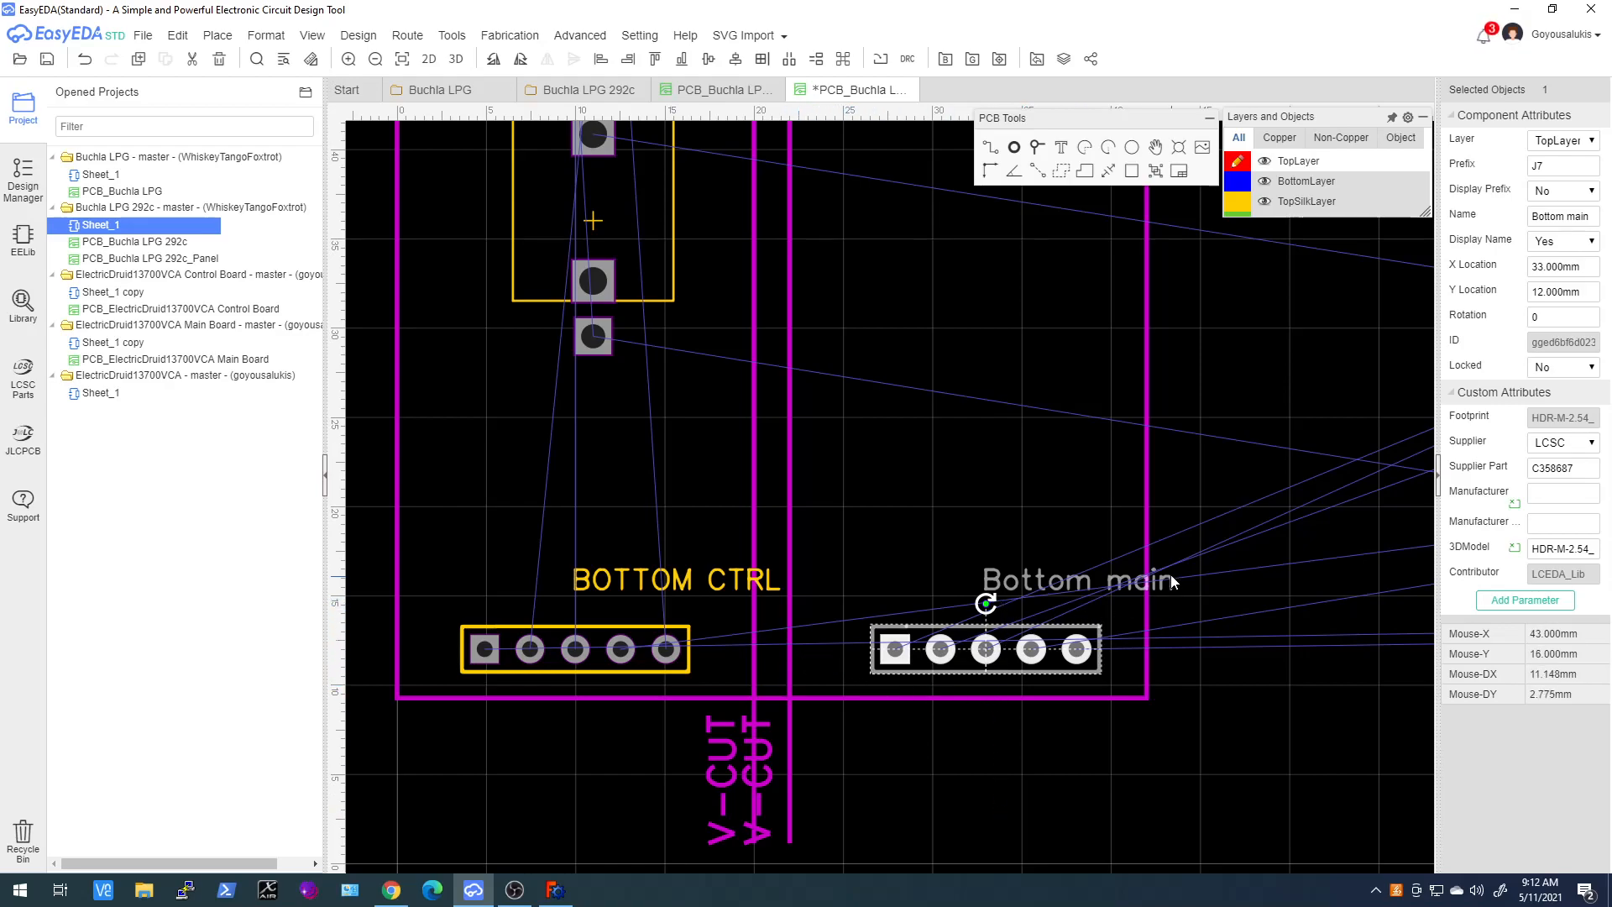
click(1583, 265)
text(32)
key(Return)
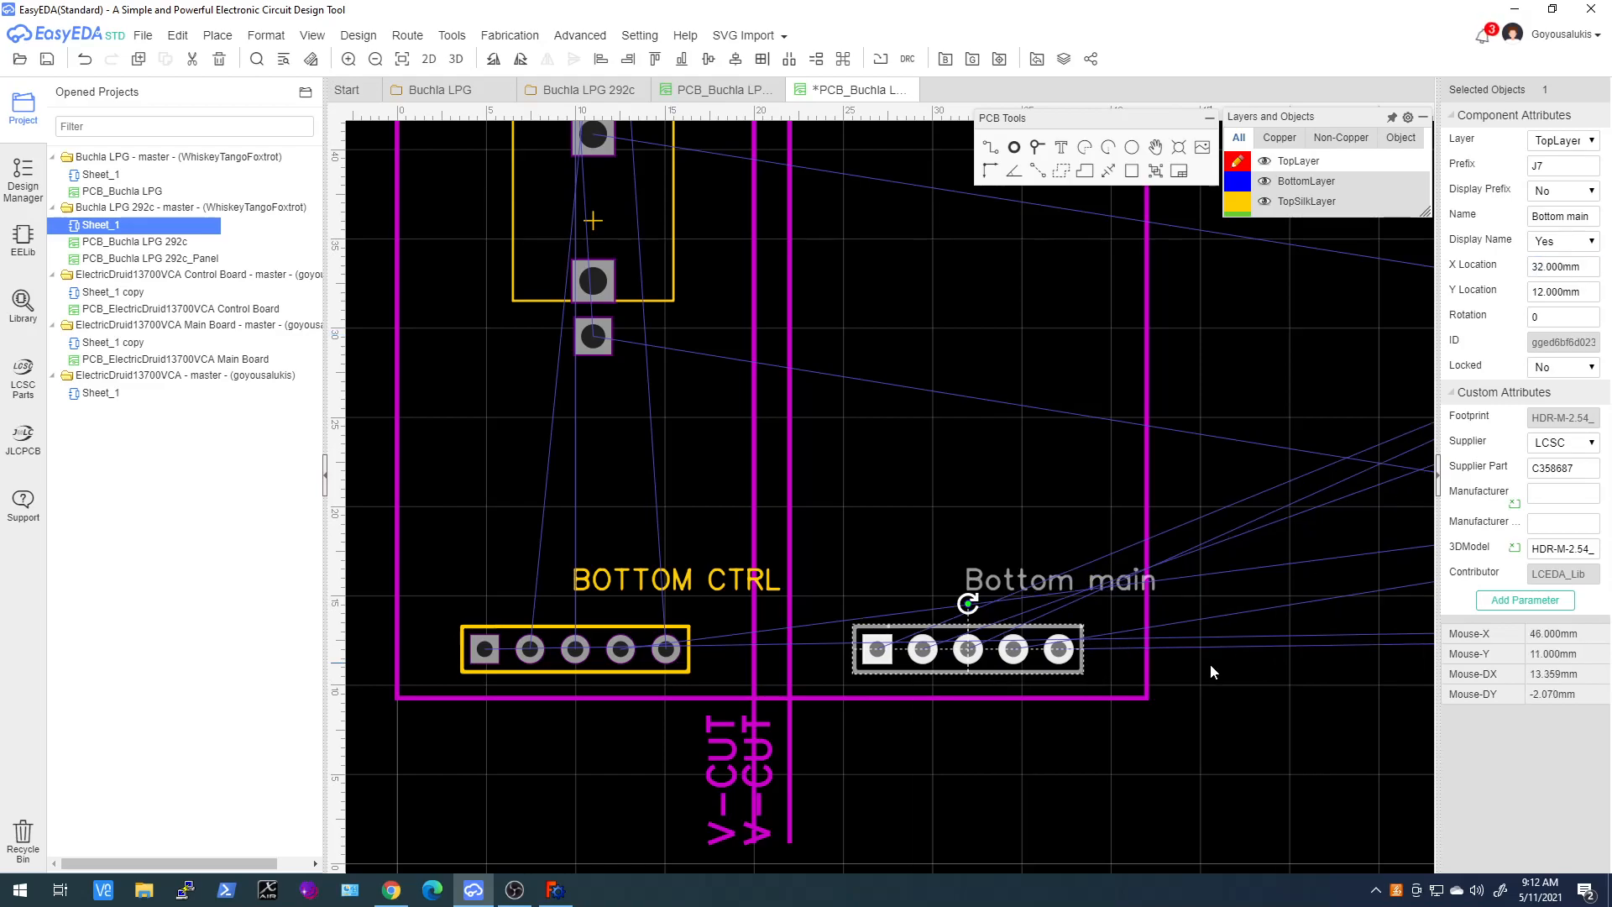
Move the BOTTOM CTRL header to the bottom layer and rotate it 180 degrees
click(577, 668)
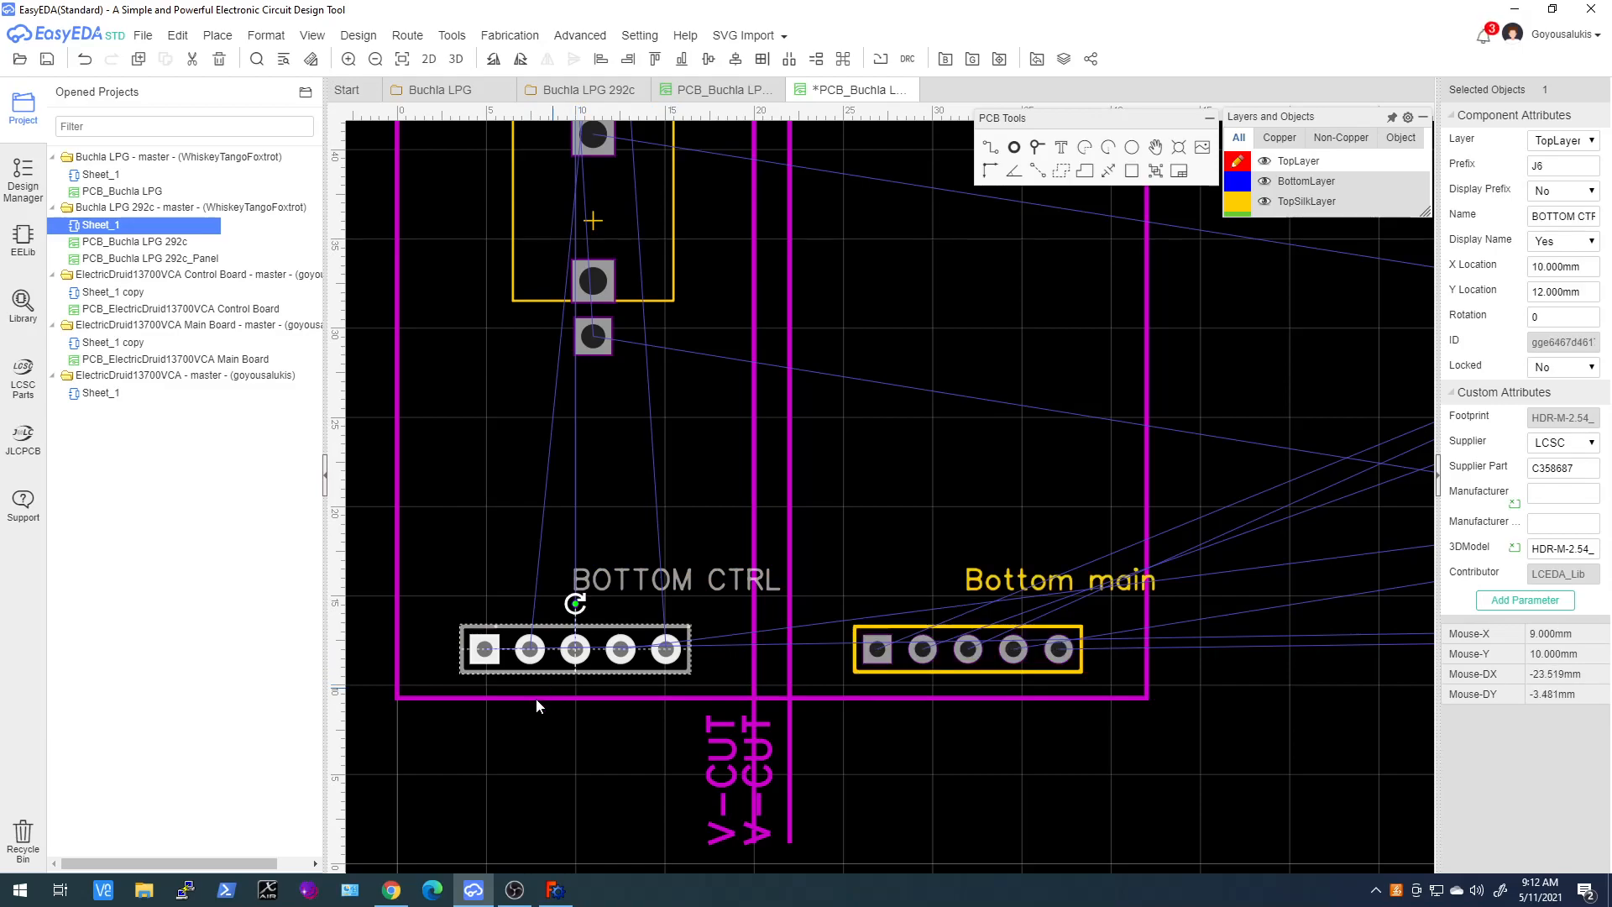
click(1582, 144)
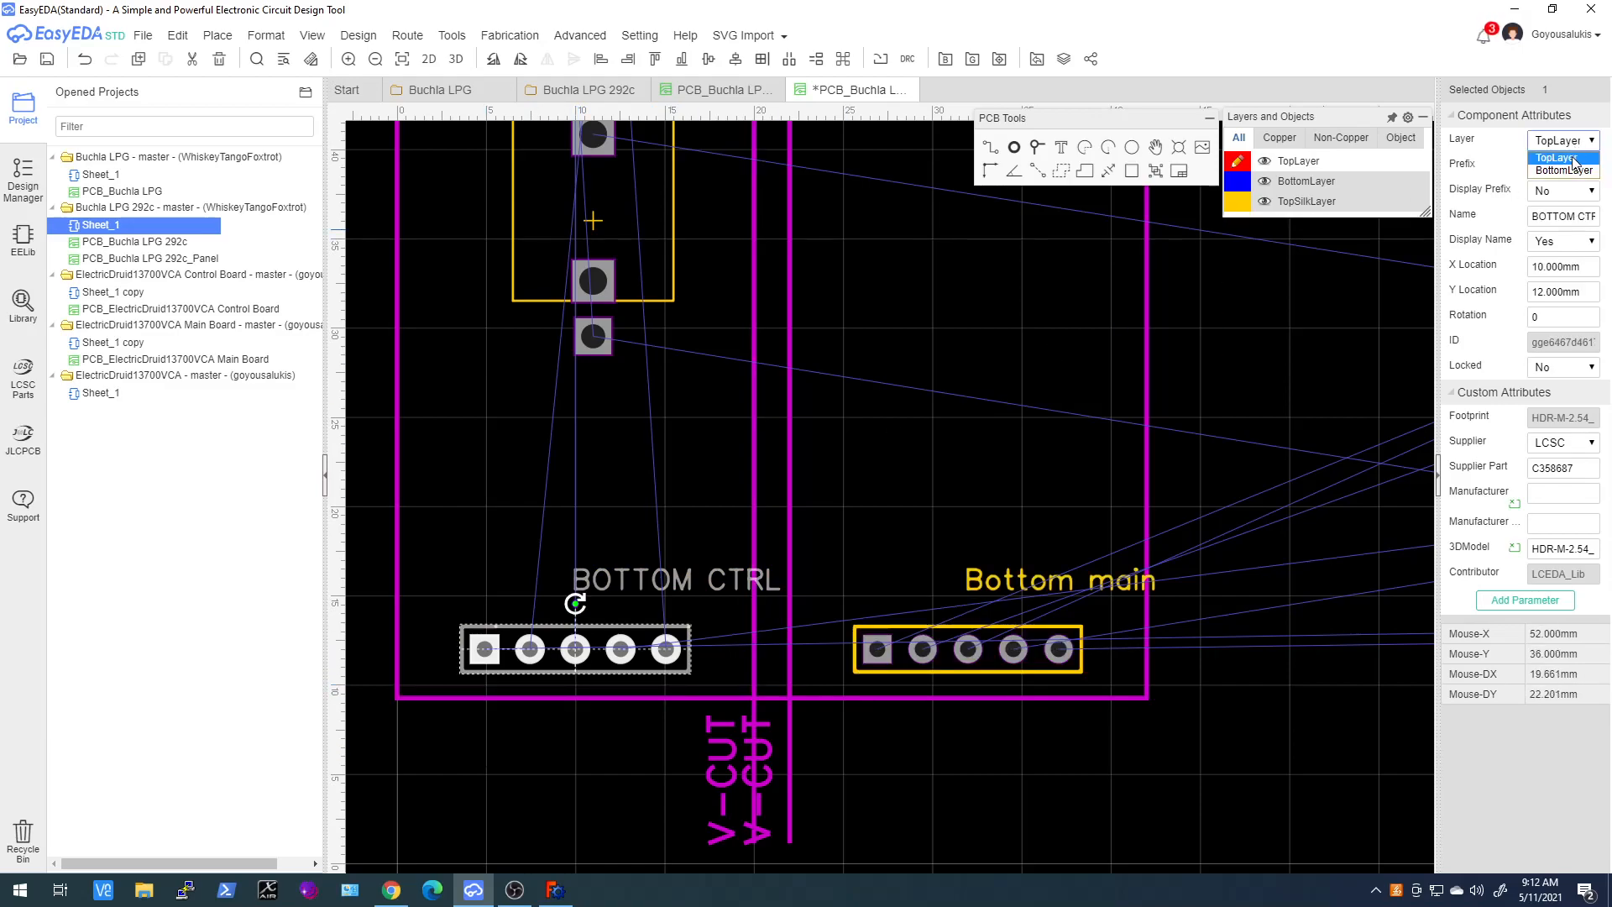
click(1563, 170)
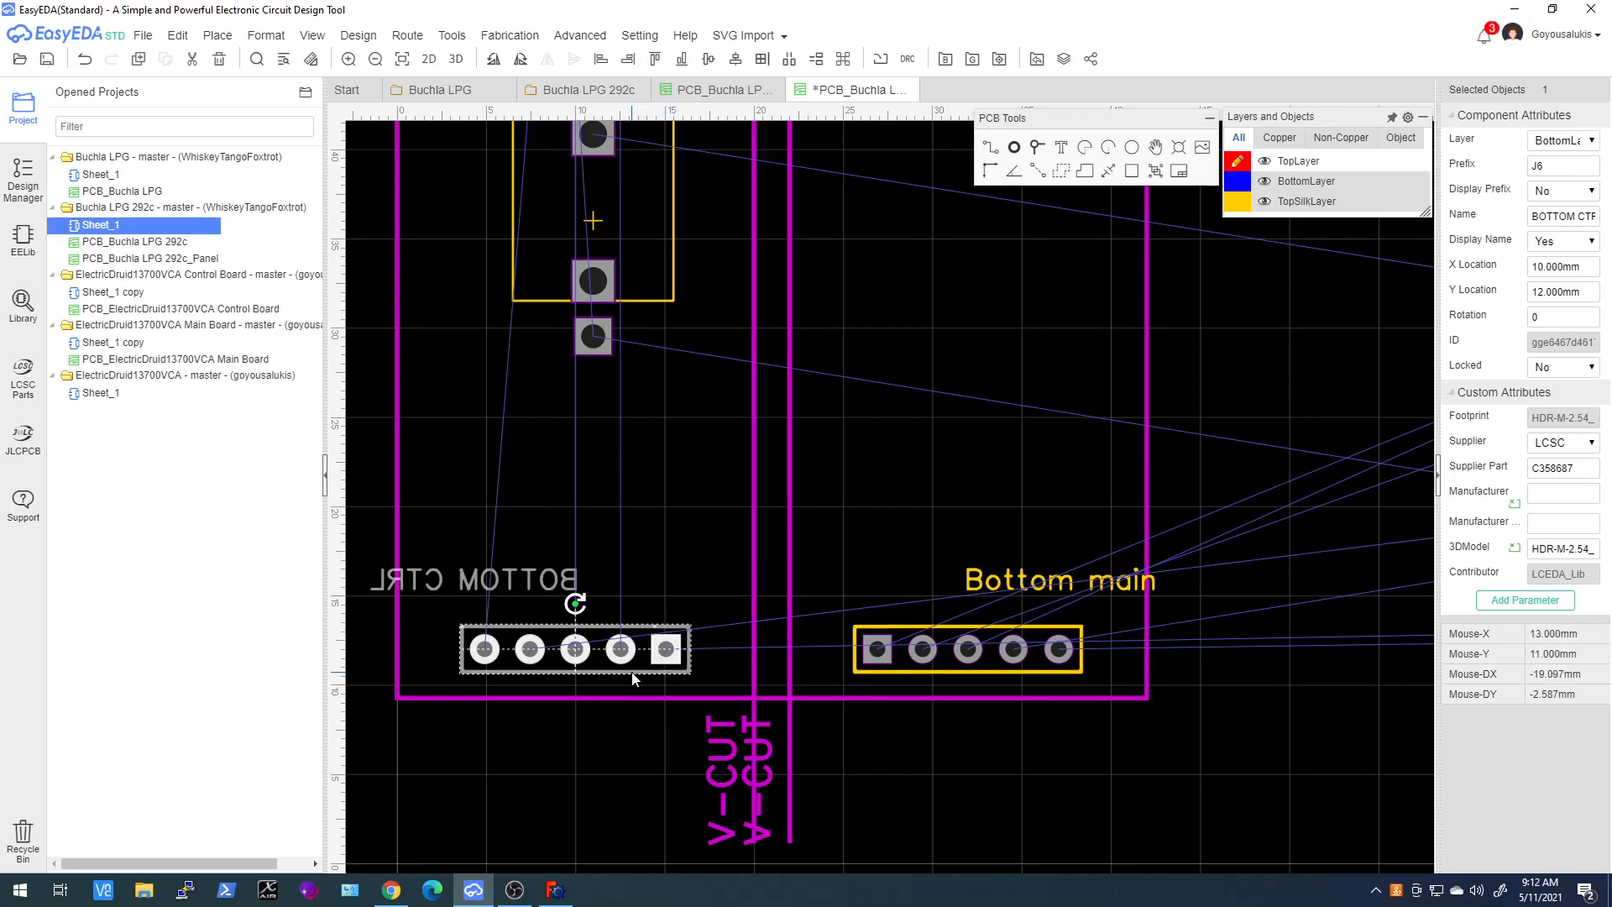
key(space)
key(space)
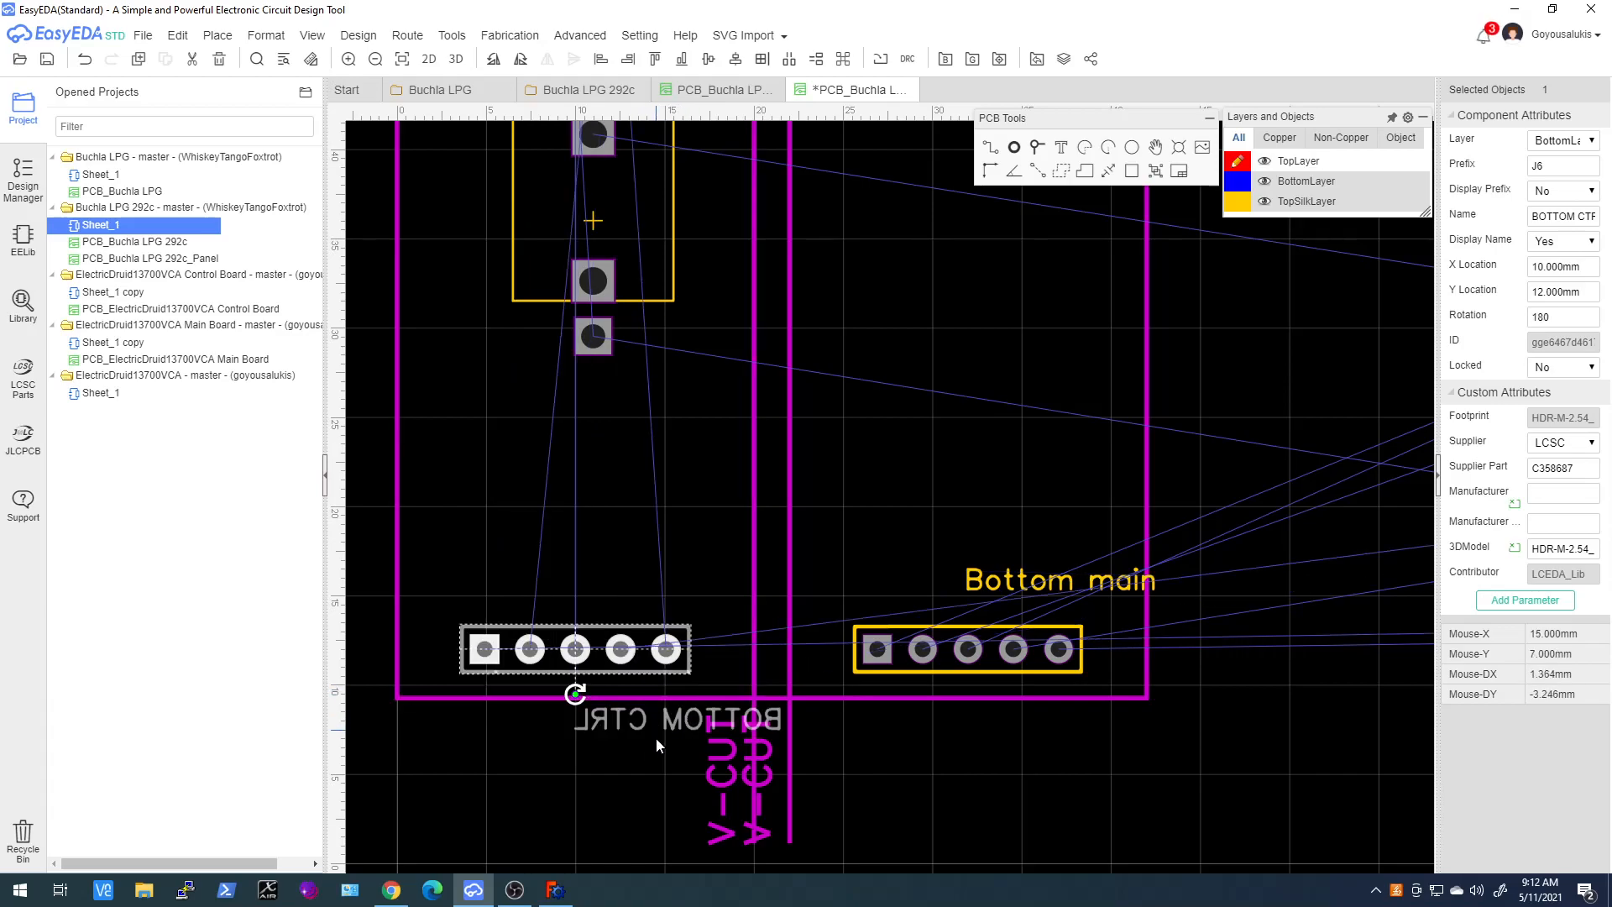
Reposition the BOTTOM CTRL and Bottom main labels centered directly above their headers
click(657, 734)
drag(676, 719, 578, 602)
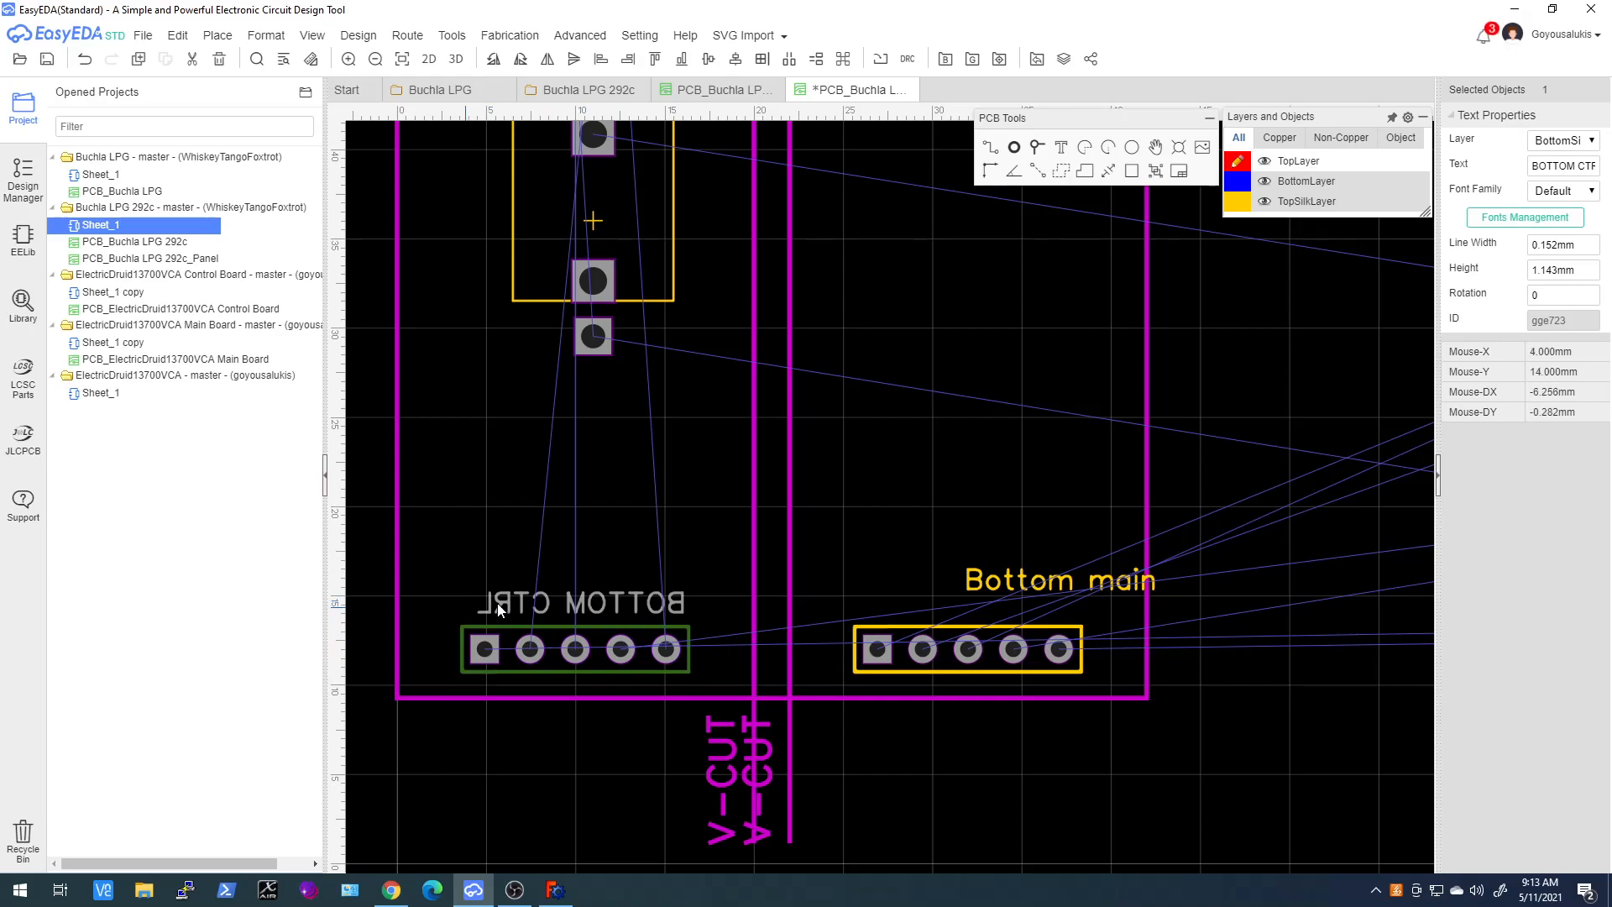
drag(973, 583, 905, 601)
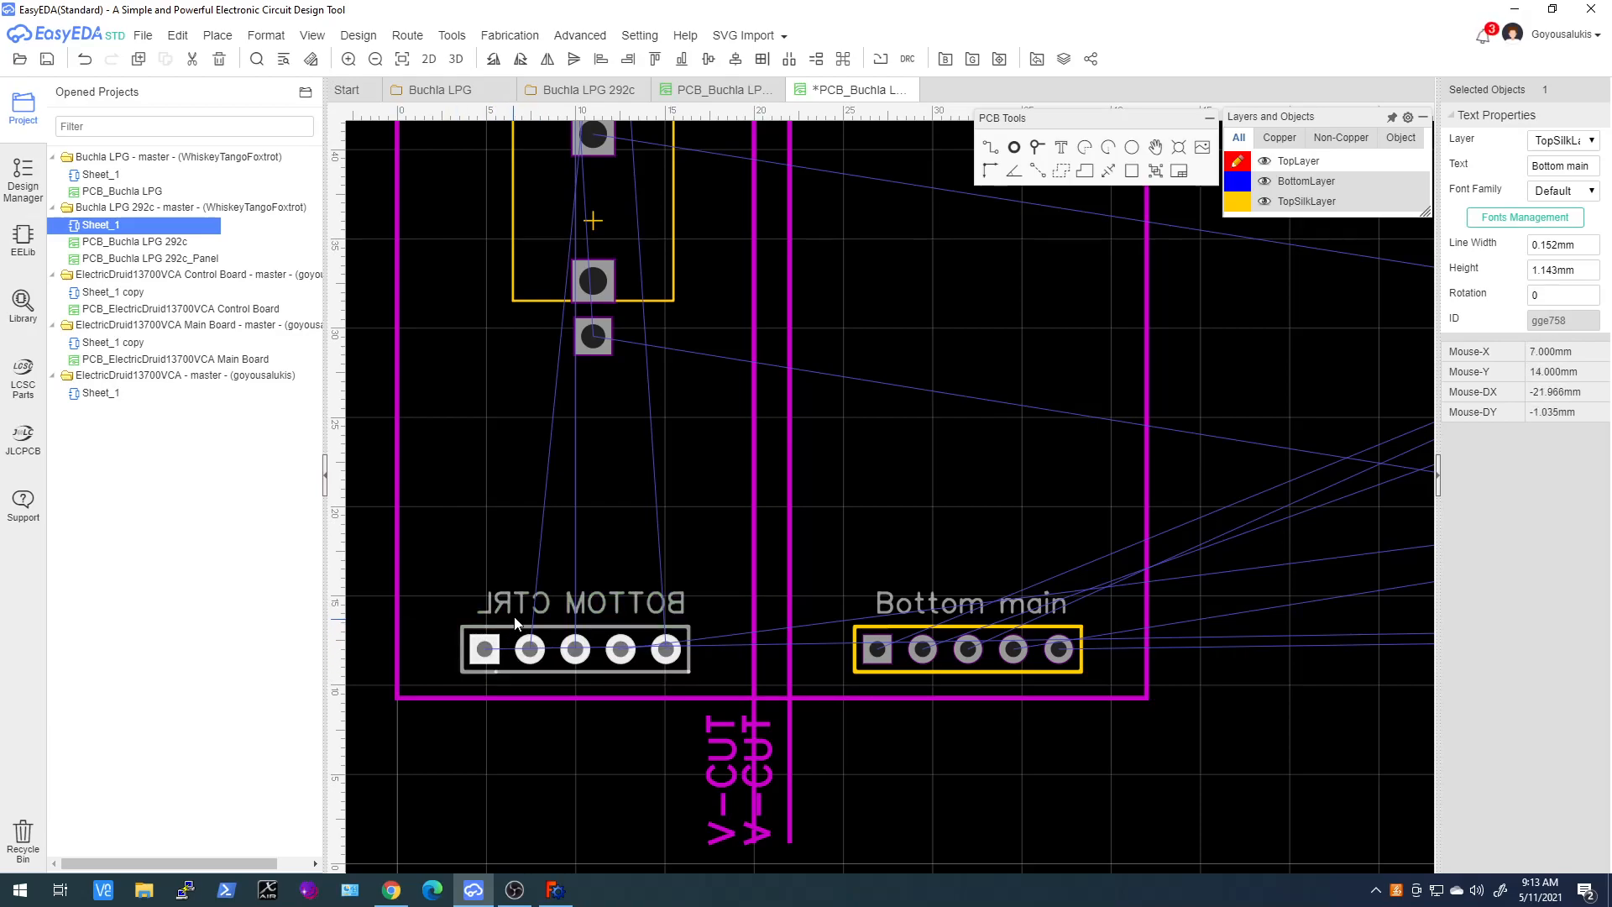
Shift switch SW1 down to clear the top header, and position the Top CTRL header at X 10 mm, Y 117 mm
scroll(510, 623, down, 6)
scroll(503, 558, up, 6)
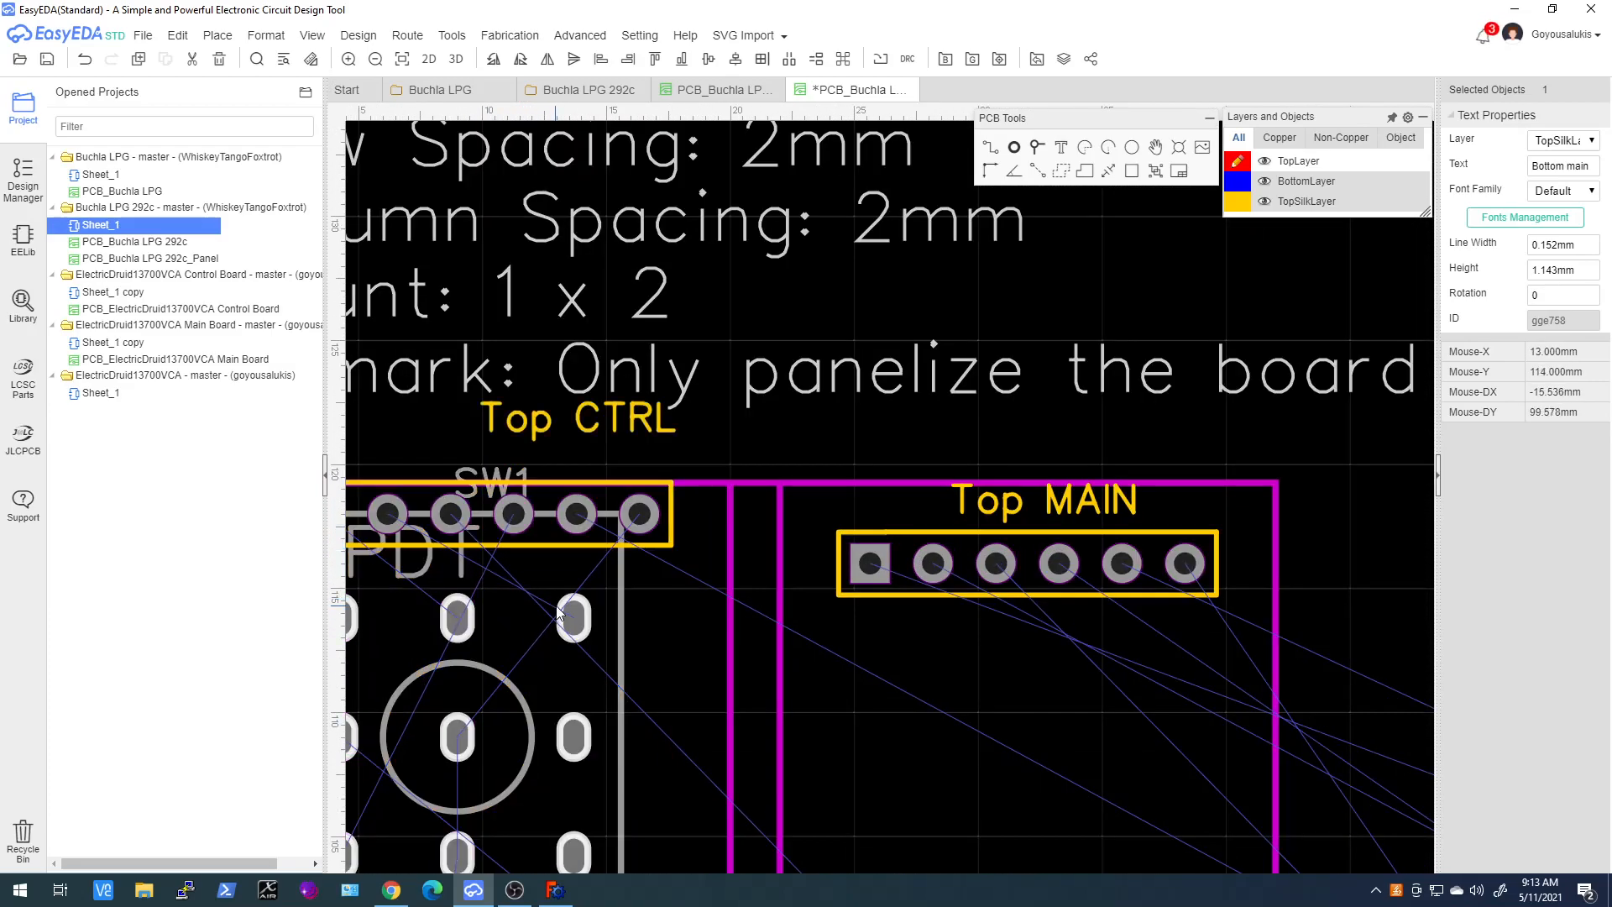
scroll(522, 606, down, 2)
drag(586, 568, 586, 656)
mouse_move(586, 493)
mouse_down()
mouse_move(586, 514)
mouse_move(602, 503)
mouse_up()
click(601, 503)
click(591, 482)
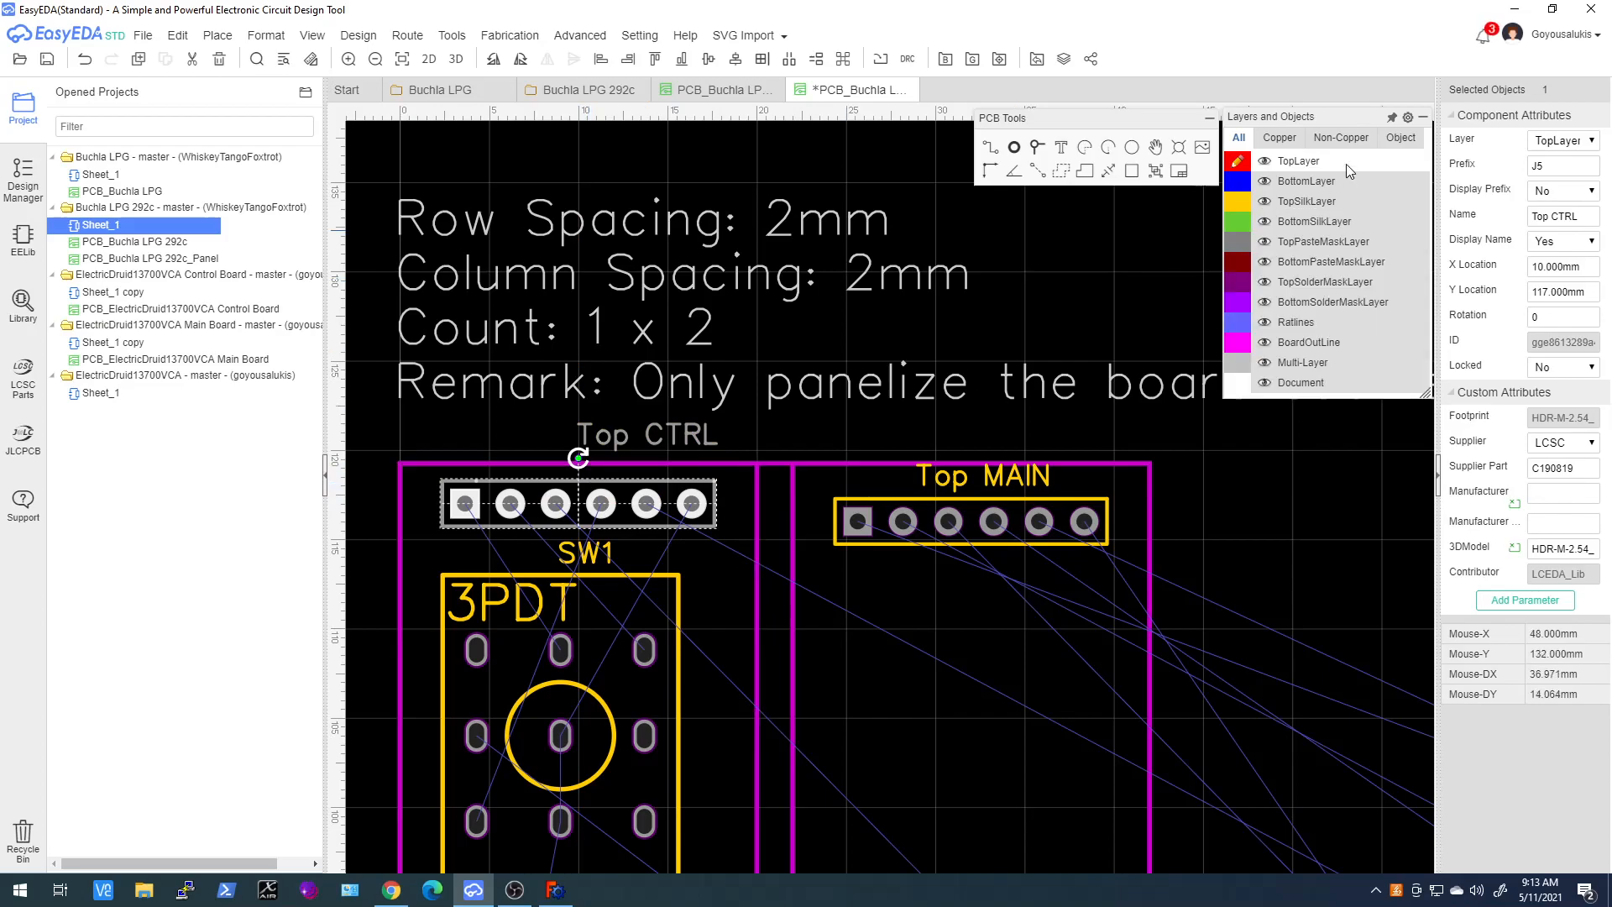
Move the Top CTRL header to the bottom layer and rotate it 180 degrees
click(1543, 143)
click(1564, 171)
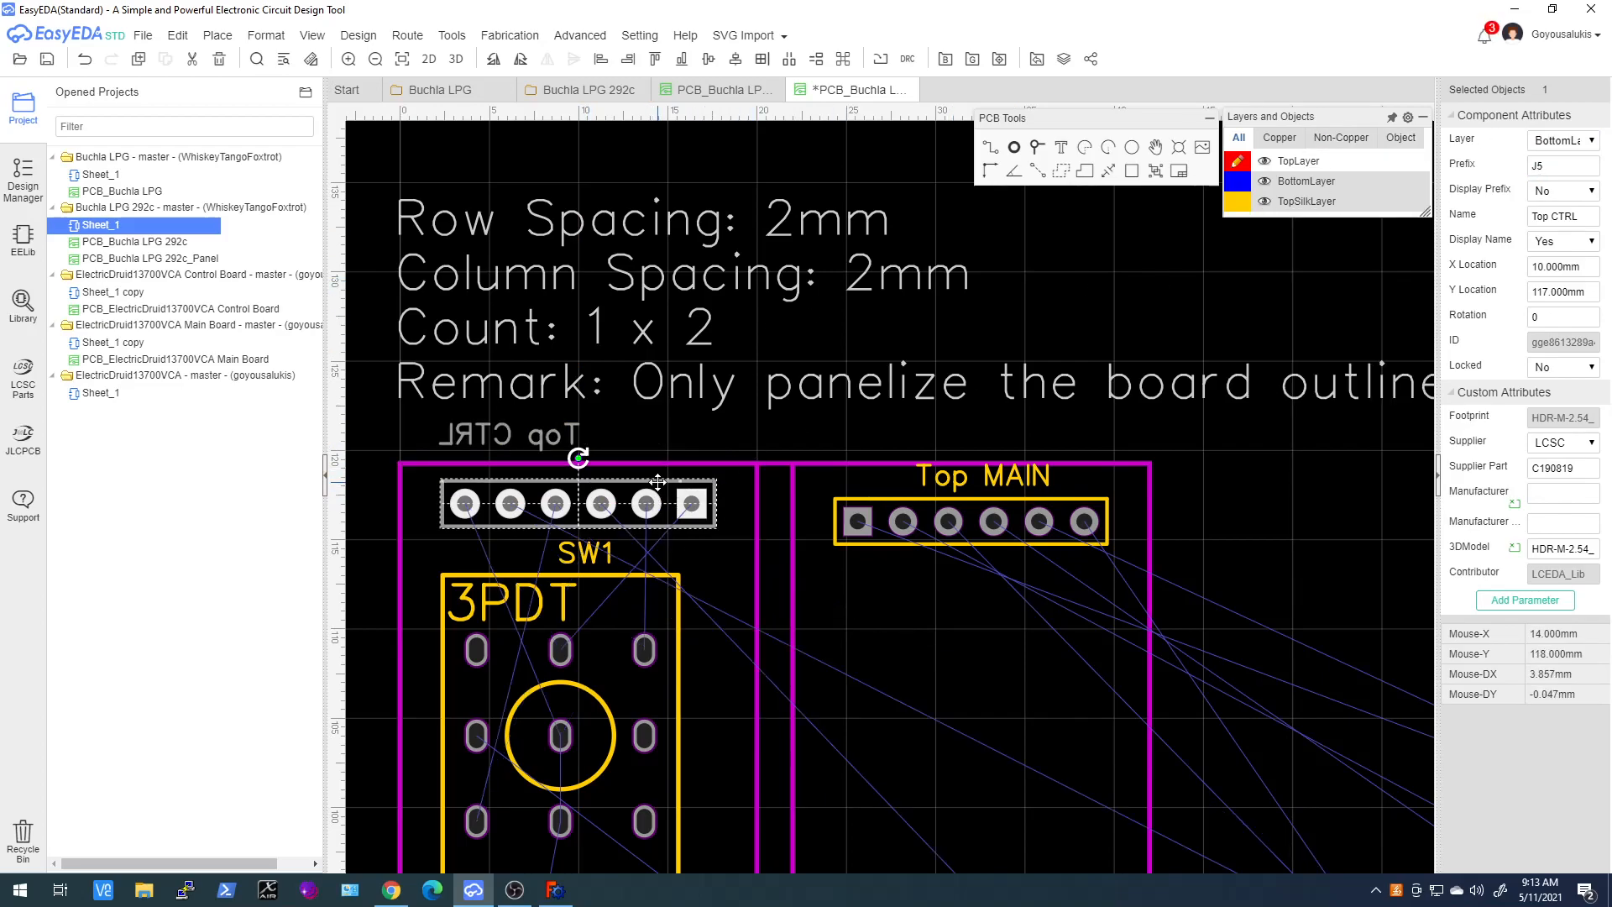
key(space)
key(space)
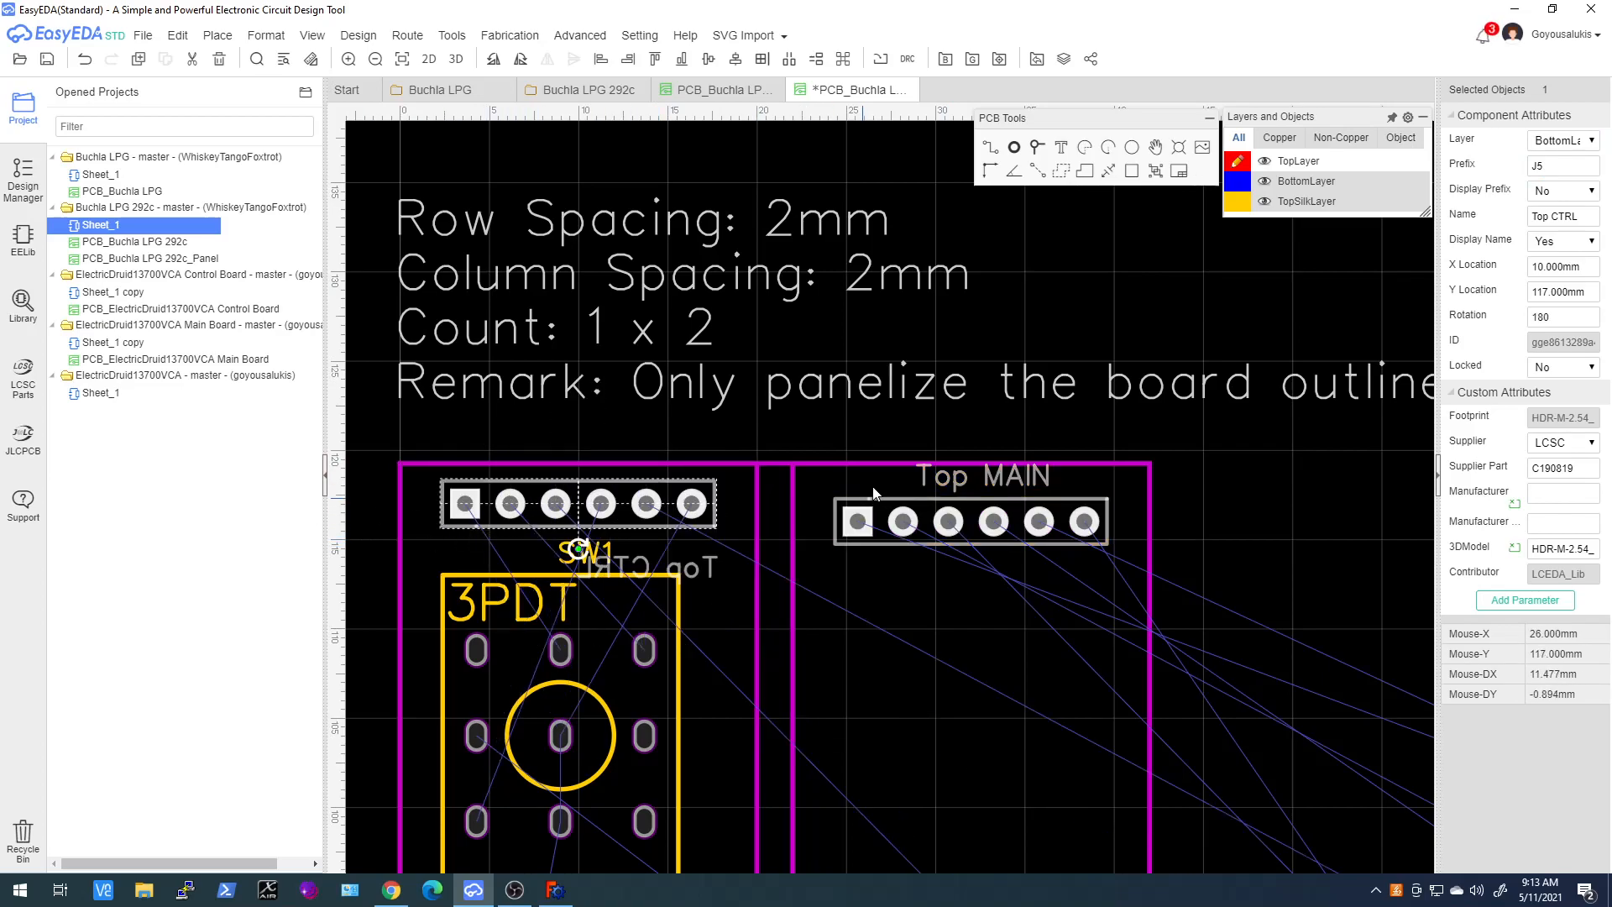
Align the Top MAIN header with Top CTRL by moving it to X 32 mm, Y 117 mm
drag(880, 504, 882, 493)
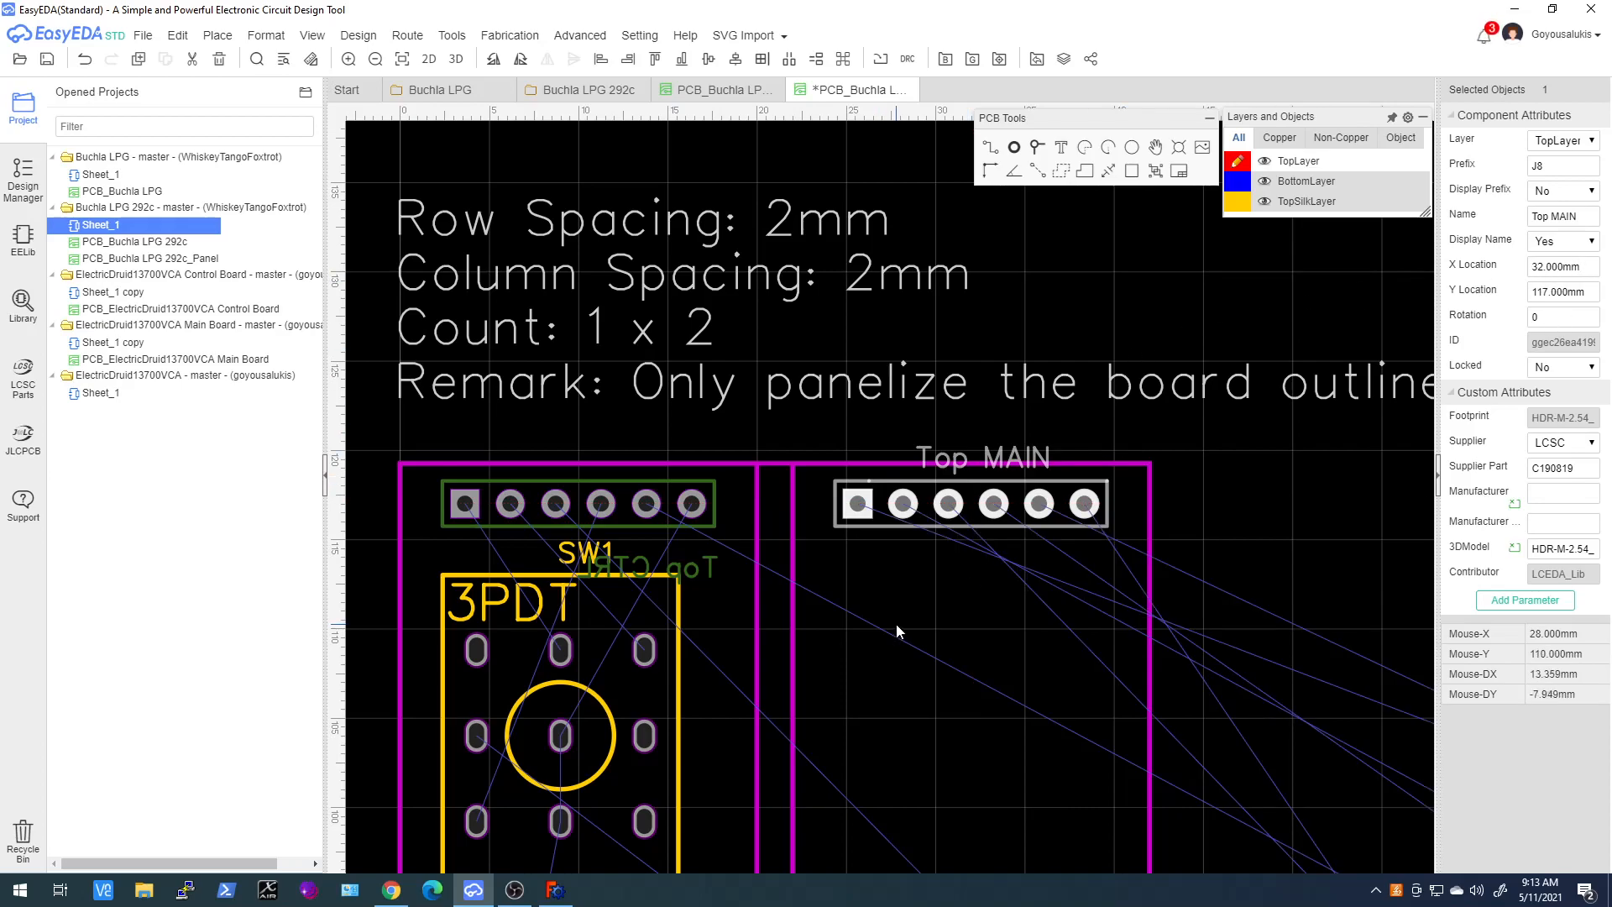
scroll(897, 623, down, 10)
scroll(974, 582, up, 5)
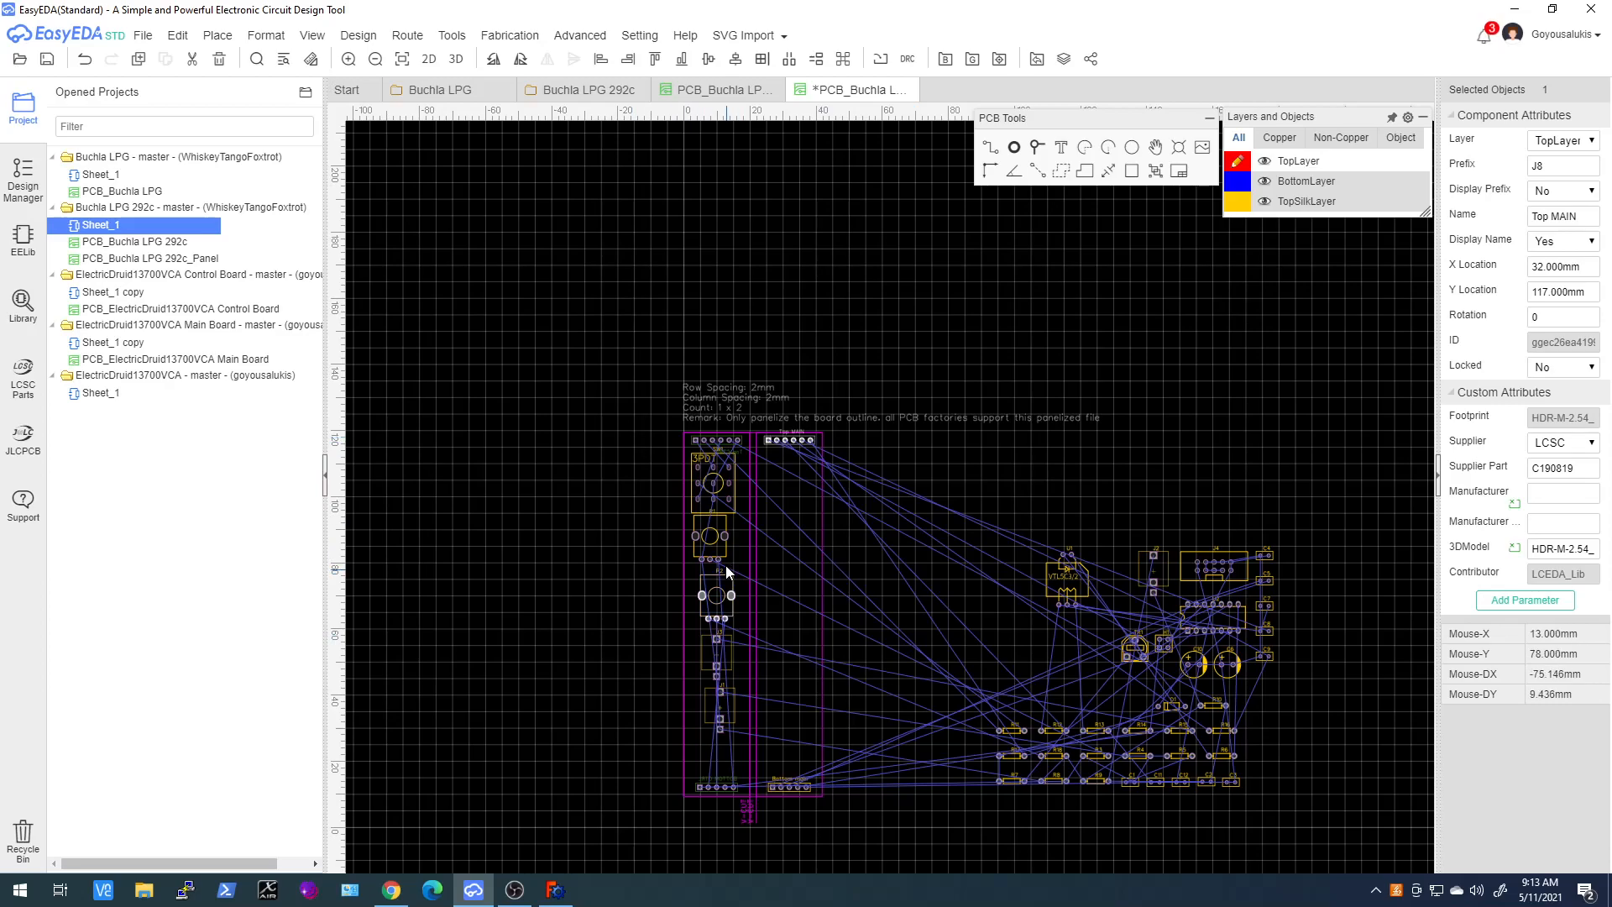
Align potentiometers P1 and P2 and the J3 output jack with switch SW1 on the control board, placing J3 at X 9 mm, Y 52 mm
scroll(713, 561, up, 3)
drag(727, 482, 734, 546)
click(728, 715)
drag(729, 715, 719, 716)
scroll(744, 627, down, 1)
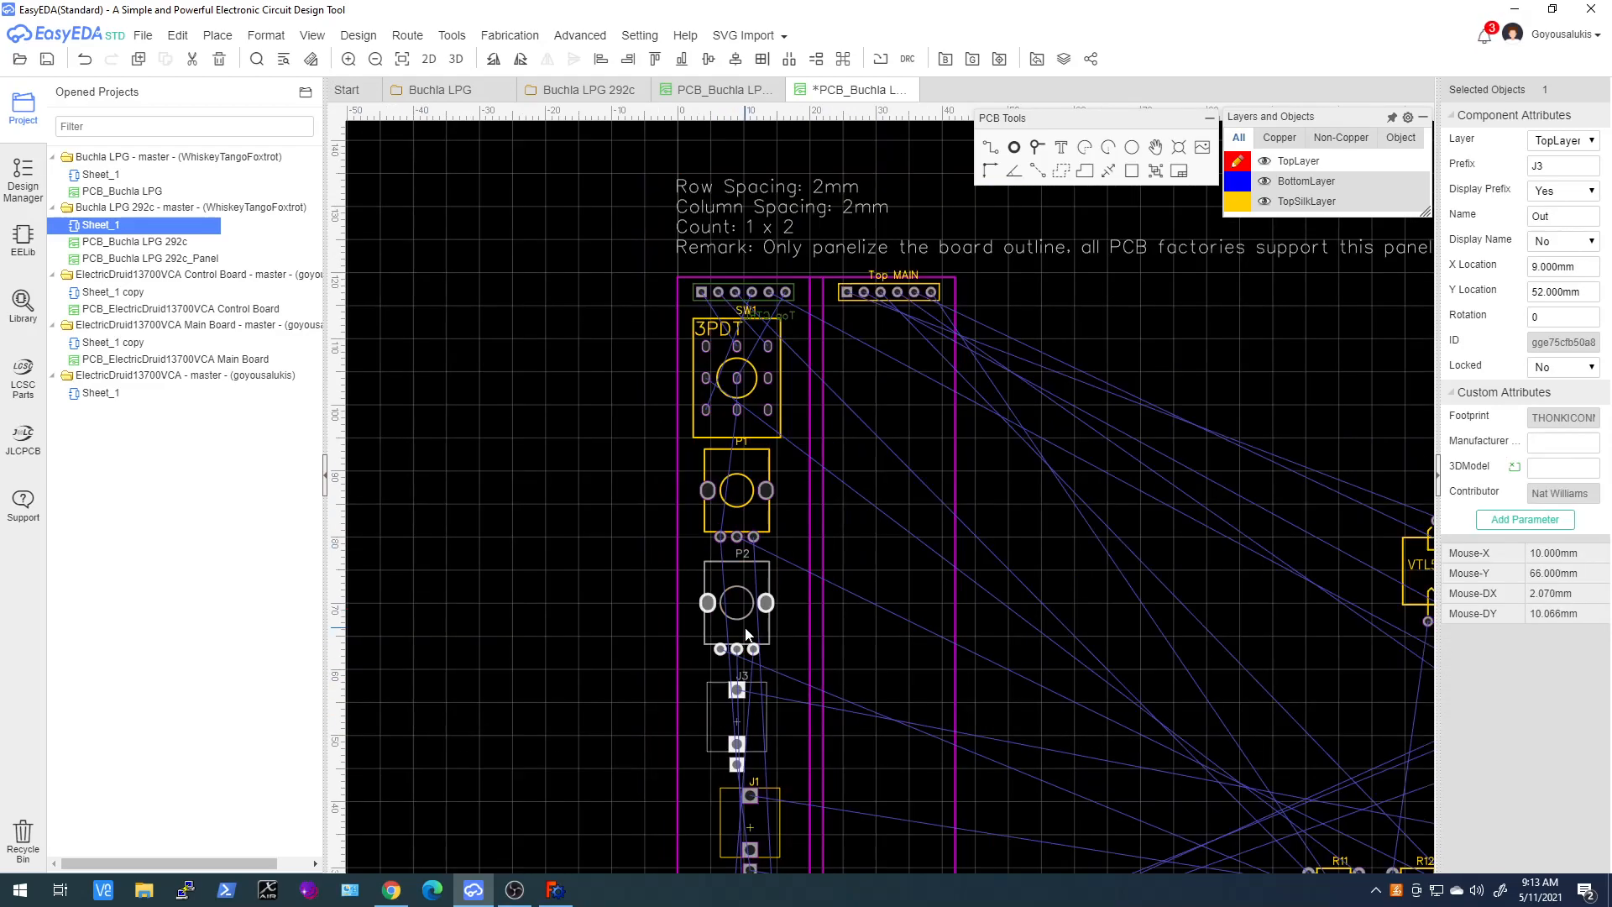
Examine the unplaced main board parts, including power connector J4, and compare them with the control board layout
scroll(747, 634, down, 4)
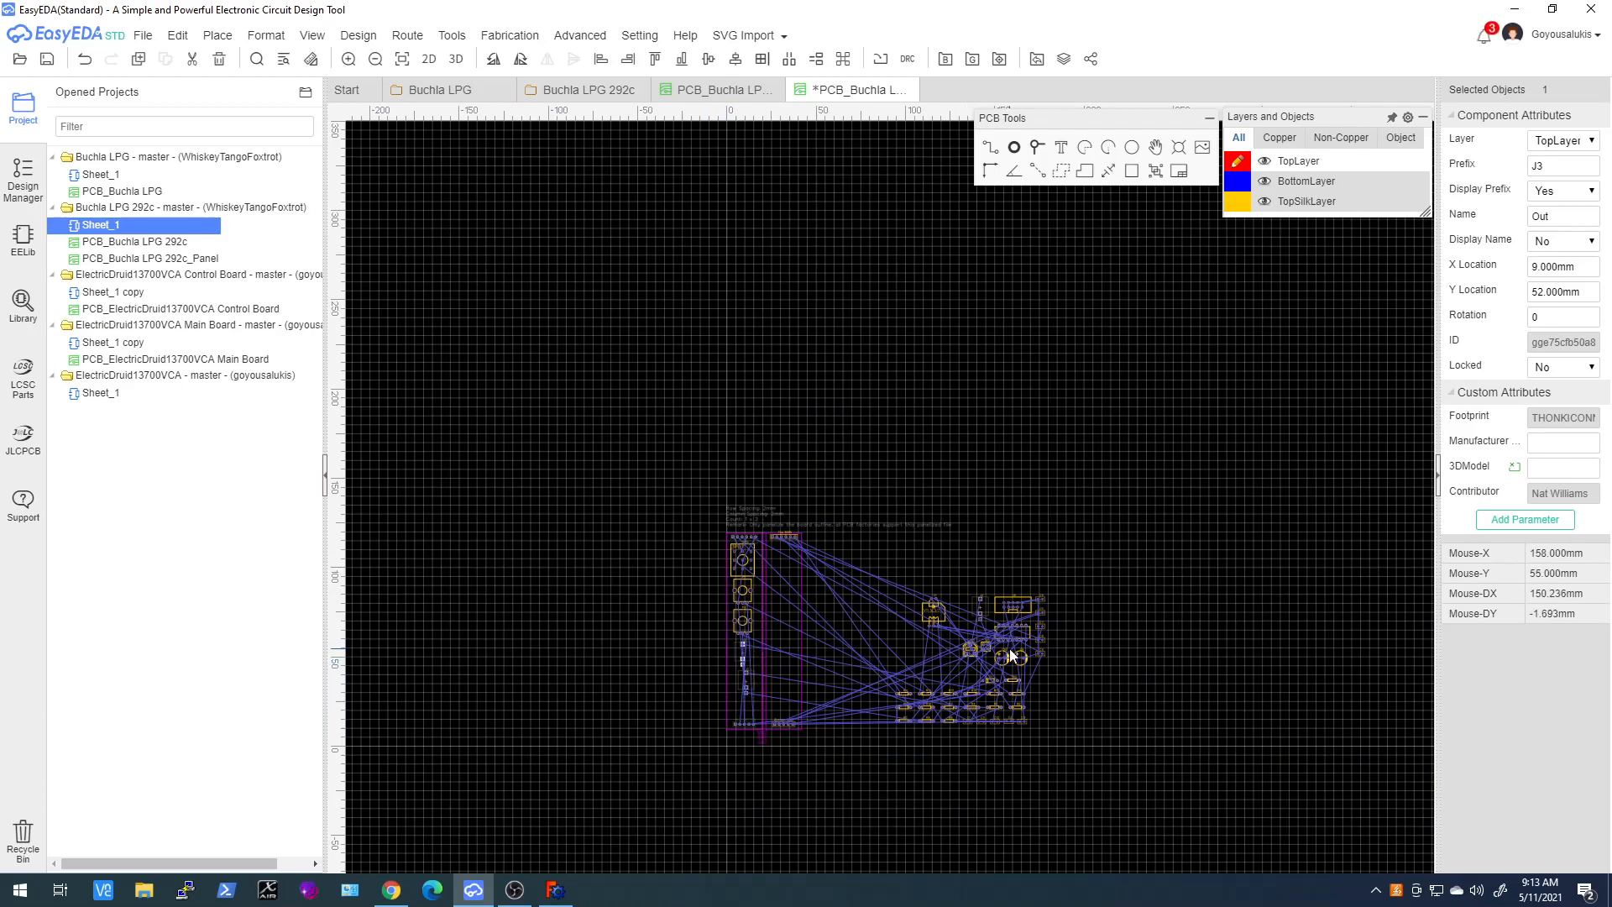
scroll(1007, 653, up, 4)
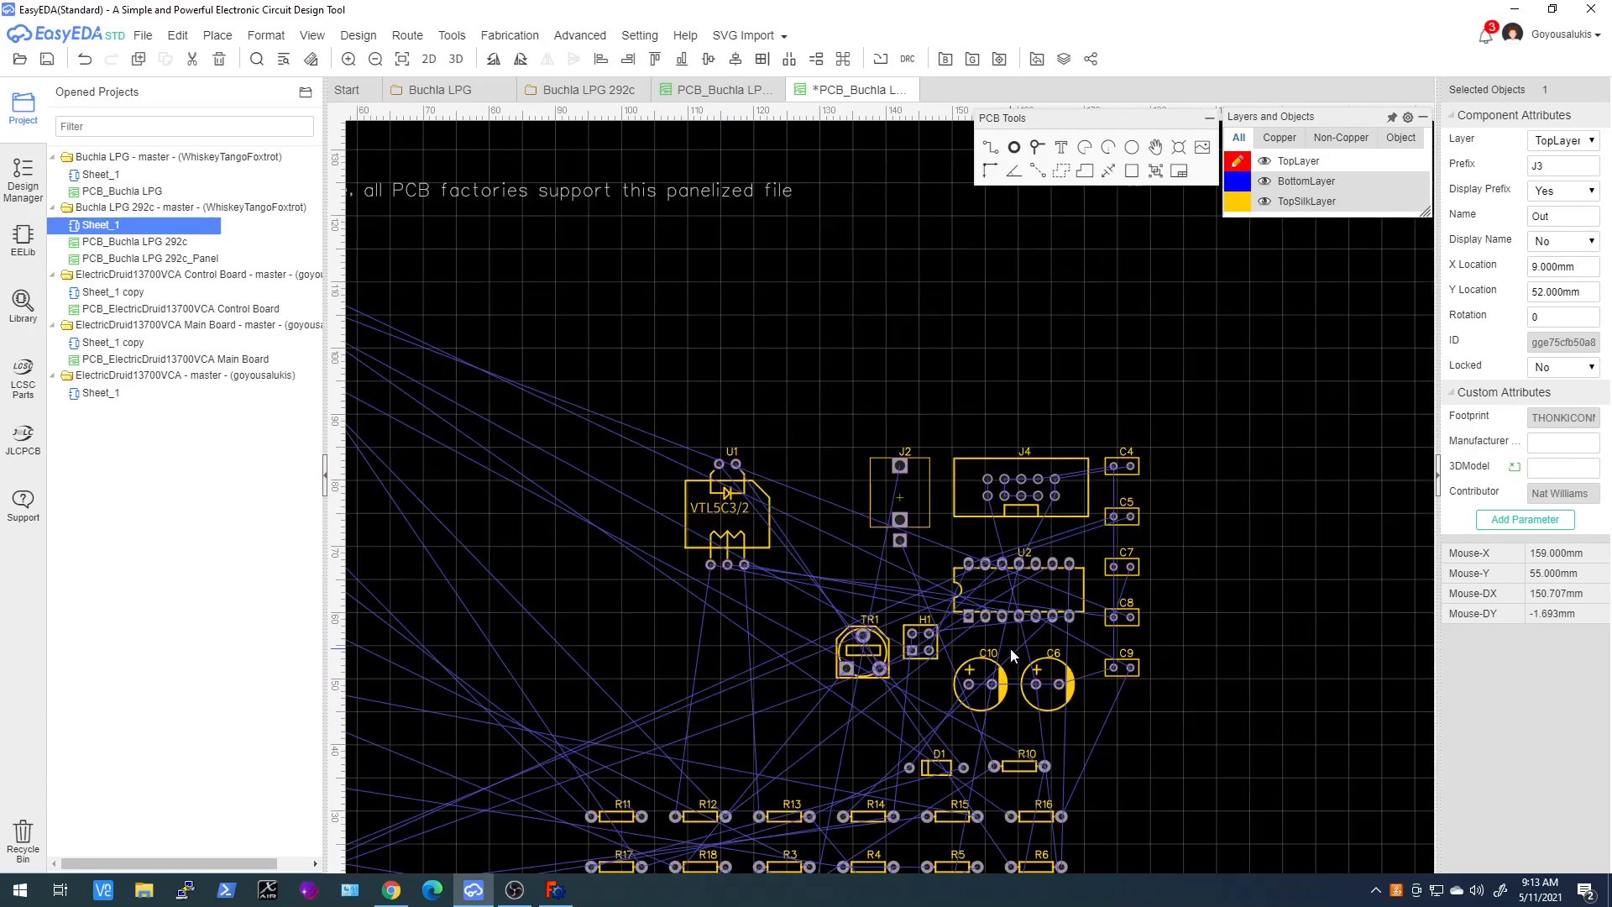
click(1010, 508)
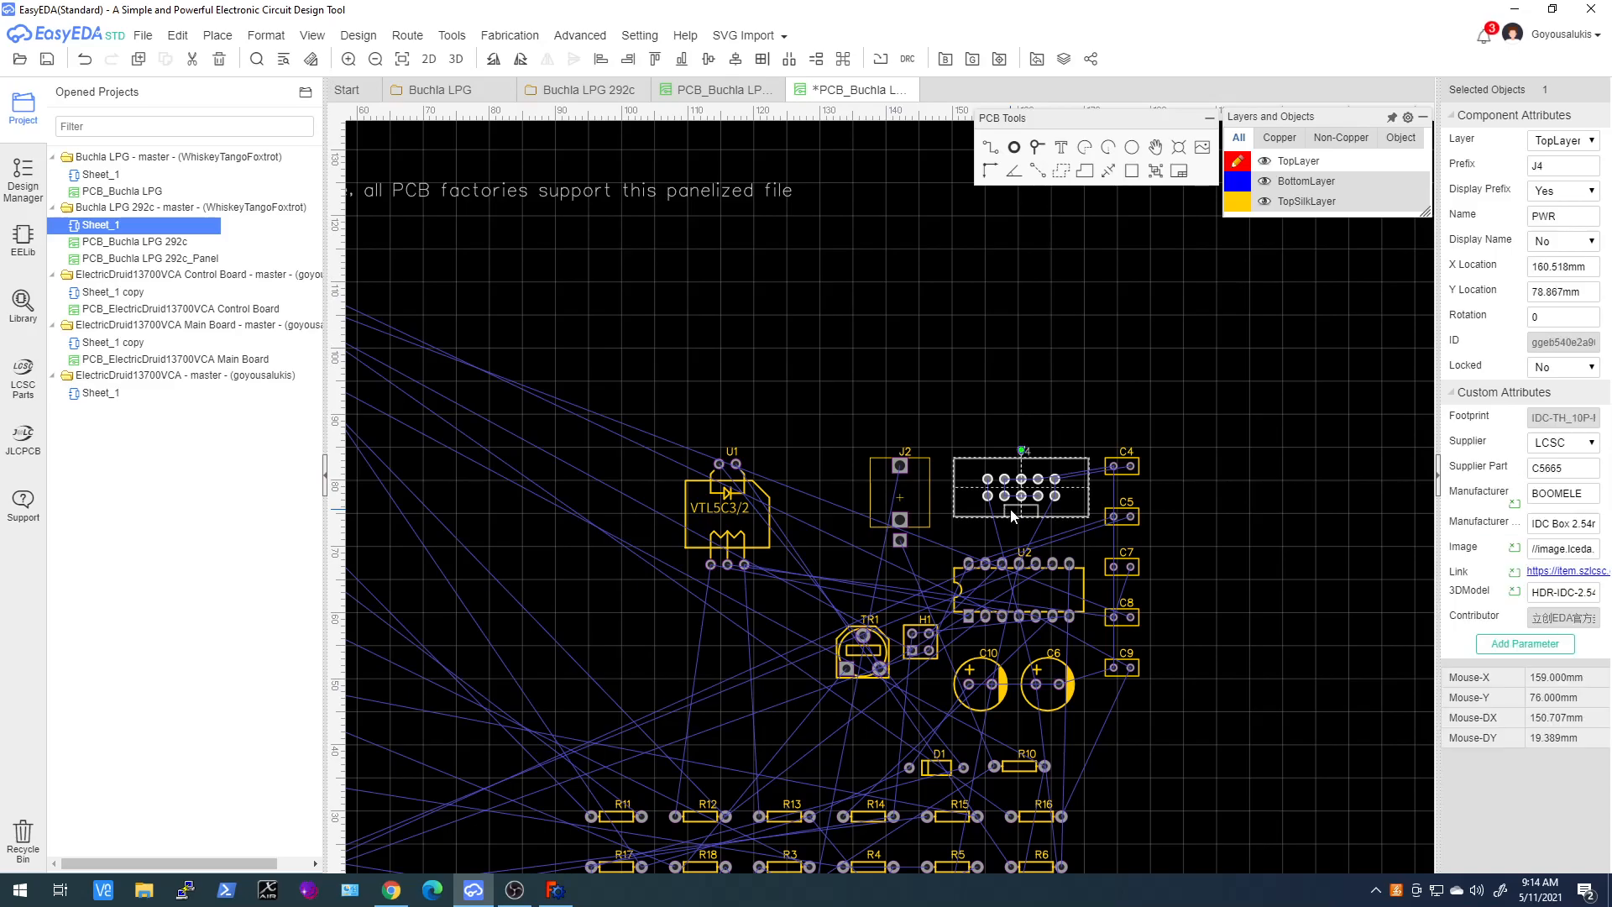
click(705, 662)
scroll(704, 661, down, 4)
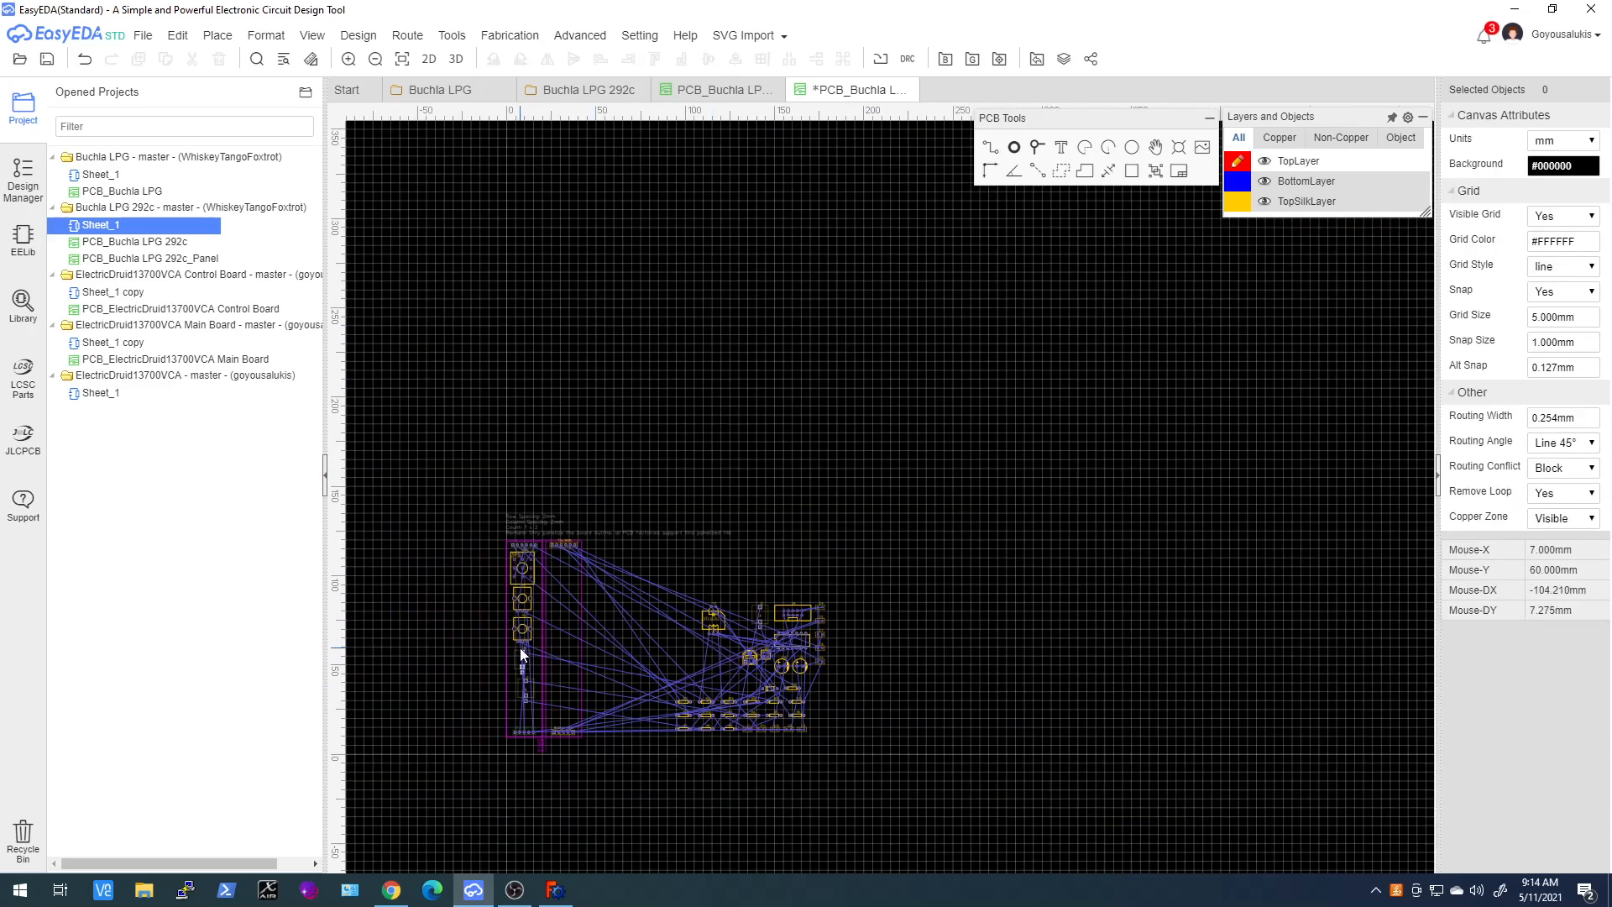
scroll(520, 650, up, 3)
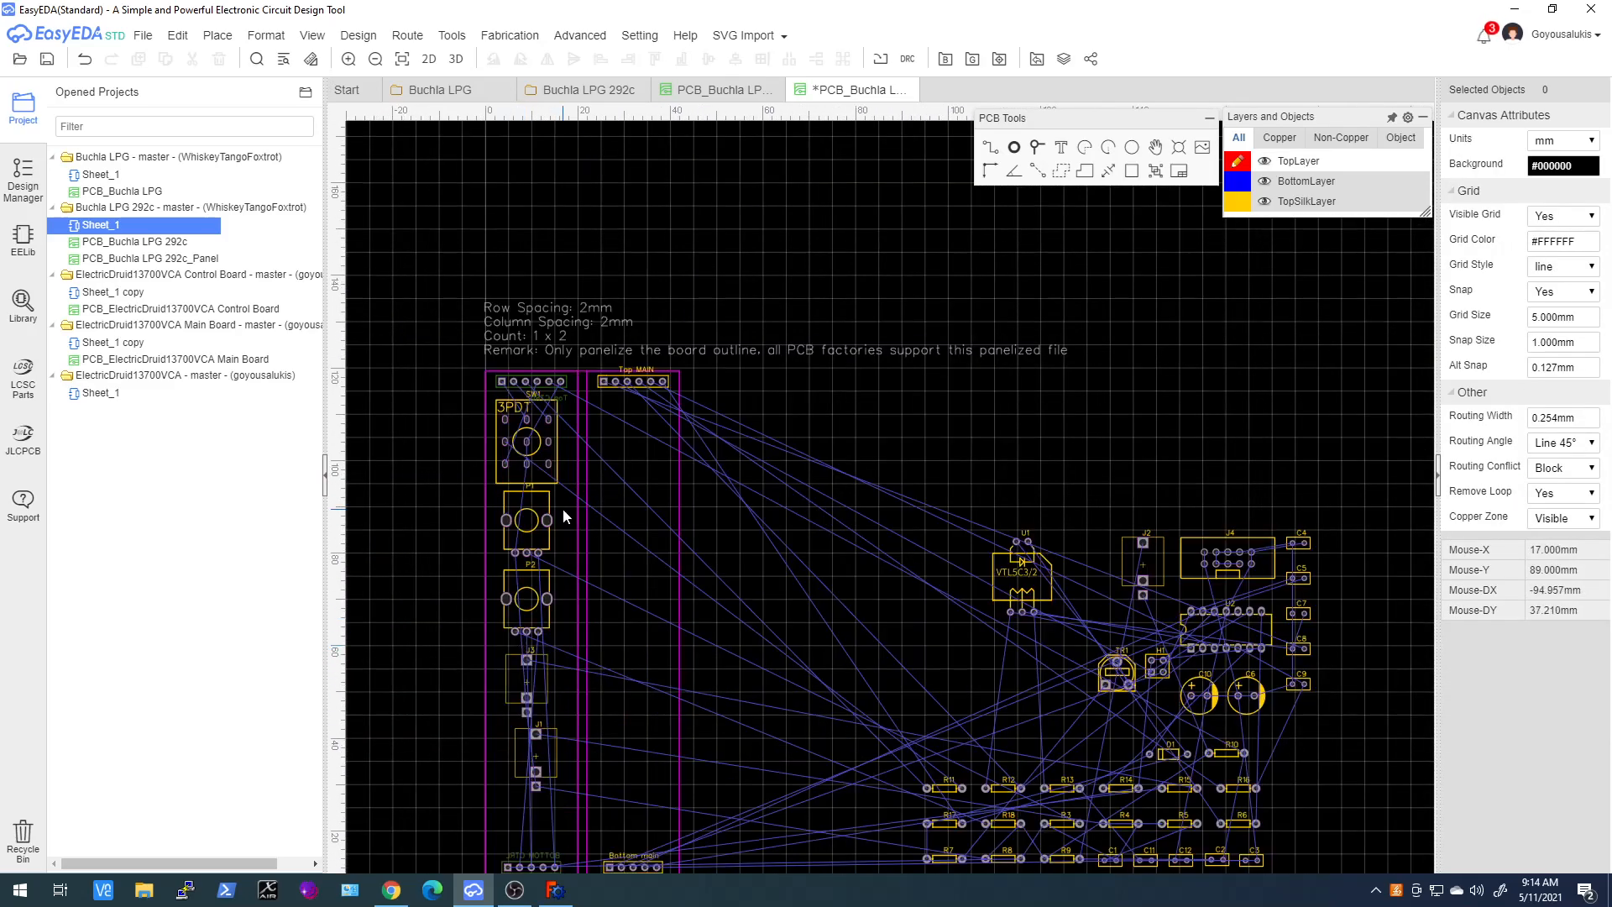
scroll(576, 495, down, 2)
scroll(586, 536, up, 2)
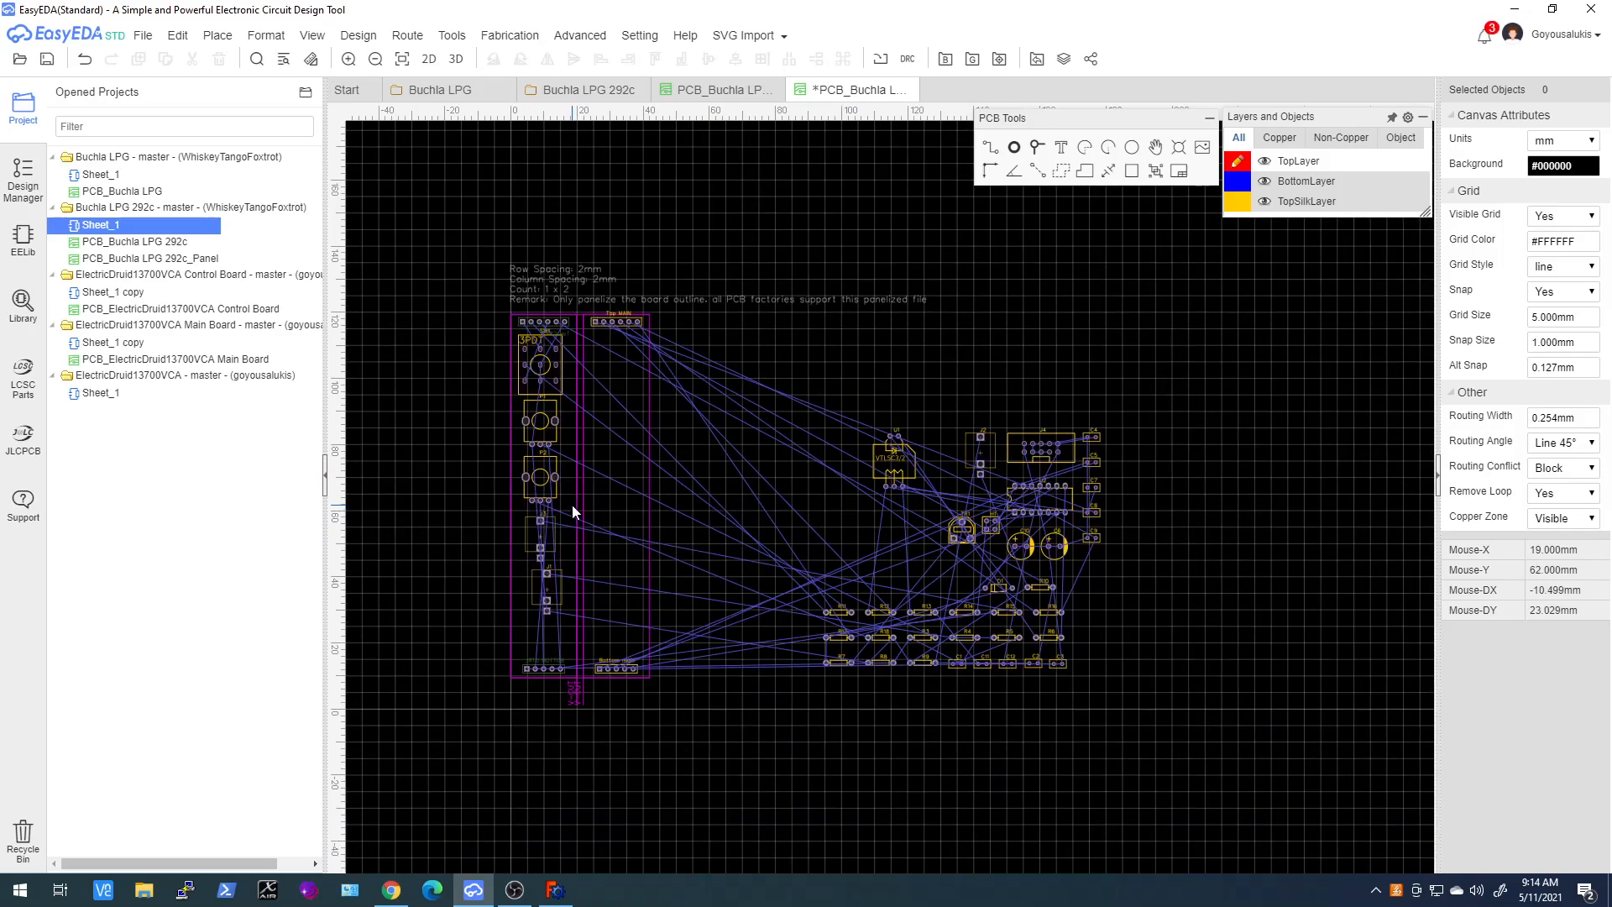
Examine the control board and its headers in a 3D preview from several angles, and close the preview
click(453, 59)
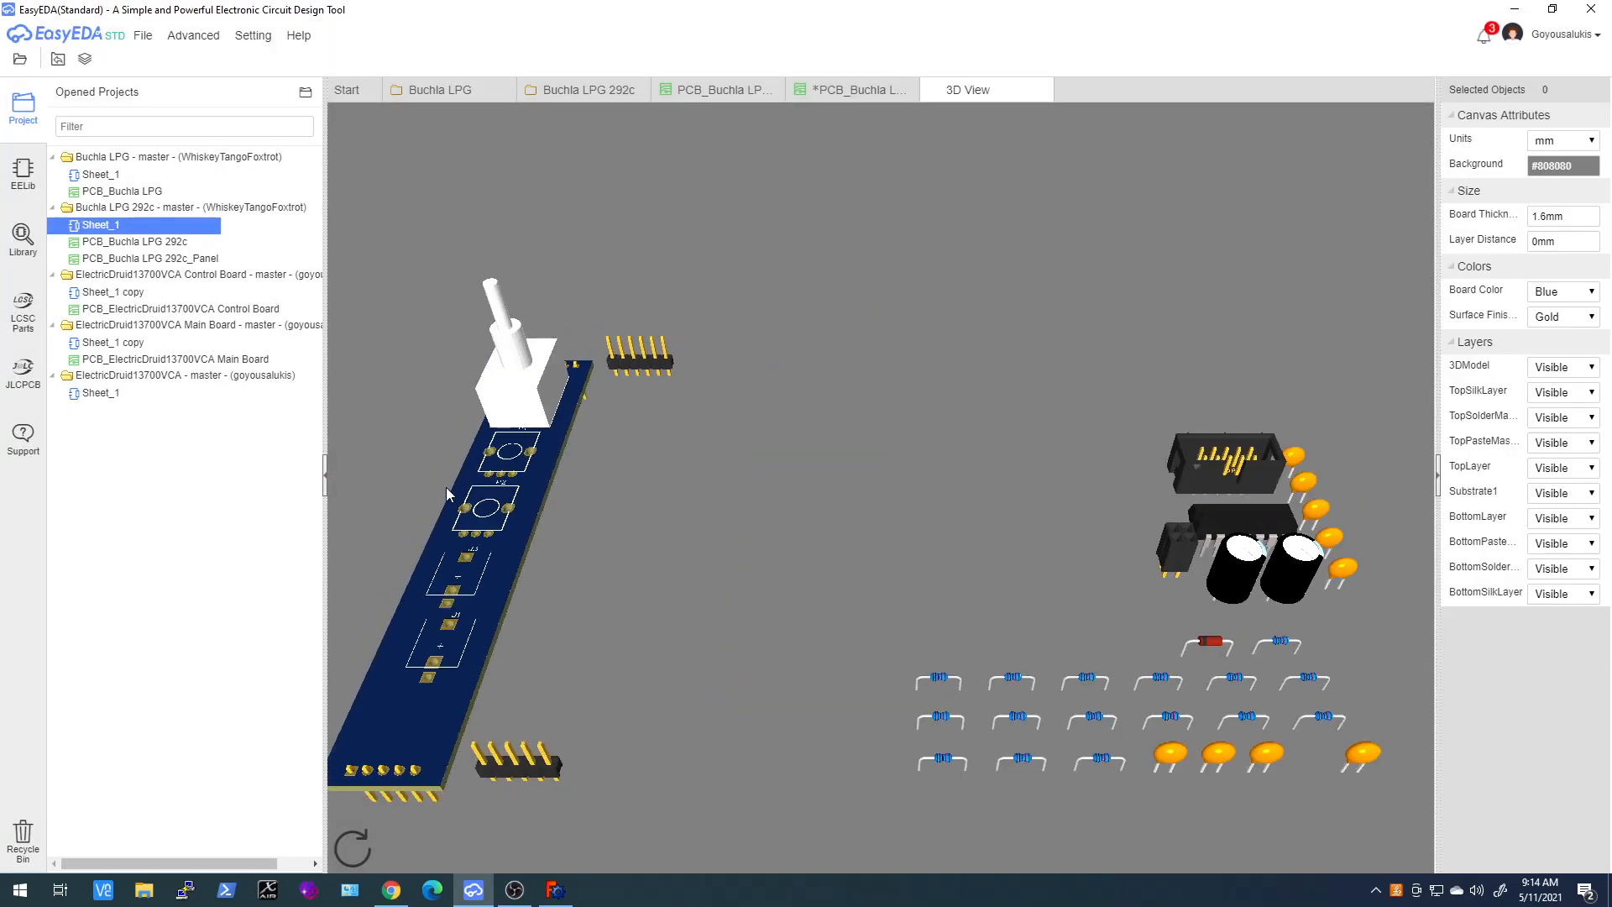
drag(445, 488, 534, 508)
scroll(534, 515, down, 2)
drag(465, 463, 789, 661)
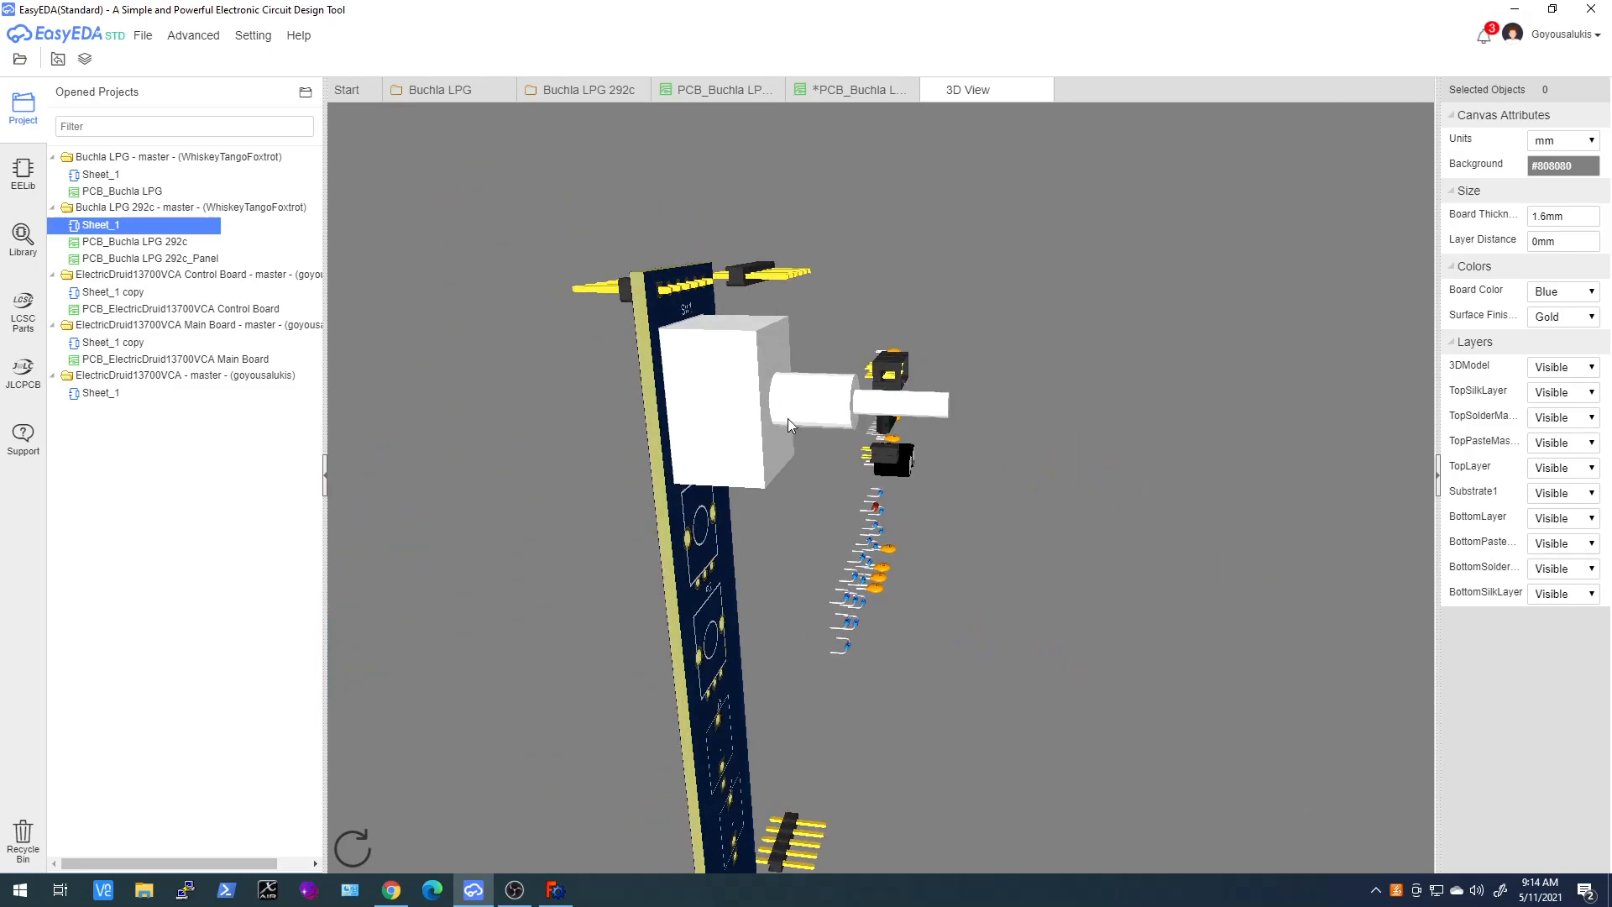
drag(853, 552, 639, 405)
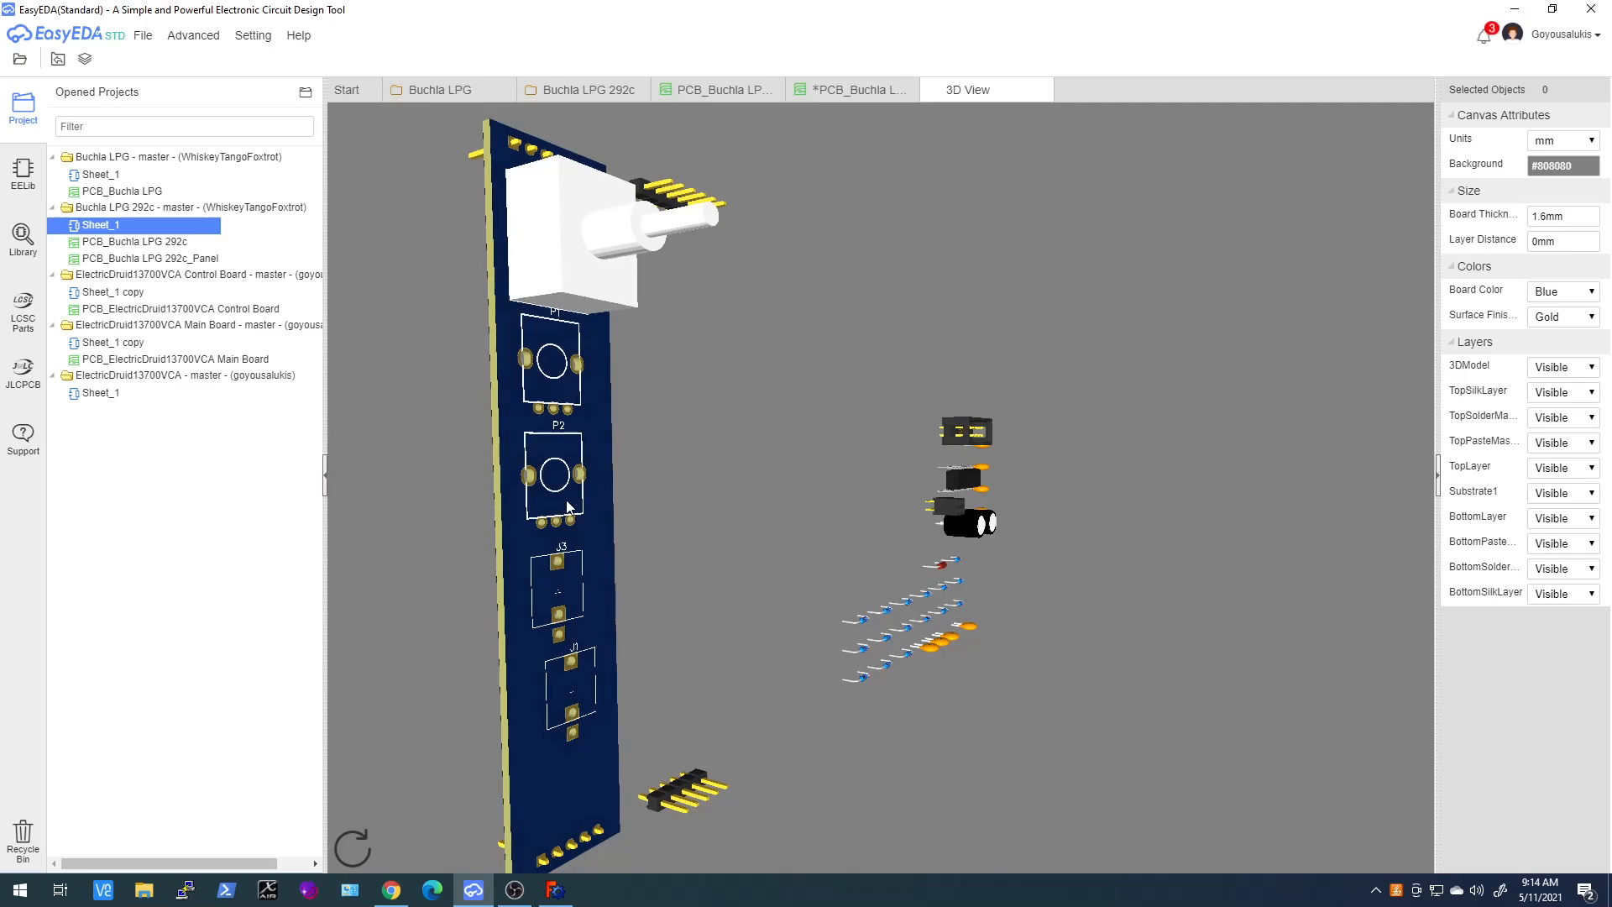
drag(593, 564, 662, 474)
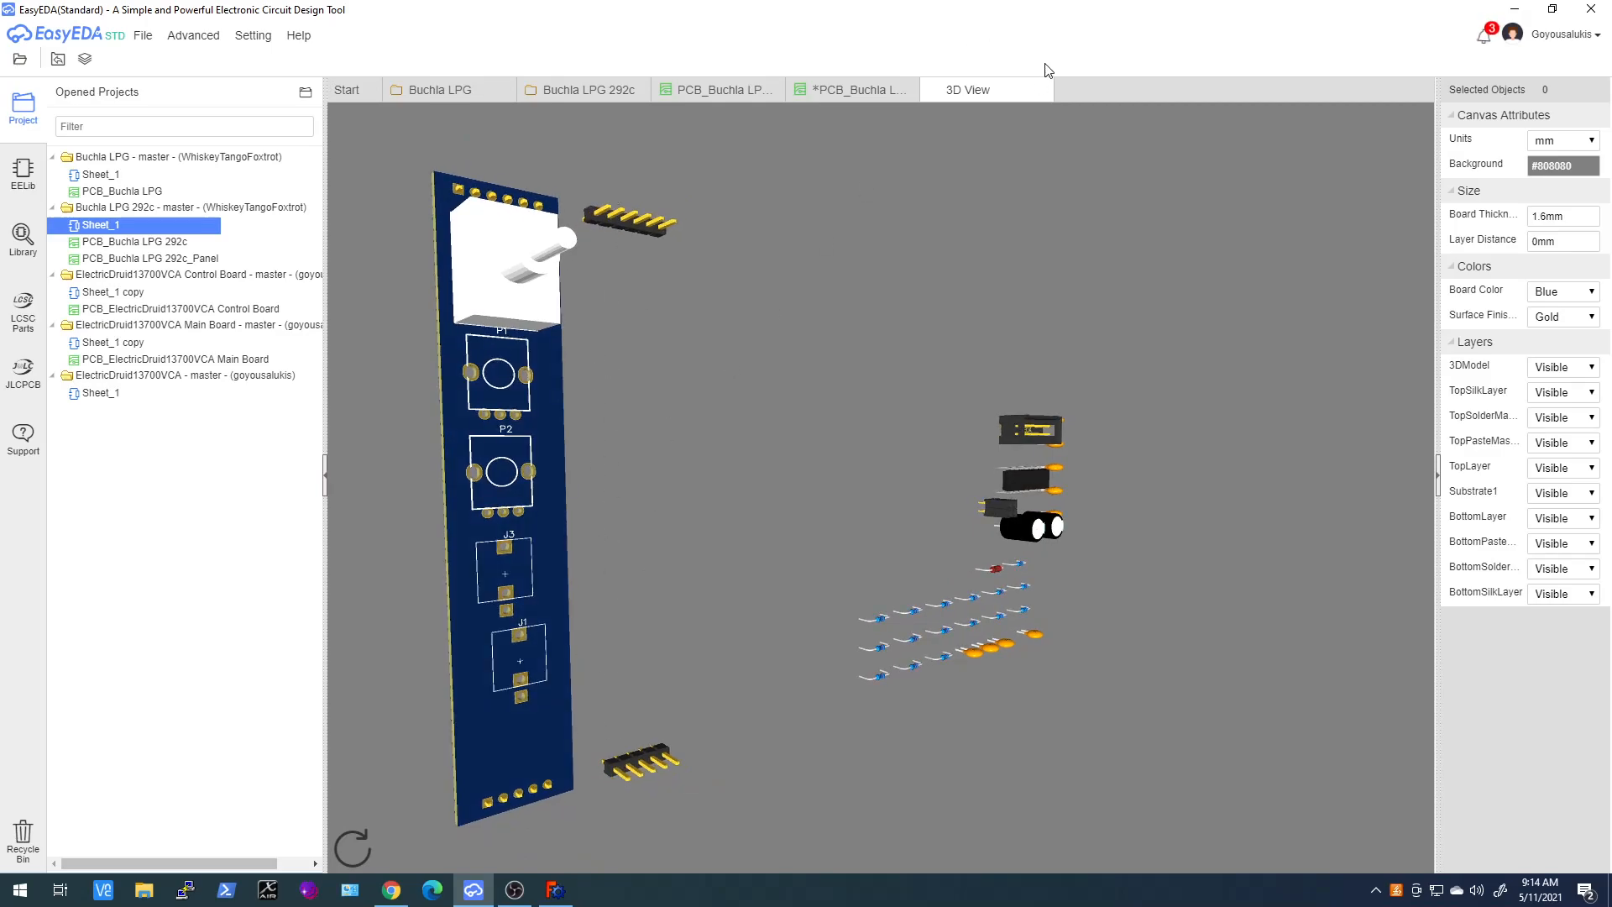
click(1042, 89)
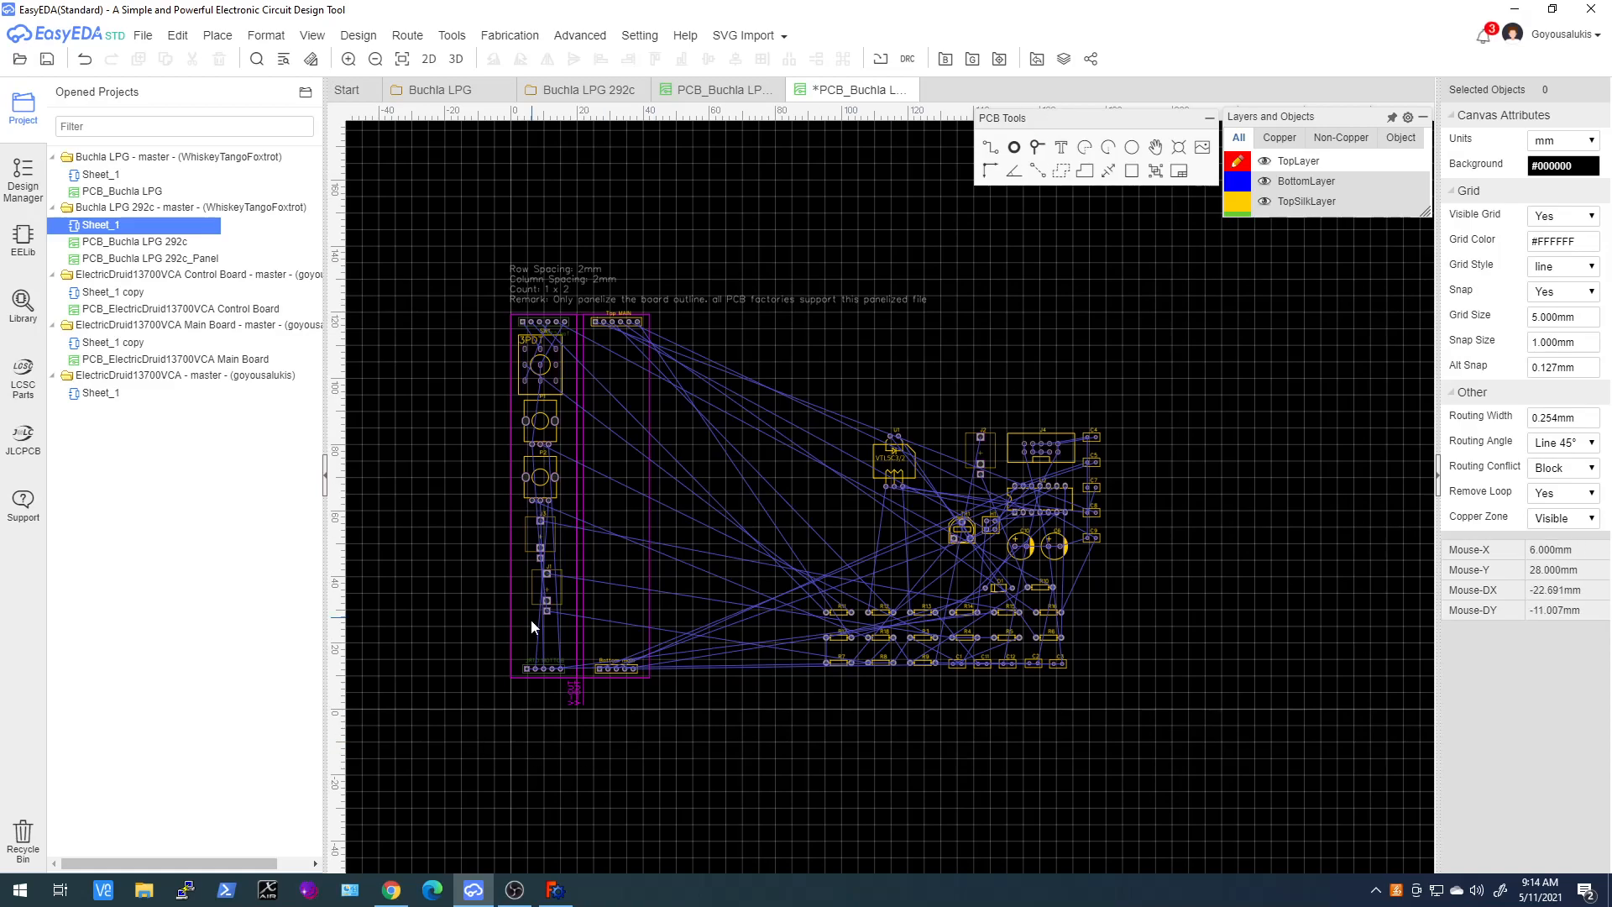
scroll(516, 396, up, 3)
scroll(516, 395, down, 3)
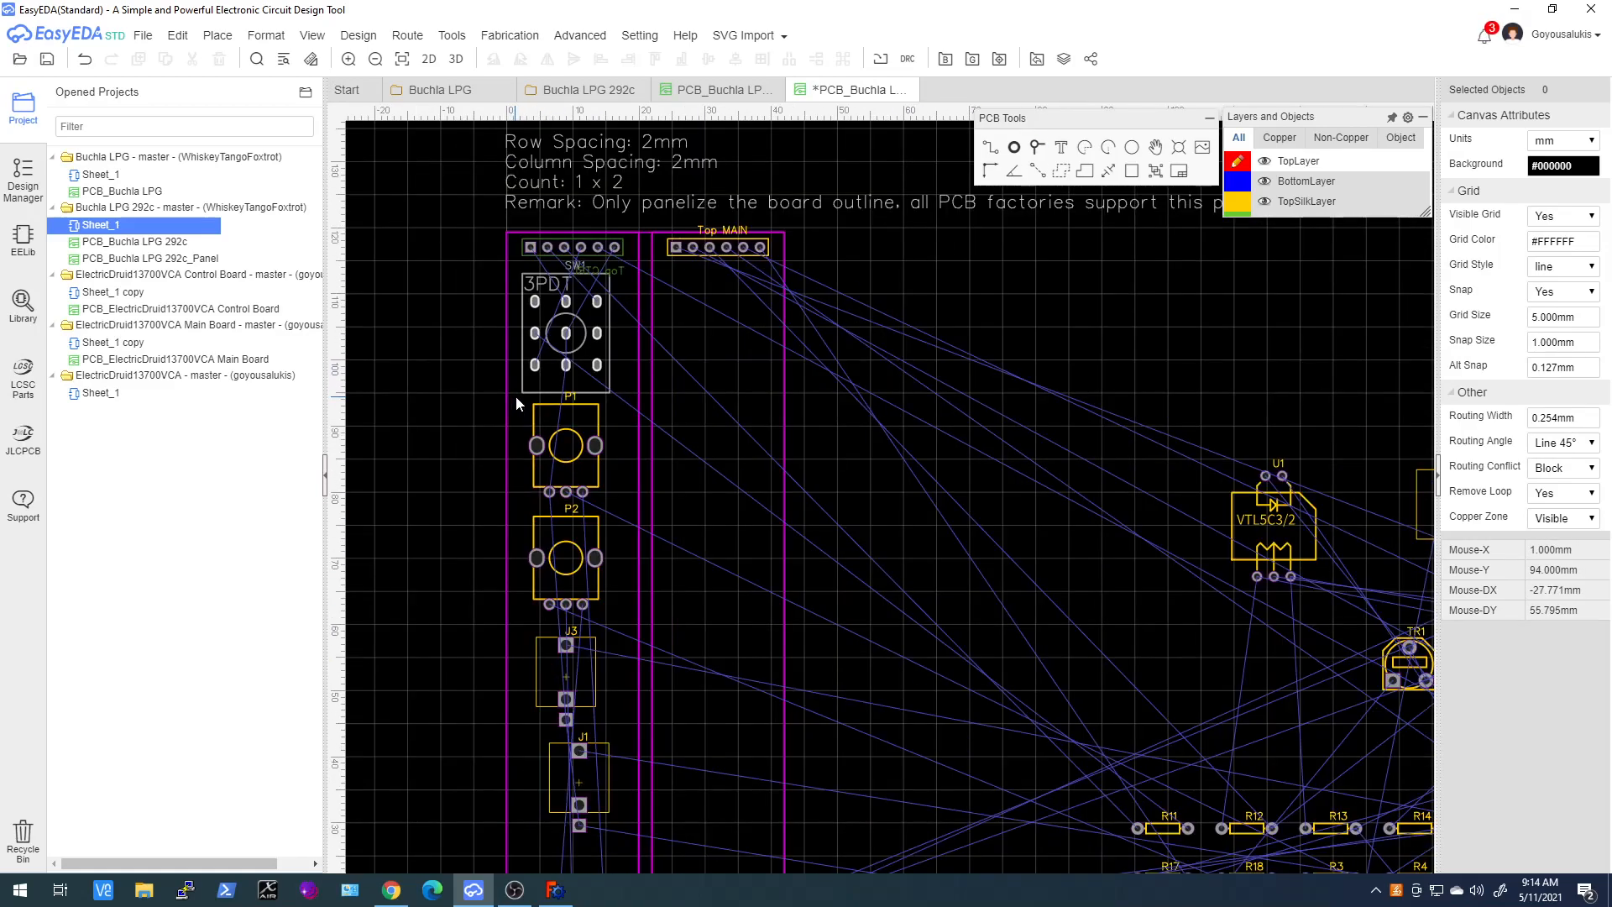
scroll(549, 391, up, 2)
scroll(550, 391, down, 1)
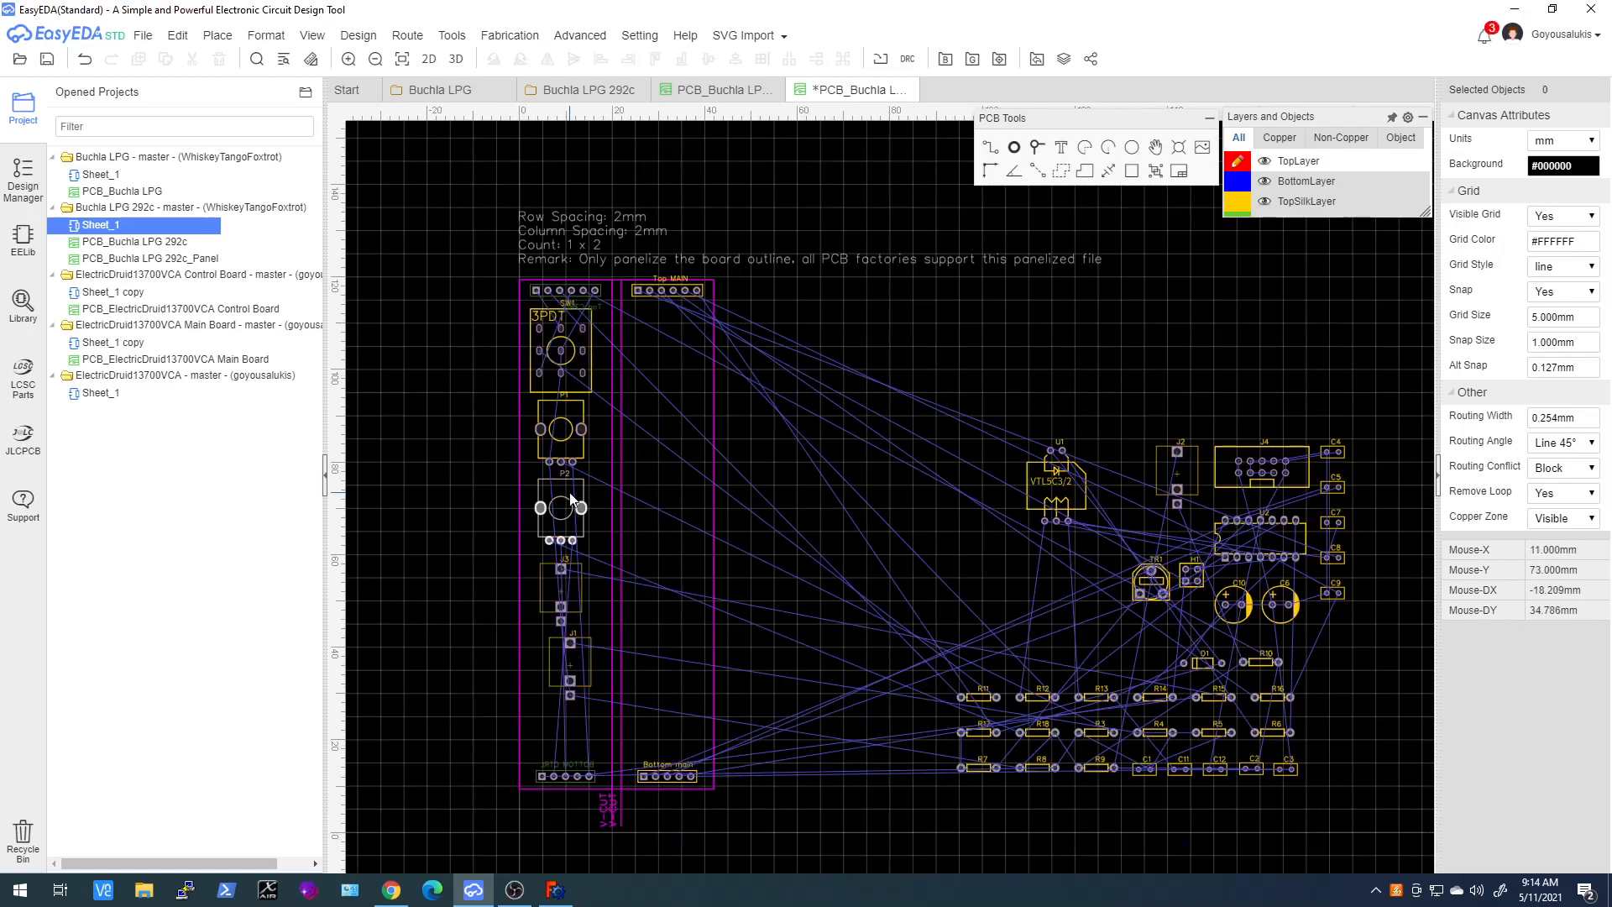